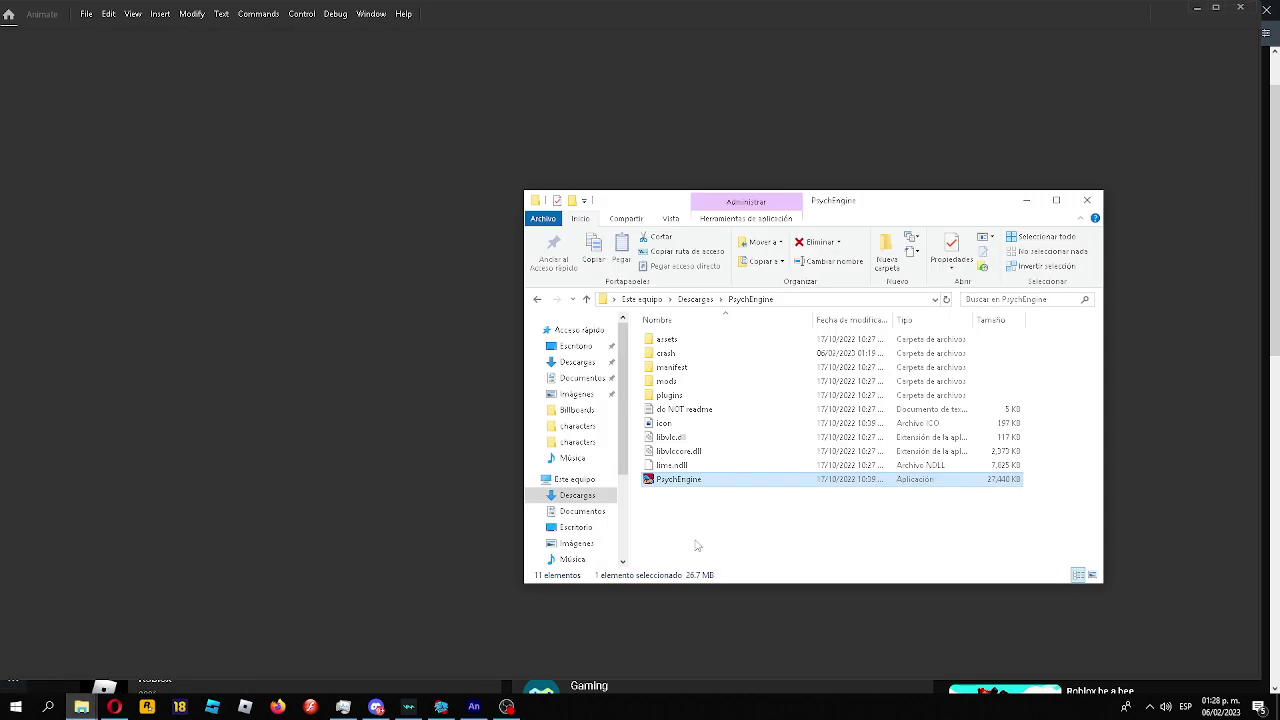
Browse the PsychEngine folder to mods, images, characters and select a character sprite sheet as an example.
double_click(665, 339)
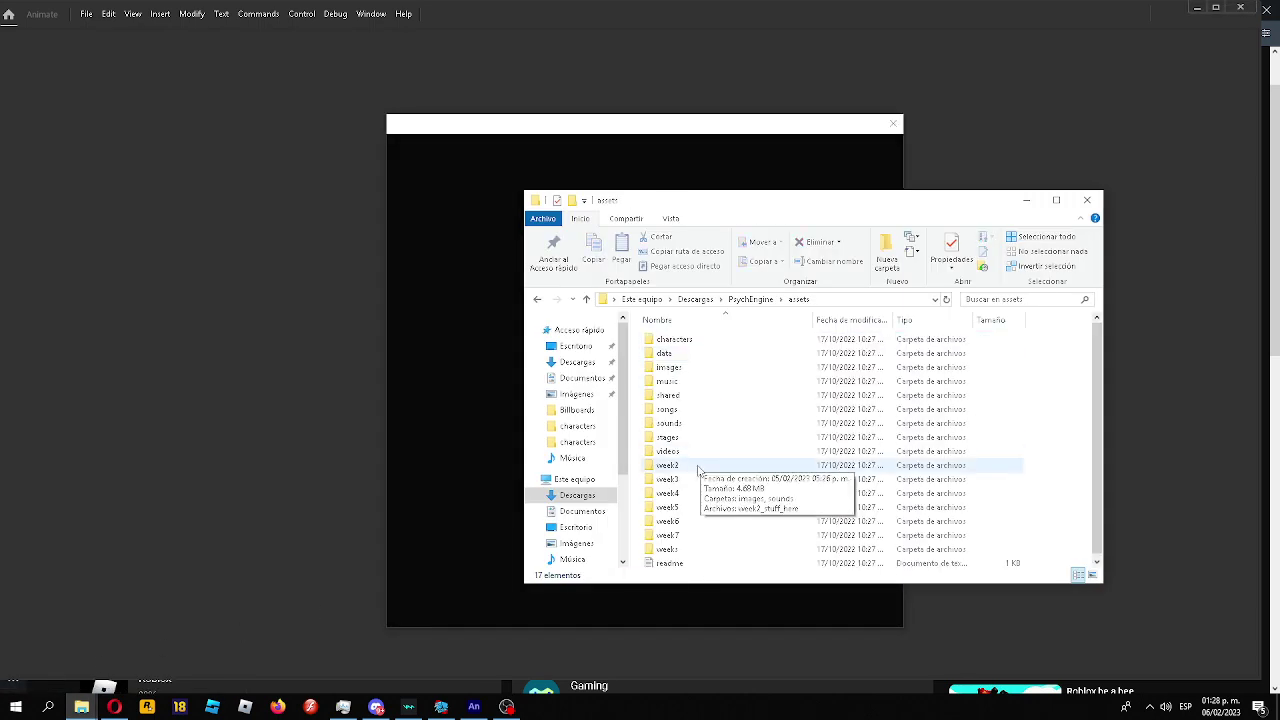
click(750, 299)
double_click(662, 389)
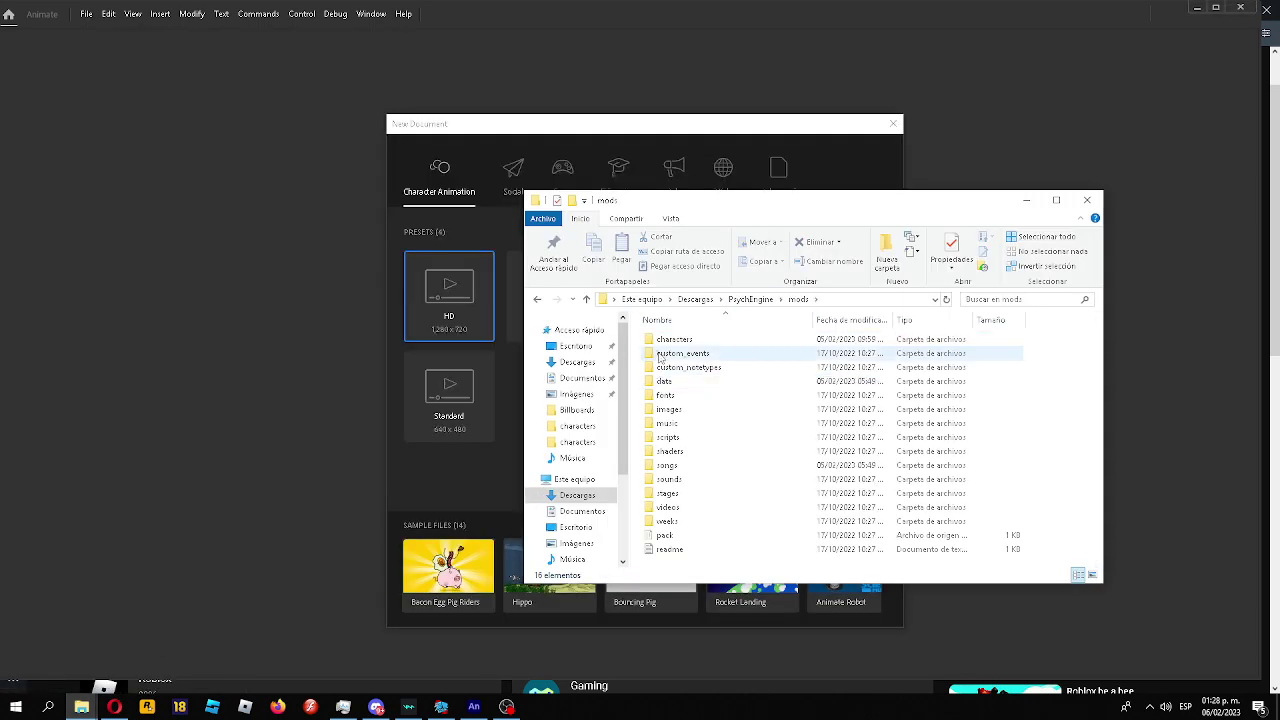
click(665, 398)
double_click(668, 409)
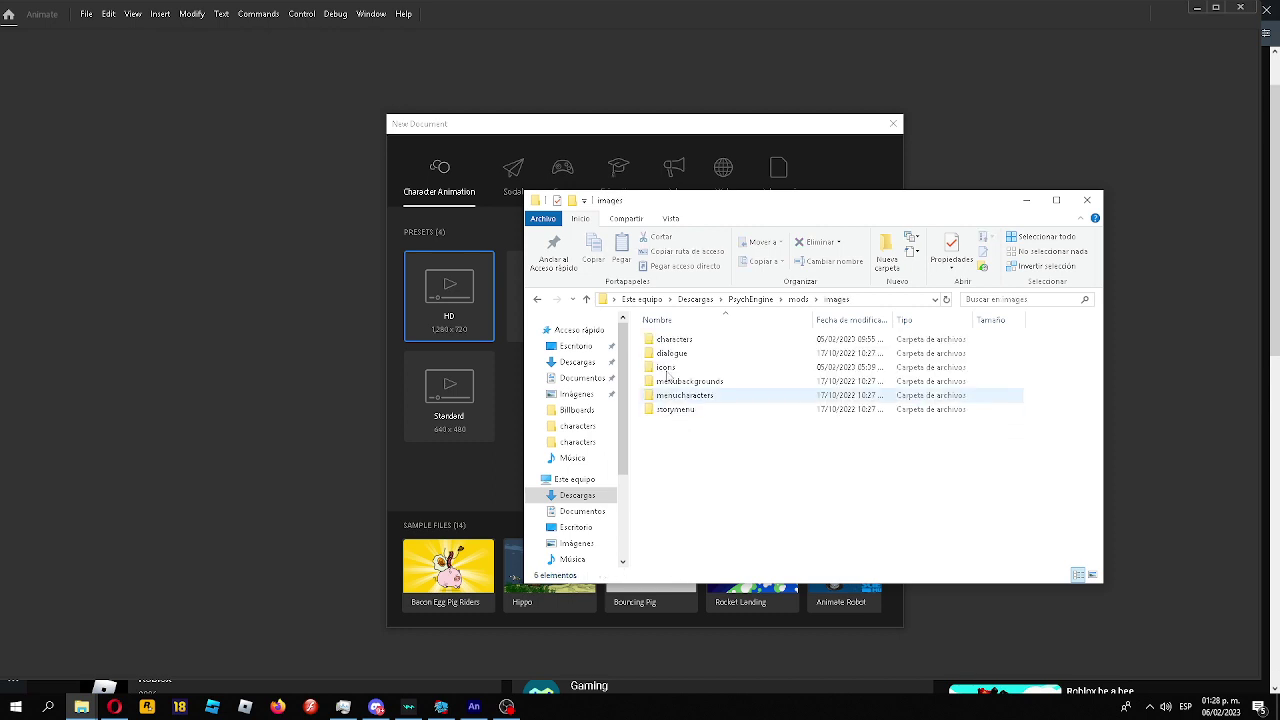
double_click(674, 339)
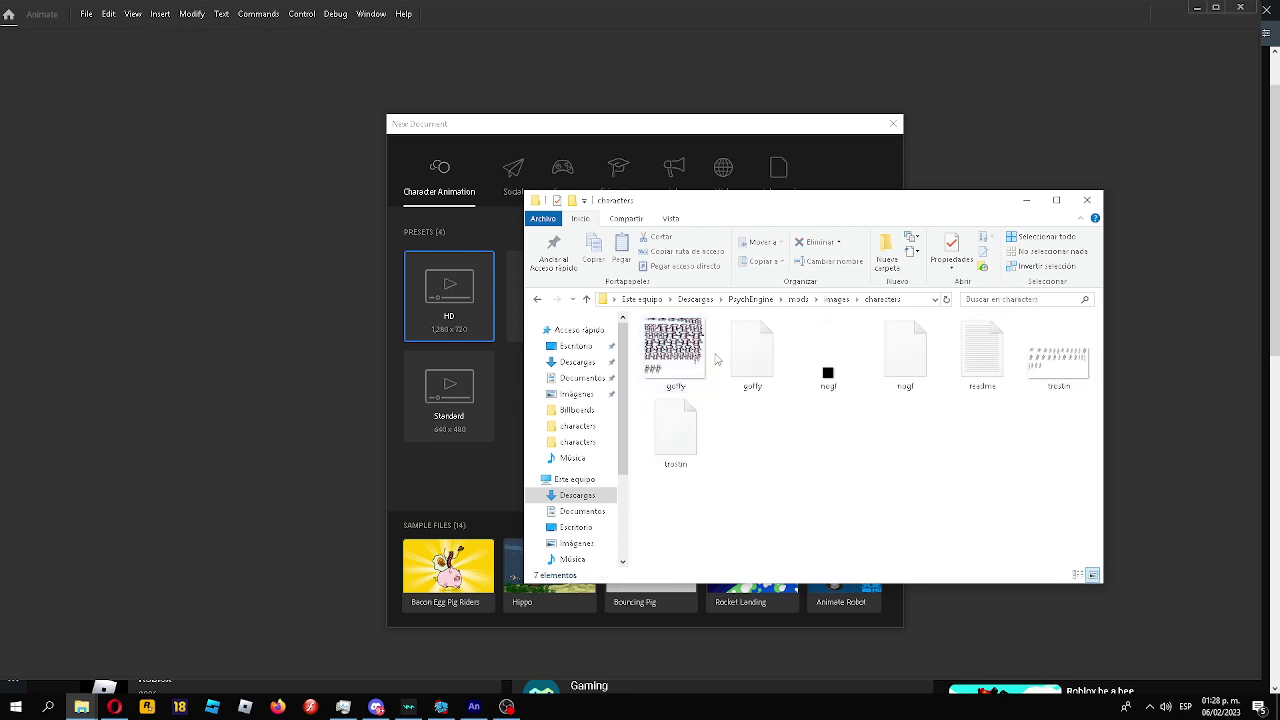
click(1059, 355)
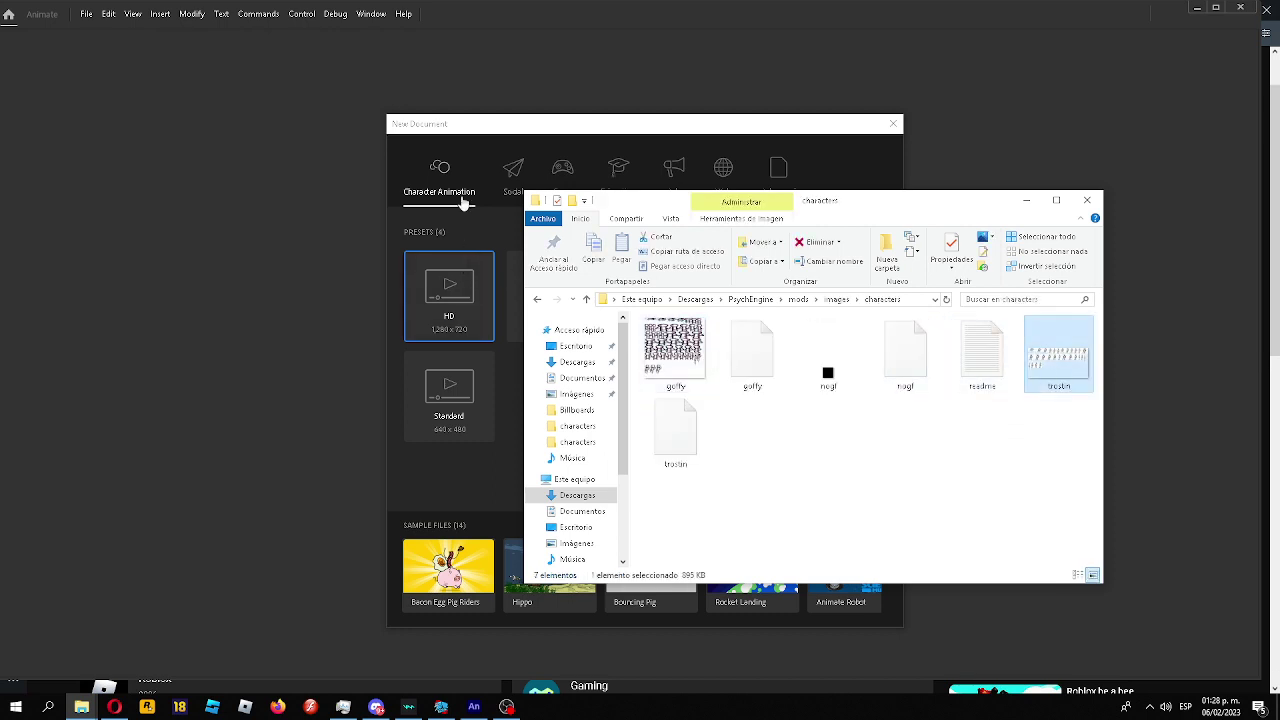
Switch to Adobe Animate and create an HD 1280 x 720 HTML5 Canvas document at 60 fps.
click(455, 118)
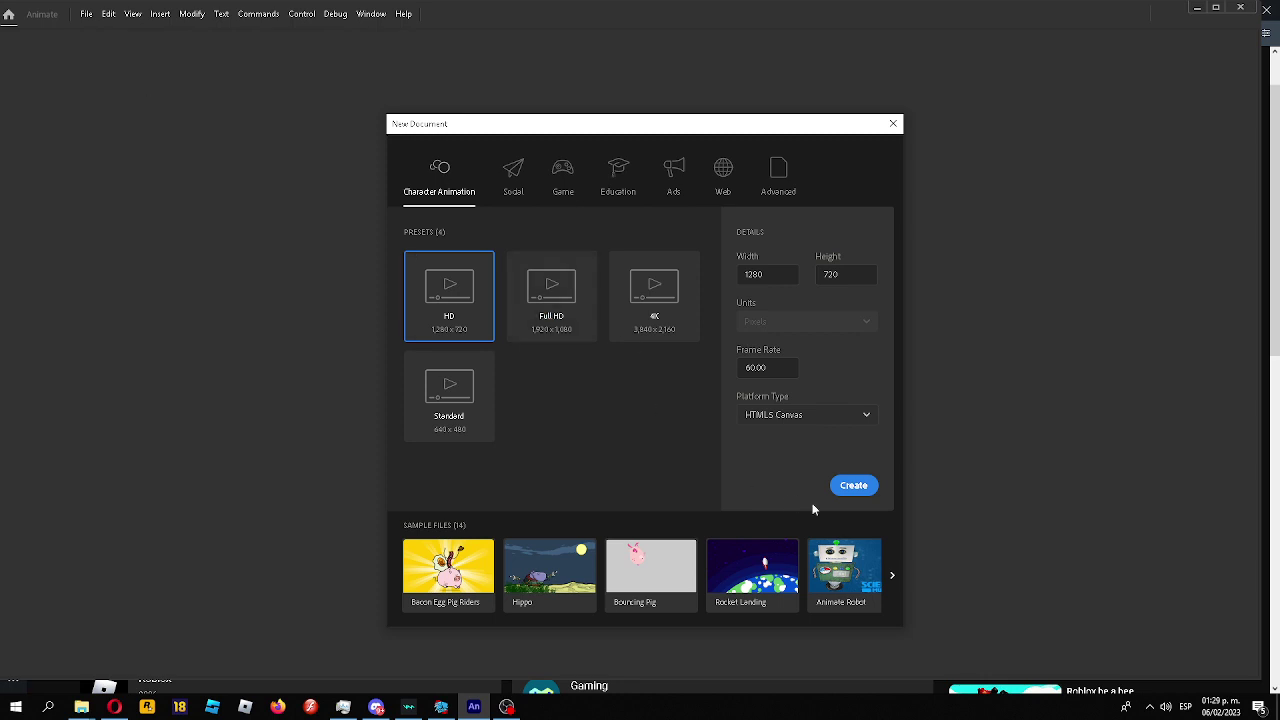
click(840, 488)
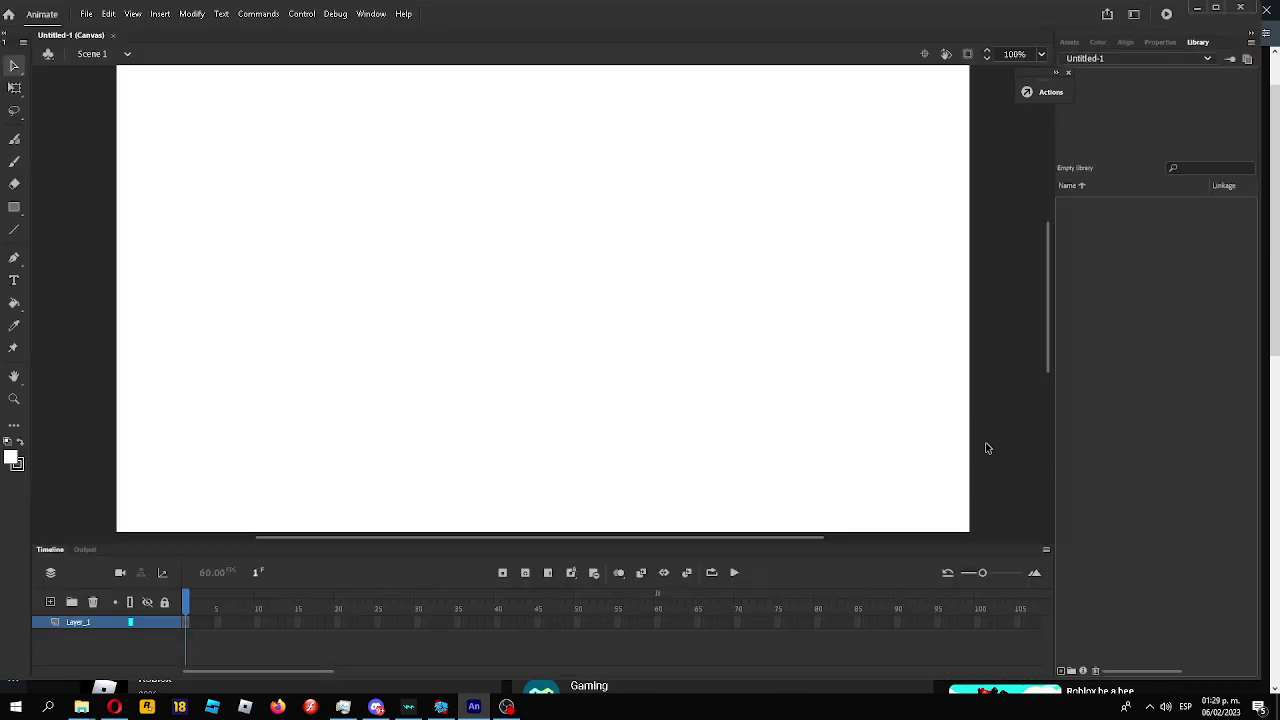
Choose the Brush tool and set its fill colour to black.
click(14, 162)
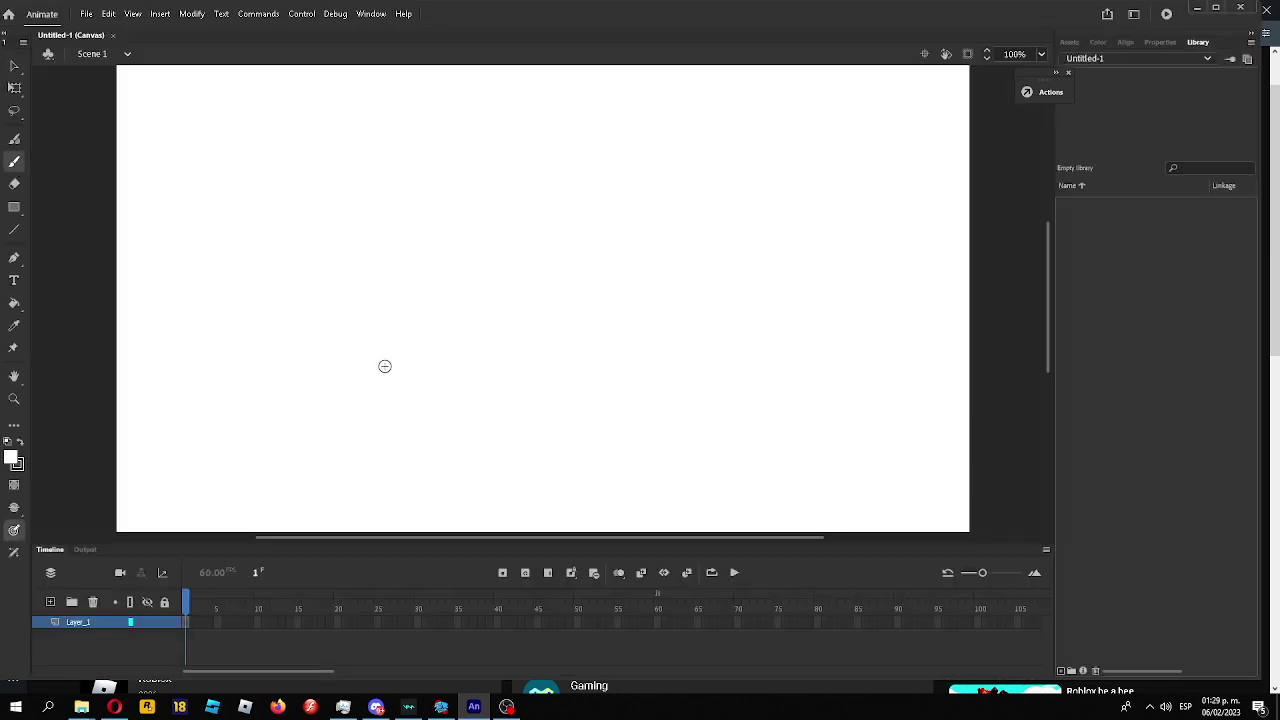
click(10, 457)
click(60, 509)
mouse_move(467, 398)
mouse_down()
mouse_move(468, 438)
mouse_move(503, 446)
mouse_move(507, 408)
mouse_up()
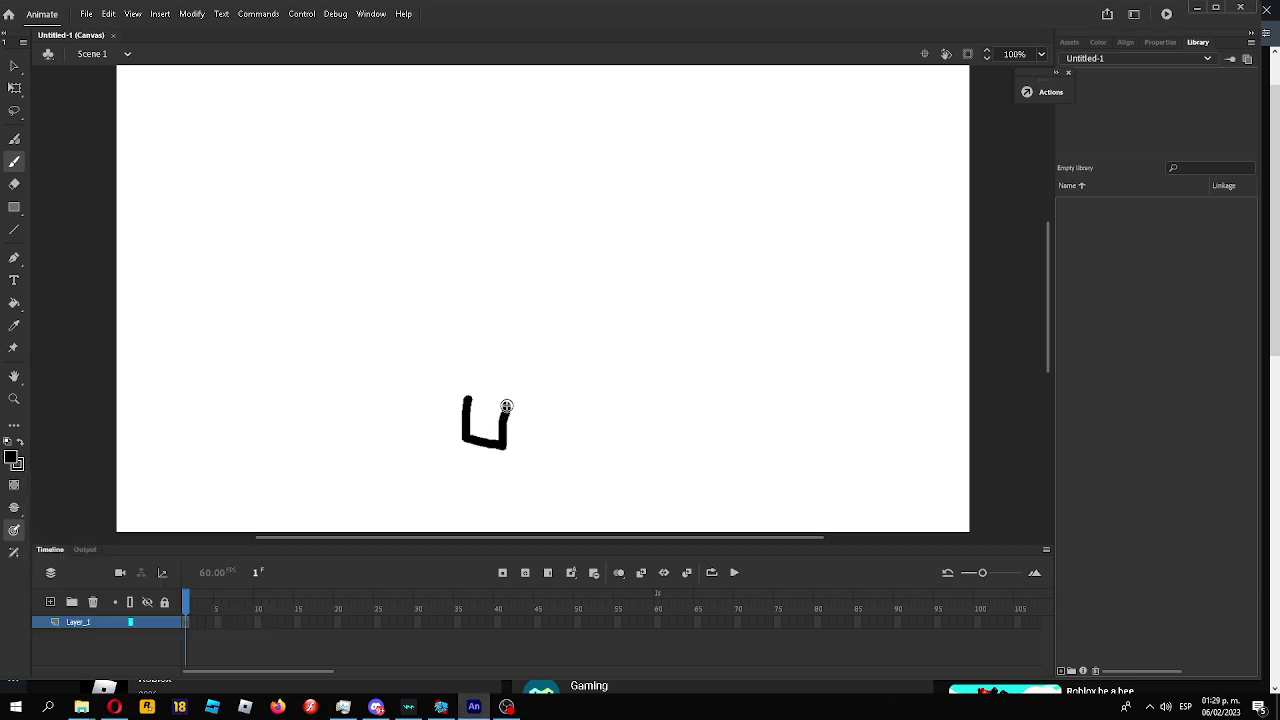
key(ctrl+z)
mouse_move(521, 292)
mouse_down()
mouse_move(509, 321)
mouse_move(560, 325)
mouse_move(550, 300)
mouse_move(521, 298)
mouse_move(544, 330)
mouse_move(568, 303)
mouse_move(544, 291)
mouse_move(556, 286)
mouse_move(521, 304)
mouse_move(555, 338)
mouse_move(576, 315)
mouse_move(548, 289)
mouse_move(519, 341)
mouse_move(511, 410)
mouse_up()
key(ctrl+z)
key(ctrl+z)
key(ctrl+z)
click(14, 88)
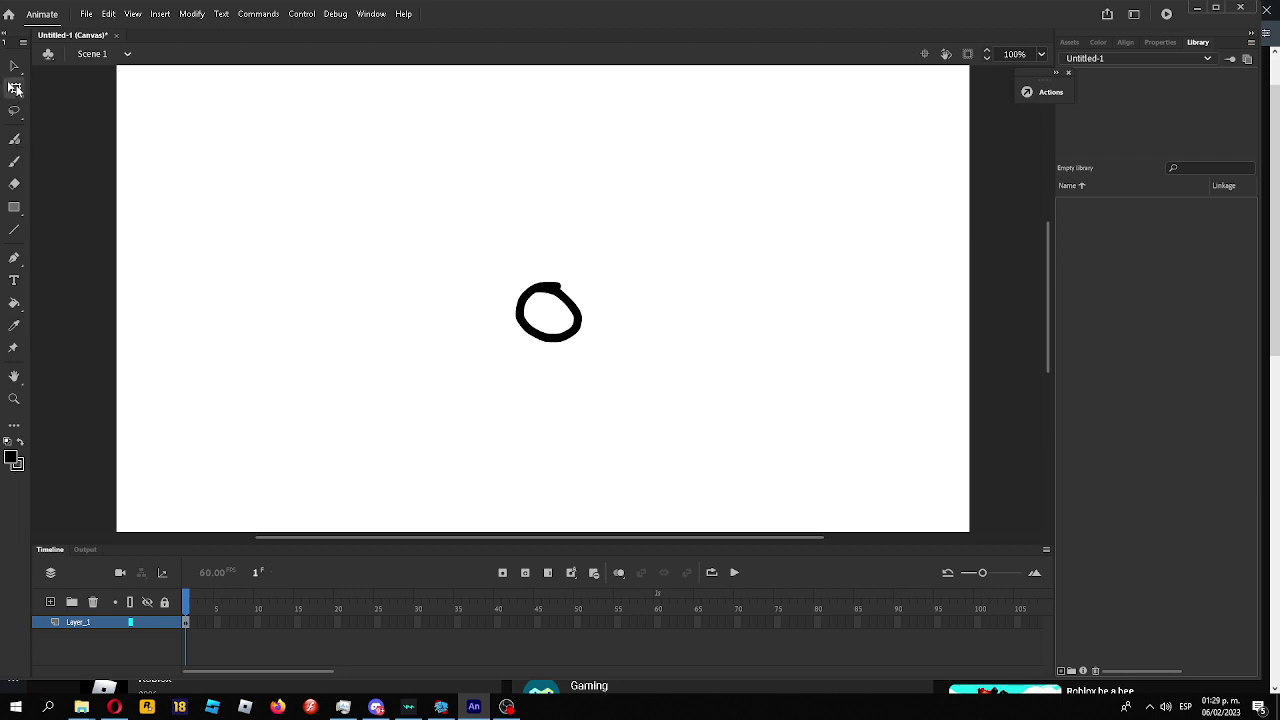
drag(482, 363, 670, 216)
key(Delete)
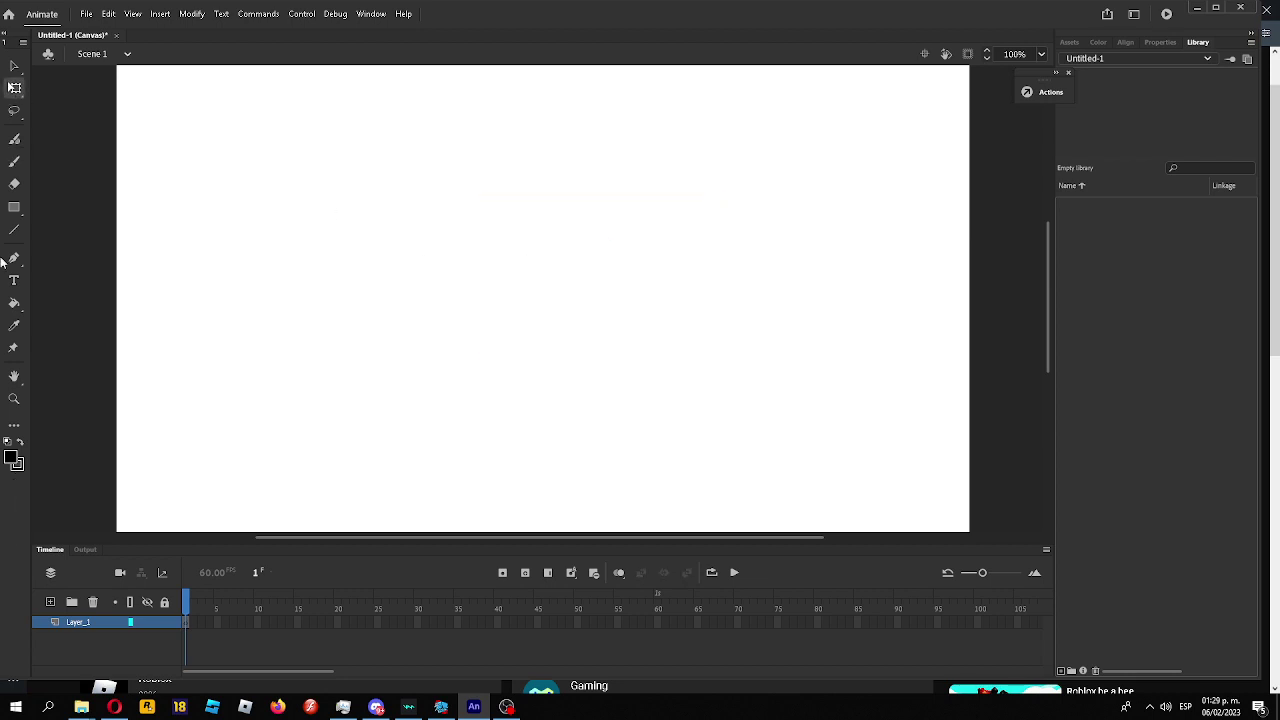
Paint a closed, roughly round black head outline near the centre of the stage with the Brush.
click(15, 162)
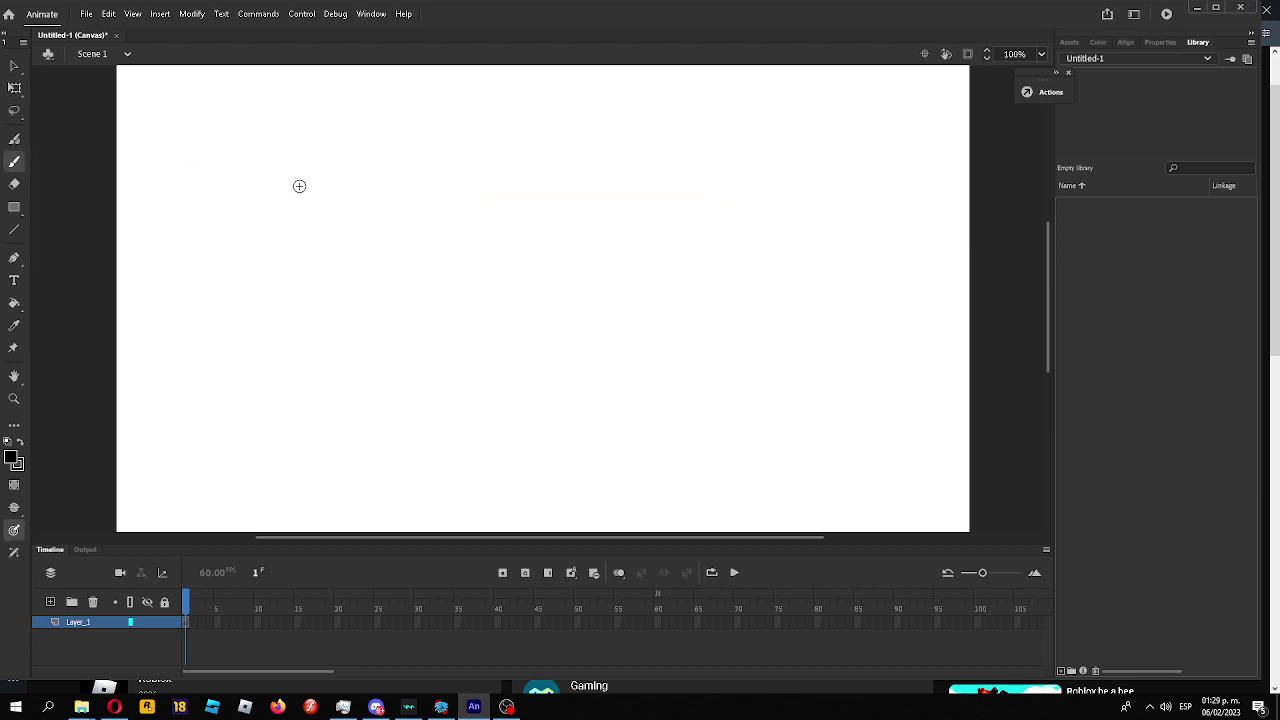
mouse_move(528, 256)
mouse_down()
mouse_move(471, 258)
mouse_move(479, 299)
mouse_move(532, 308)
mouse_move(550, 281)
mouse_move(494, 250)
mouse_move(498, 296)
mouse_move(553, 296)
mouse_move(563, 274)
mouse_move(510, 245)
mouse_move(532, 247)
mouse_move(510, 262)
mouse_move(514, 295)
mouse_move(550, 310)
mouse_move(587, 300)
mouse_move(592, 274)
mouse_move(533, 247)
mouse_up()
key(ctrl+z)
key(ctrl+z)
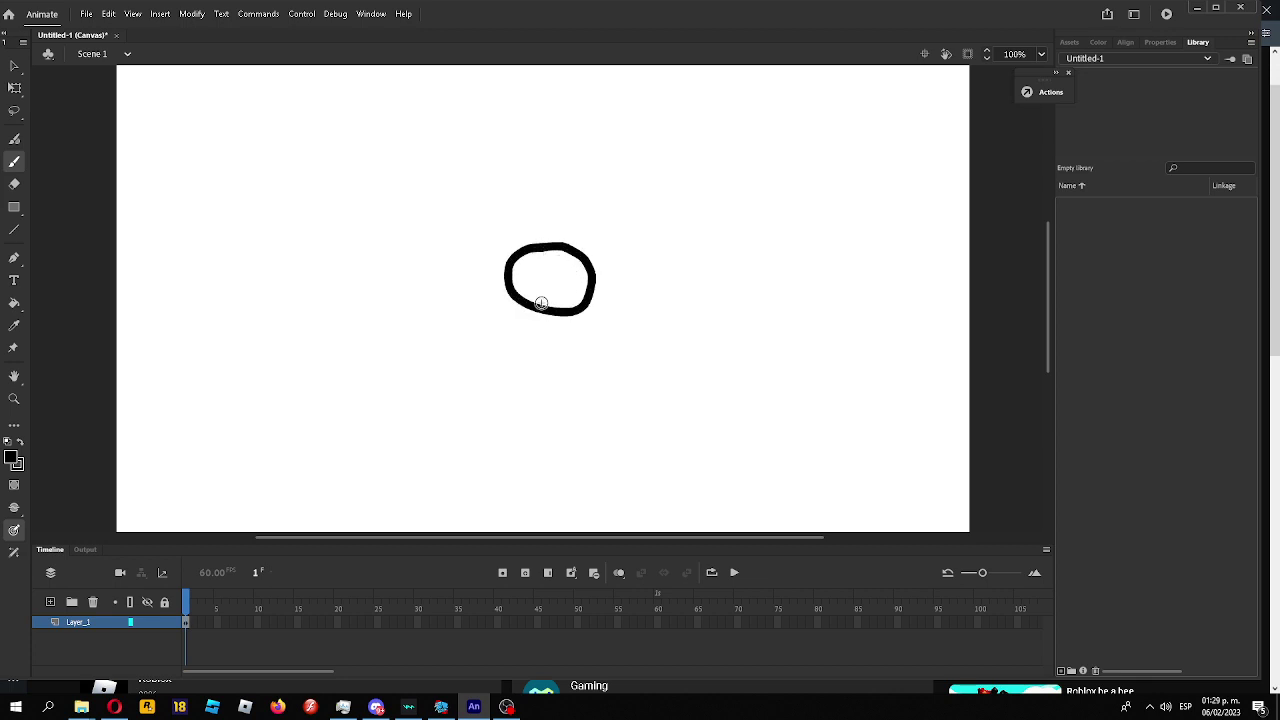
click(14, 90)
drag(442, 392, 693, 192)
right_click(579, 310)
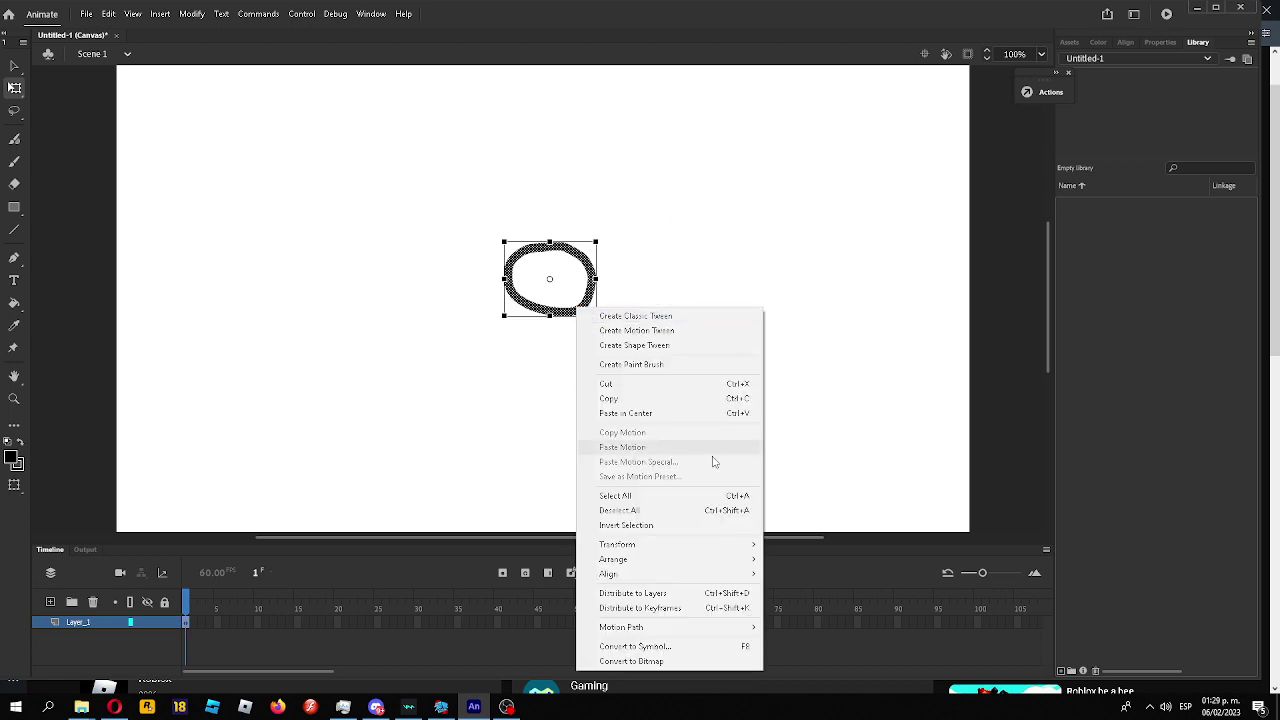
click(663, 646)
click(726, 146)
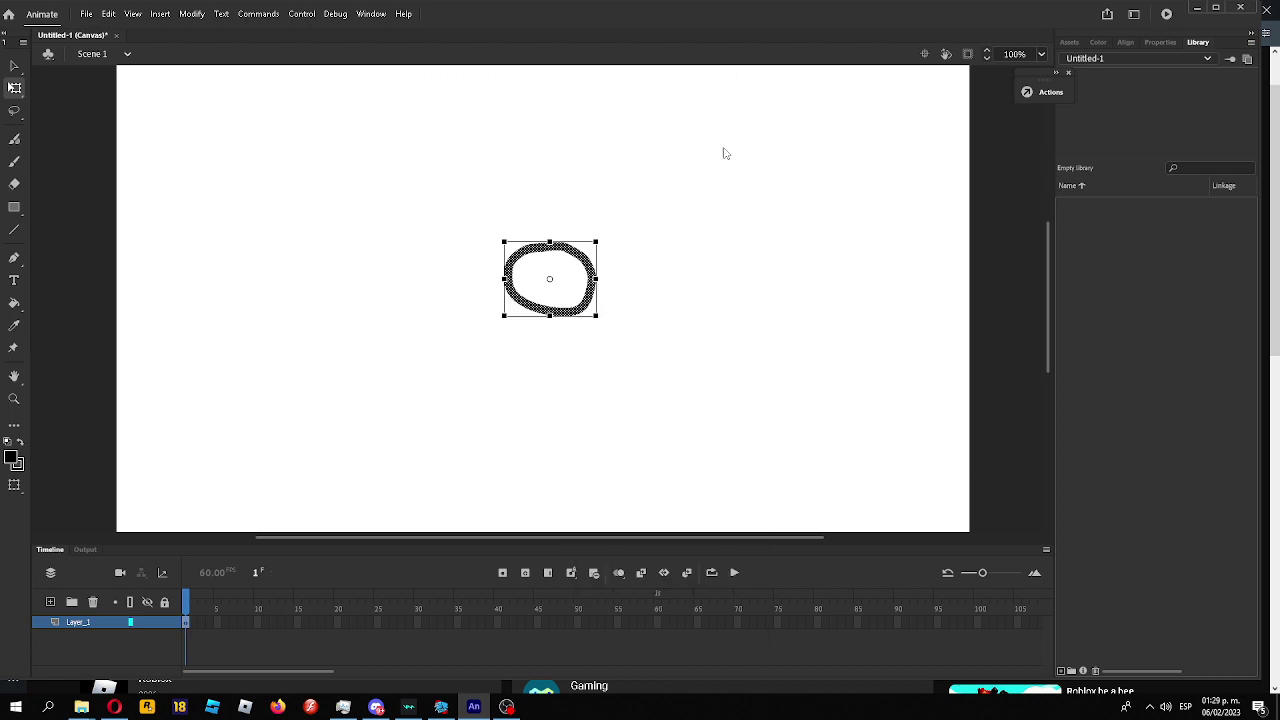
click(274, 131)
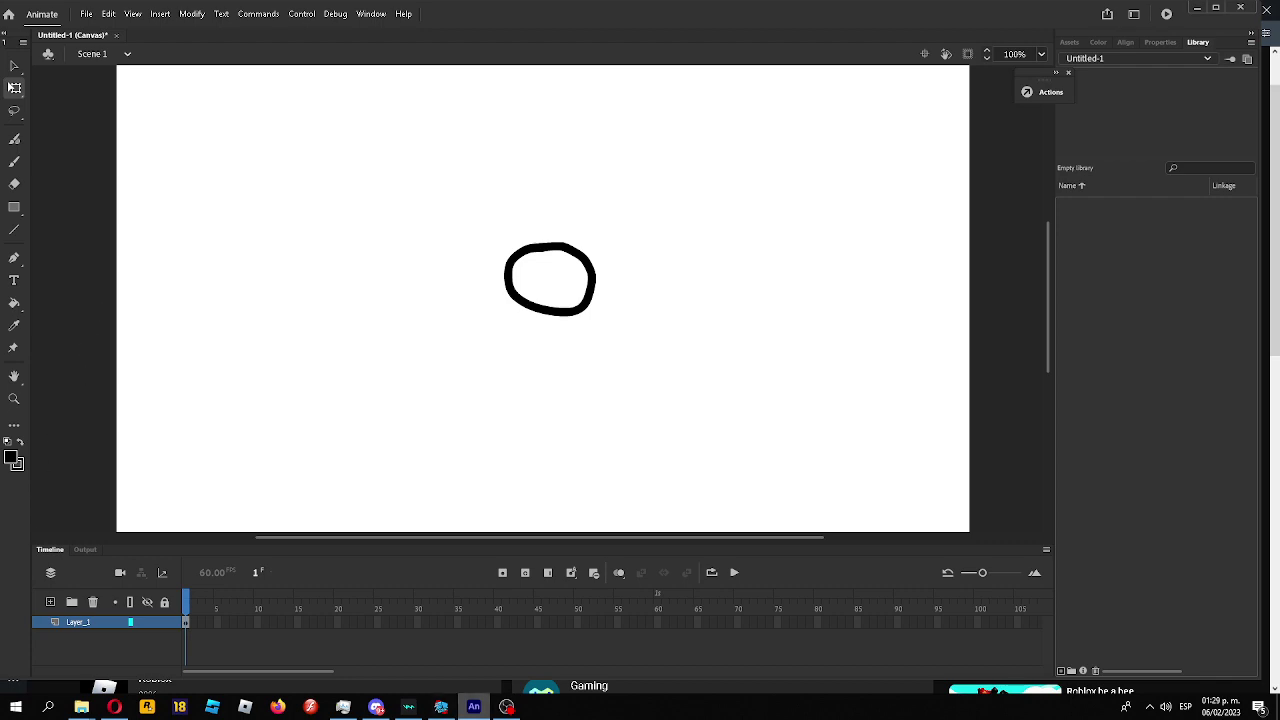
click(380, 706)
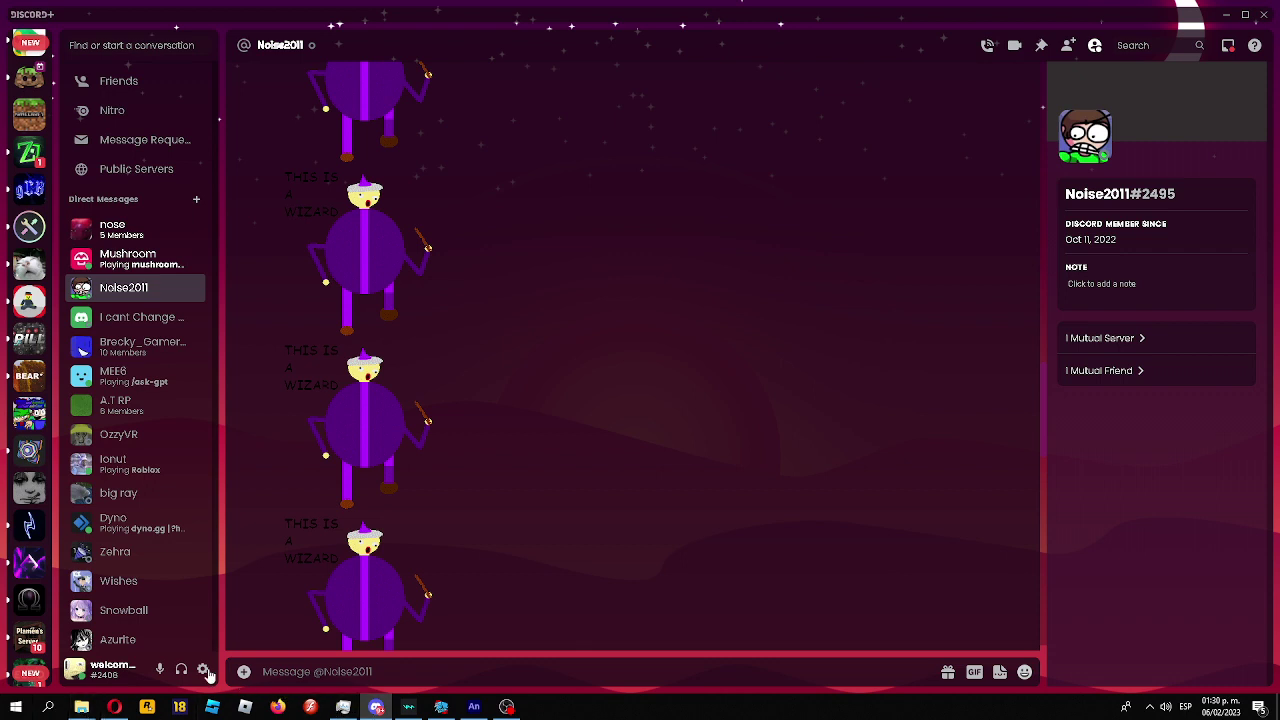
click(474, 707)
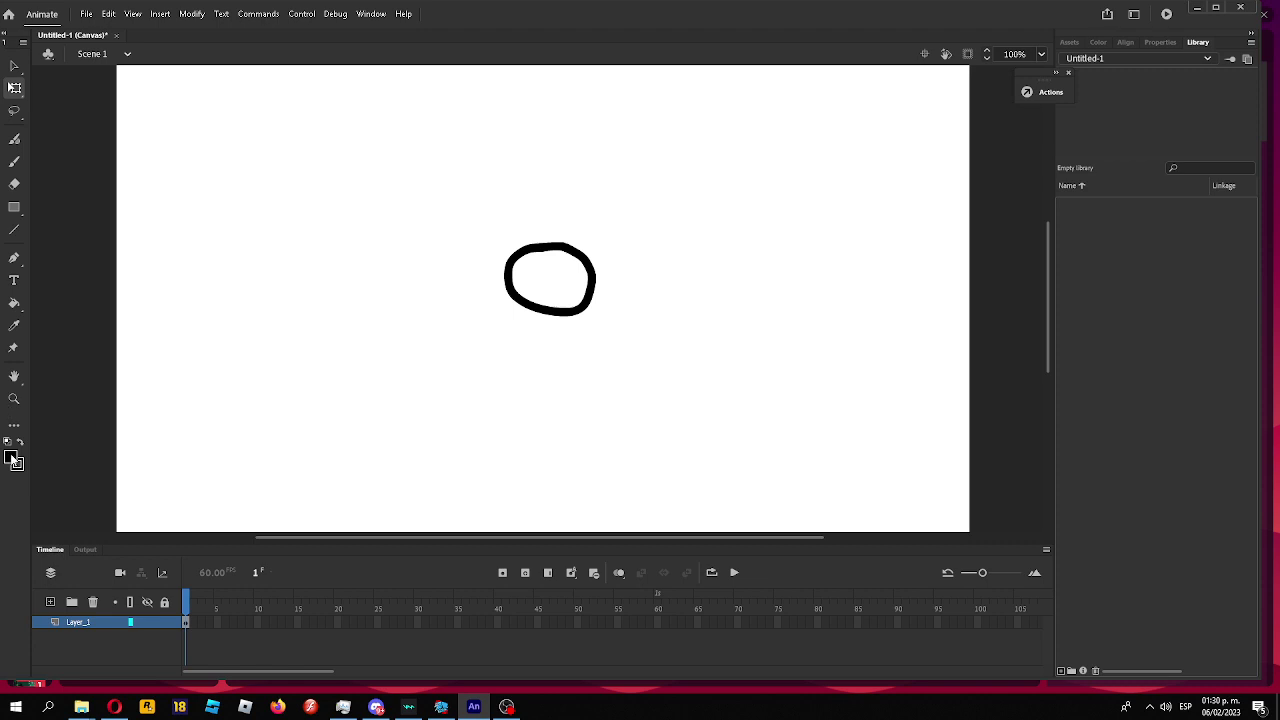
Set the fill colour to white and use the Paint Bucket on the inside of the head outline.
click(10, 457)
click(70, 561)
click(14, 302)
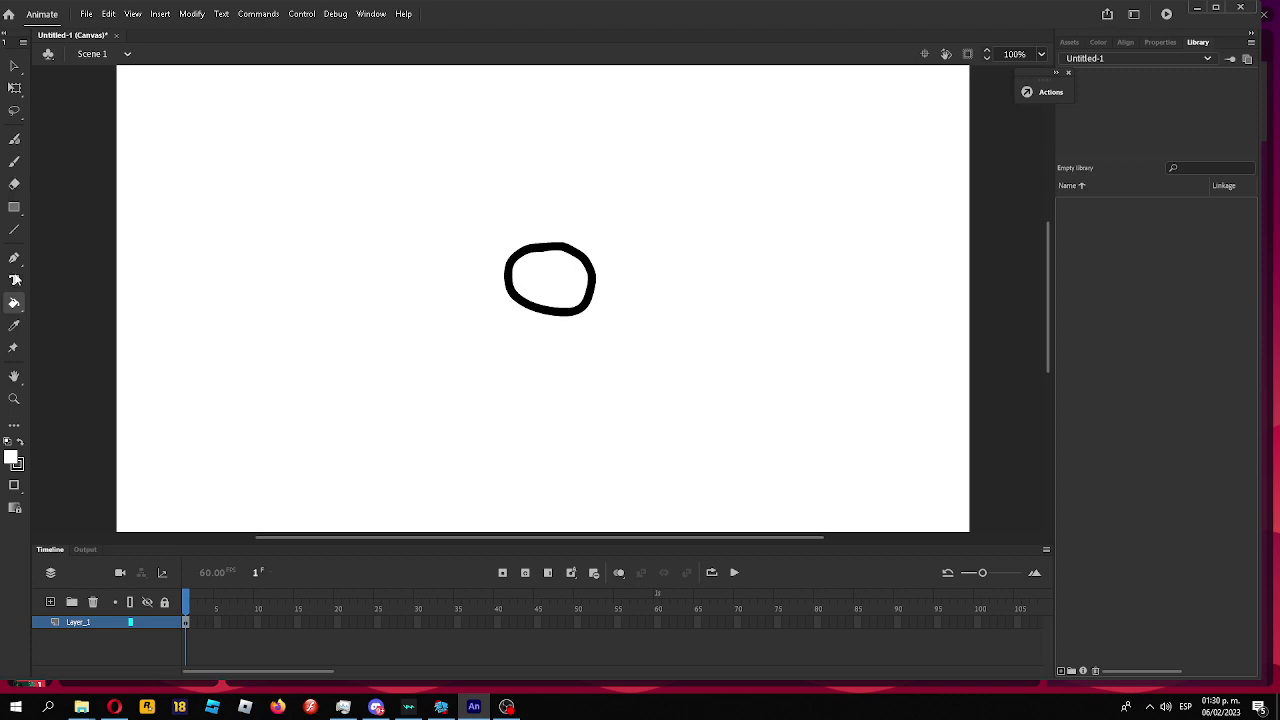
Try light purple and pink brush strokes inside the head, undoing each one, and clear the head's inner fill.
click(13, 163)
click(12, 457)
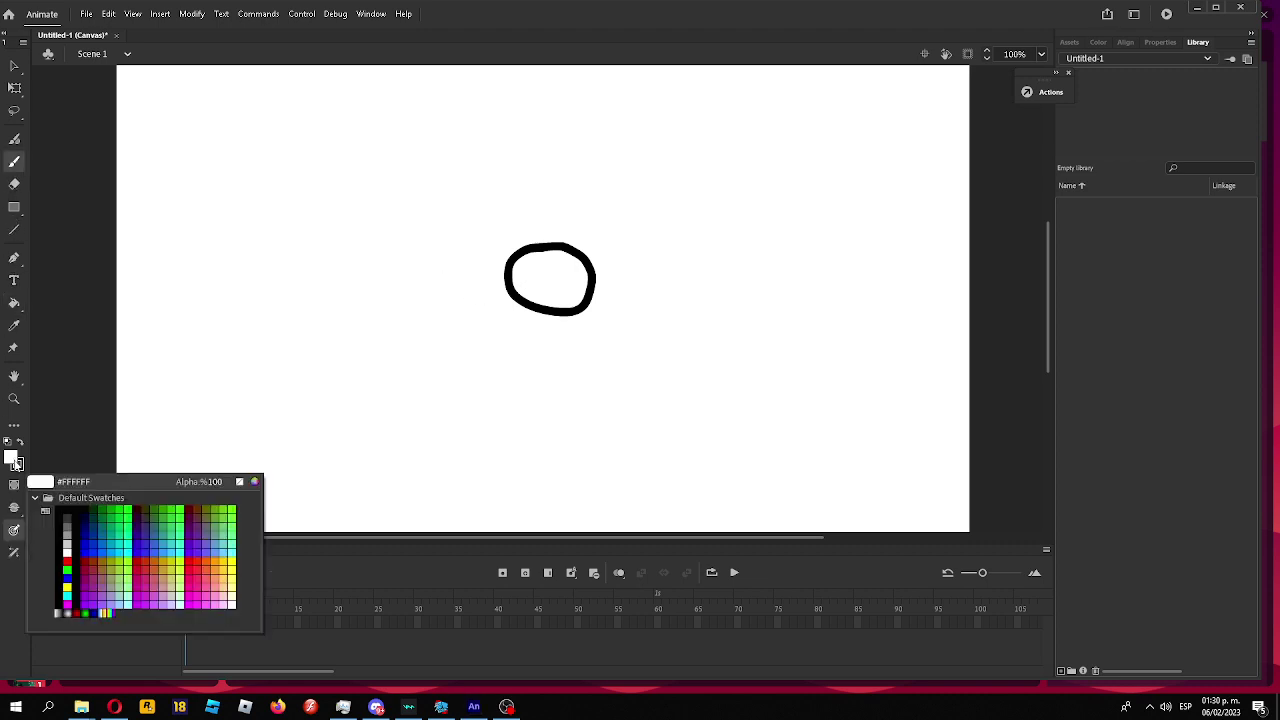
click(179, 598)
drag(541, 276, 531, 297)
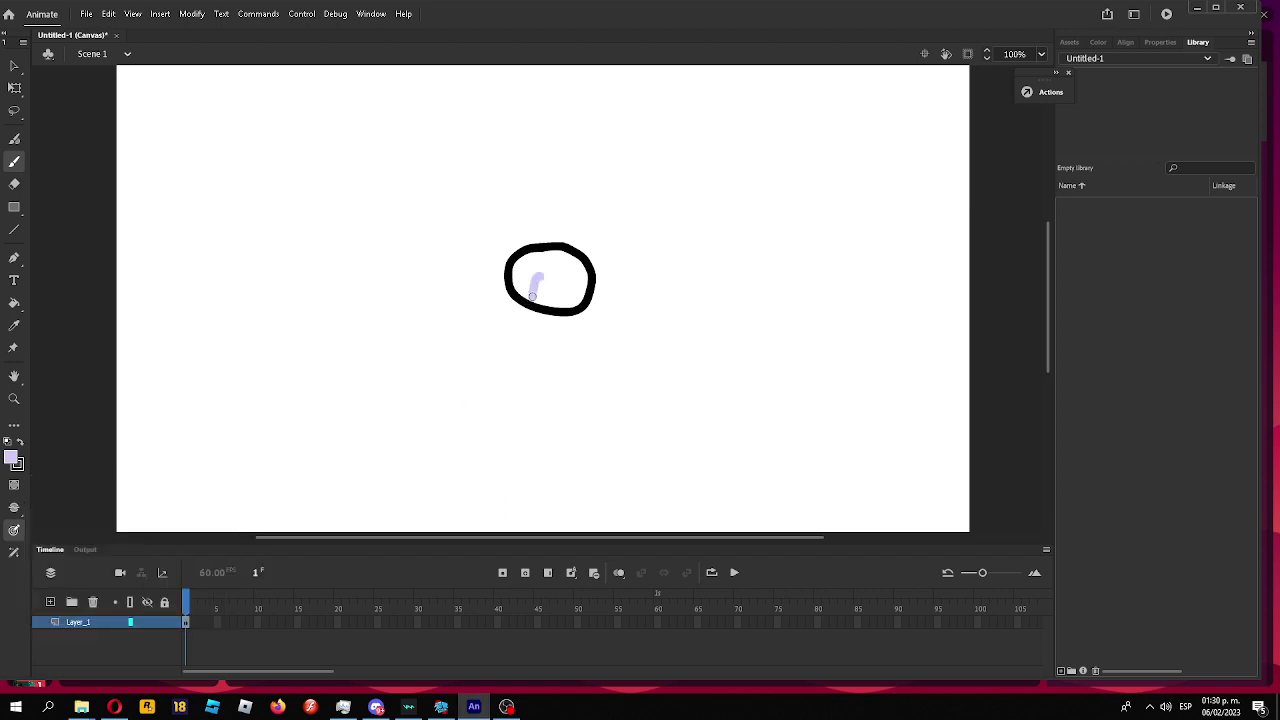
key(ctrl+z)
click(11, 458)
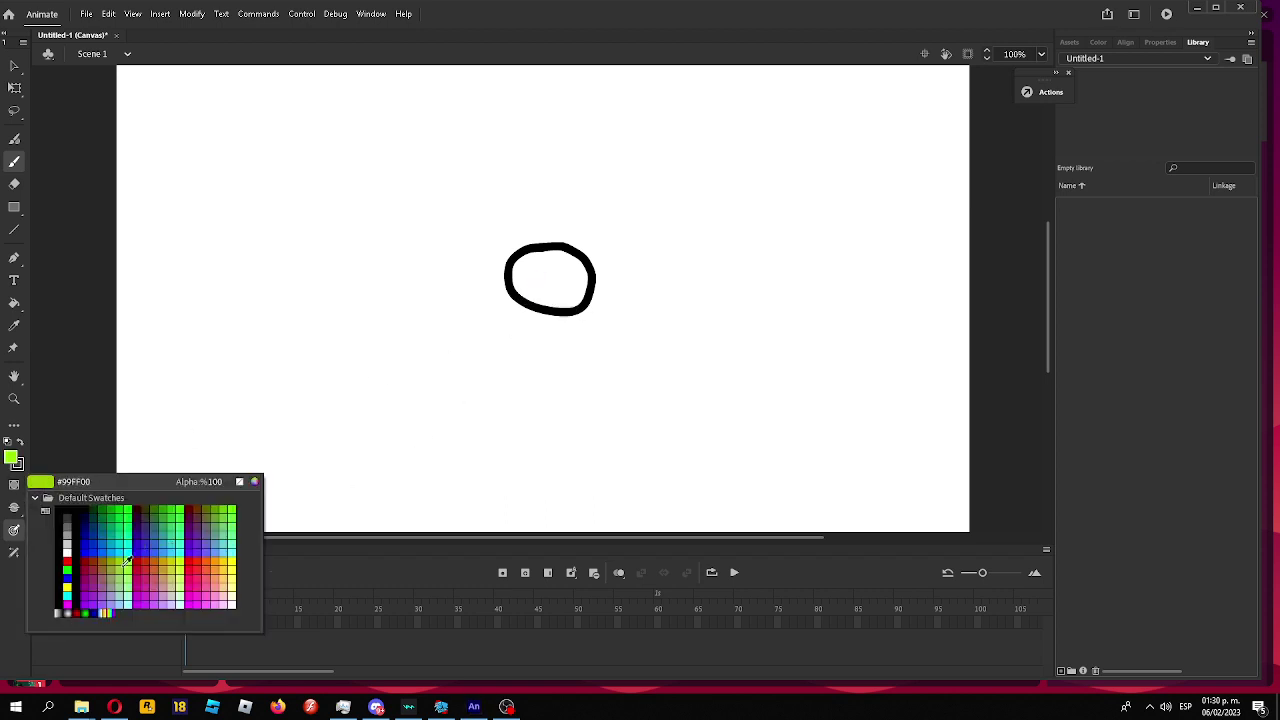
click(170, 598)
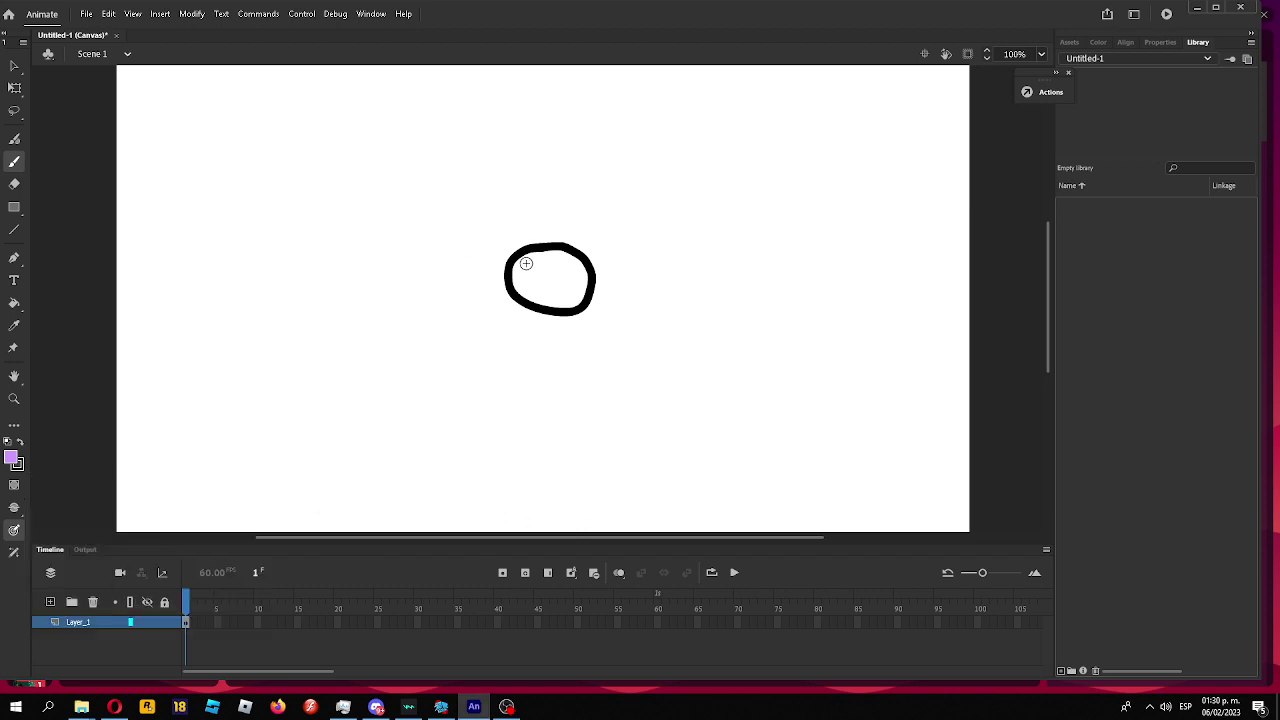
drag(537, 261, 524, 293)
key(ctrl+z)
click(11, 458)
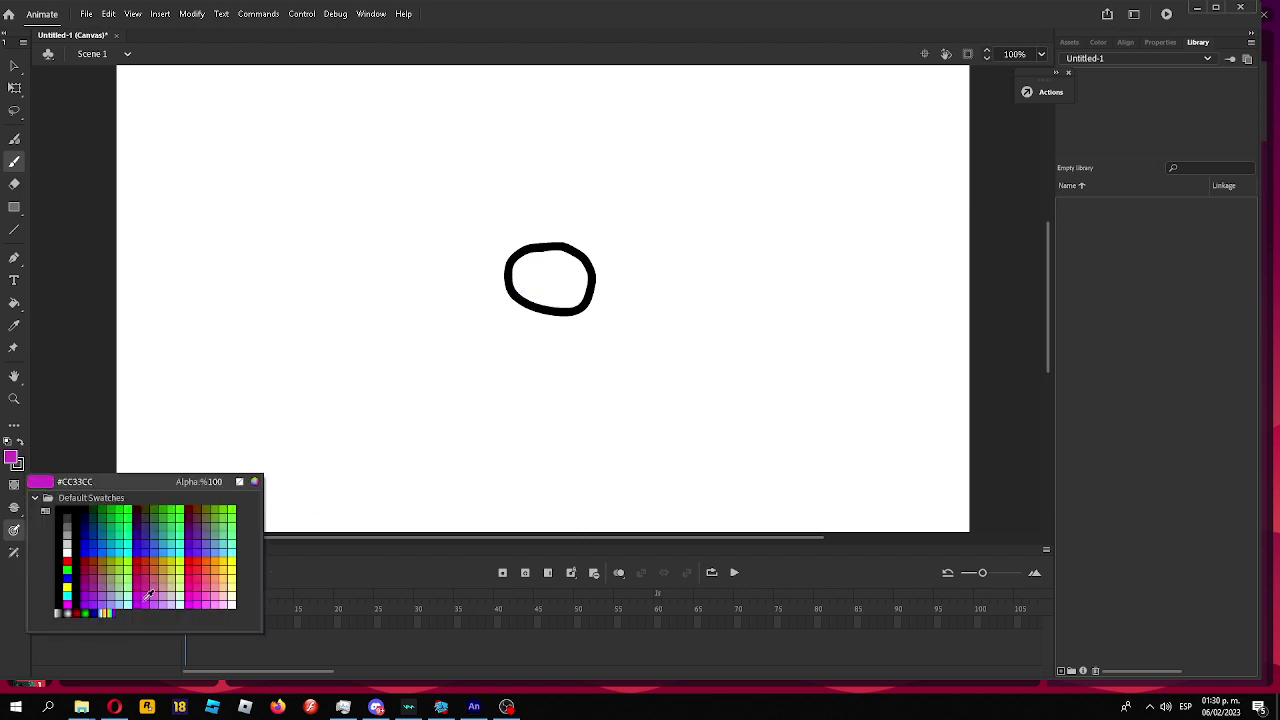
click(219, 598)
drag(537, 258, 530, 296)
key(ctrl+z)
click(13, 459)
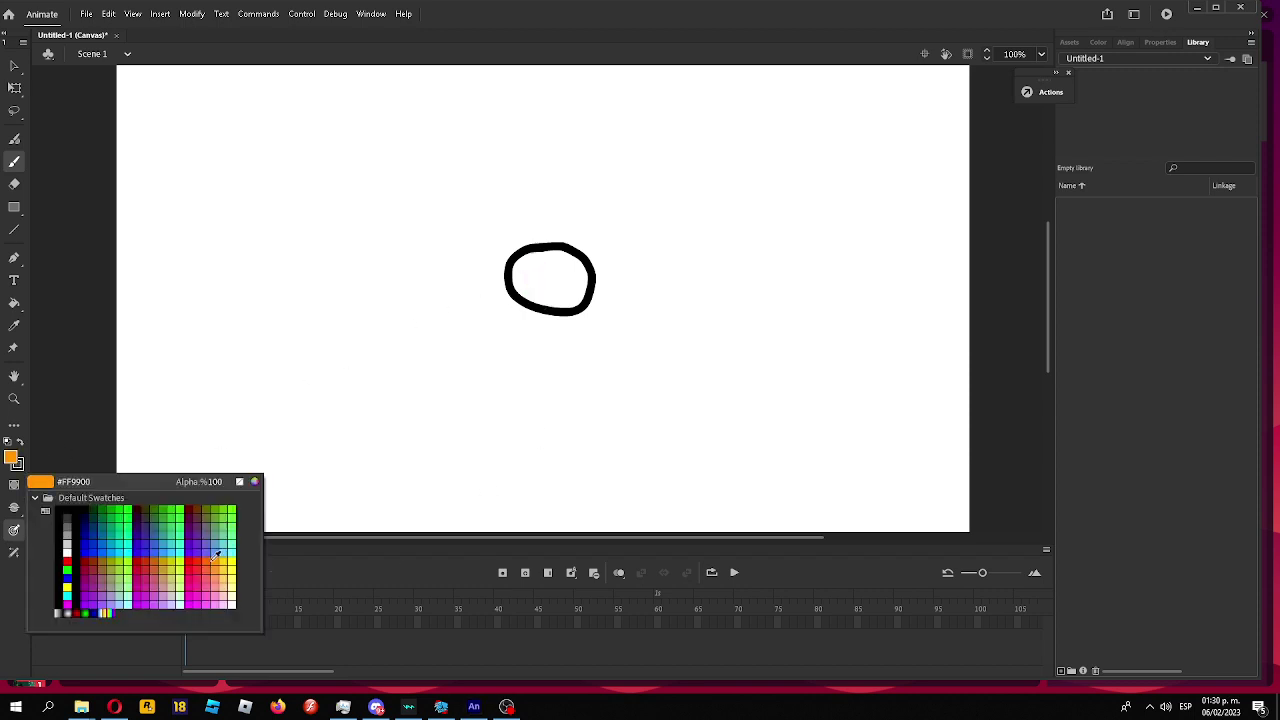
click(228, 603)
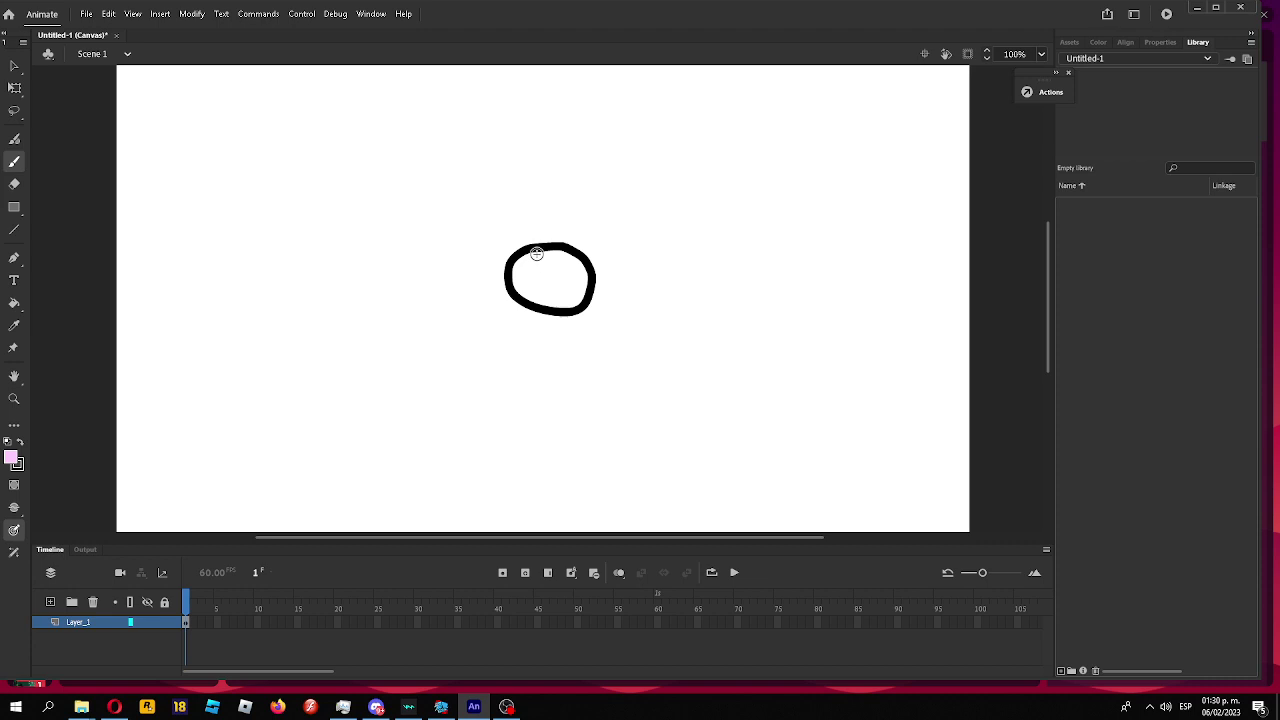
drag(533, 252, 522, 282)
key(ctrl+z)
key(q)
click(553, 285)
key(Delete)
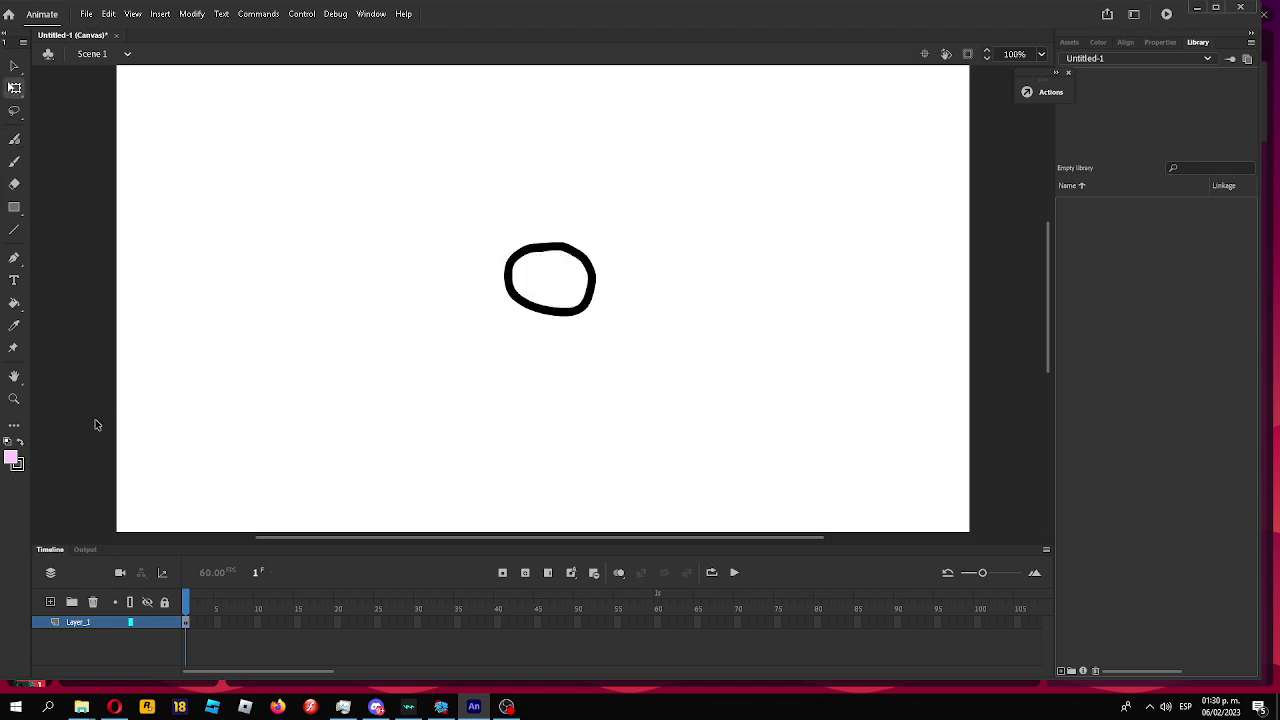
Set the stroke and fill colours to white and fill the inside of the head outline with the Paint Bucket.
click(20, 463)
click(139, 250)
click(14, 161)
click(10, 457)
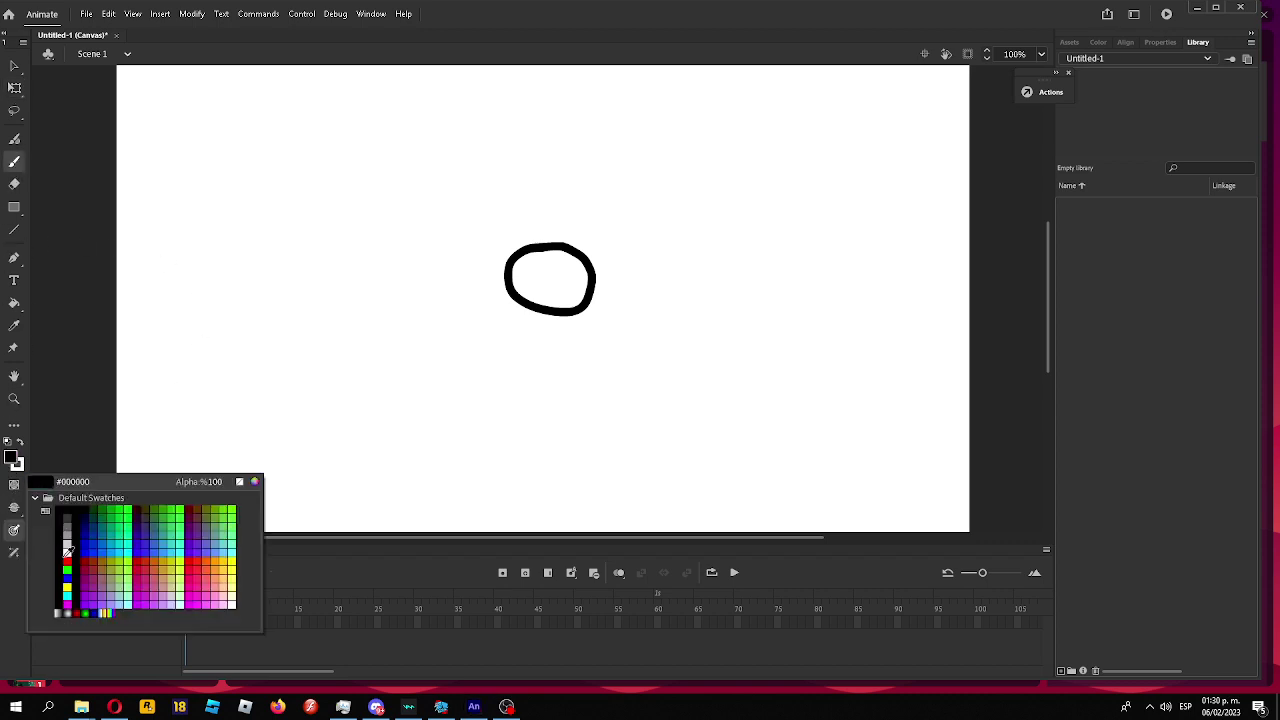
key(Escape)
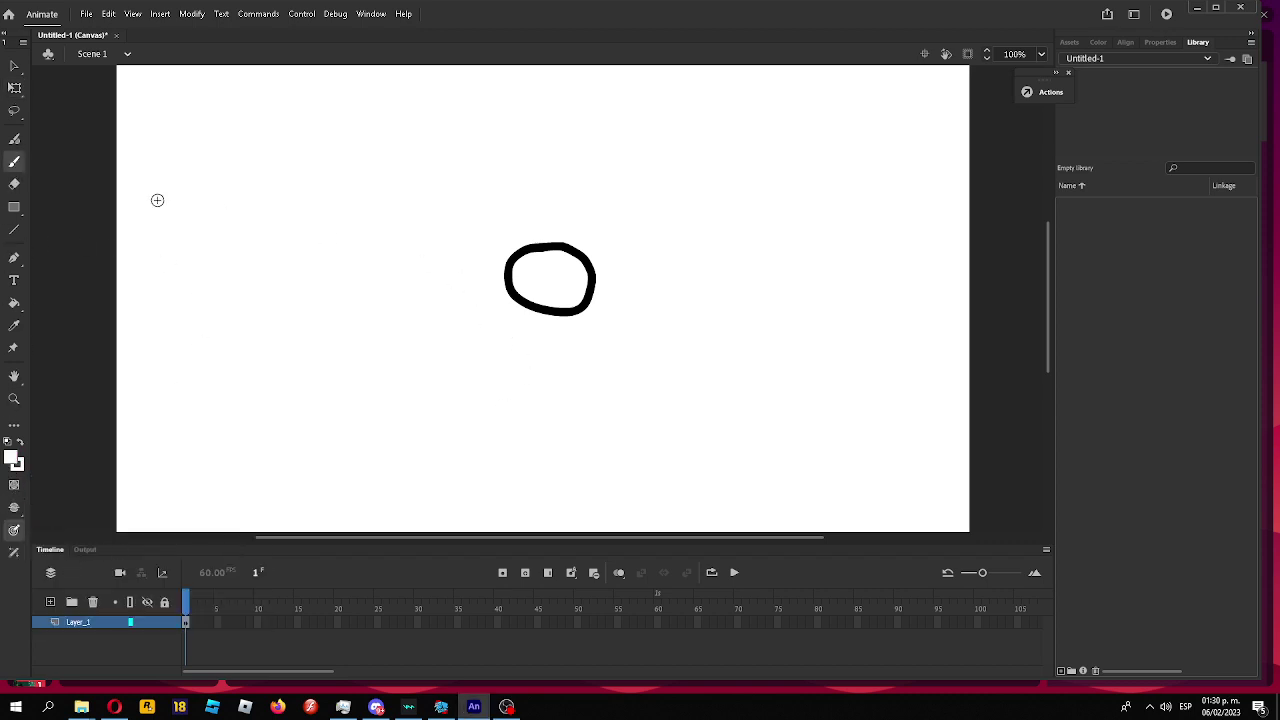
click(14, 303)
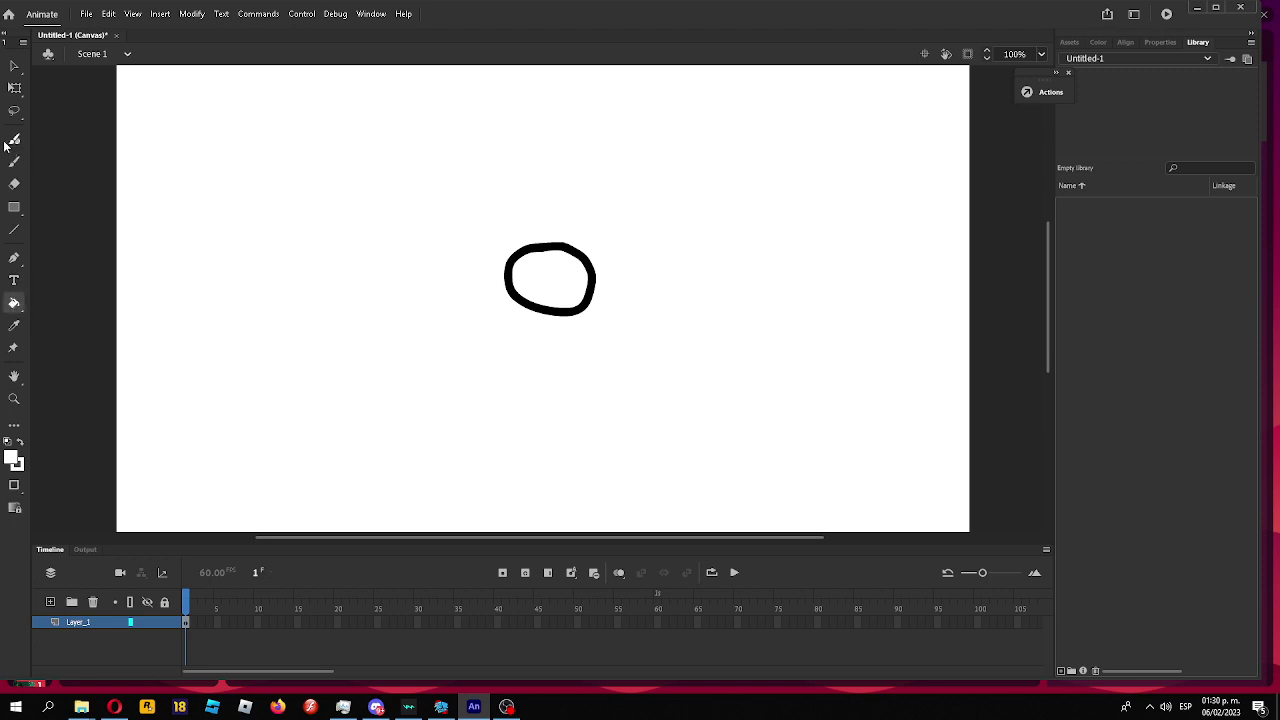
Convert the whole head, outline and fill, to a Movie Clip symbol named head.
click(15, 89)
drag(444, 365, 706, 177)
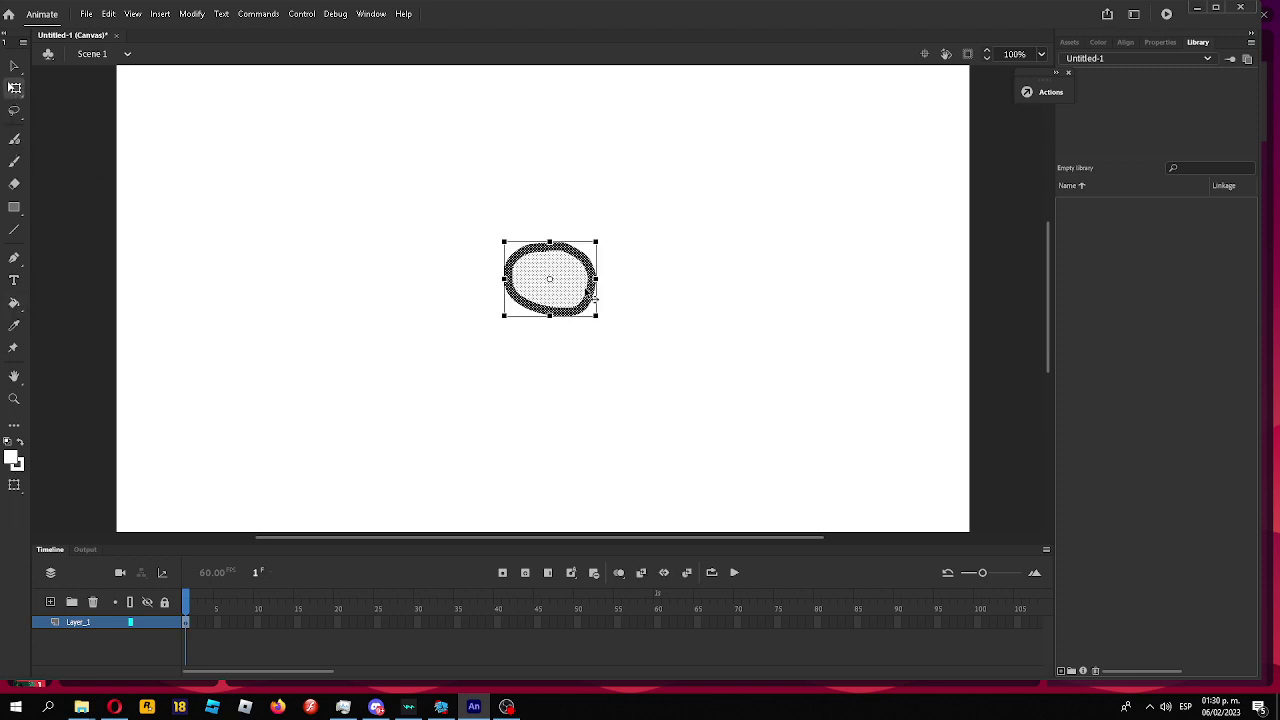
right_click(588, 290)
click(642, 627)
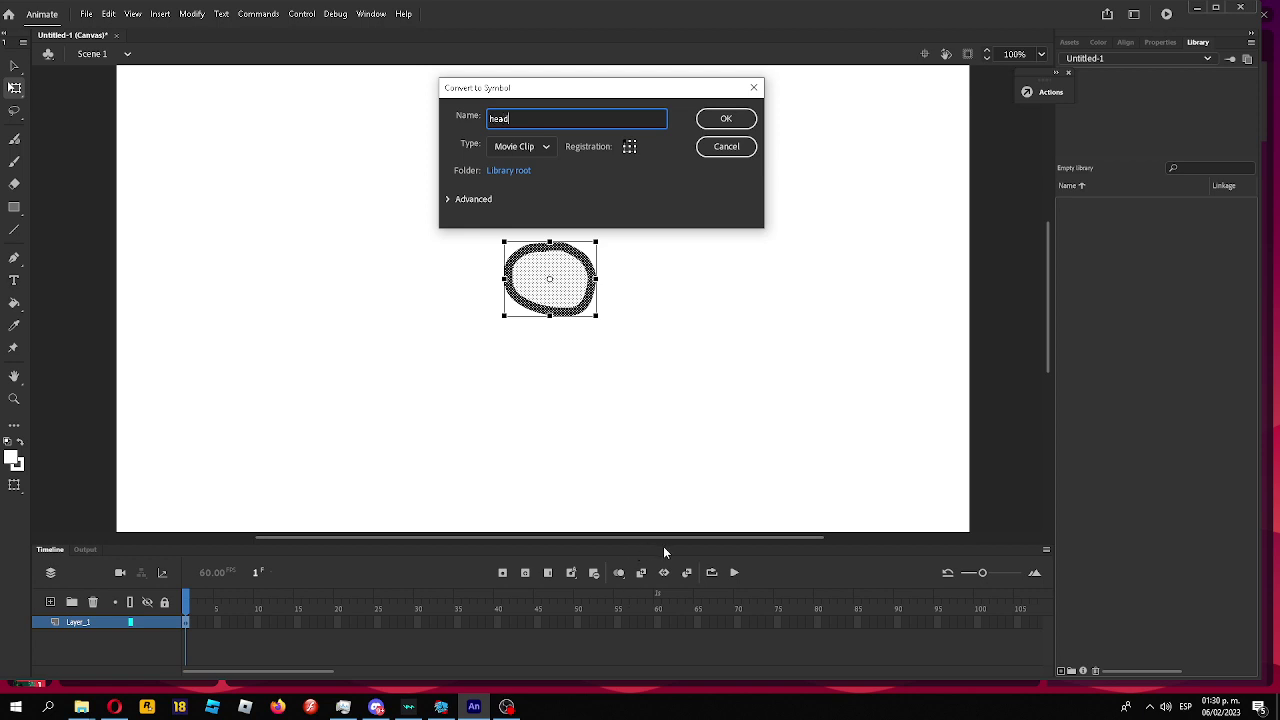
key(Return)
click(237, 289)
Paint a black body line running down from the underside of the head with the Brush.
key(b)
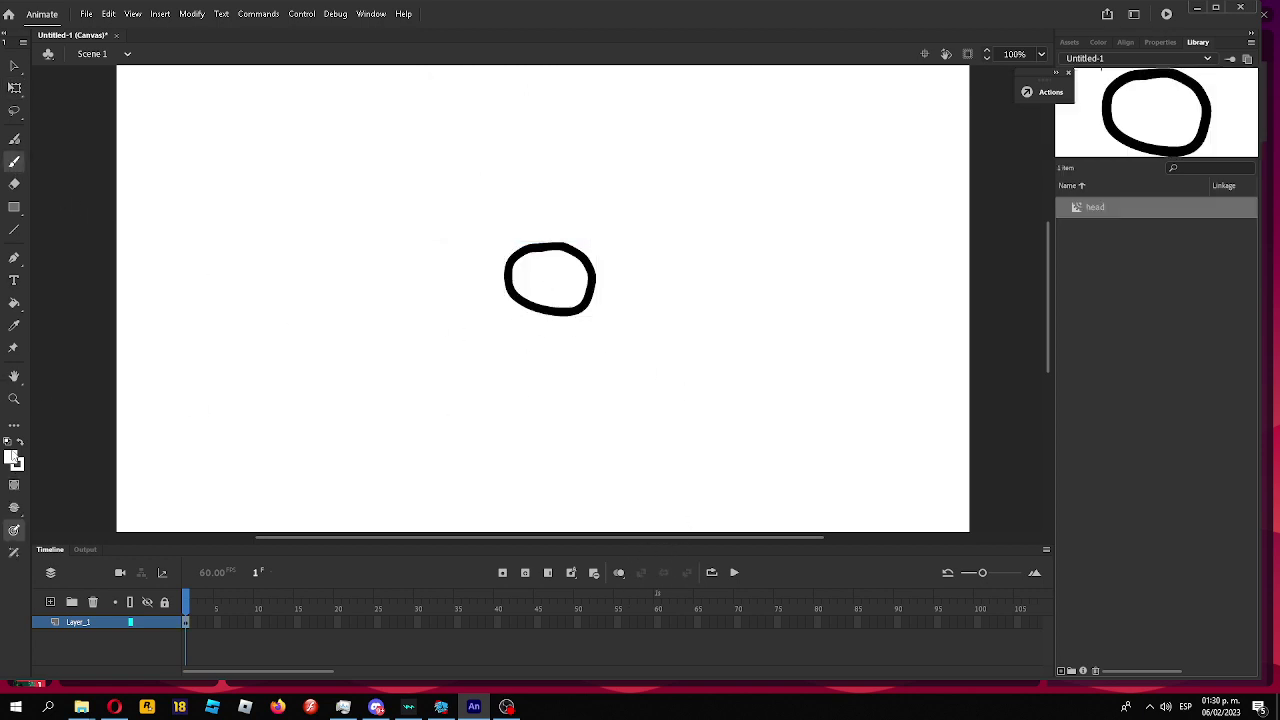
click(12, 456)
click(65, 508)
drag(545, 312, 527, 400)
Convert the body line below the head to a Movie Clip symbol named torso.
click(14, 87)
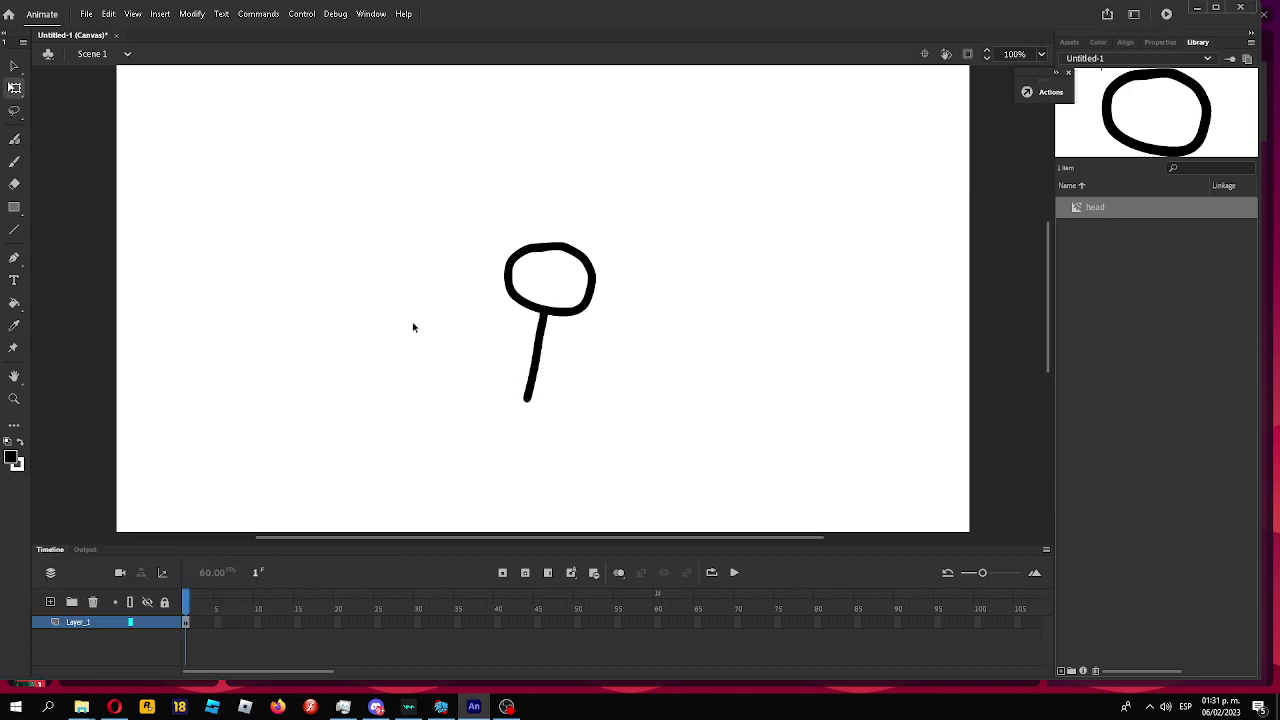
right_click(527, 374)
click(586, 347)
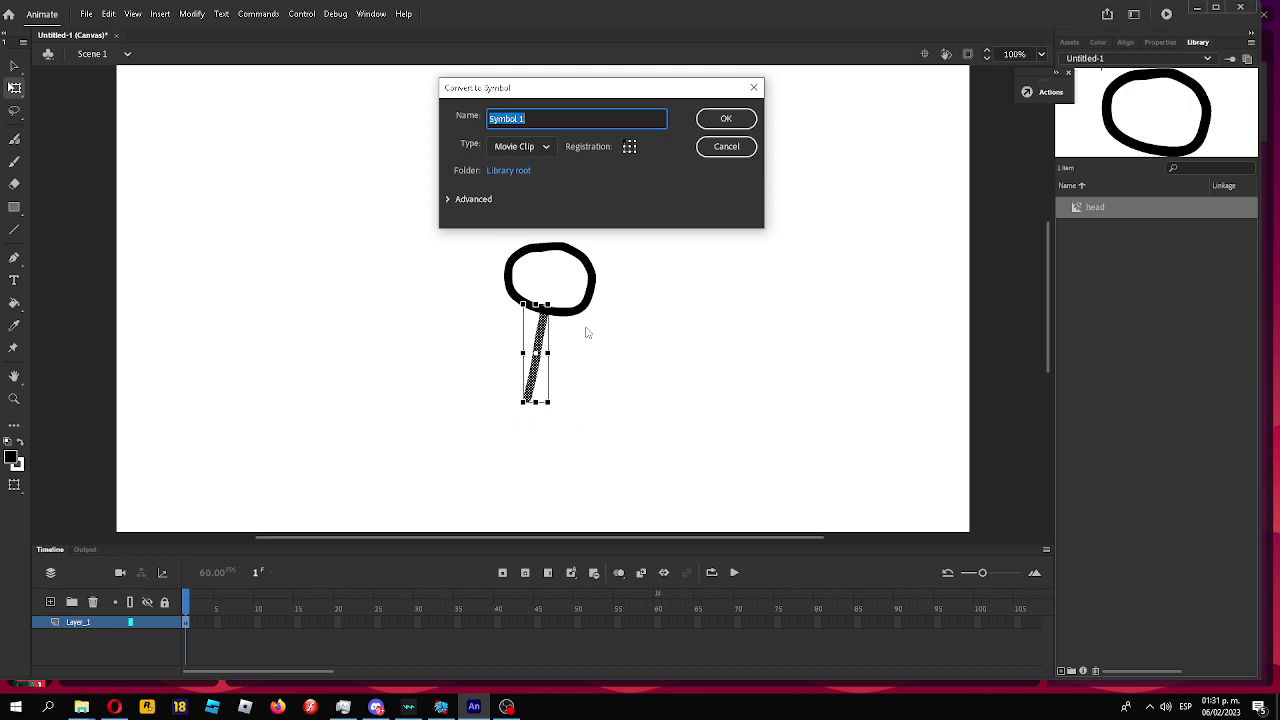
text(torso)
key(Return)
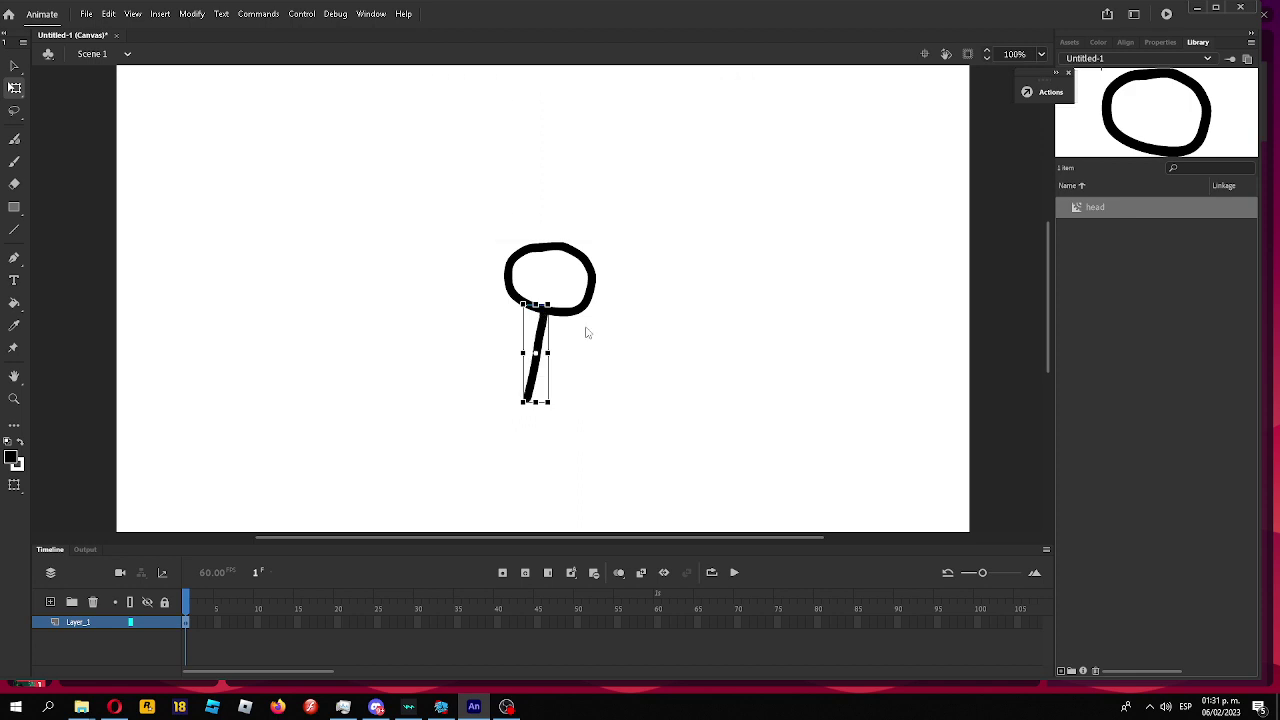
click(624, 340)
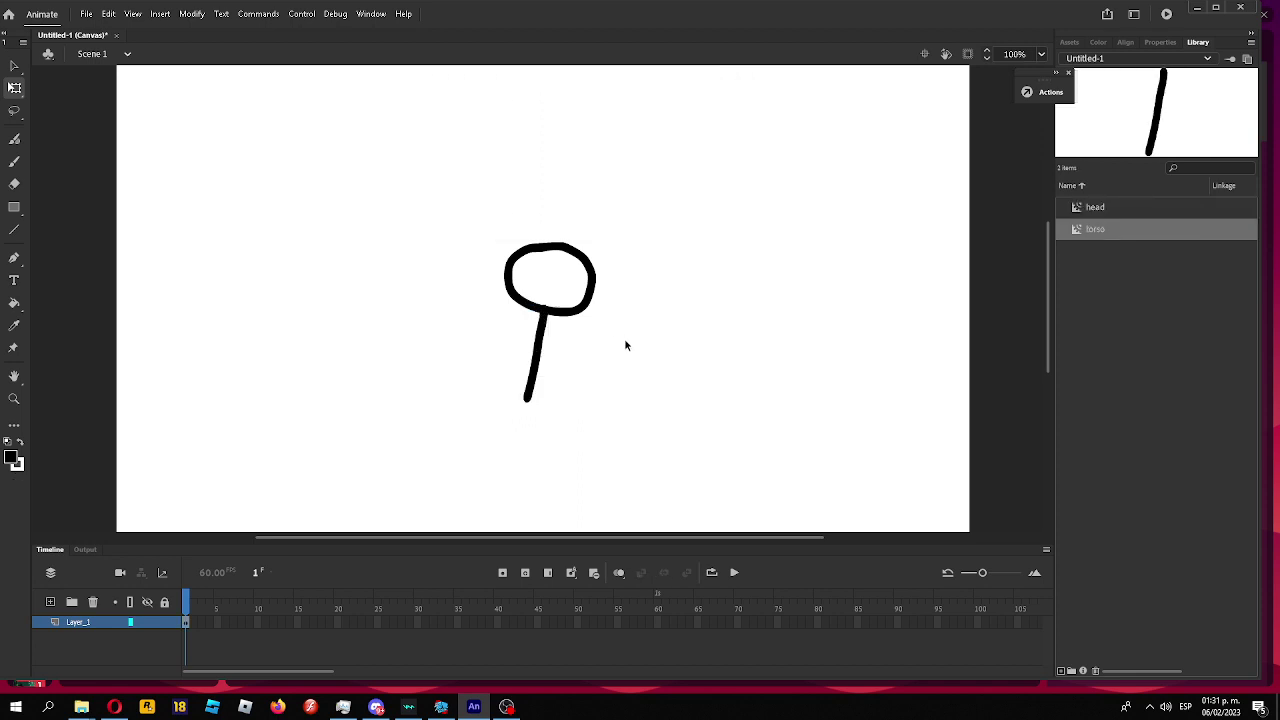
Paint a curved black arm holding a microphone beside the figure with the Brush, undoing the bad strokes.
click(14, 161)
mouse_move(340, 338)
mouse_down()
mouse_move(405, 325)
mouse_move(388, 351)
mouse_move(410, 334)
mouse_move(353, 328)
mouse_move(392, 337)
mouse_move(430, 324)
mouse_move(474, 284)
mouse_move(451, 268)
mouse_move(436, 296)
mouse_up()
key(ctrl+z)
key(ctrl+z)
key(ctrl+z)
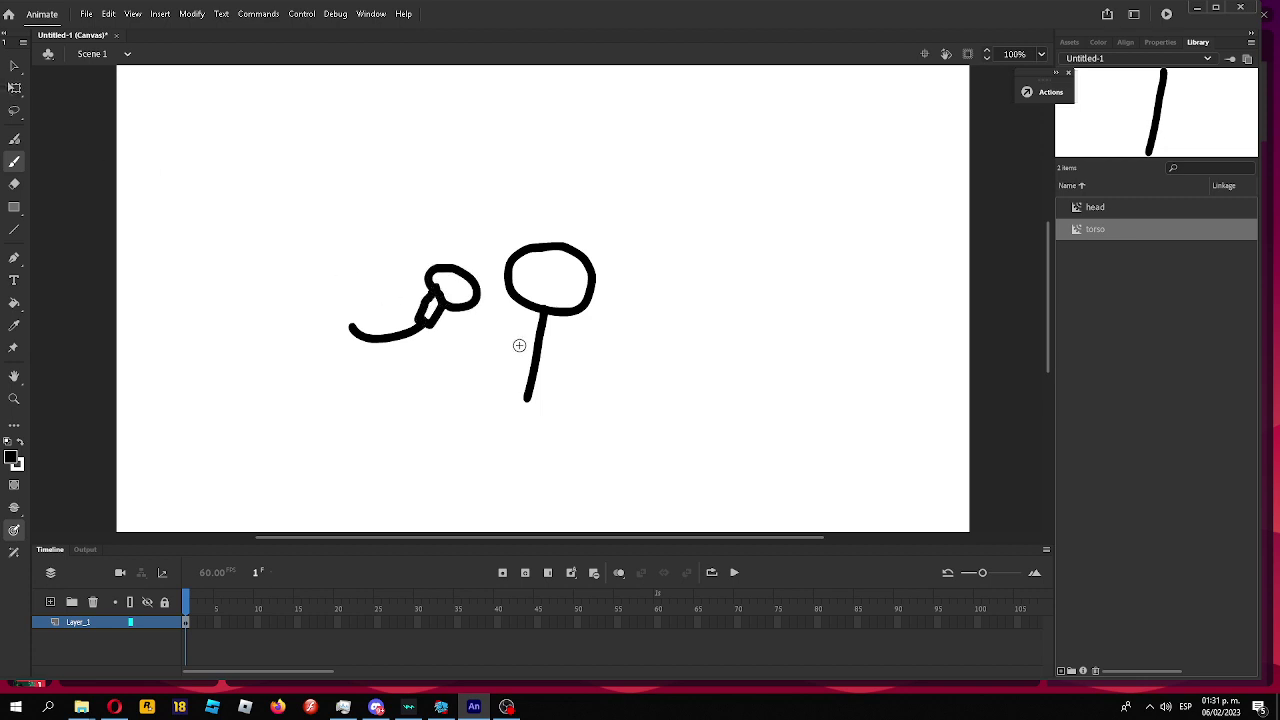
Set the fill colour to white and fill the inside of the microphone head with the Paint Bucket.
click(14, 88)
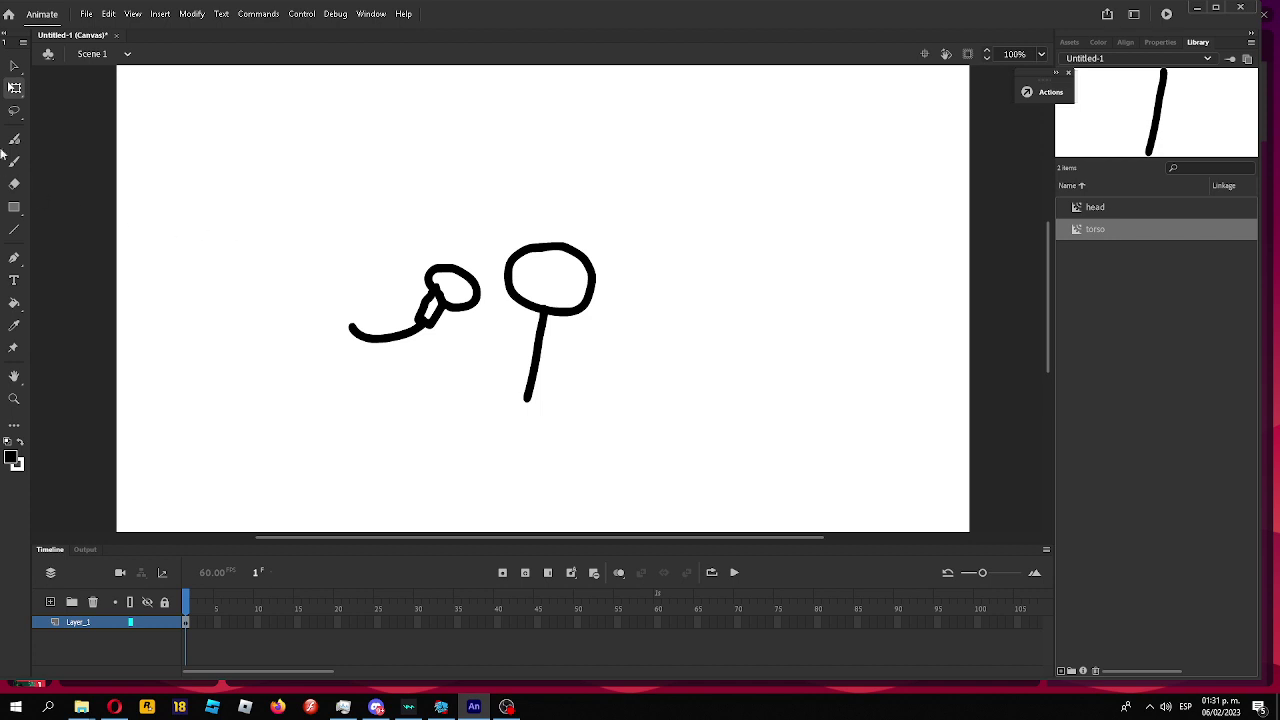
click(18, 302)
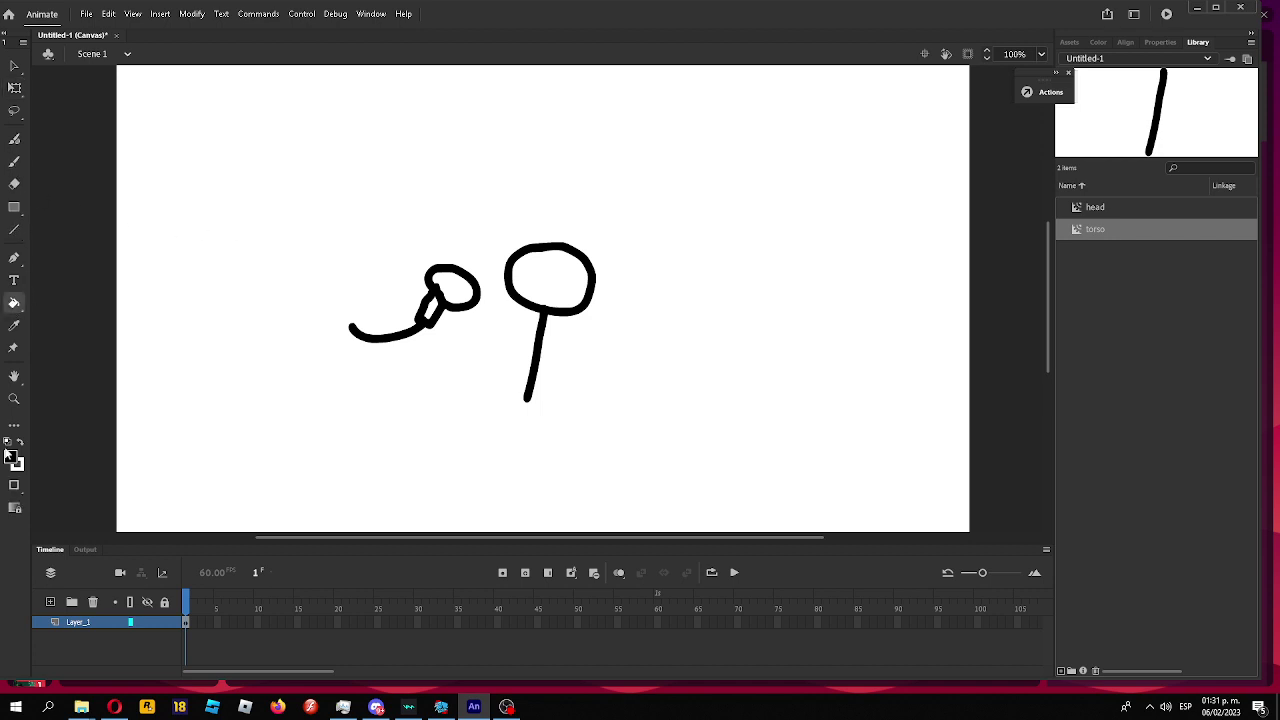
click(10, 457)
click(64, 556)
click(464, 282)
key(ctrl+z)
Convert the whole arm and microphone to a Movie Clip symbol named hand and move it so the arm joins the torso.
click(15, 87)
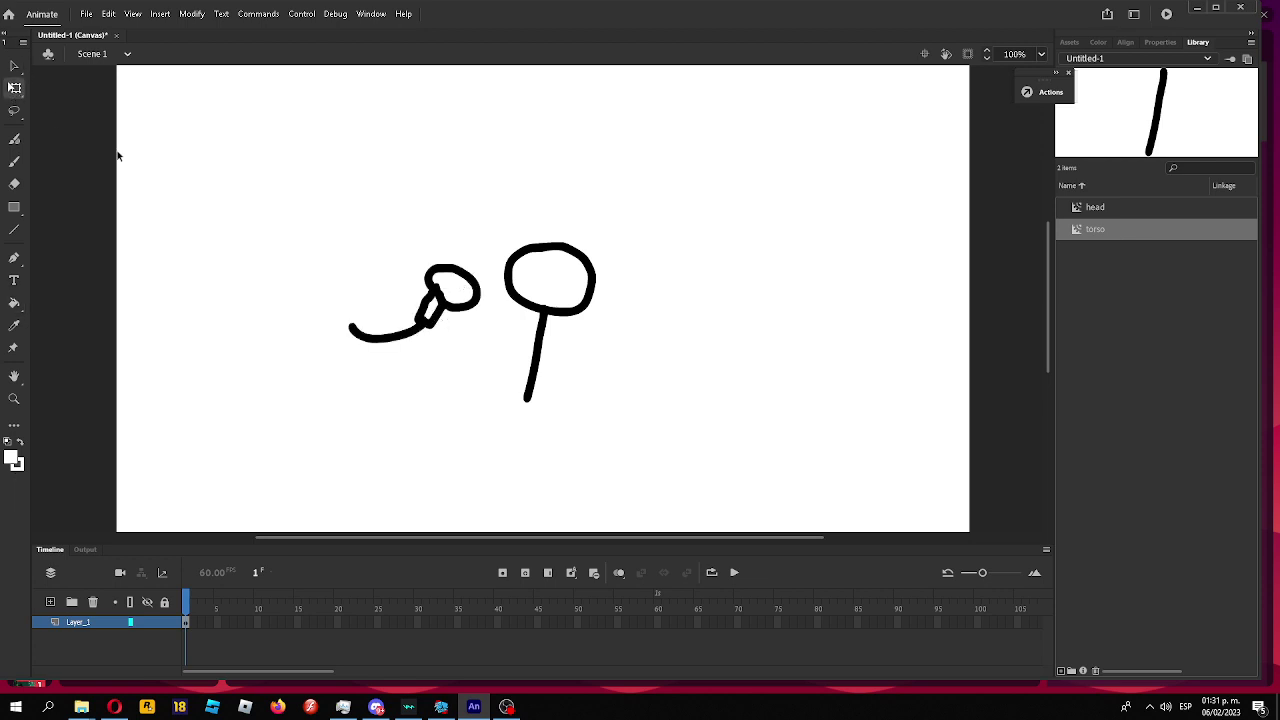
drag(264, 400, 494, 188)
right_click(446, 290)
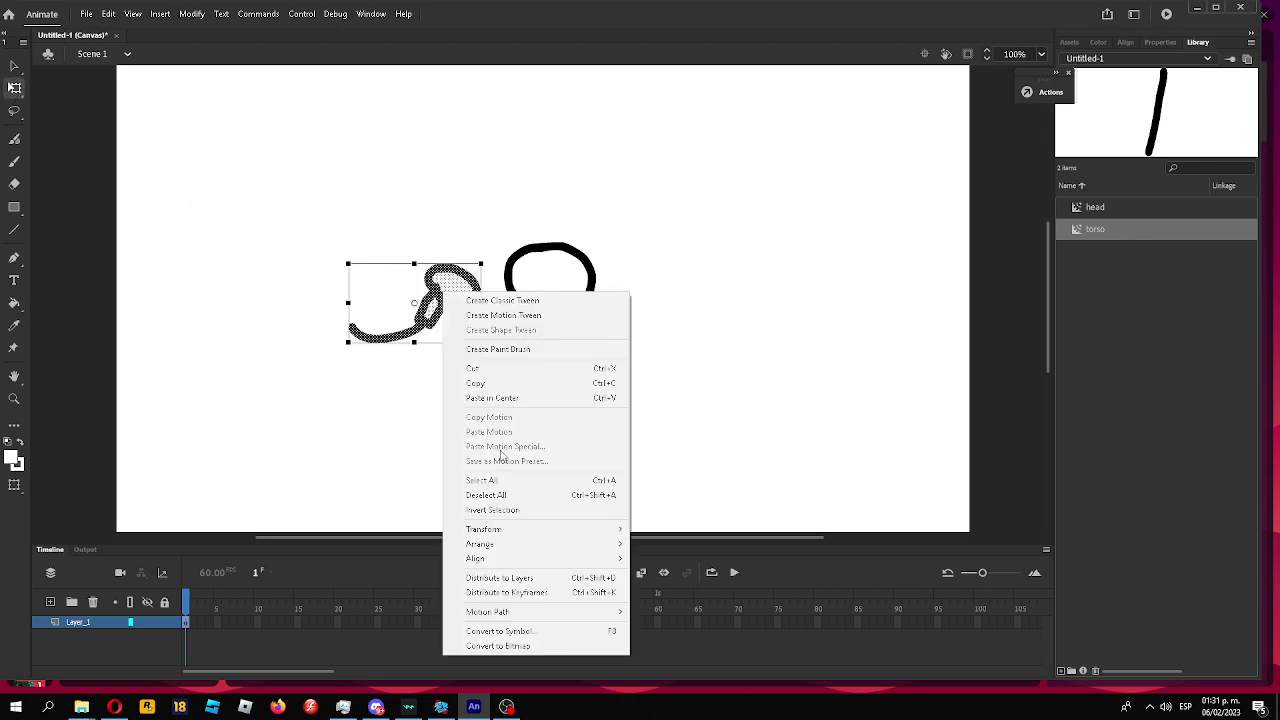
click(490, 627)
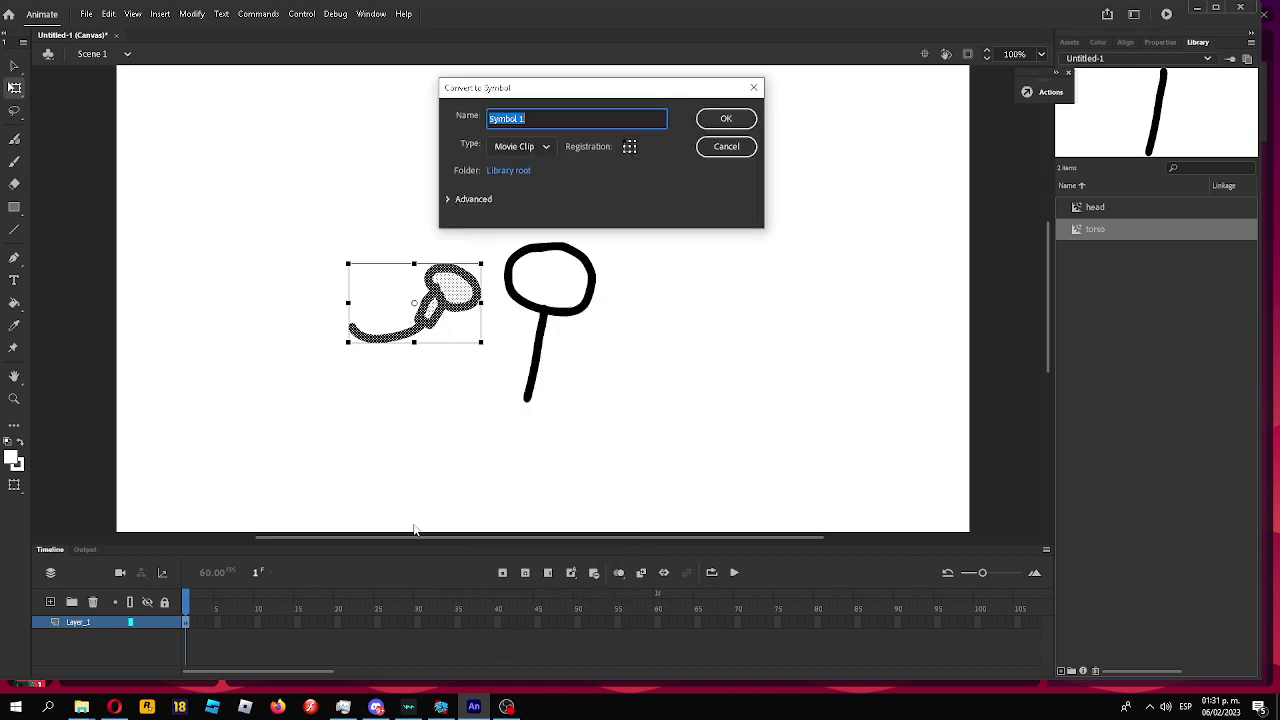
text(hand)
key(Return)
drag(437, 310, 622, 335)
click(462, 358)
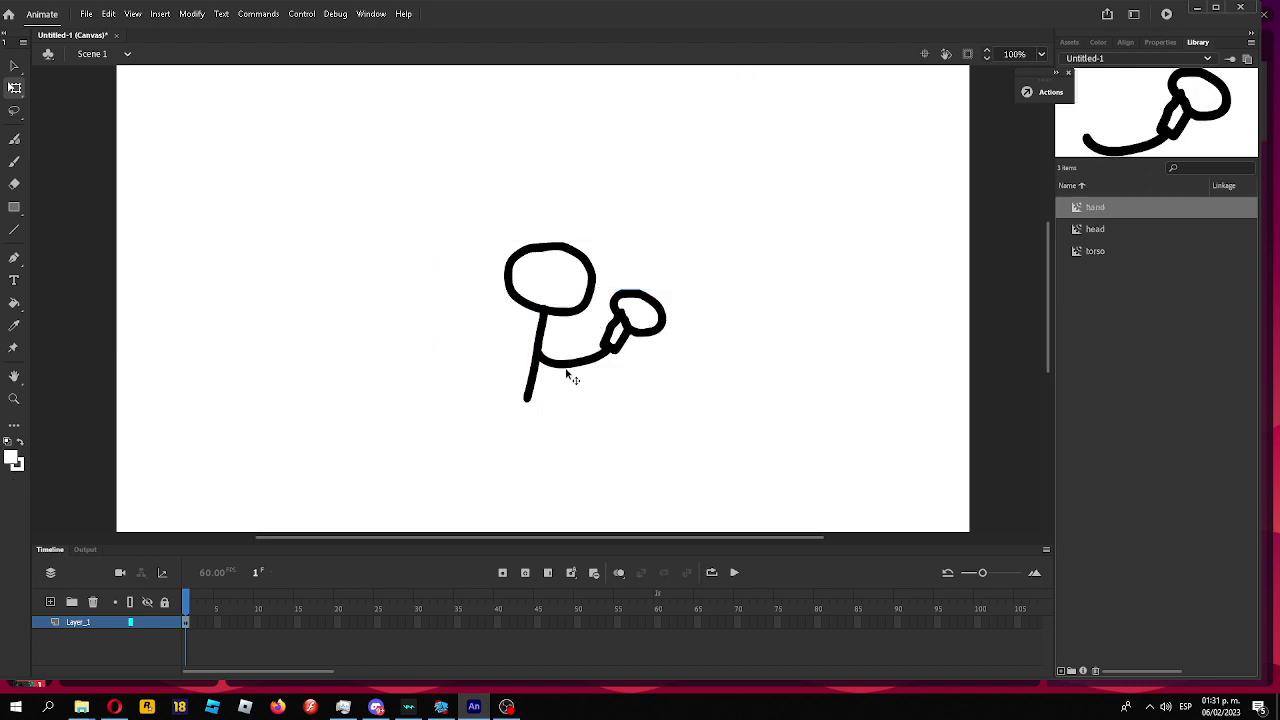
Set the brush colour back to black and paint a second arm hanging down from the torso's shoulder point.
click(14, 161)
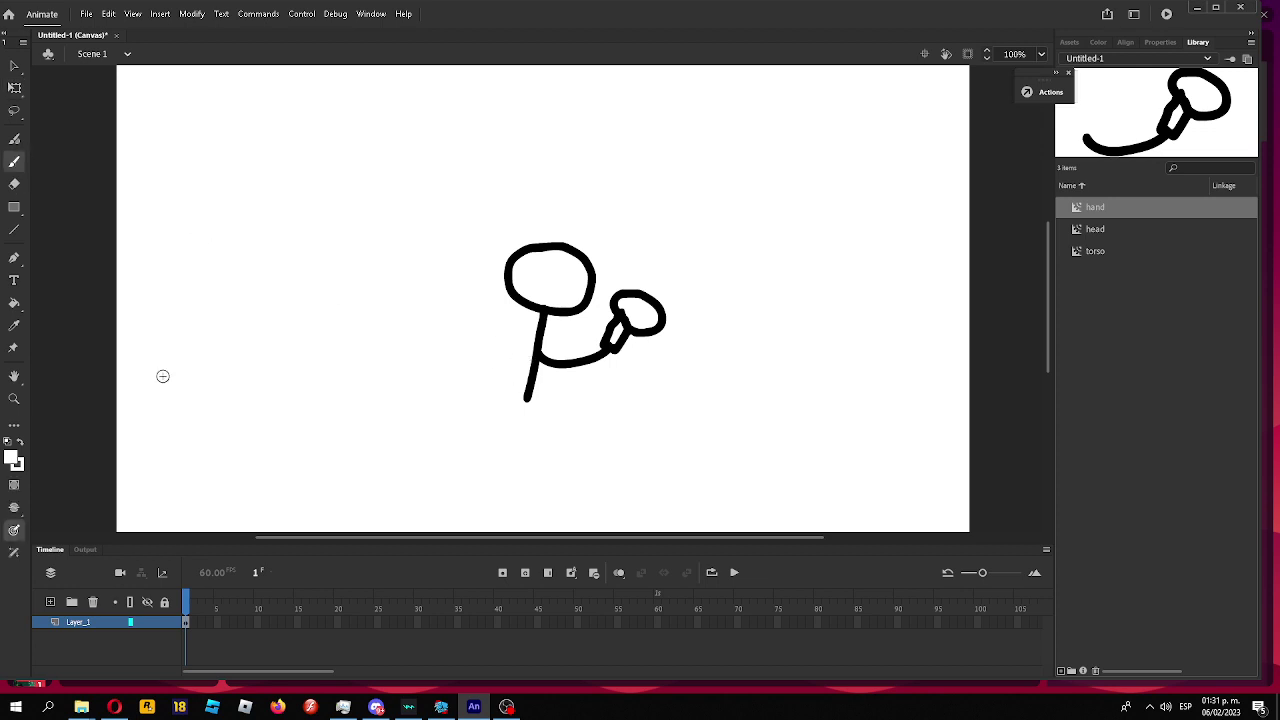
click(16, 461)
click(64, 500)
drag(536, 350, 505, 410)
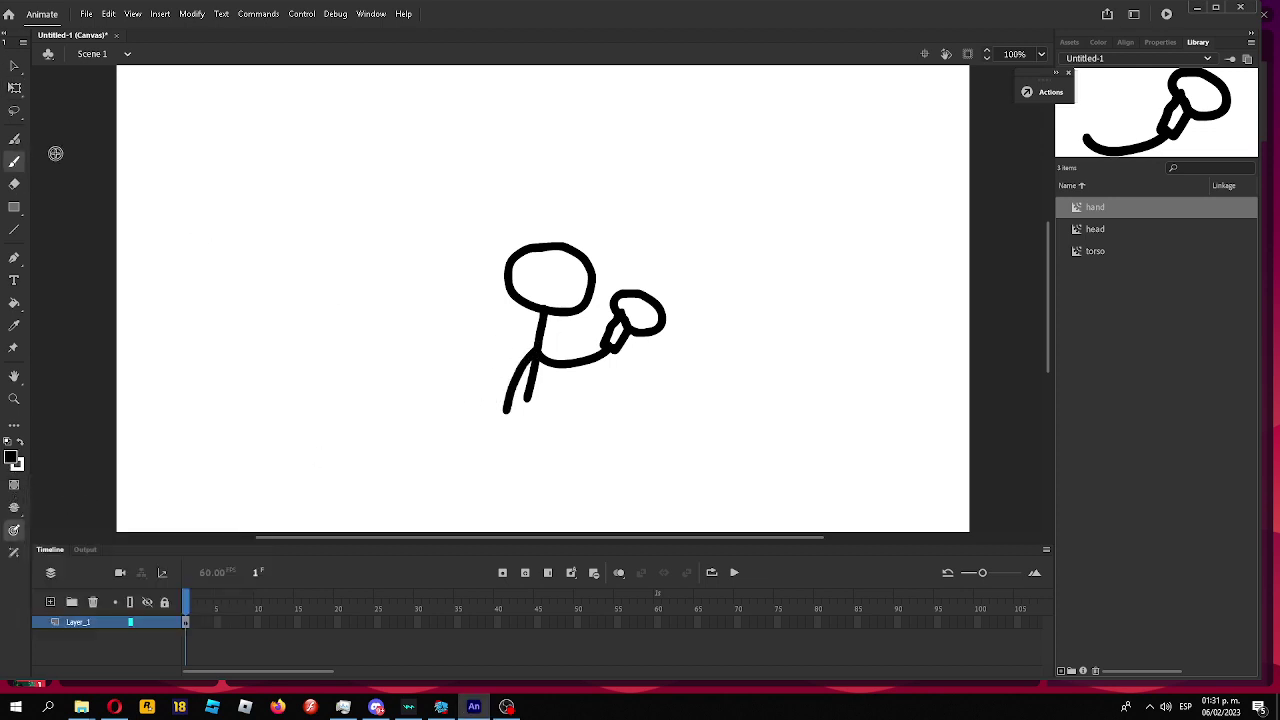
Convert the hanging arm to a Movie Clip symbol named hand 2.
click(15, 88)
right_click(507, 416)
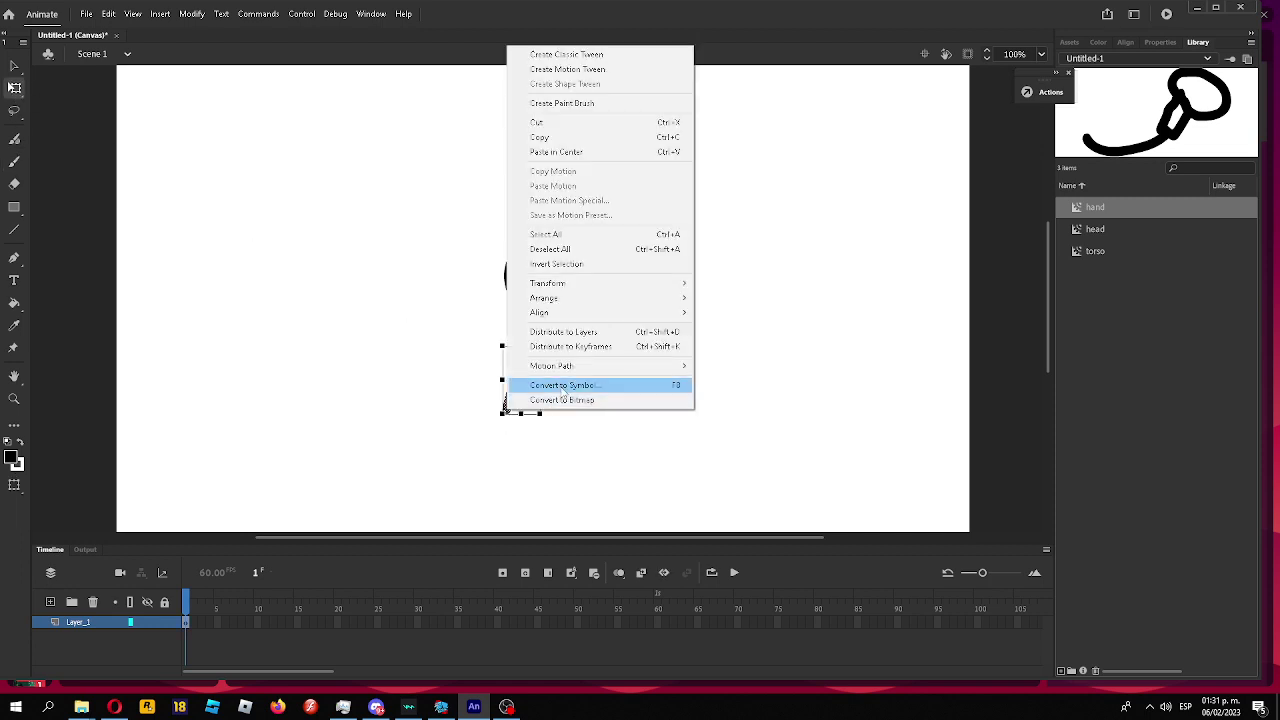
click(556, 384)
text(hand 2)
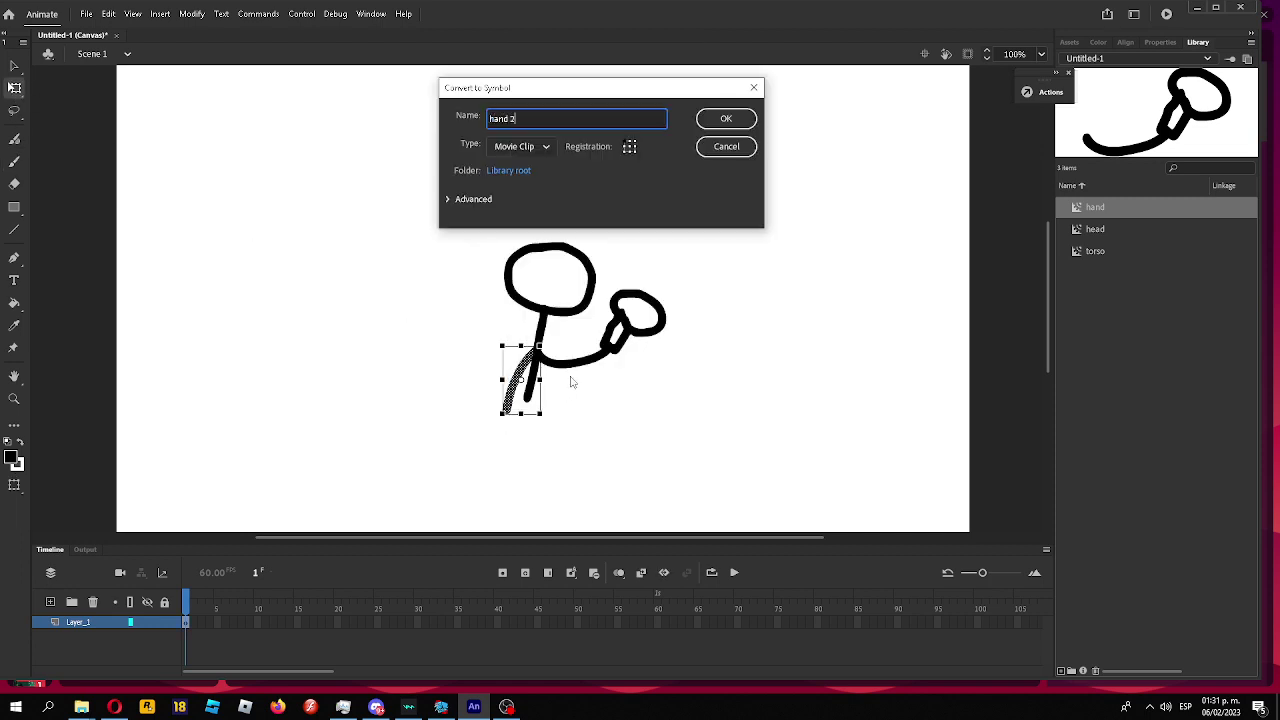
key(Return)
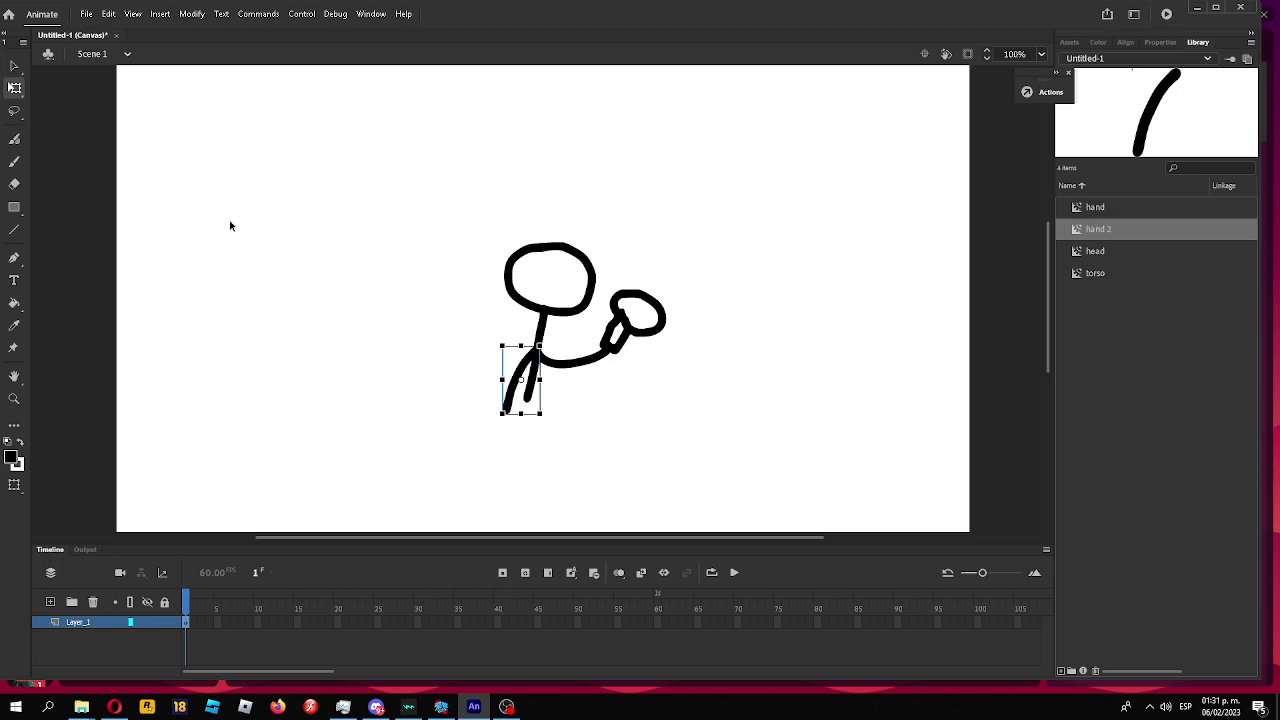
click(230, 226)
Paint two short black legs down from the torso's lower end with the Brush, undoing the first overlong leg.
click(15, 161)
drag(523, 400, 537, 492)
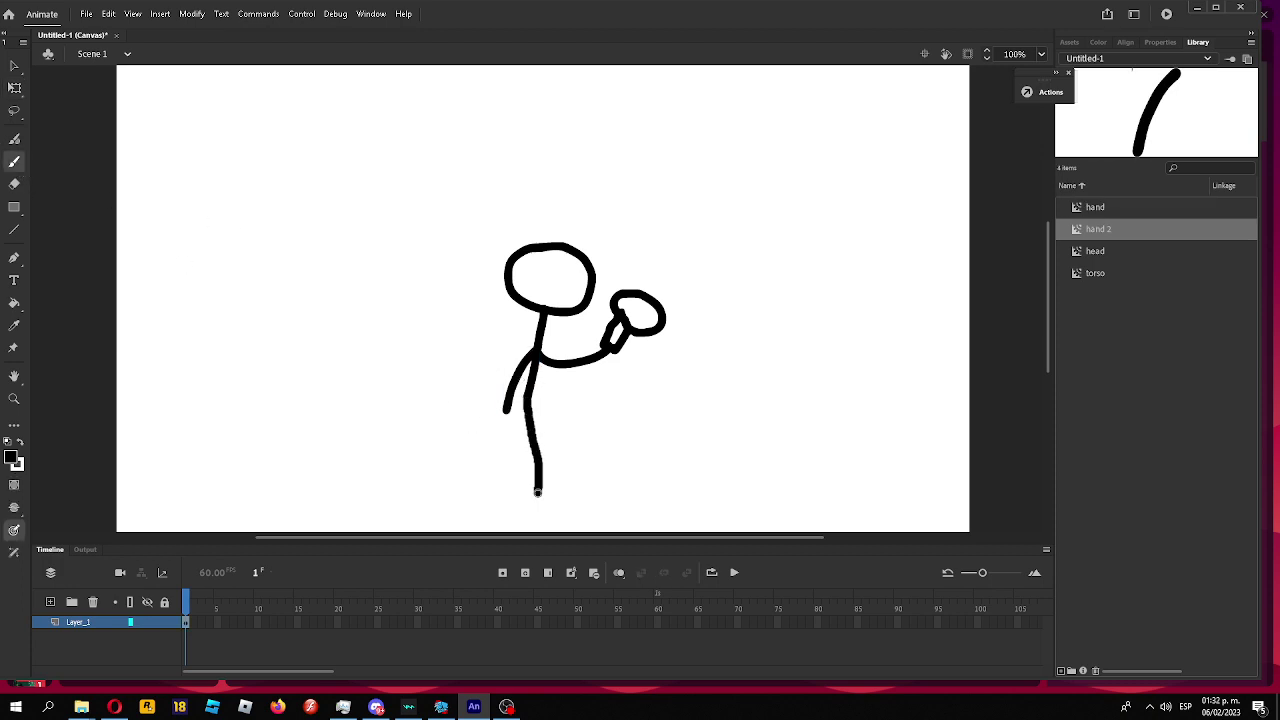
key(ctrl+z)
mouse_move(526, 401)
mouse_down()
mouse_move(529, 460)
mouse_move(523, 412)
mouse_move(509, 446)
mouse_up()
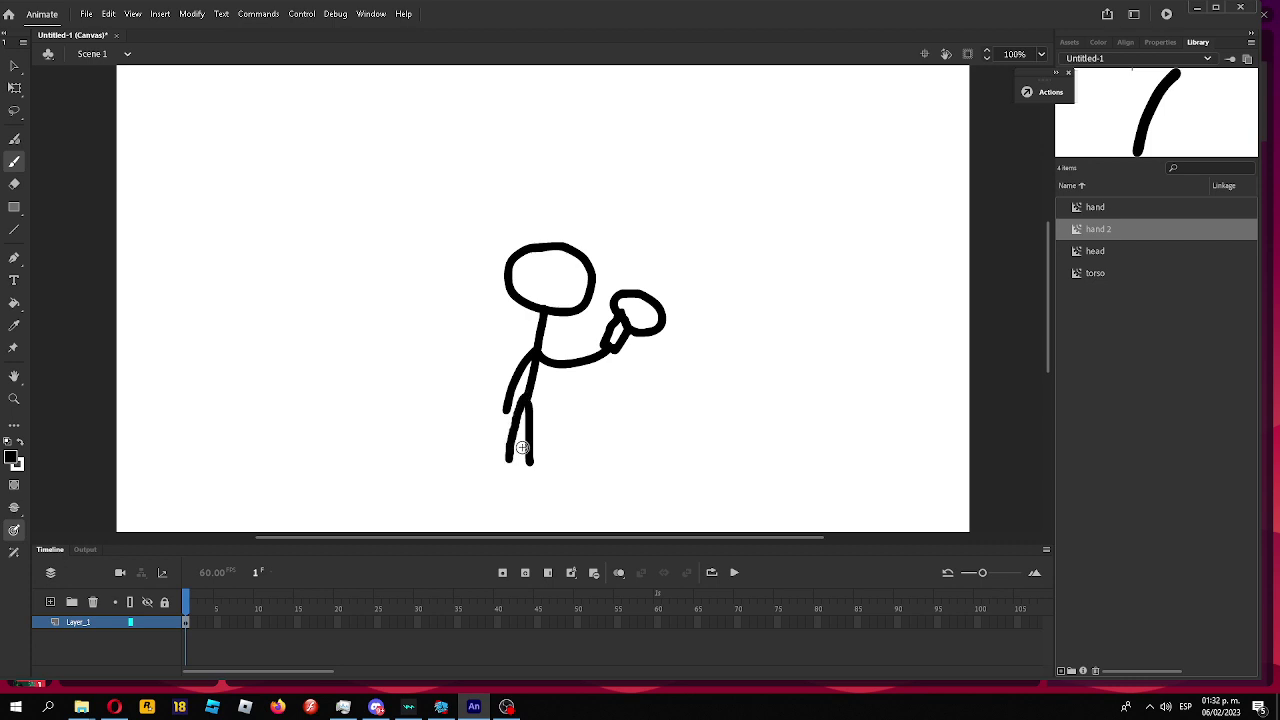
Convert both legs together to a Movie Clip symbol named legs.
click(15, 87)
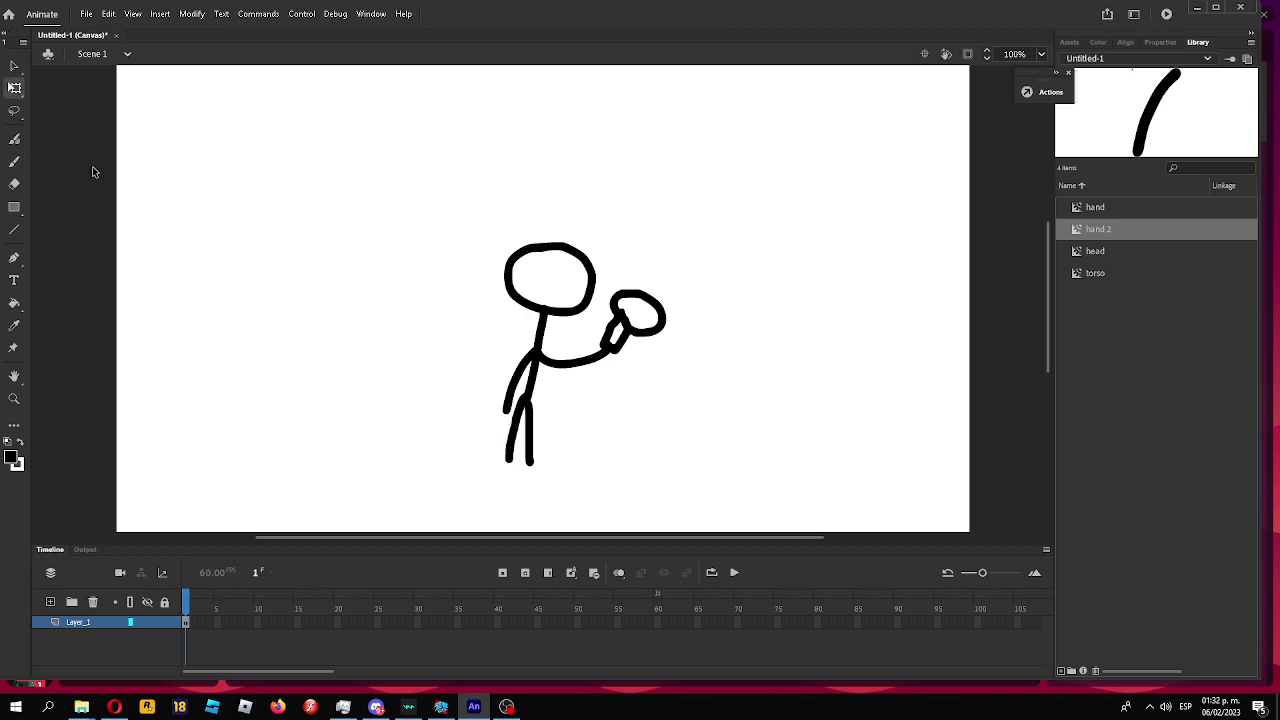
click(530, 462)
right_click(515, 462)
click(598, 426)
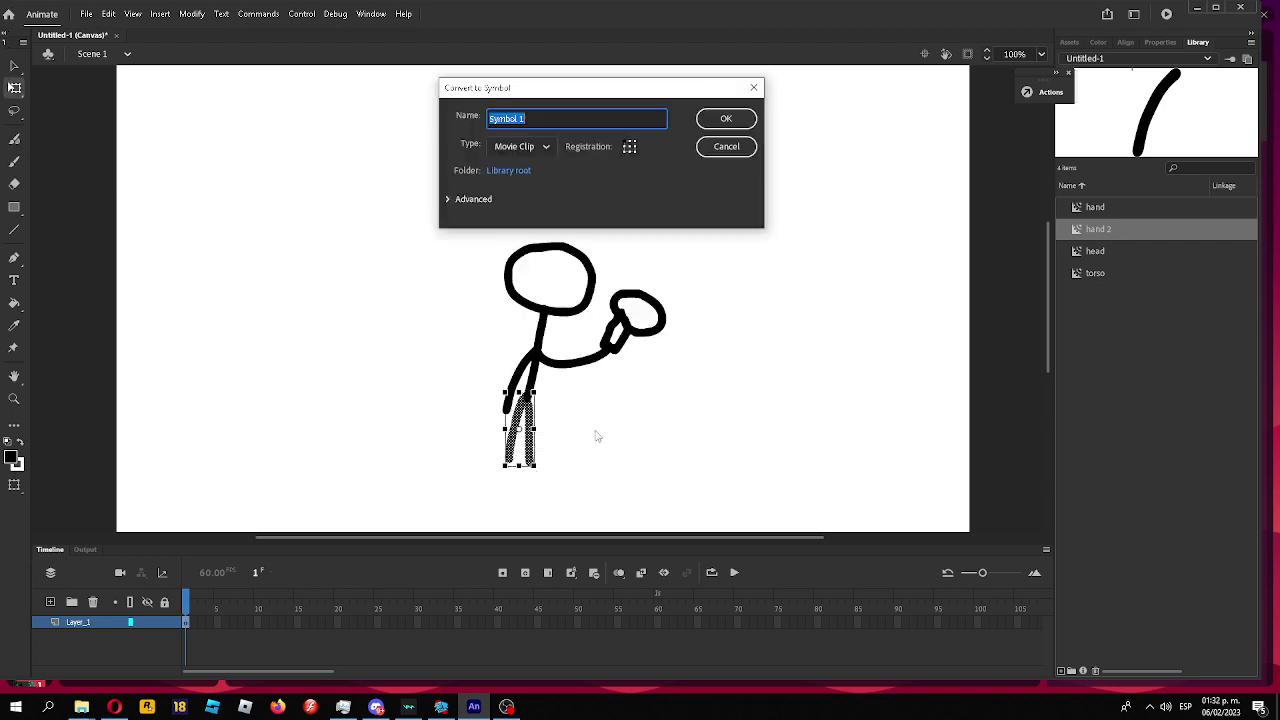
text(legs)
key(Return)
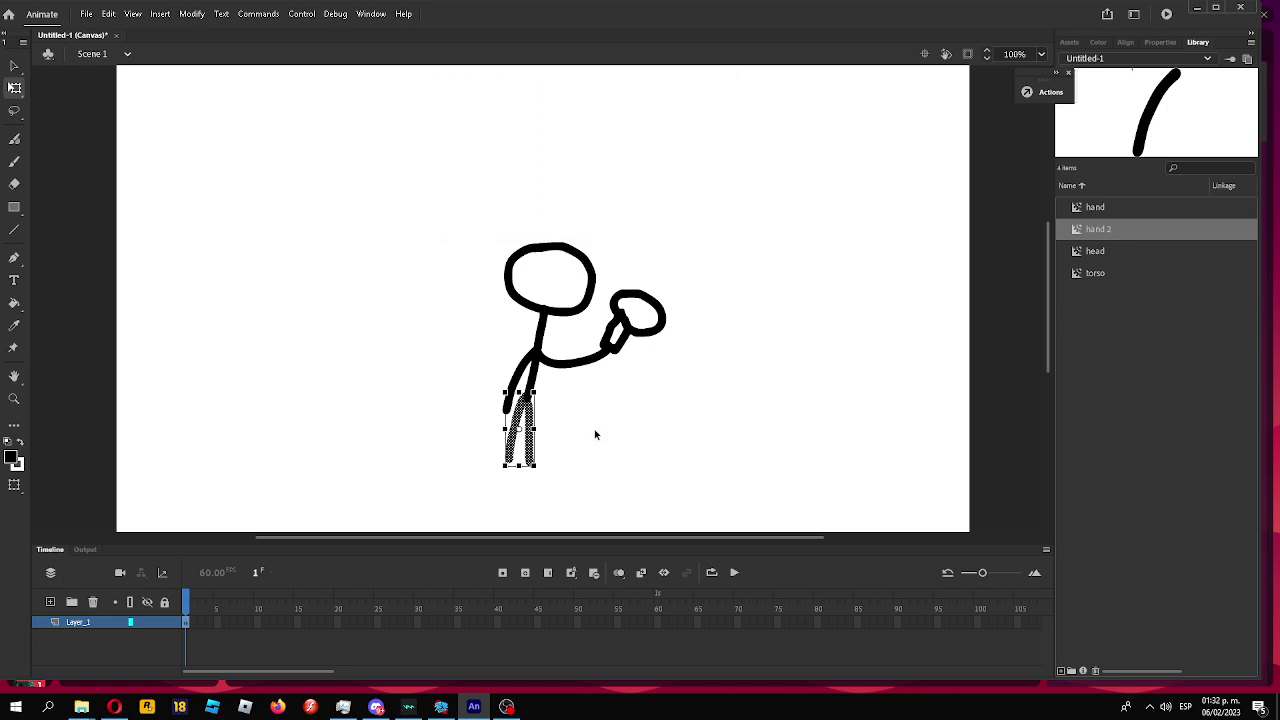
click(591, 426)
drag(435, 496, 977, 89)
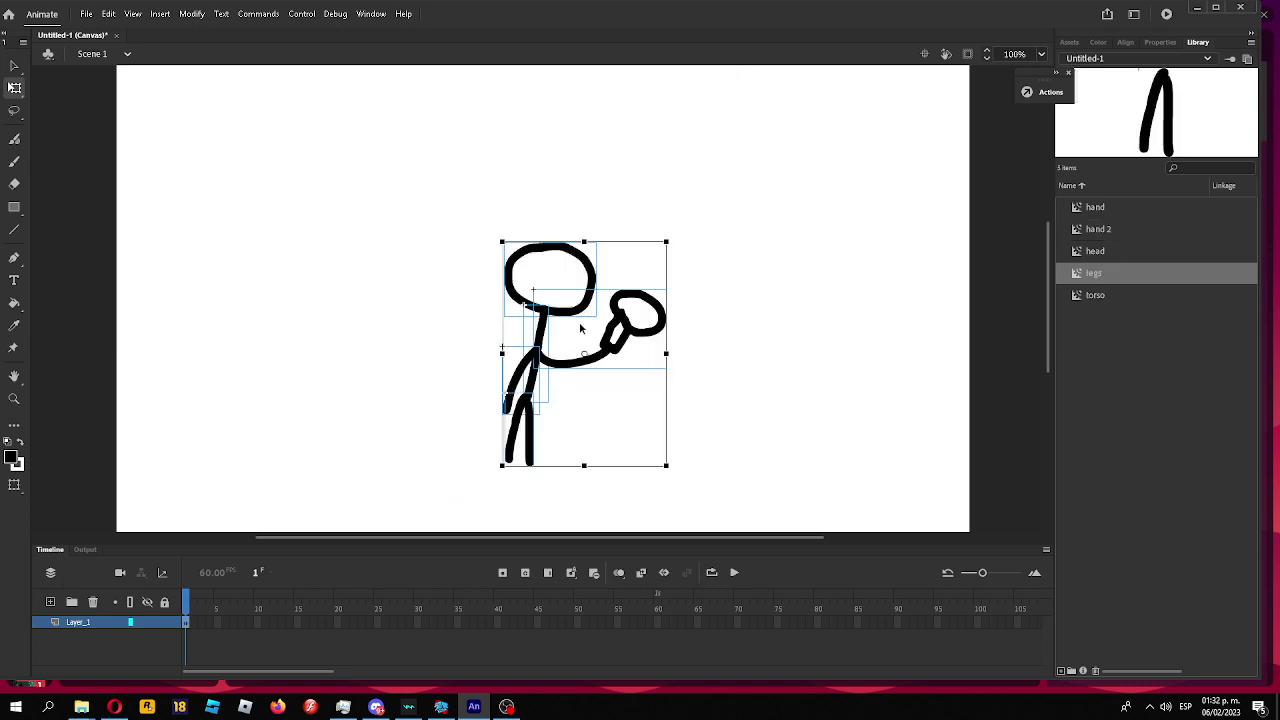
right_click(581, 324)
click(440, 434)
Select all parts of the stick figure and convert them to a Movie Clip symbol named idle.
drag(451, 513, 813, 119)
right_click(543, 274)
click(568, 636)
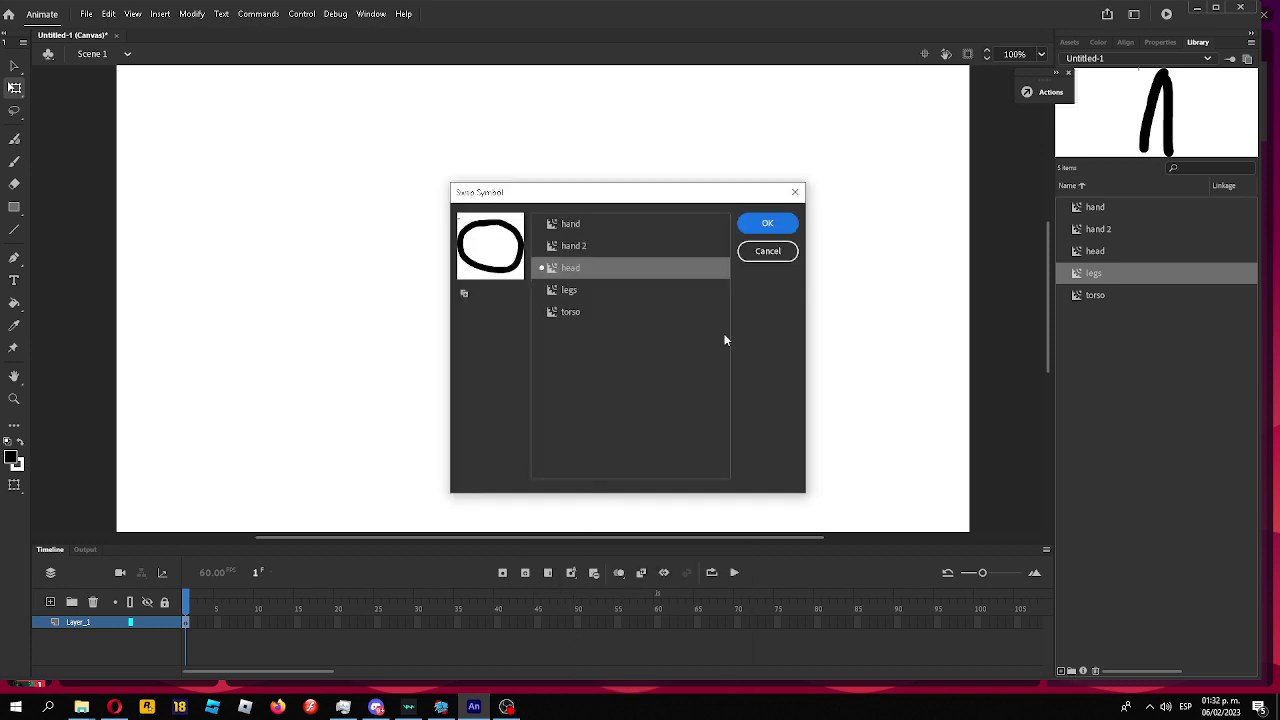
click(795, 192)
right_click(520, 386)
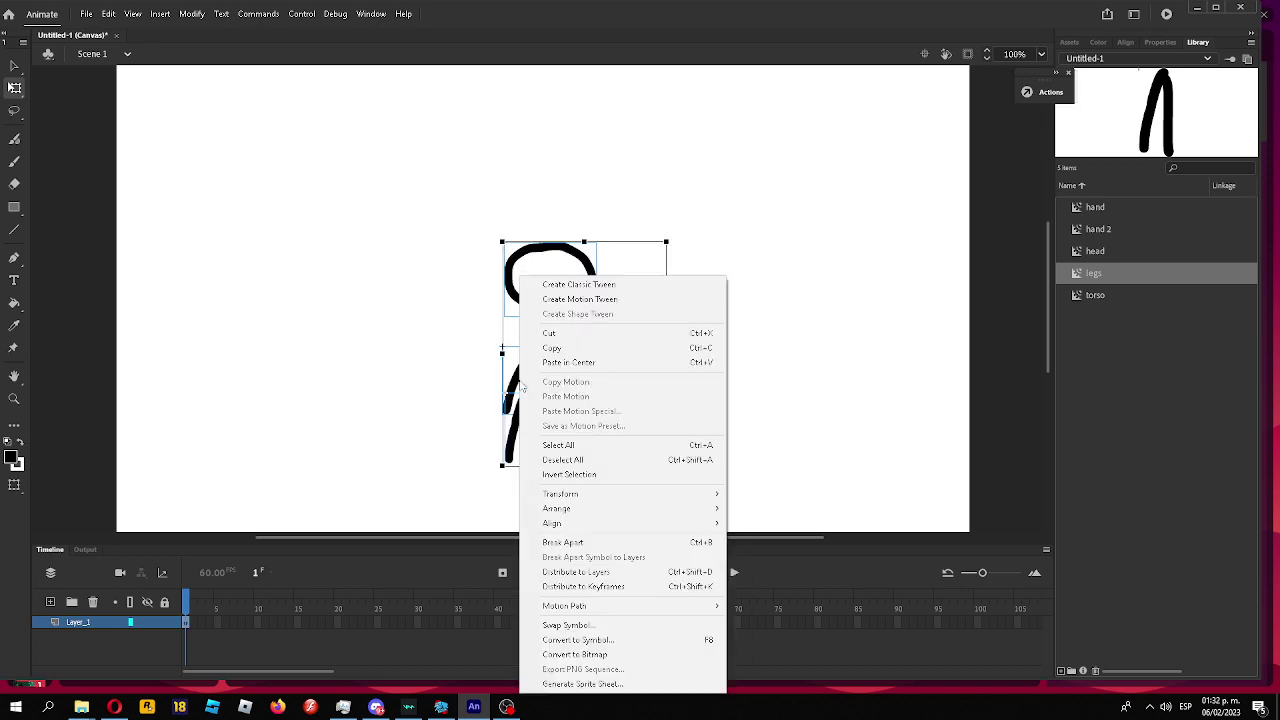
click(575, 639)
text(idle)
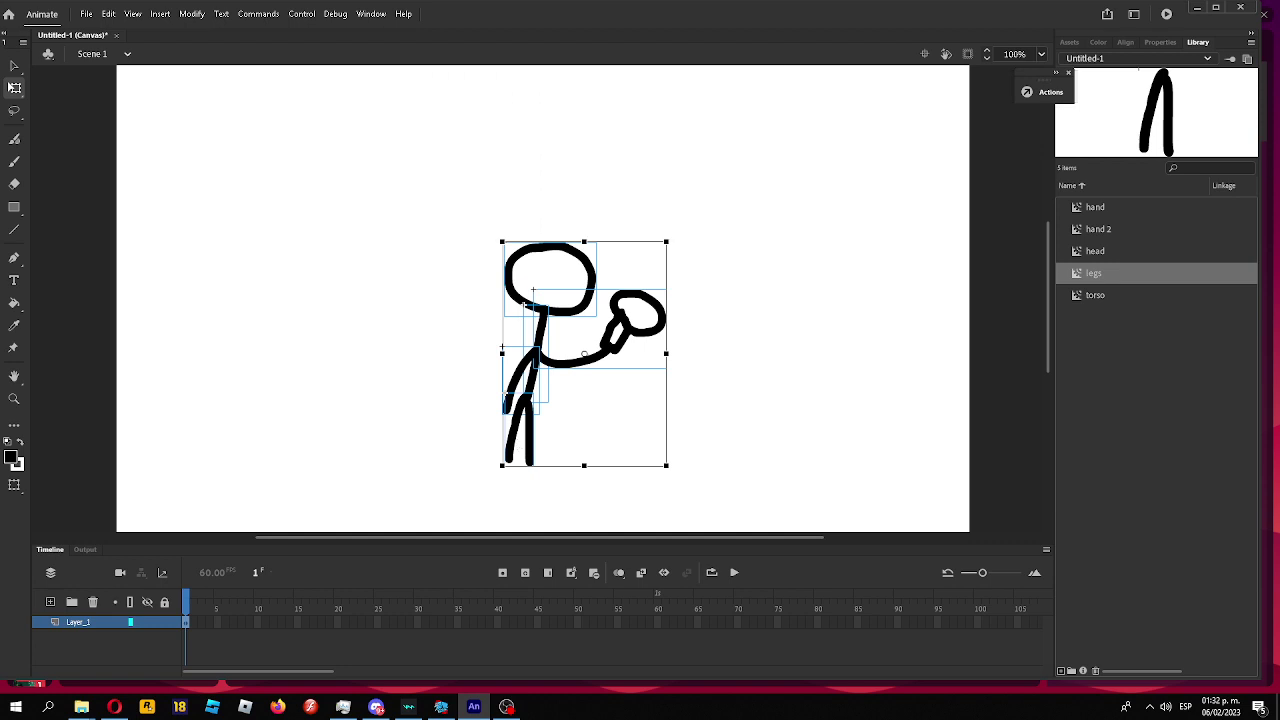
key(Return)
Open the idle symbol for editing and make the whole figure shorter and slightly wider on frame 1.
double_click(628, 346)
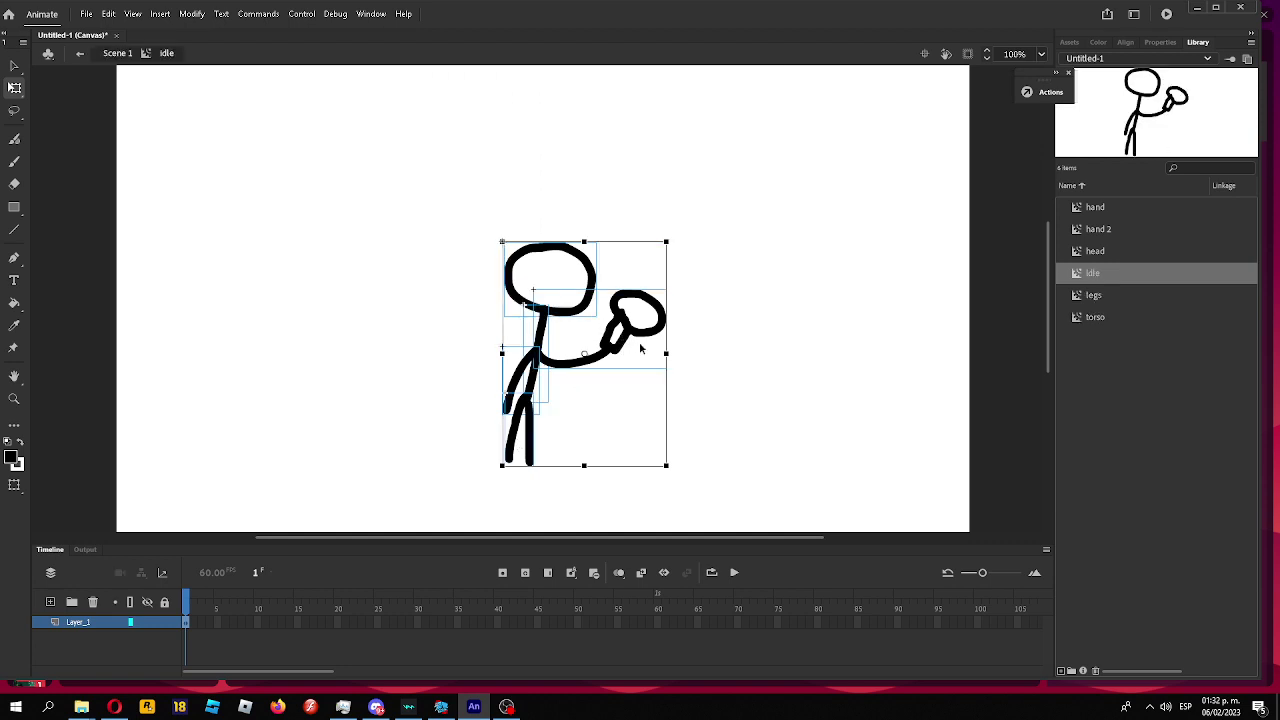
click(547, 407)
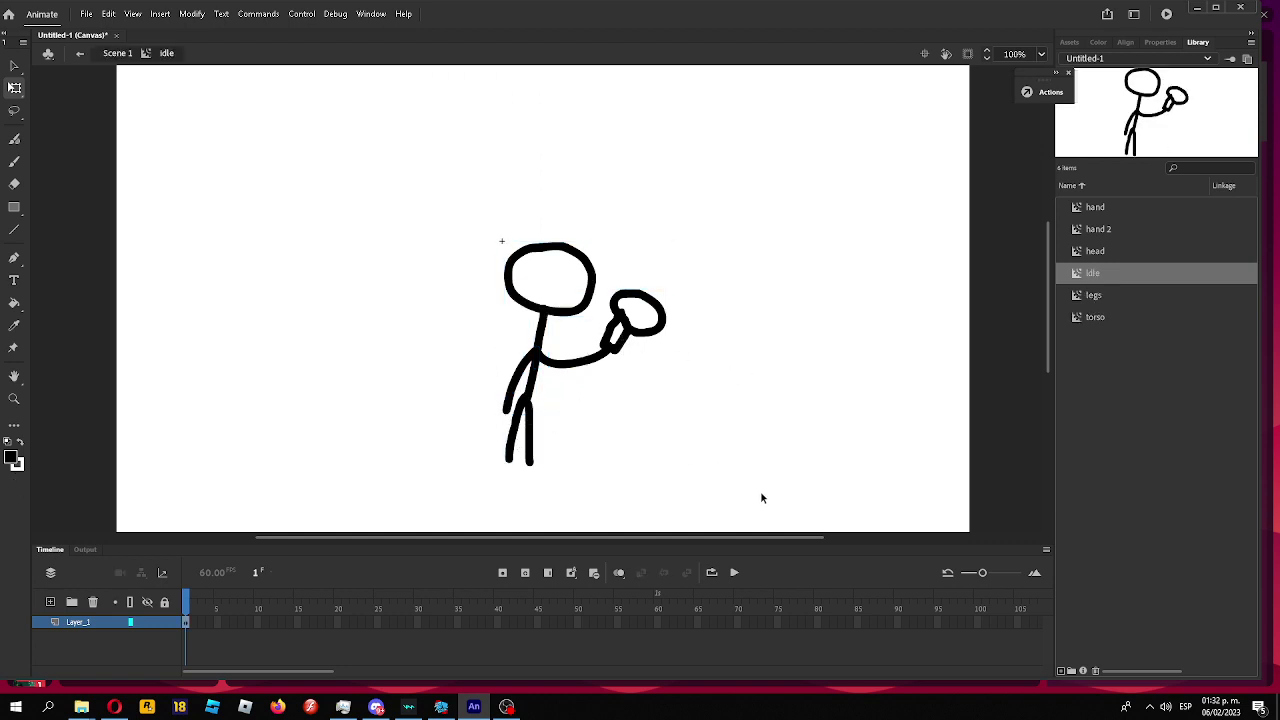
drag(760, 491, 470, 226)
drag(577, 241, 582, 265)
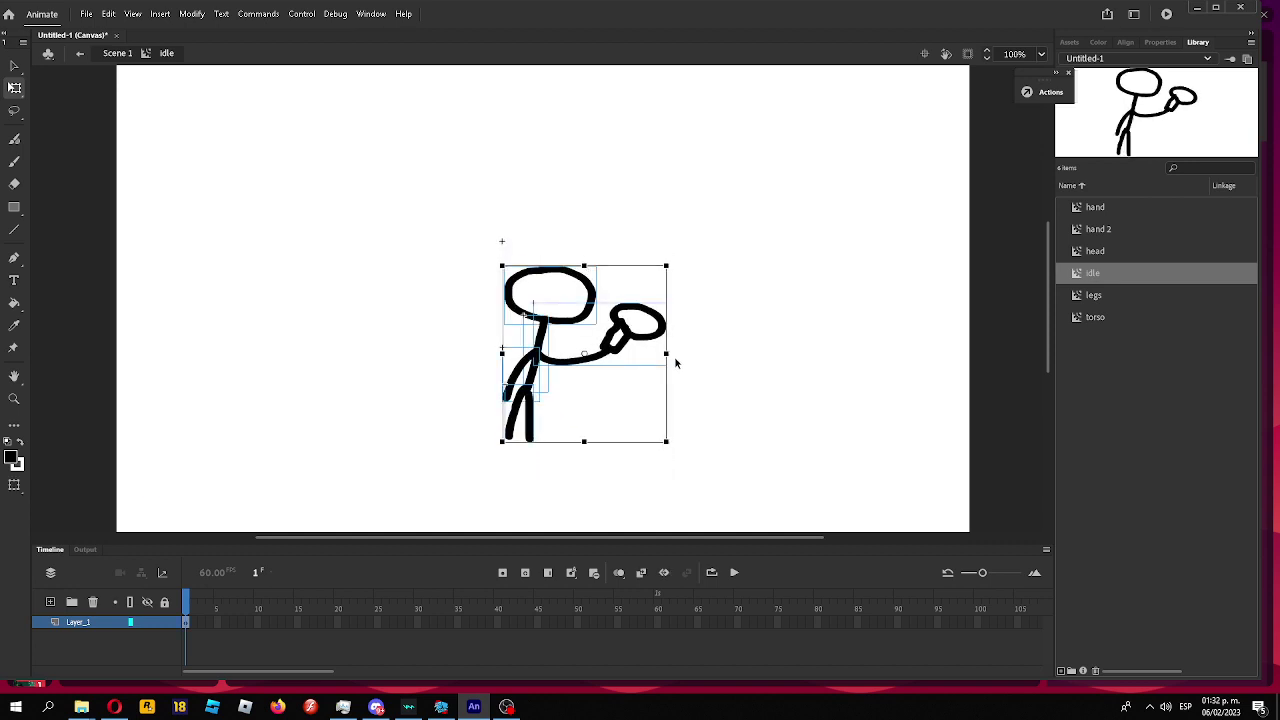
mouse_move(667, 353)
mouse_down()
mouse_move(693, 350)
mouse_move(675, 352)
mouse_up()
Insert a keyframe at frame 2, stretch the whole figure slightly taller and nudge it upward.
key(F6)
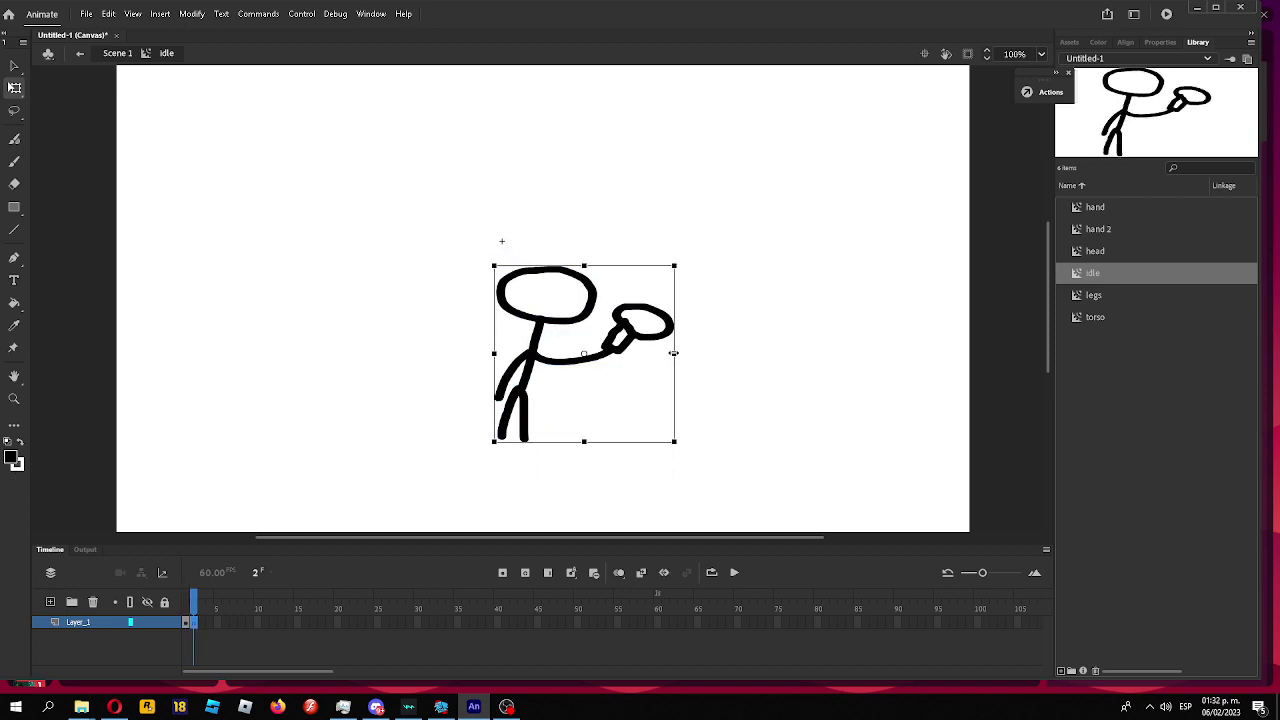
drag(584, 266, 583, 254)
key(Up)
key(Up)
key(Up)
key(Up)
key(Up)
key(Up)
key(Up)
key(Up)
key(Up)
key(Up)
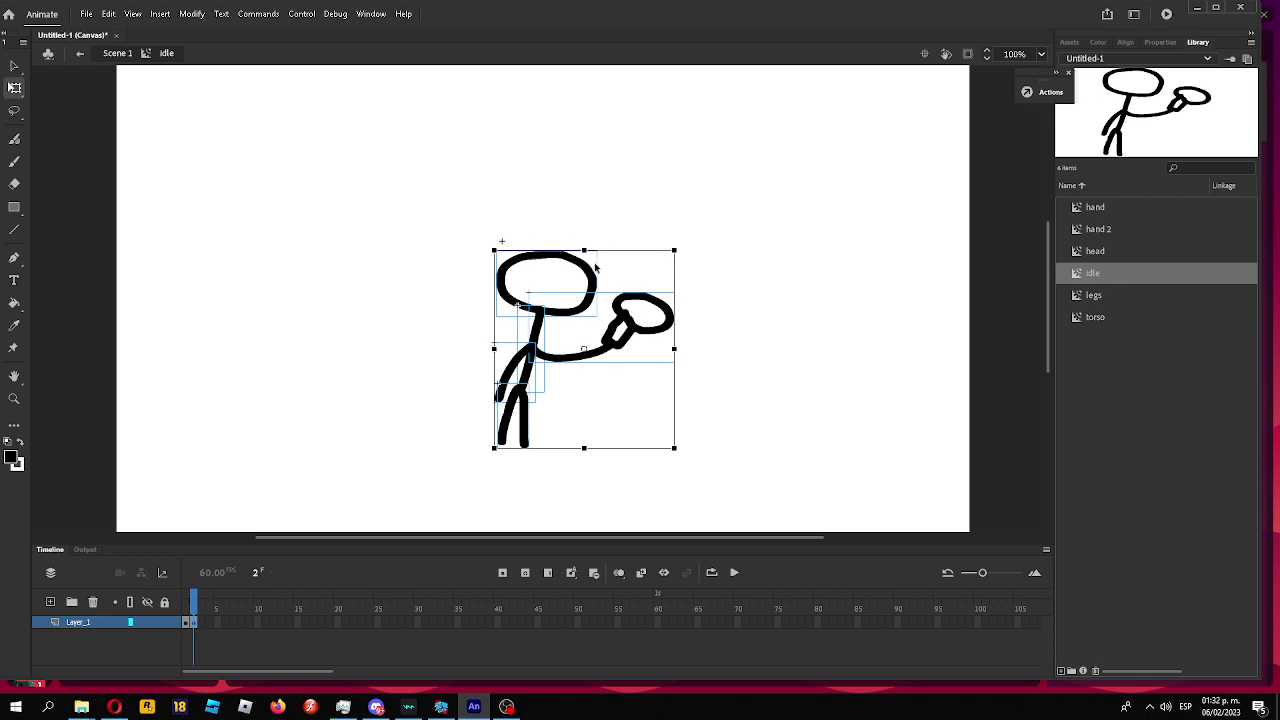
Turn on onion skinning and nudge the frame 2 figure left towards the previous frame's pose.
click(622, 574)
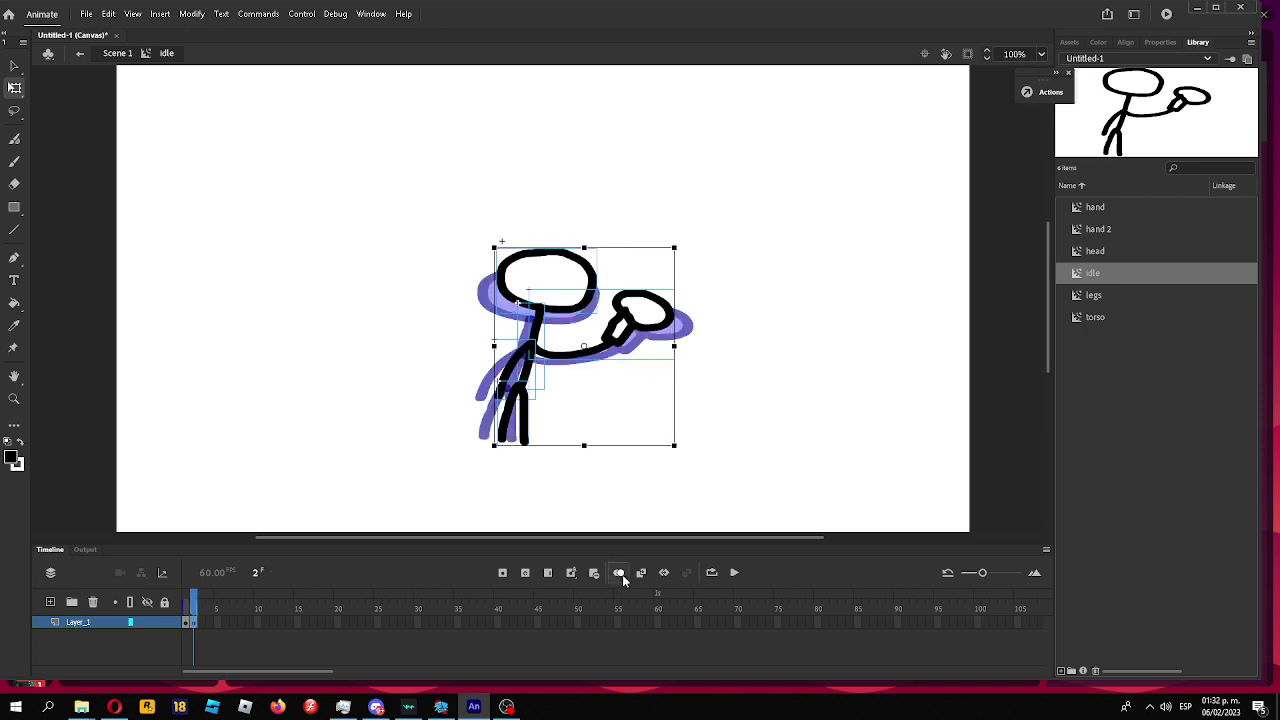
key(Left)
key(Left)
key(Left)
key(Left)
key(Left)
key(Left)
key(Left)
key(Left)
key(Left)
key(Left)
key(Left)
key(Left)
key(Left)
key(Left)
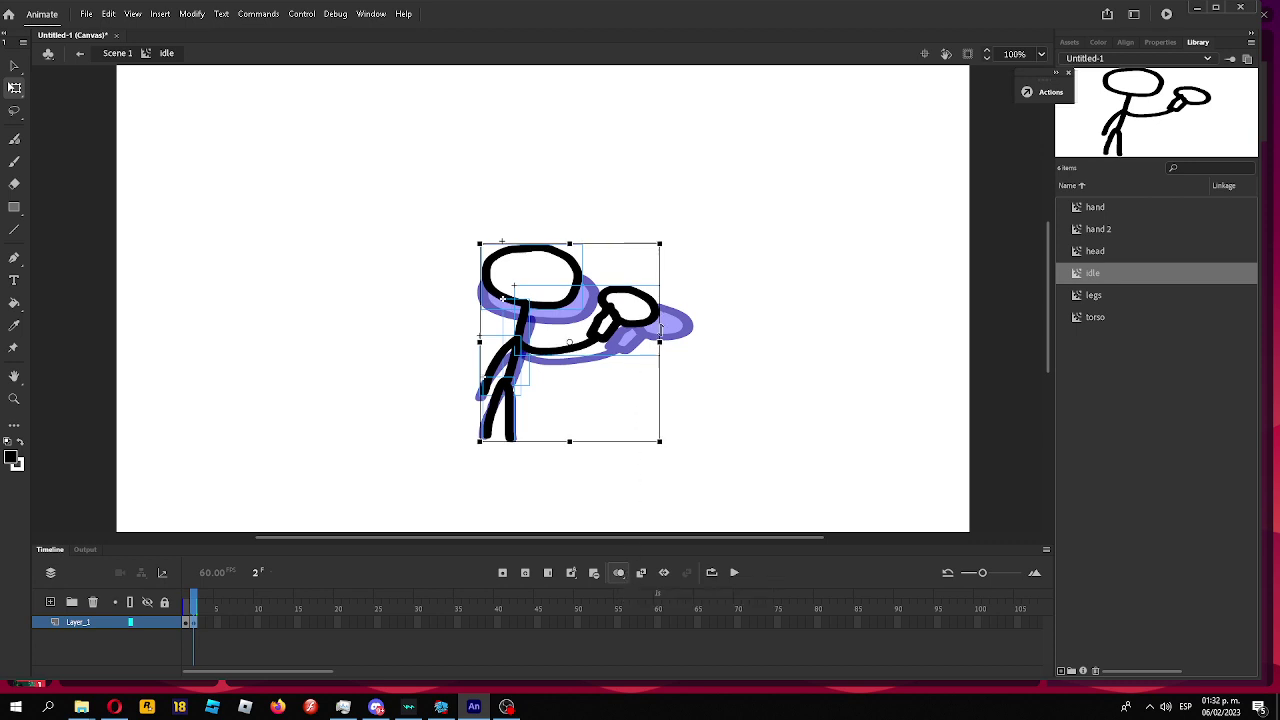
Widen the frame 2 figure to match the onion-skinned pose and reduce its height slightly from the head end.
drag(659, 343, 690, 342)
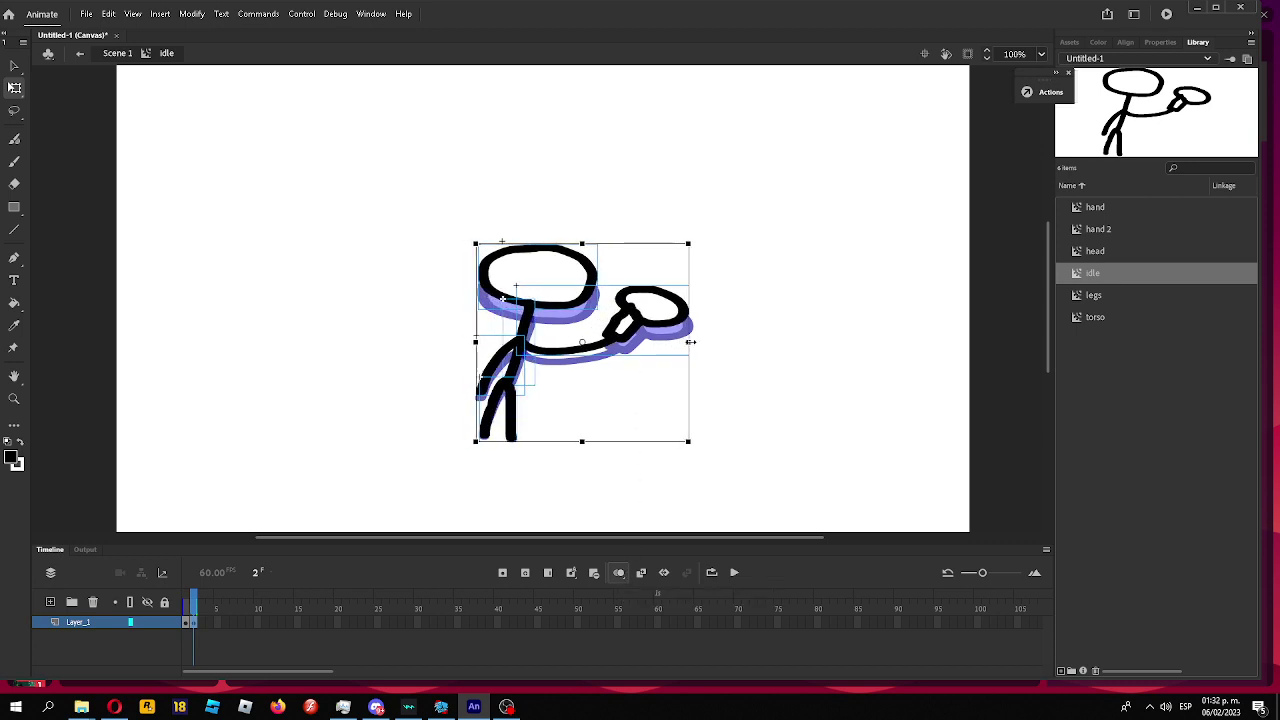
click(581, 245)
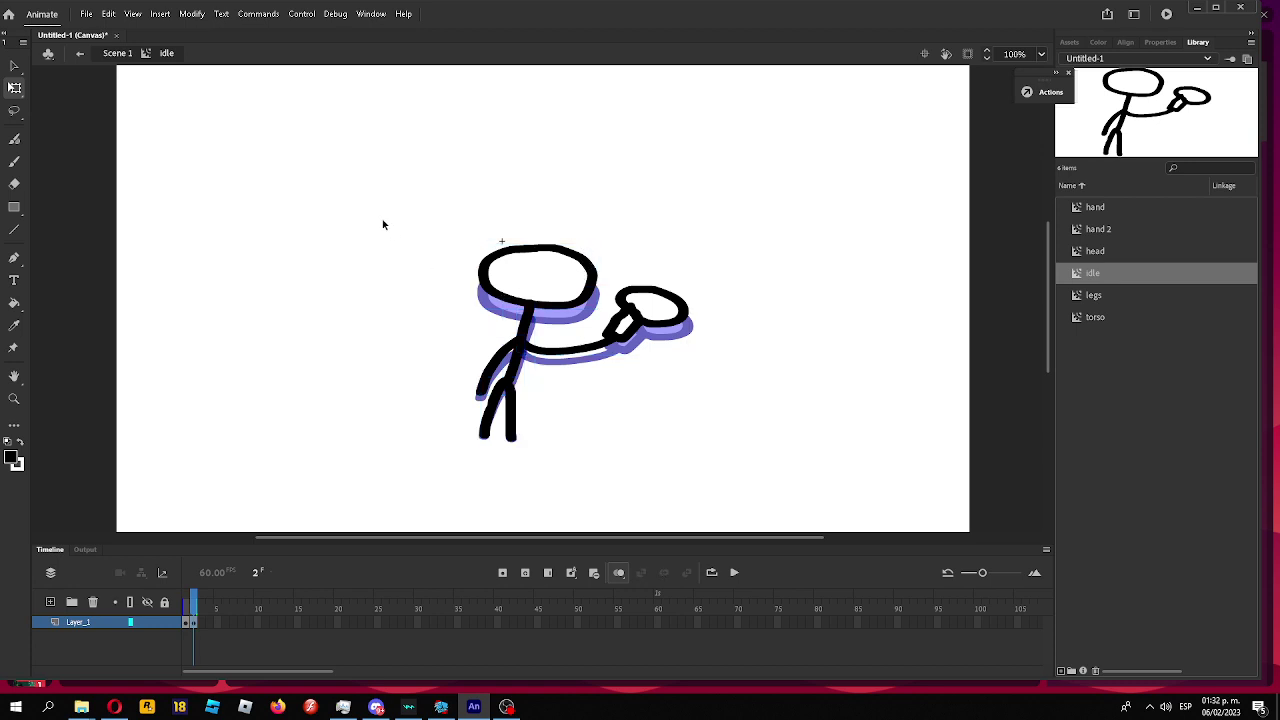
drag(382, 224, 670, 369)
drag(582, 243, 588, 251)
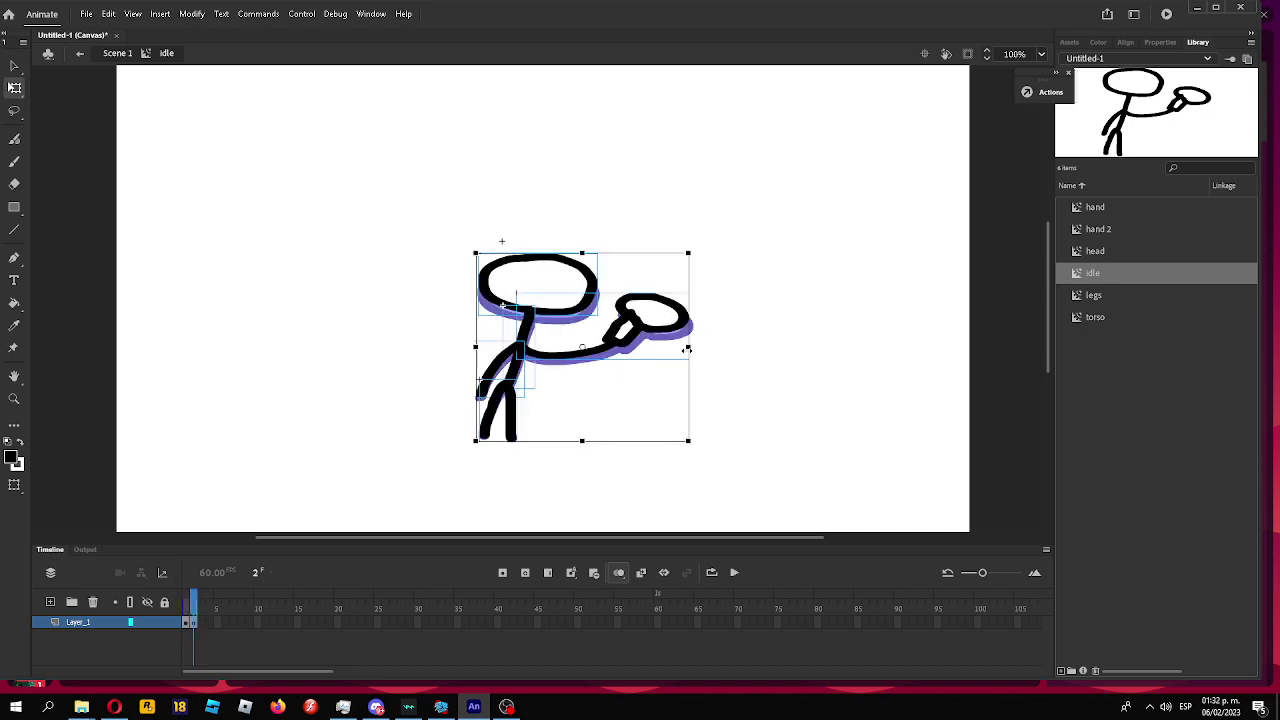
Insert a keyframe at frame 3 and make the whole figure slightly narrower and taller from the head end.
key(F6)
drag(688, 347, 674, 340)
drag(588, 252, 589, 240)
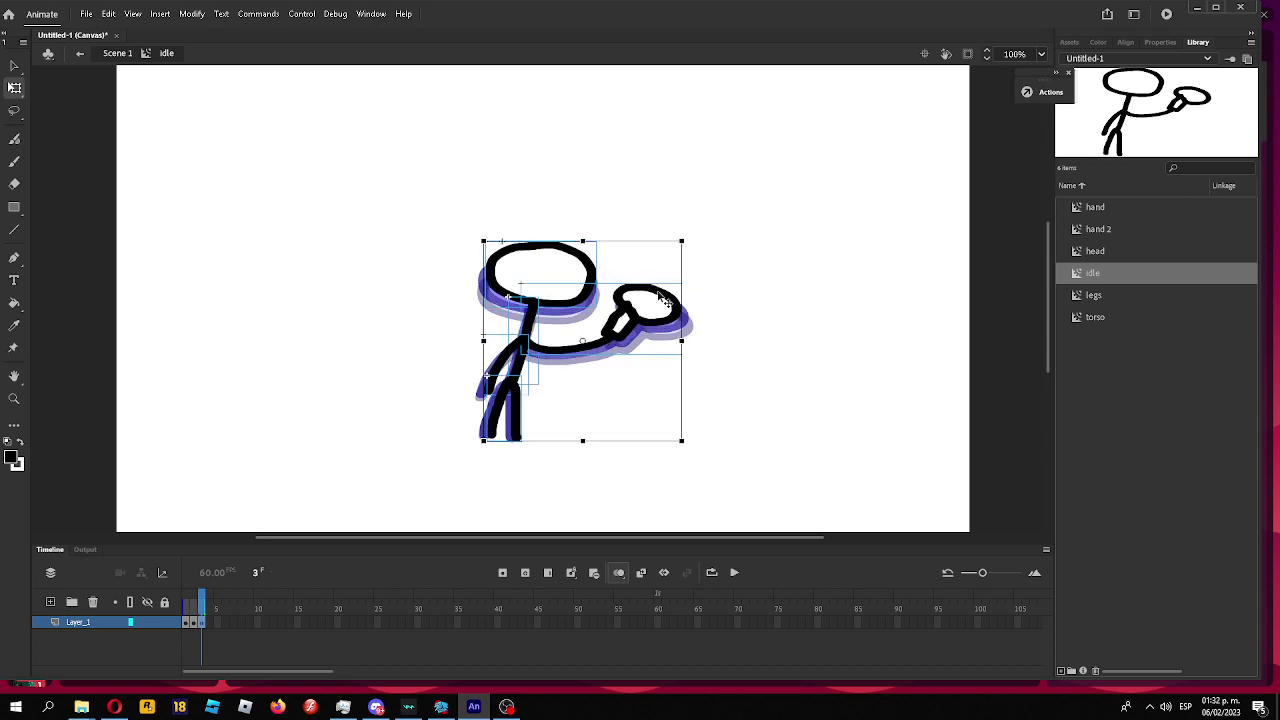
Add another keyframe at frame 4, narrowing the whole figure a little more and stretching it upward.
key(F6)
drag(677, 341, 666, 341)
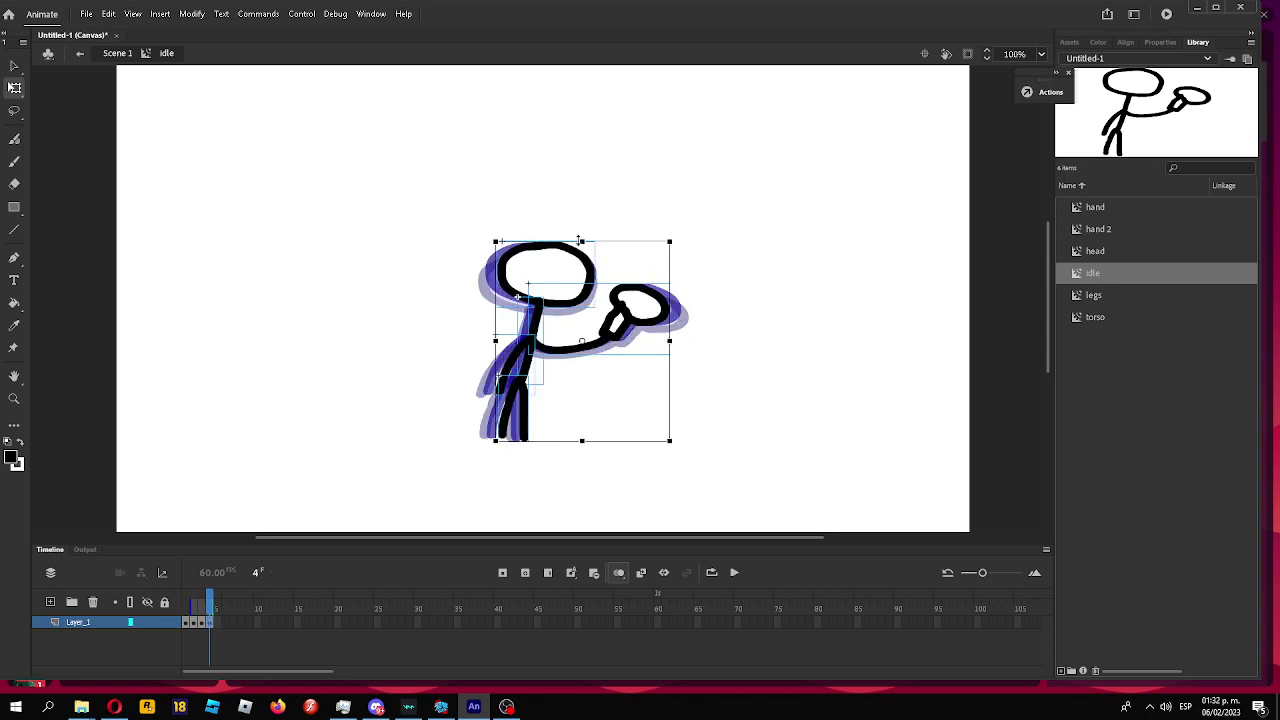
drag(581, 241, 581, 228)
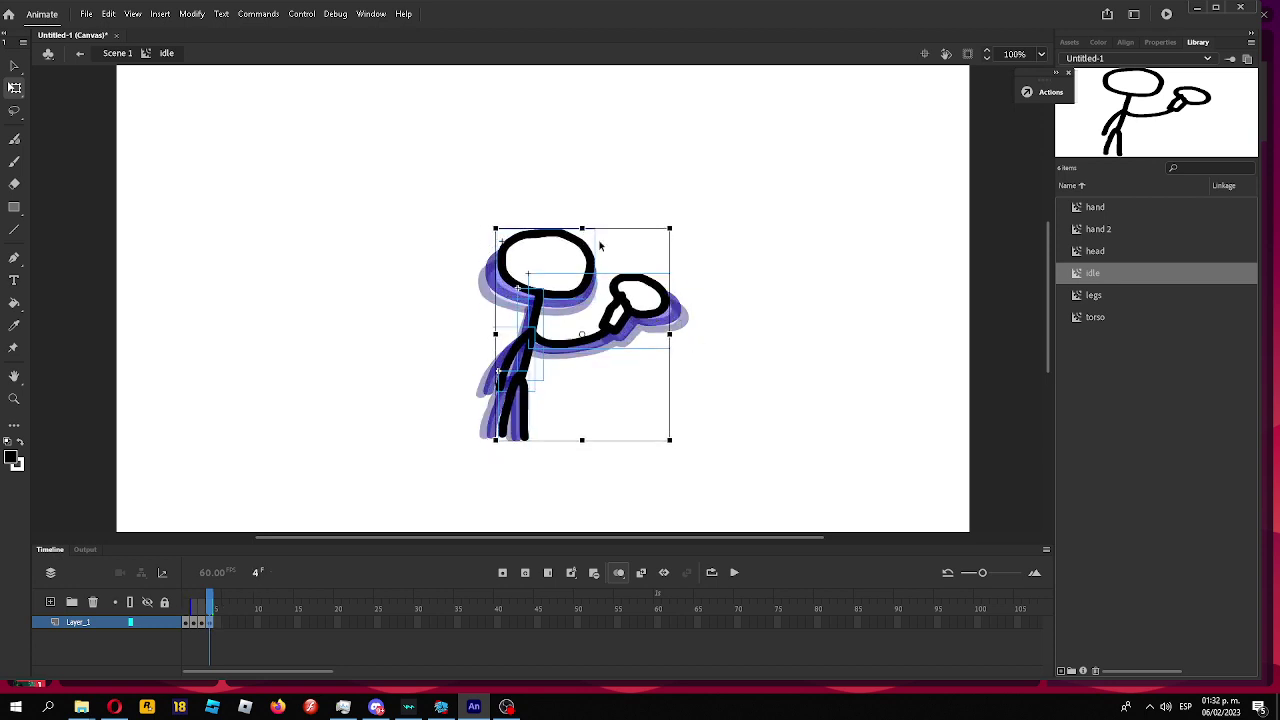
Insert a keyframe at frame 5, try narrowing and stretching the figure, and undo those size changes.
key(F6)
drag(669, 335, 651, 335)
drag(581, 228, 581, 221)
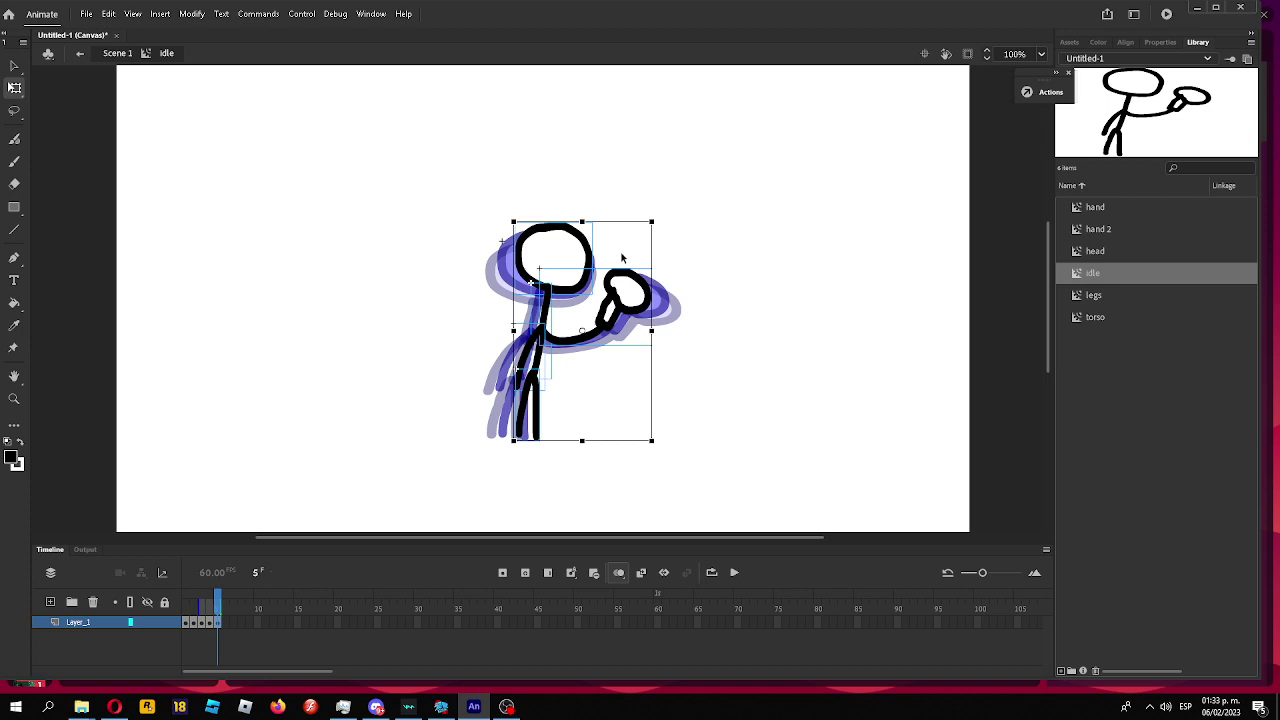
key(ctrl+z)
key(ctrl+z)
key(ctrl+z)
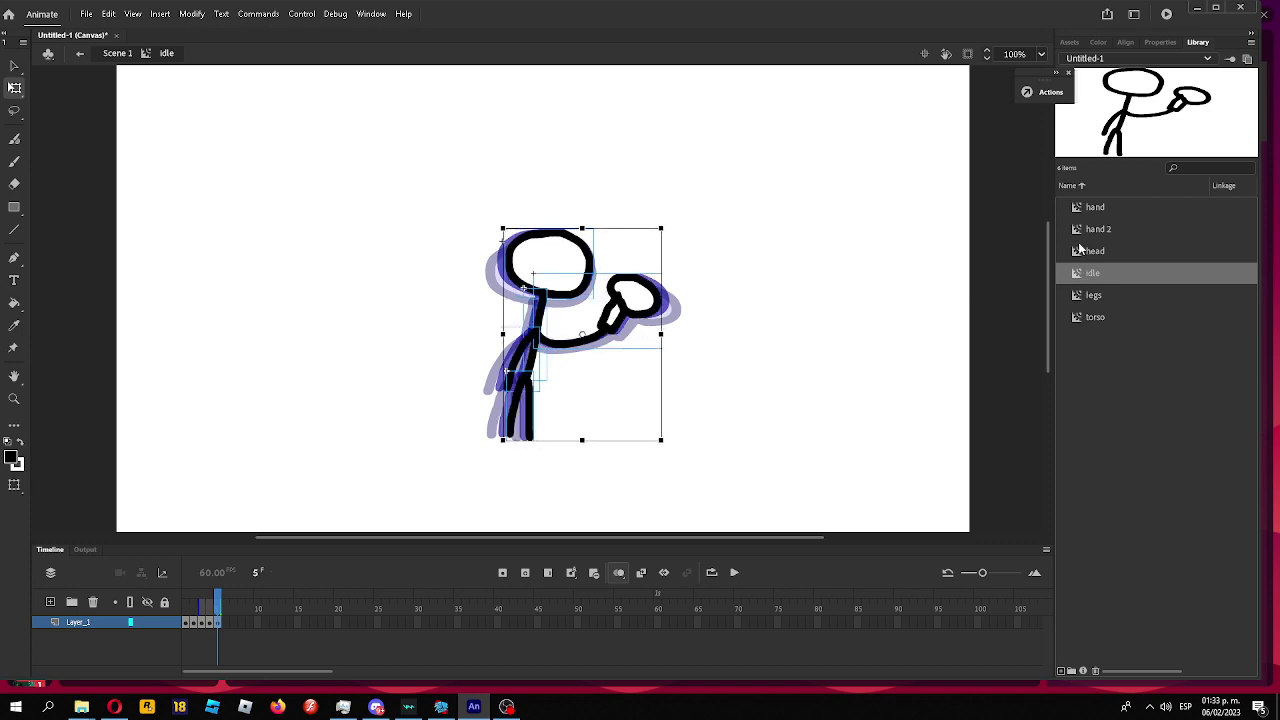
key(ctrl+z)
Replace the frame 5 figure with fresh, unscaled head and torso symbols from the library, aligned to the onion-skinned pose.
drag(1089, 256, 568, 278)
click(774, 305)
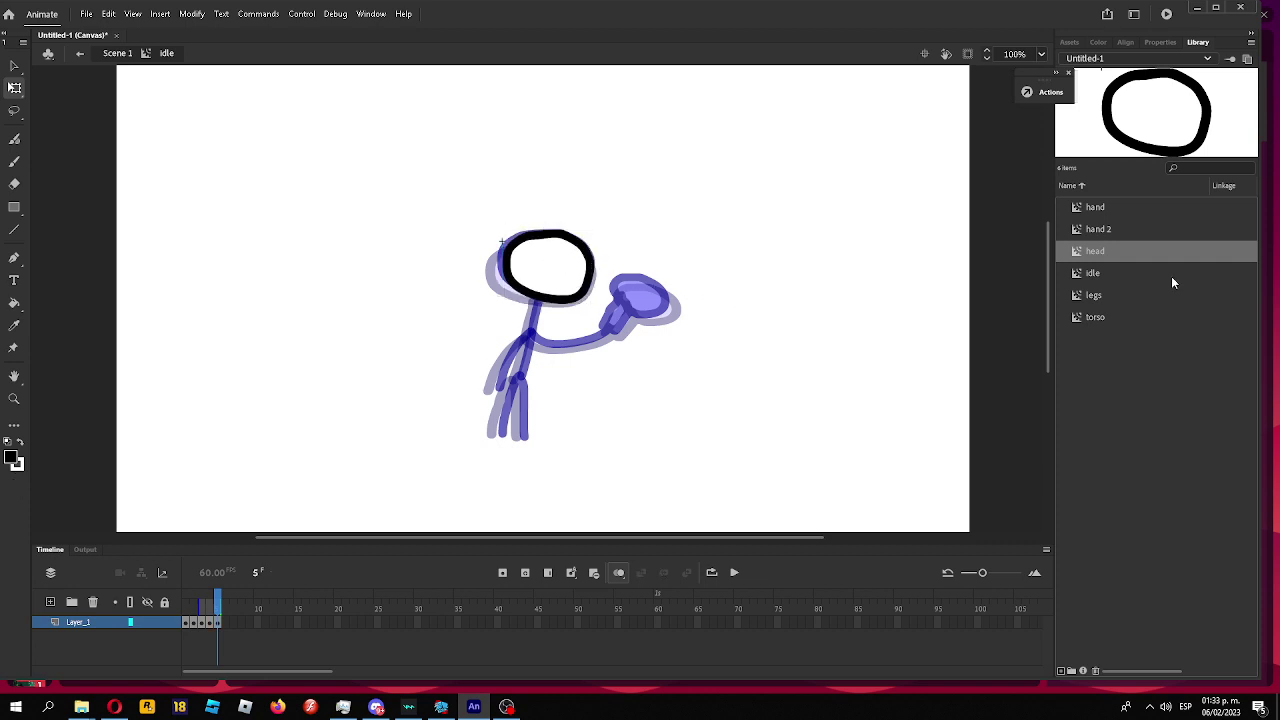
drag(1089, 315, 530, 374)
click(671, 411)
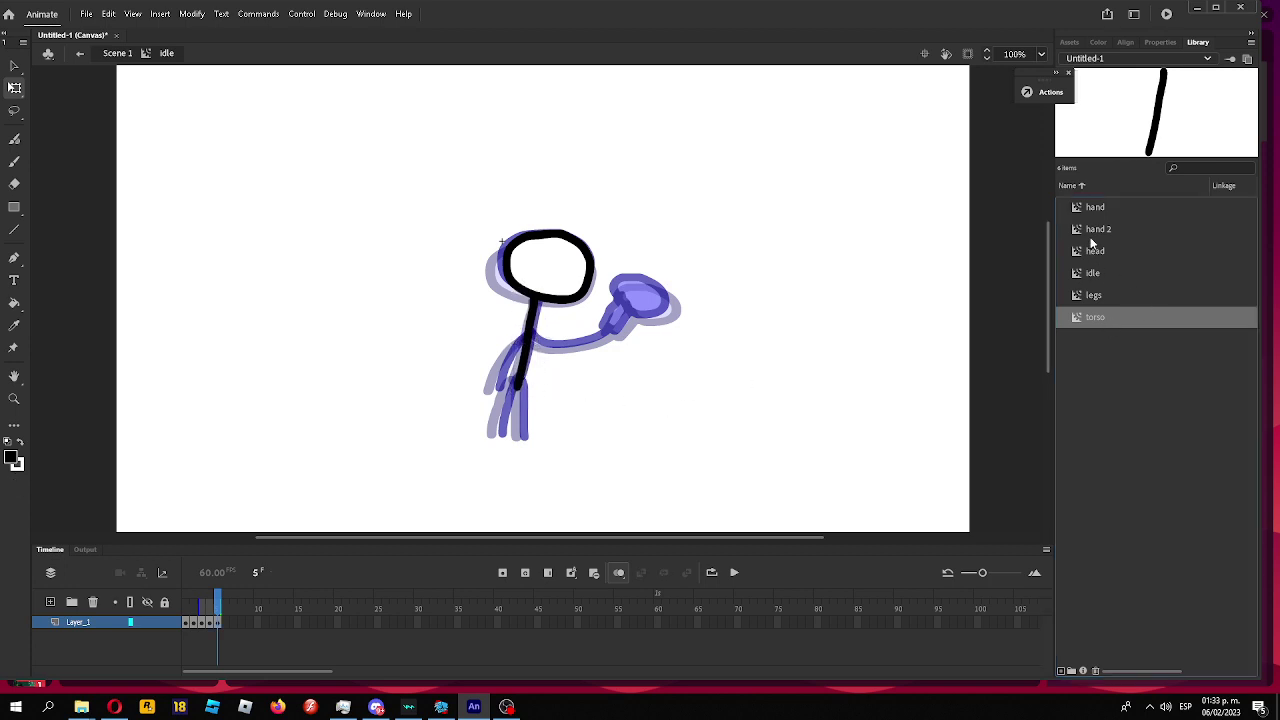
Add the hand, hand 2 and legs symbols to the torso on frame 5 to complete the unscaled figure.
click(1092, 250)
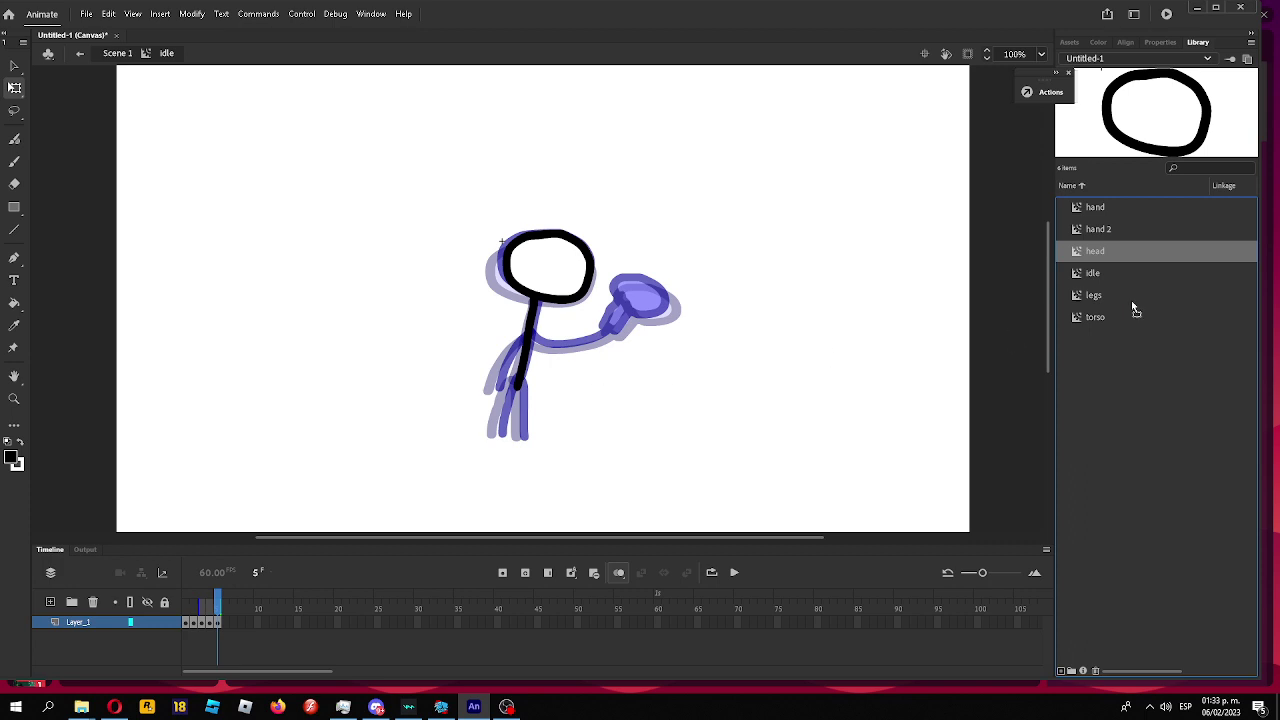
drag(1095, 207, 598, 309)
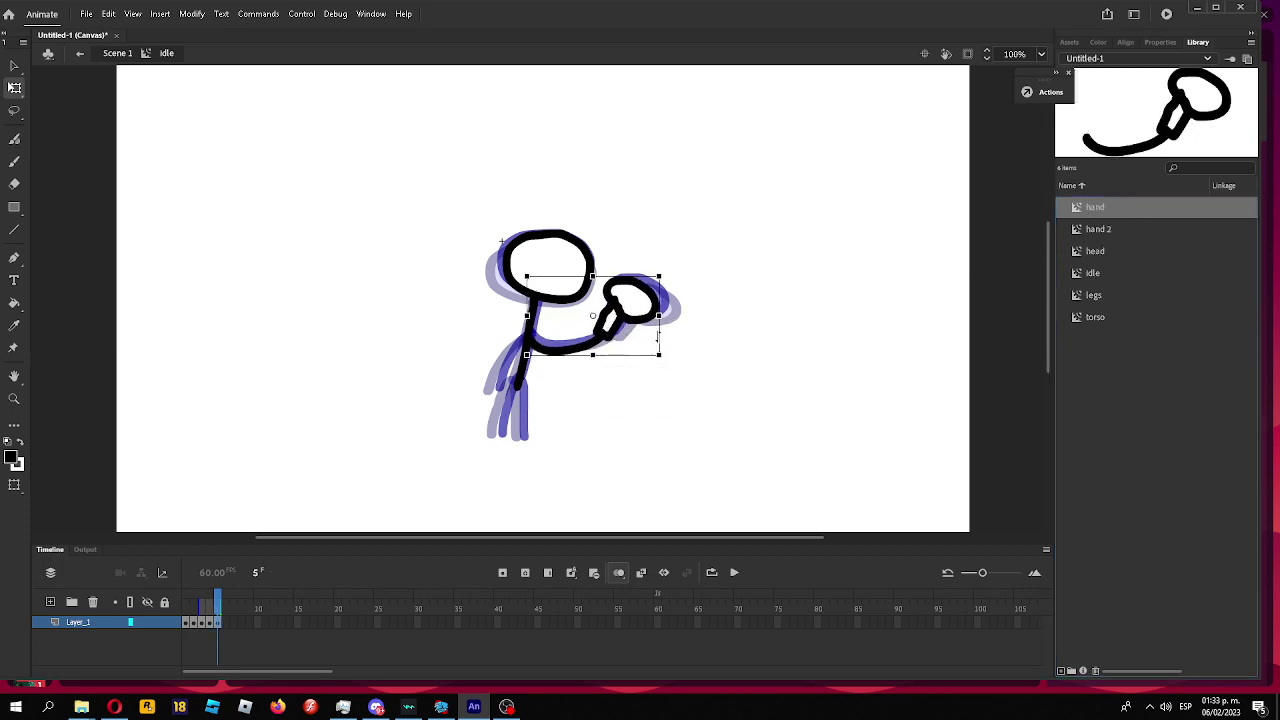
click(841, 359)
drag(1090, 229, 509, 380)
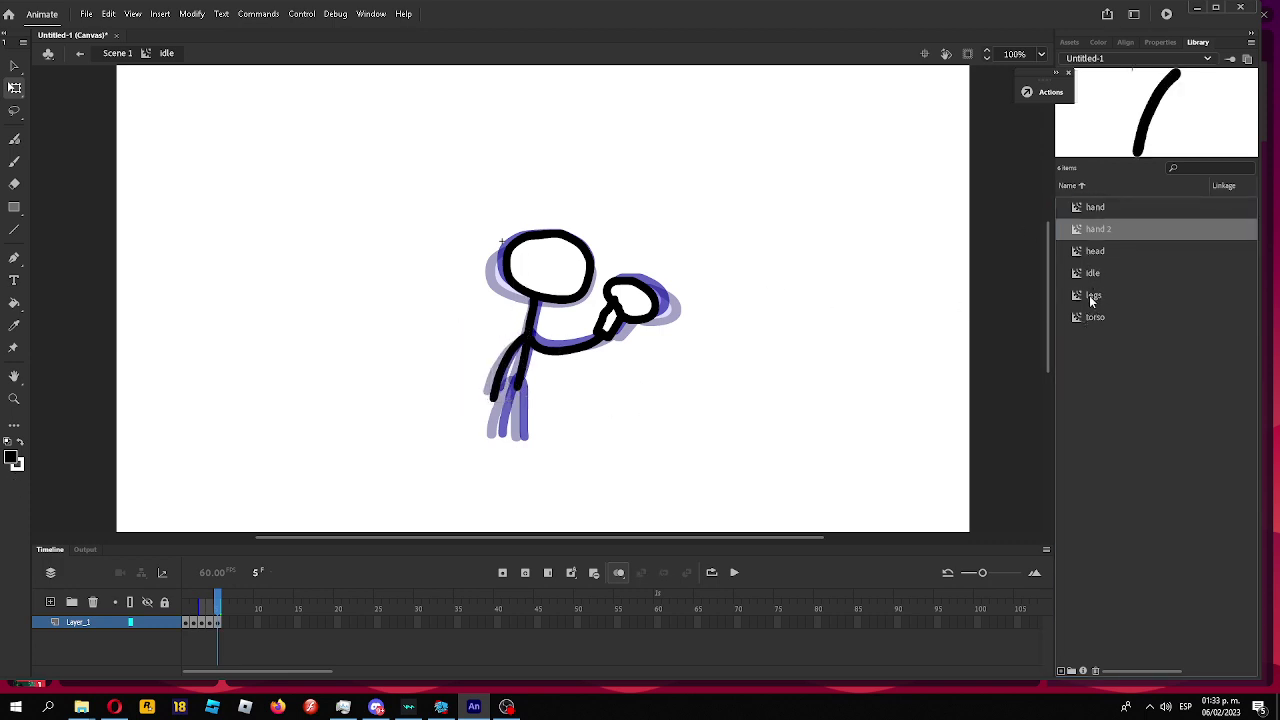
drag(1090, 297, 518, 440)
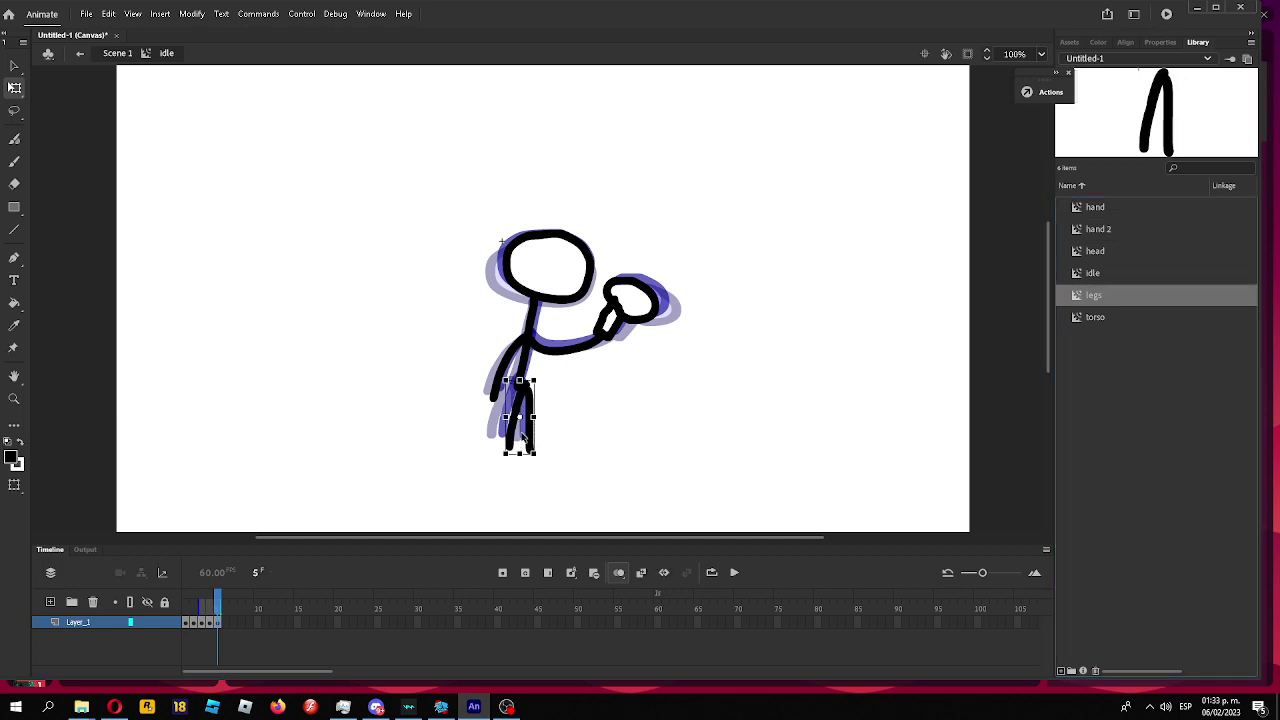
click(614, 449)
Select all parts of the rebuilt frame 5 figure and nudge them up until the feet match the previous frame.
drag(418, 478, 1125, 81)
key(Up)
key(Up)
key(Up)
key(Up)
key(Up)
key(Up)
key(Up)
key(Up)
key(Up)
key(Up)
key(Up)
key(Up)
key(Up)
key(Up)
key(Up)
key(Up)
key(Up)
key(Up)
key(Up)
key(Up)
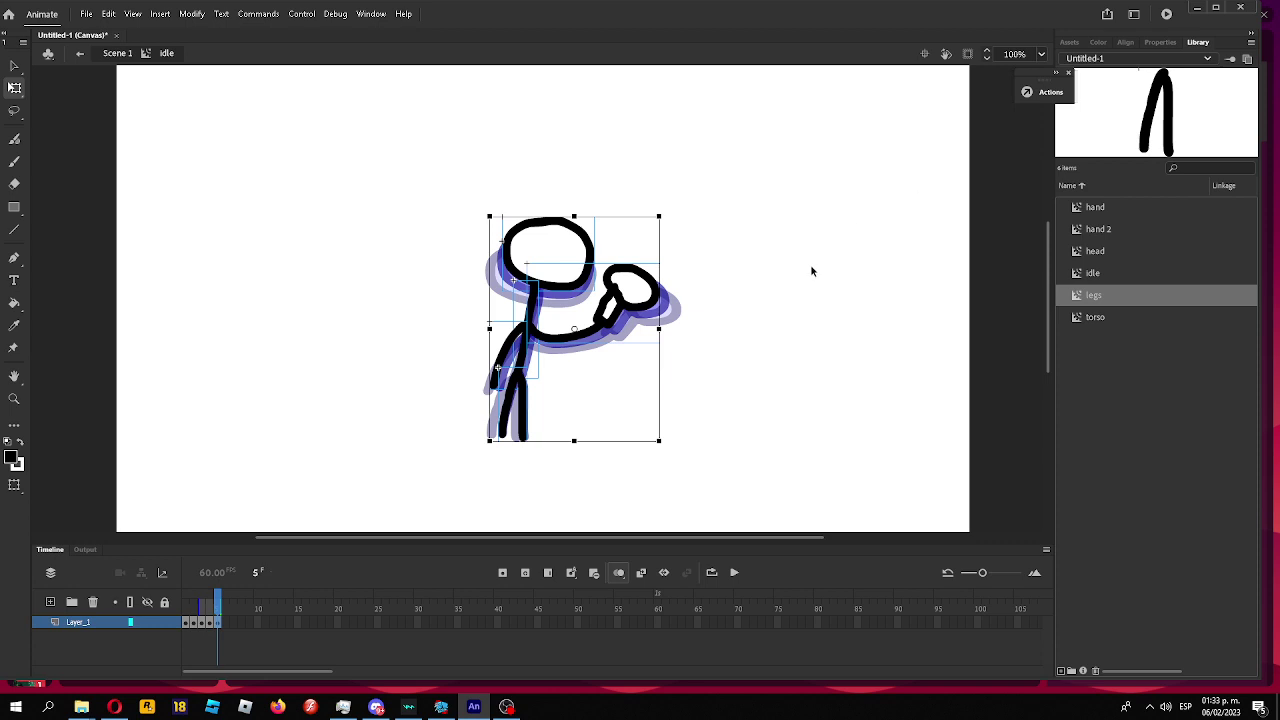
click(847, 294)
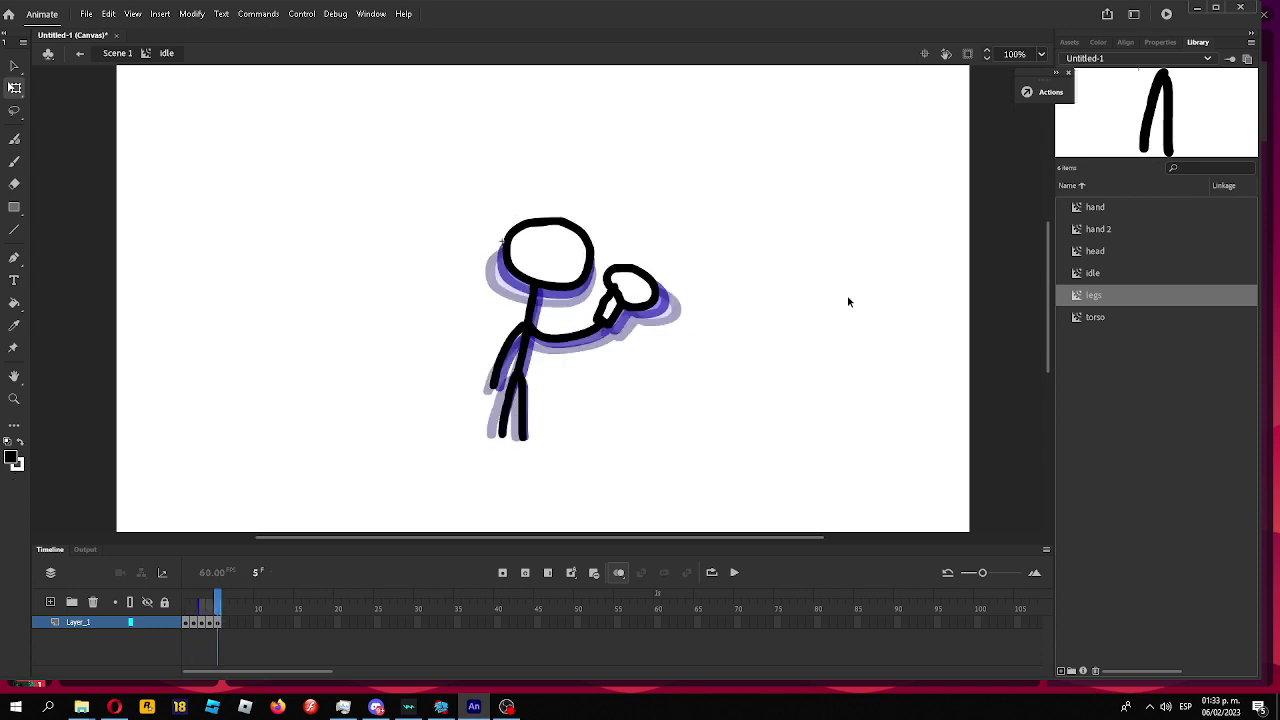
Return to frame 1 and play back the idle animation several times.
click(186, 622)
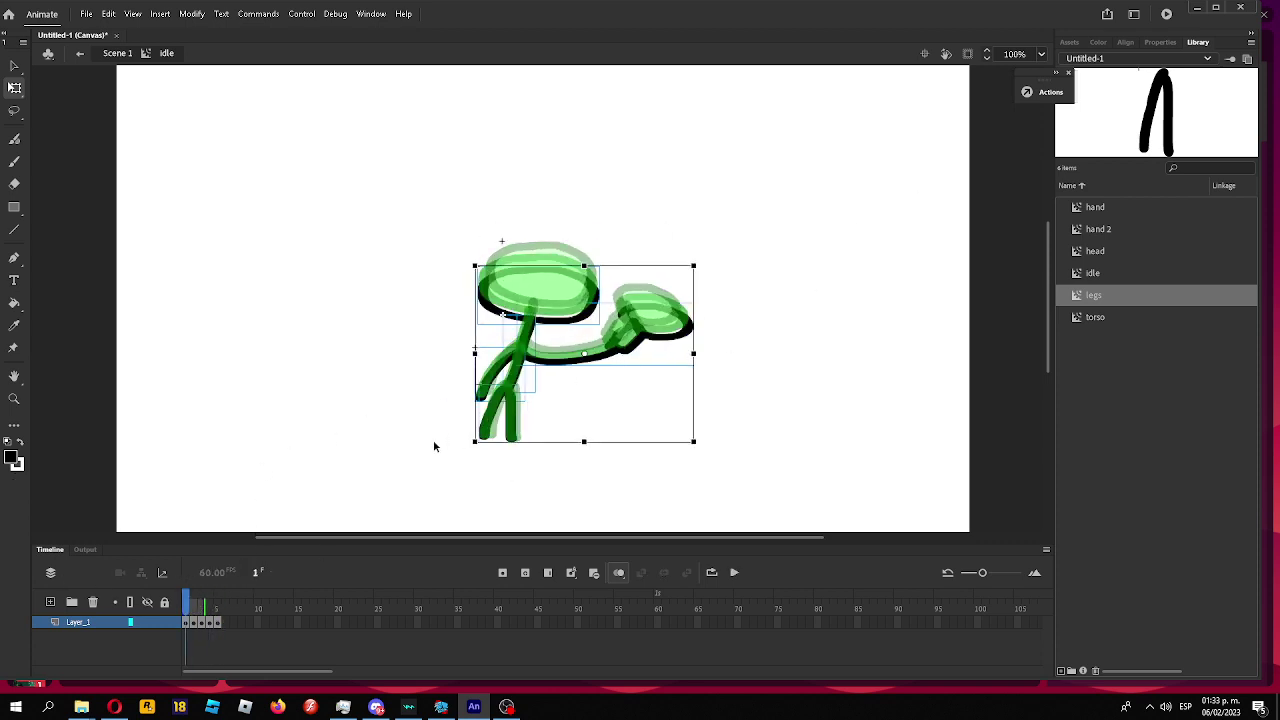
mouse_move(188, 600)
mouse_down()
mouse_move(221, 610)
mouse_move(184, 592)
mouse_up()
key(Return)
key(Return)
key(Return)
Squash the whole figure on frame 1, widen it and lower it slightly to exaggerate the starting pose.
drag(378, 500, 1040, 70)
drag(586, 267, 586, 276)
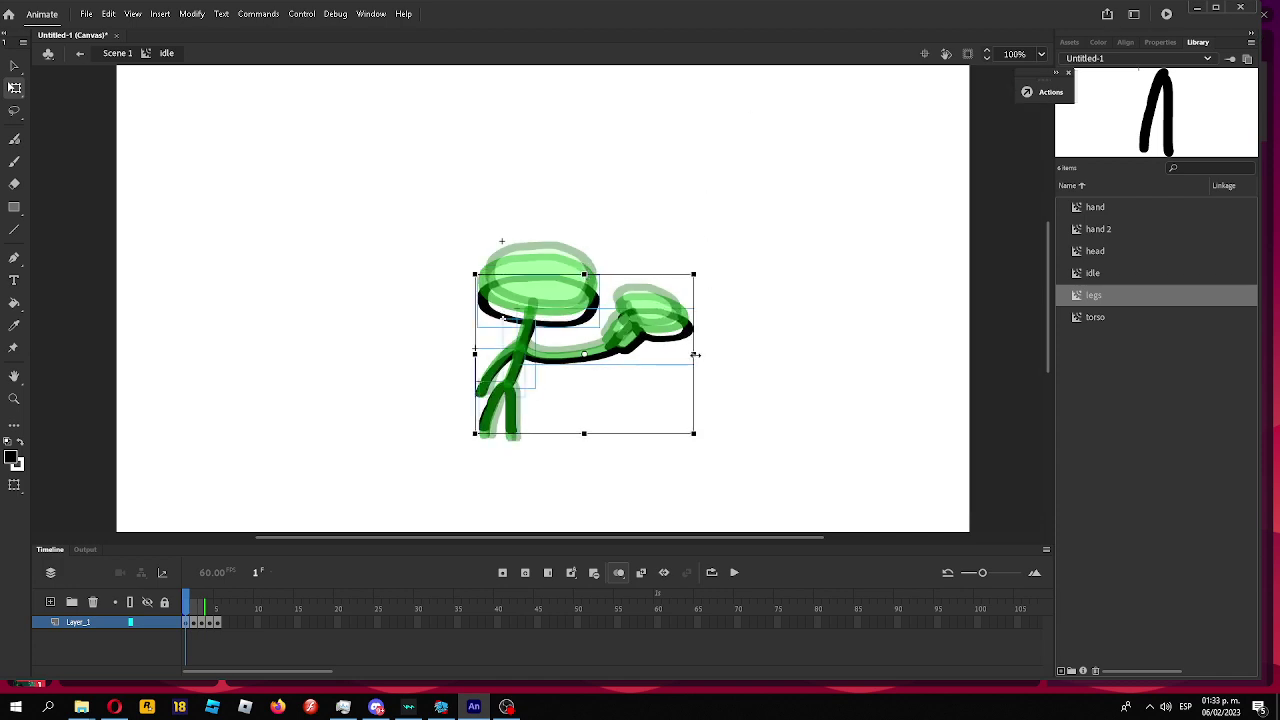
drag(696, 355, 710, 356)
drag(575, 361, 575, 366)
drag(505, 538, 177, 543)
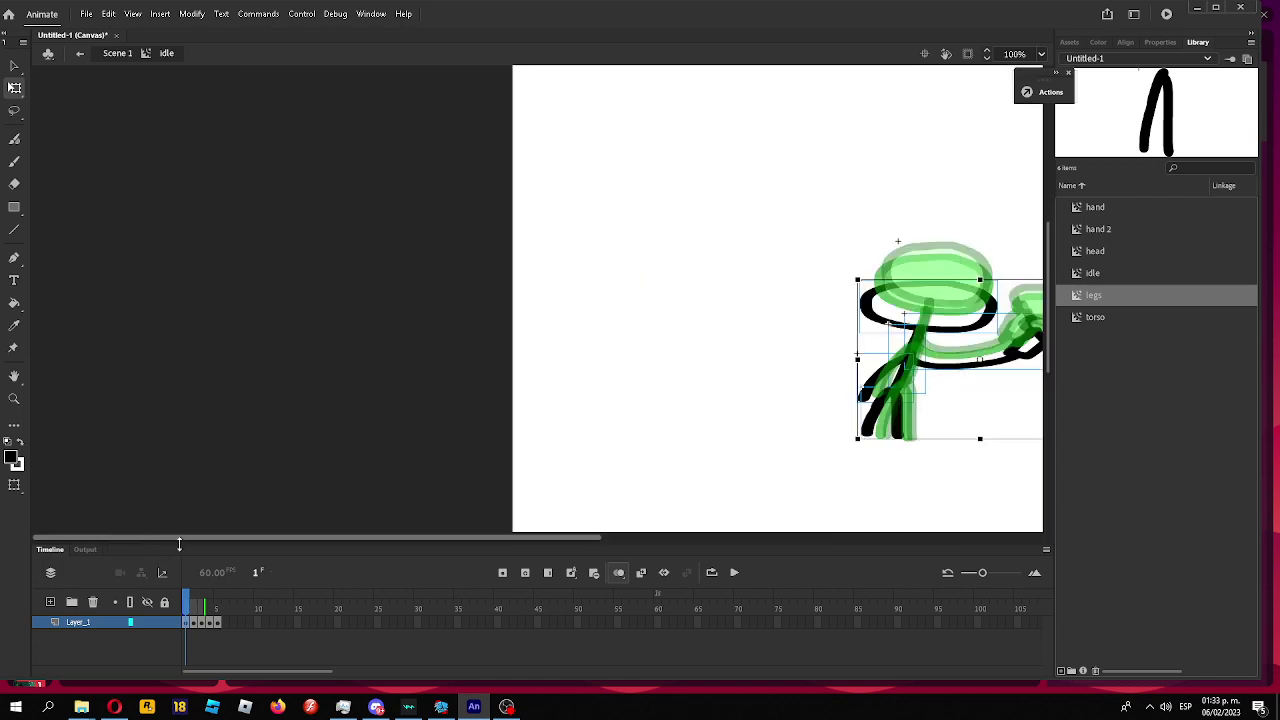
click(636, 336)
drag(423, 543, 587, 543)
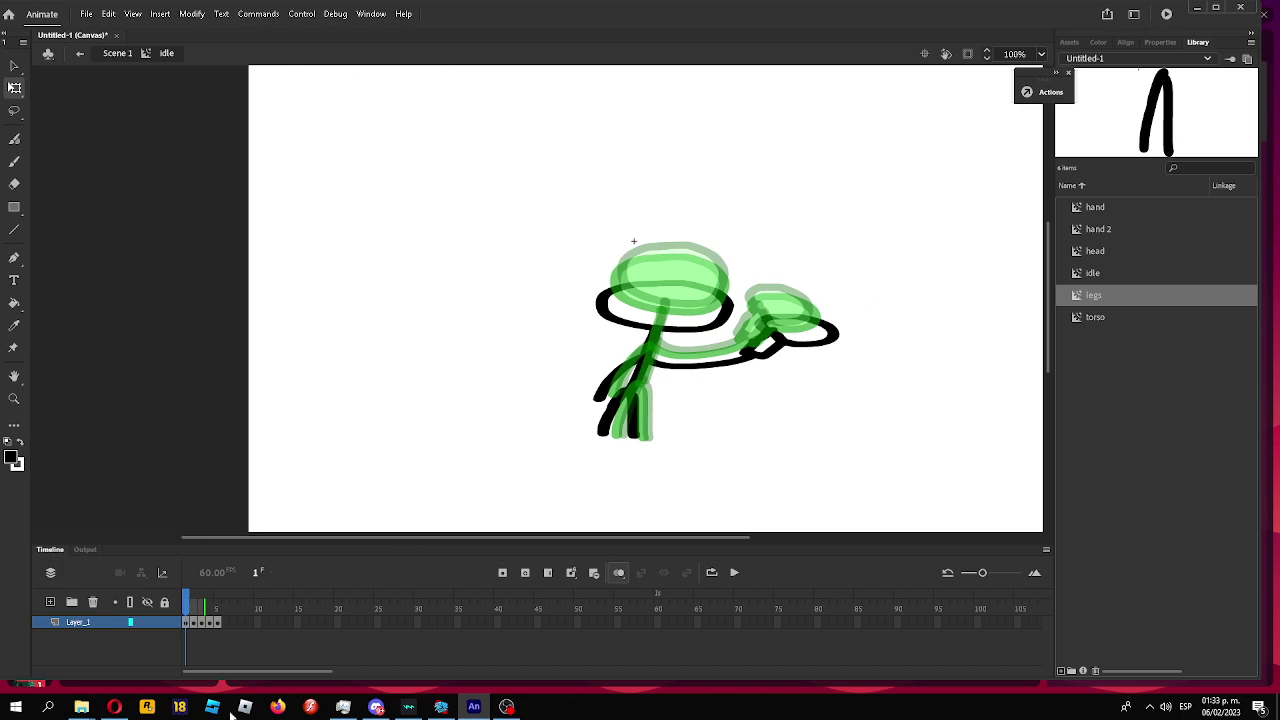
Make the whole figure on frame 2 shorter and wider to follow the squashed frame 1 pose.
click(193, 607)
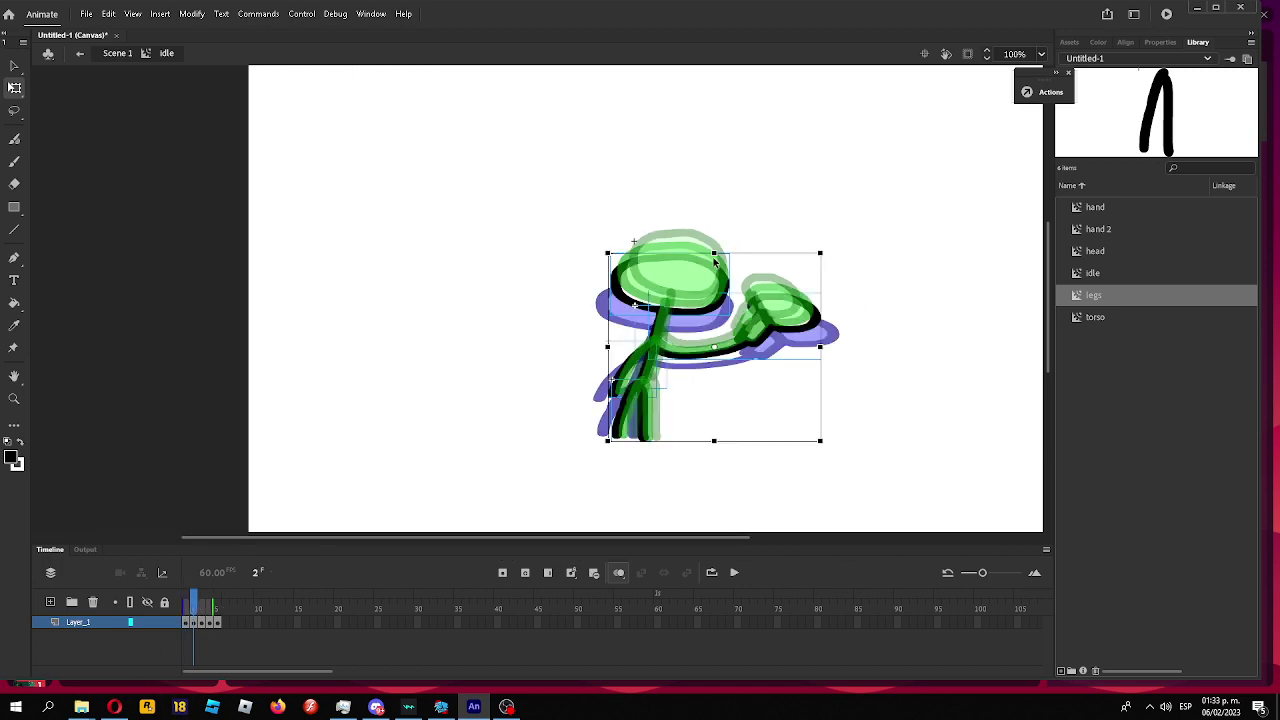
drag(714, 261, 714, 271)
drag(820, 347, 830, 346)
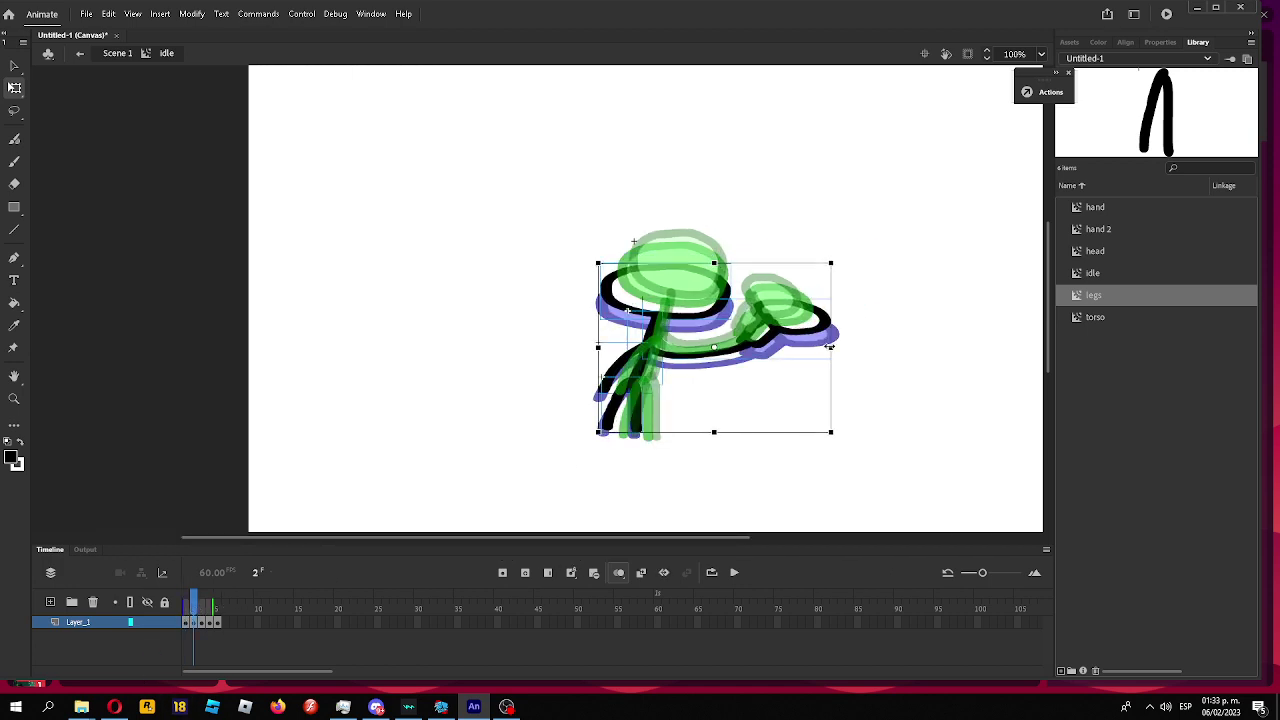
Nudge the frame 2 figure down to line up with the onion-skinned feet and widen it slightly more.
key(Down)
key(Down)
key(Down)
key(Down)
key(Down)
key(Down)
key(Down)
key(Down)
key(Down)
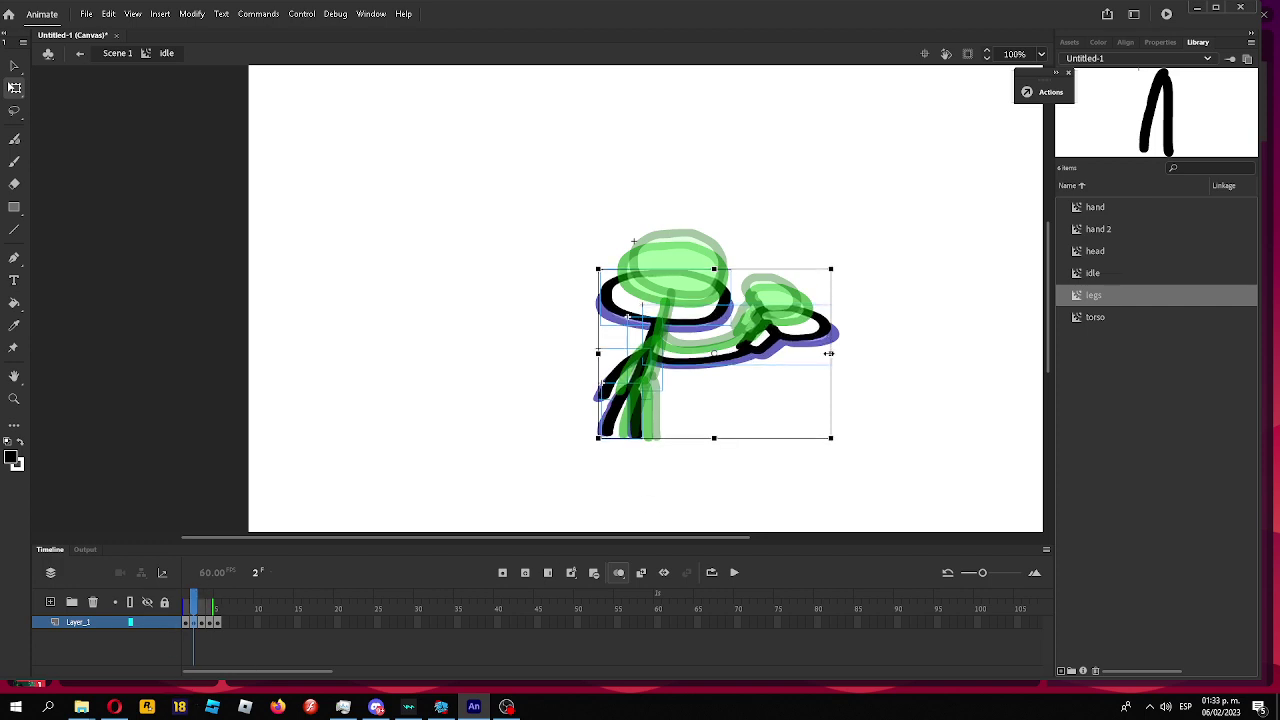
drag(829, 353, 833, 353)
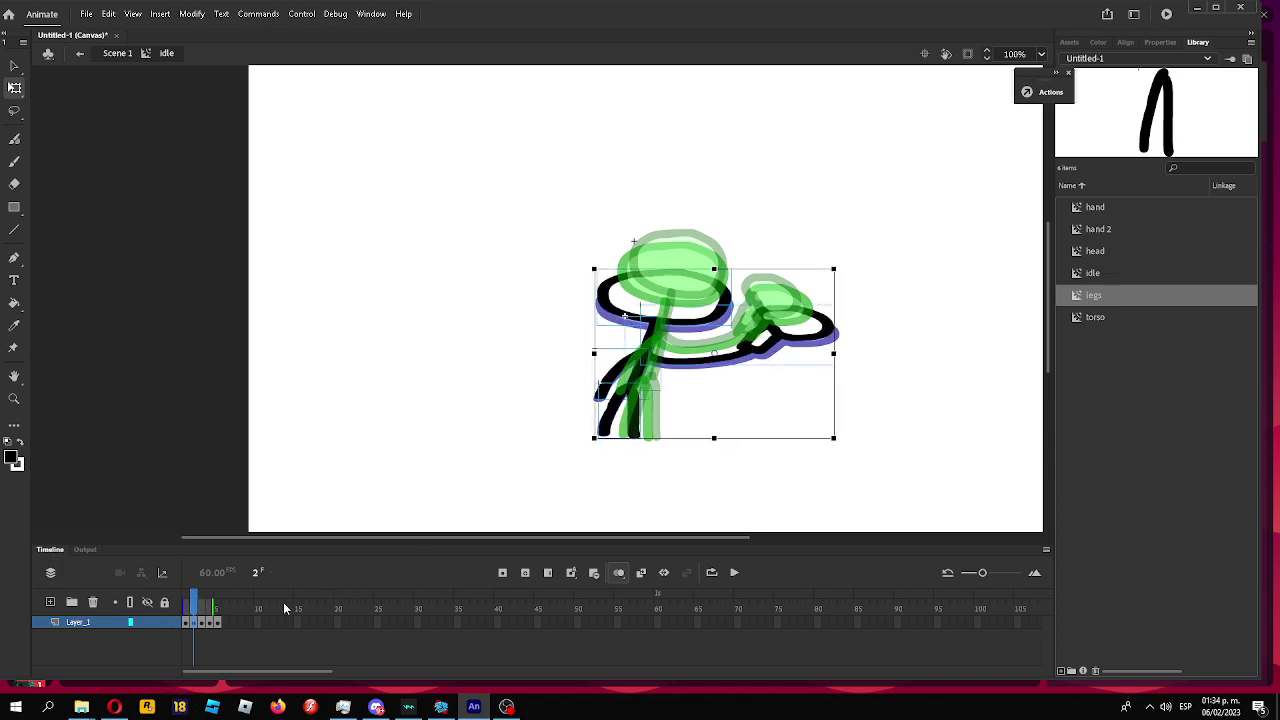
Widen and shorten the whole figure on frame 3, nudging it up to match the onion-skinned feet.
click(201, 607)
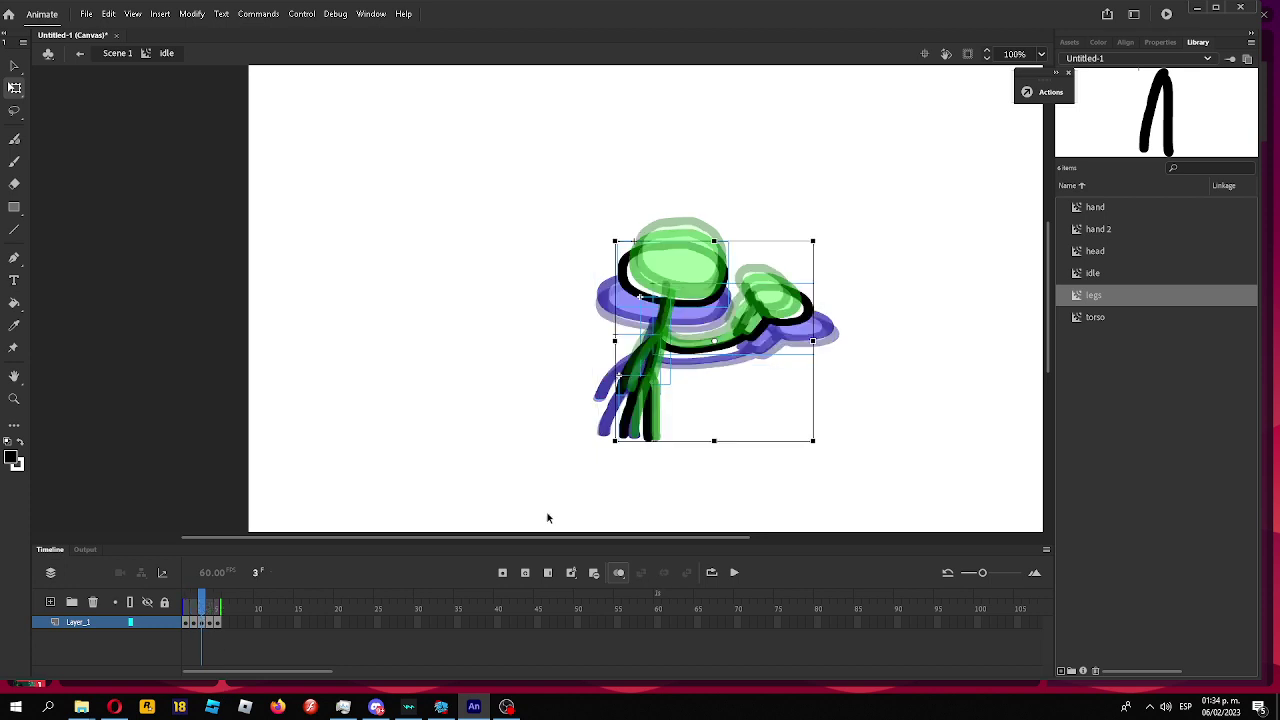
drag(816, 341, 829, 341)
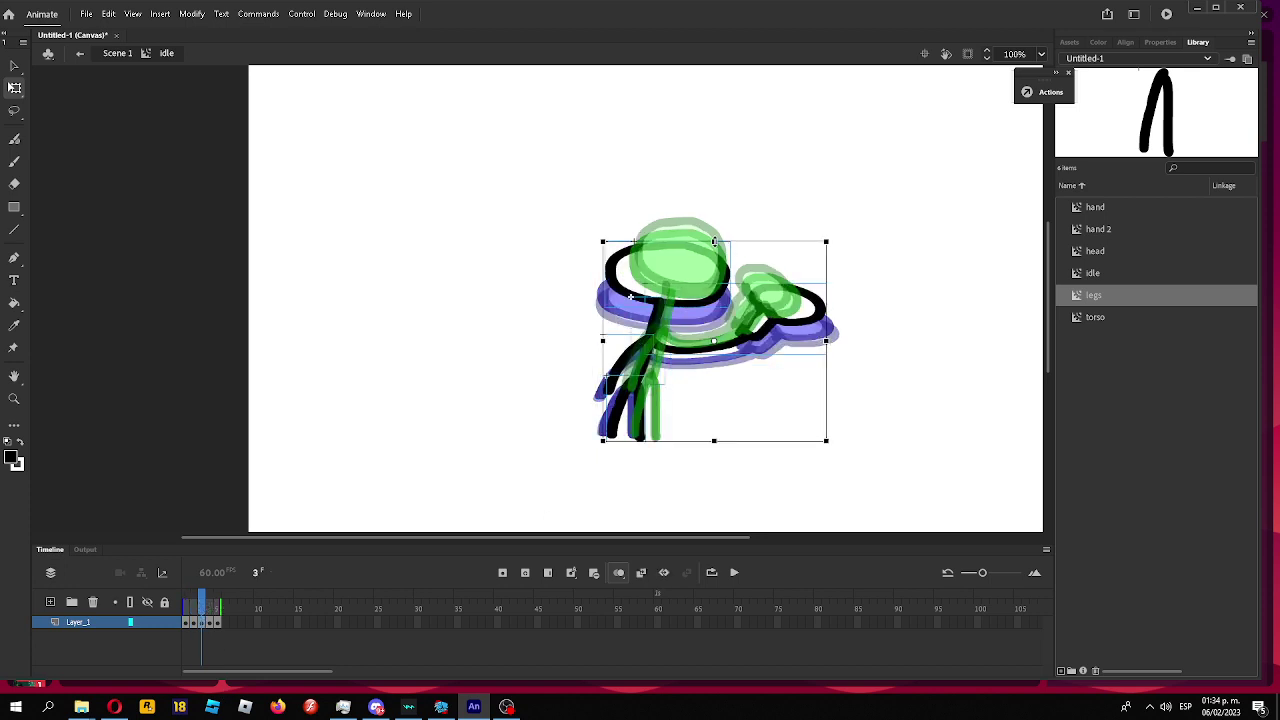
mouse_move(714, 241)
mouse_down()
mouse_move(724, 258)
mouse_move(714, 254)
mouse_up()
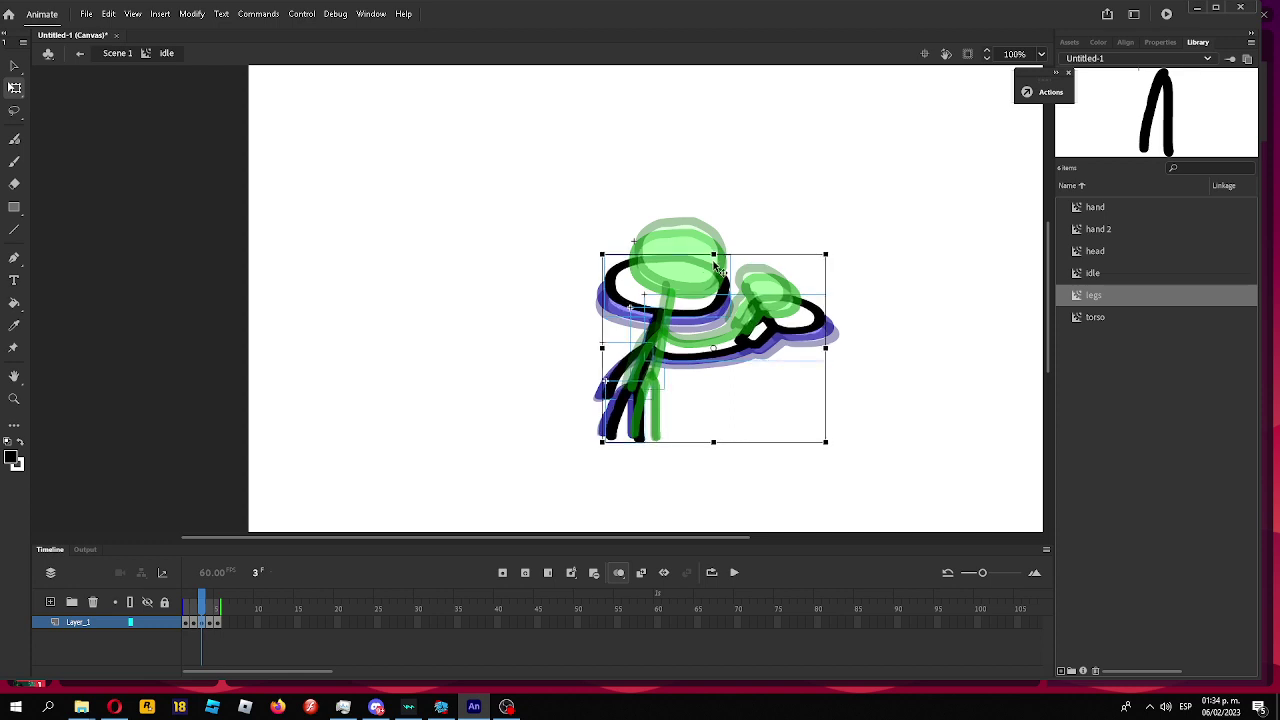
key(Up)
key(Up)
key(Up)
key(Up)
key(Up)
key(Up)
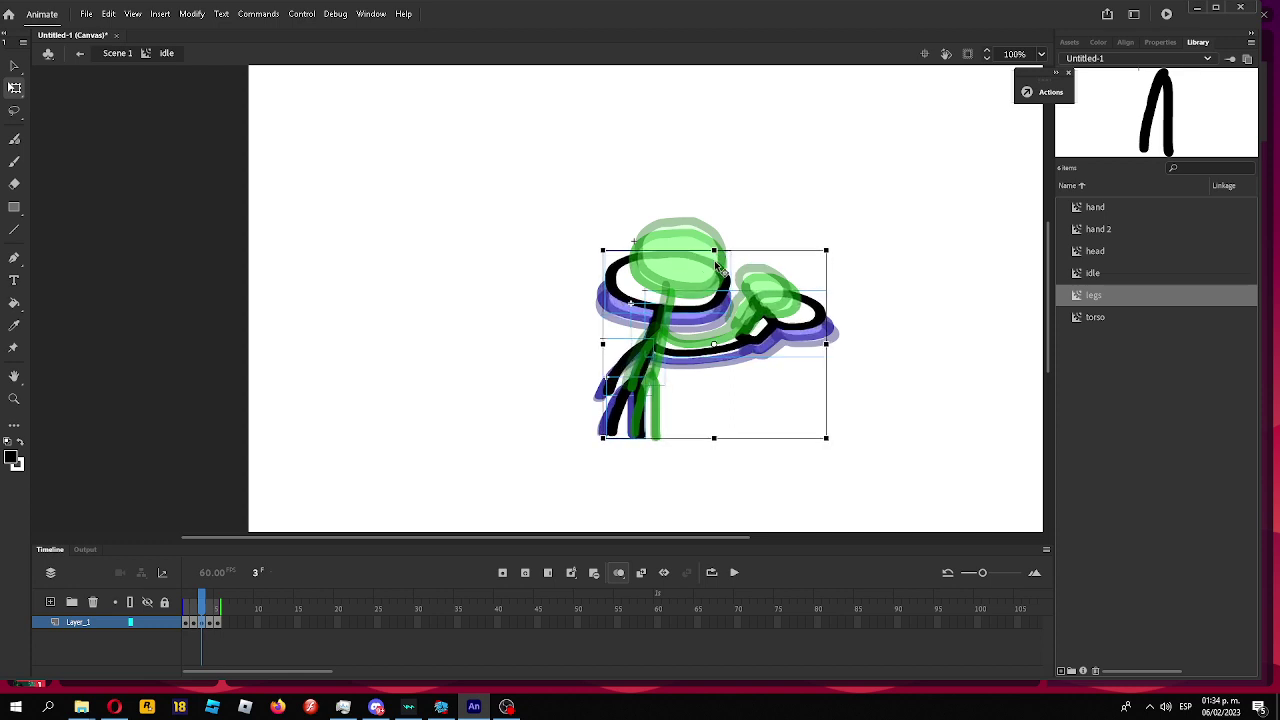
Widen the whole figure on frame 4 to continue the squash from frame 3, and check it against frame 5.
key(.)
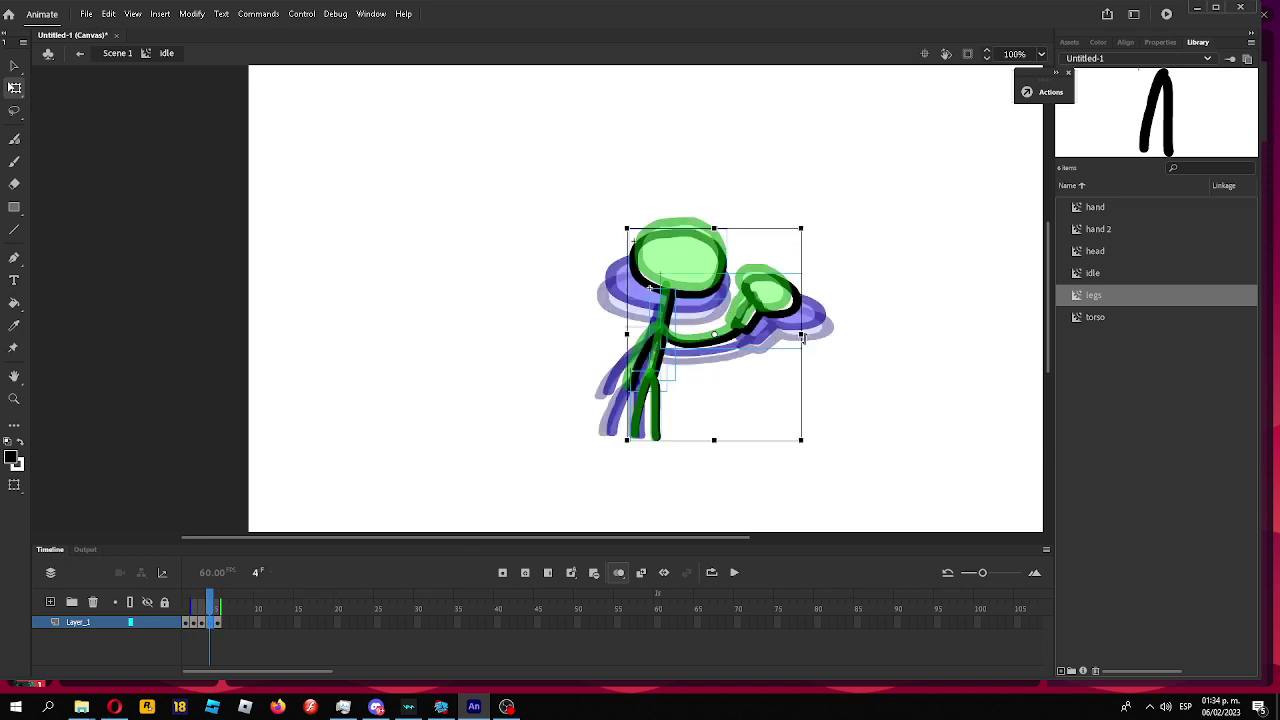
drag(802, 335, 822, 336)
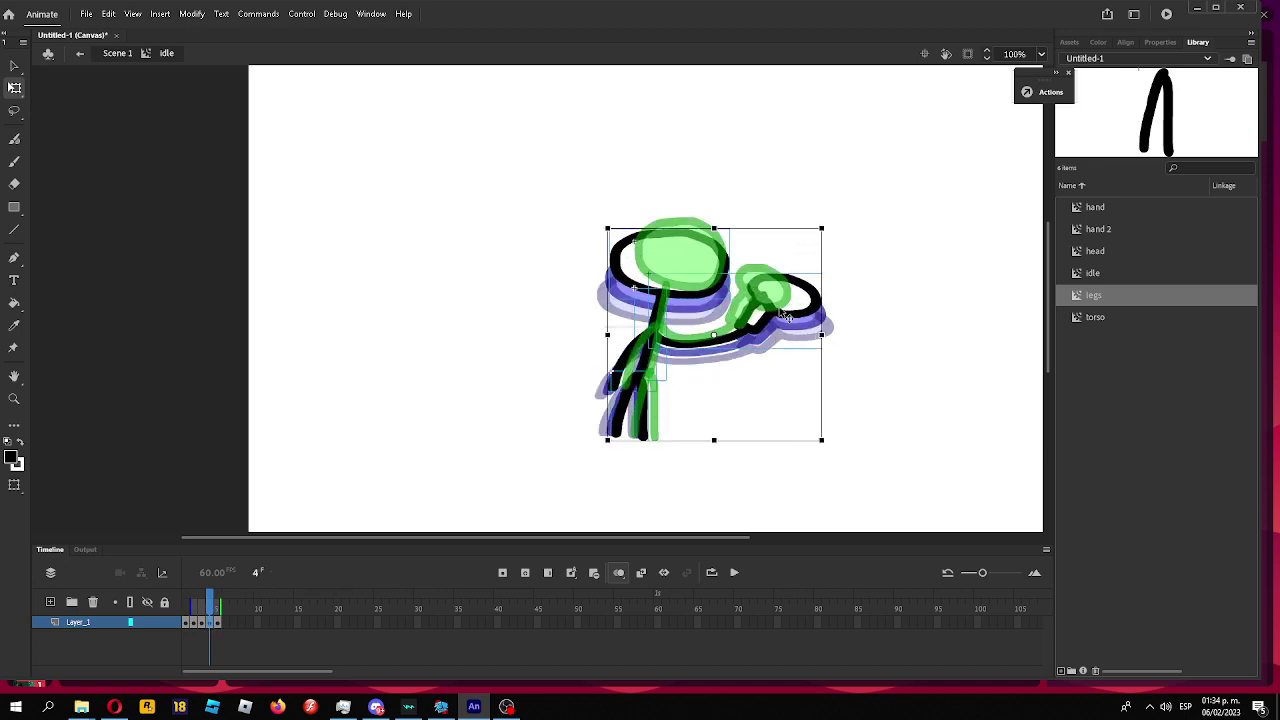
key(.)
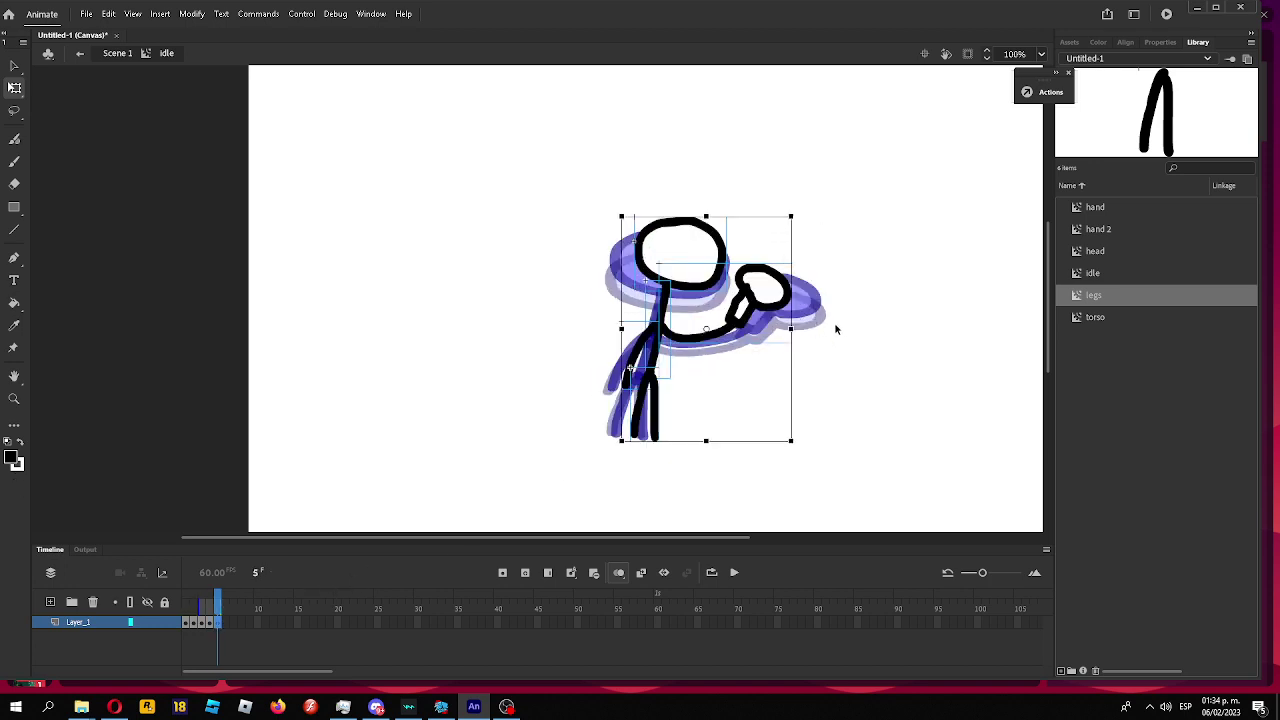
click(855, 321)
key(.)
key(.)
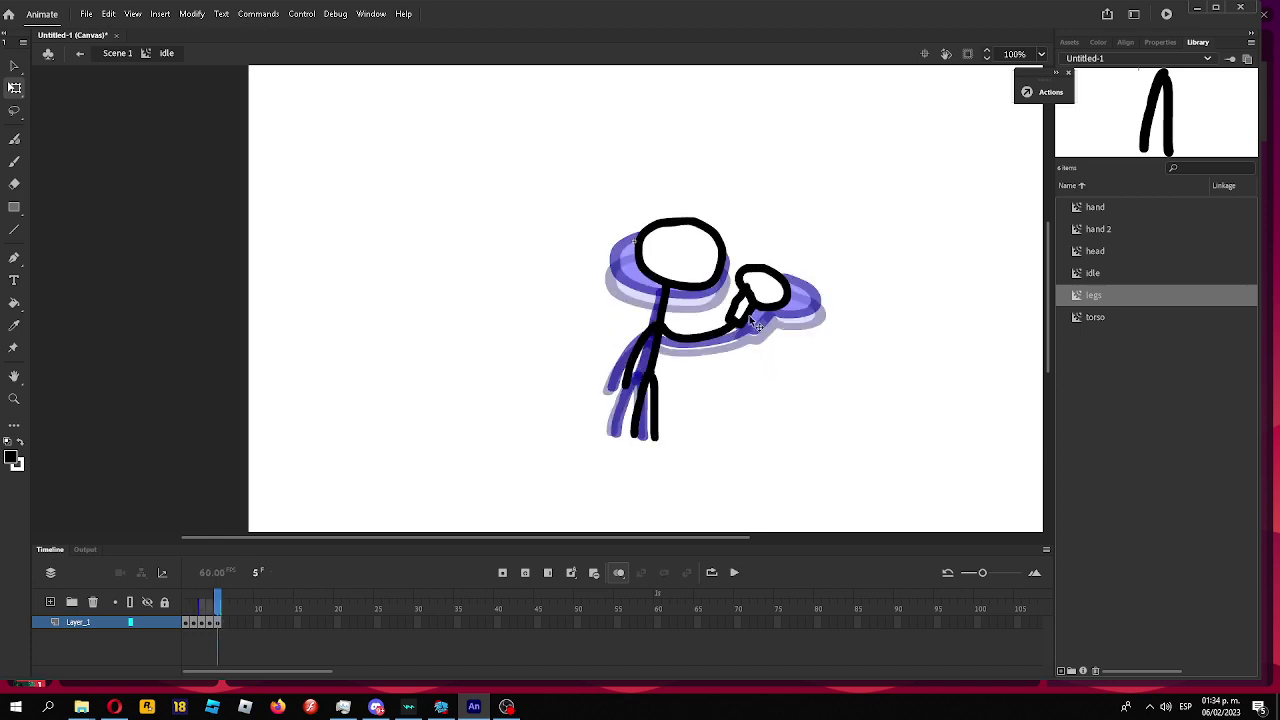
Adjust the whole figure's width from frame 5 and insert keyframes at frames 6, 7 and 8, narrowing it to its unstretched width.
drag(526, 488, 900, 58)
mouse_move(791, 327)
mouse_down()
mouse_move(814, 327)
mouse_move(791, 328)
mouse_up()
key(F6)
key(F6)
key(F6)
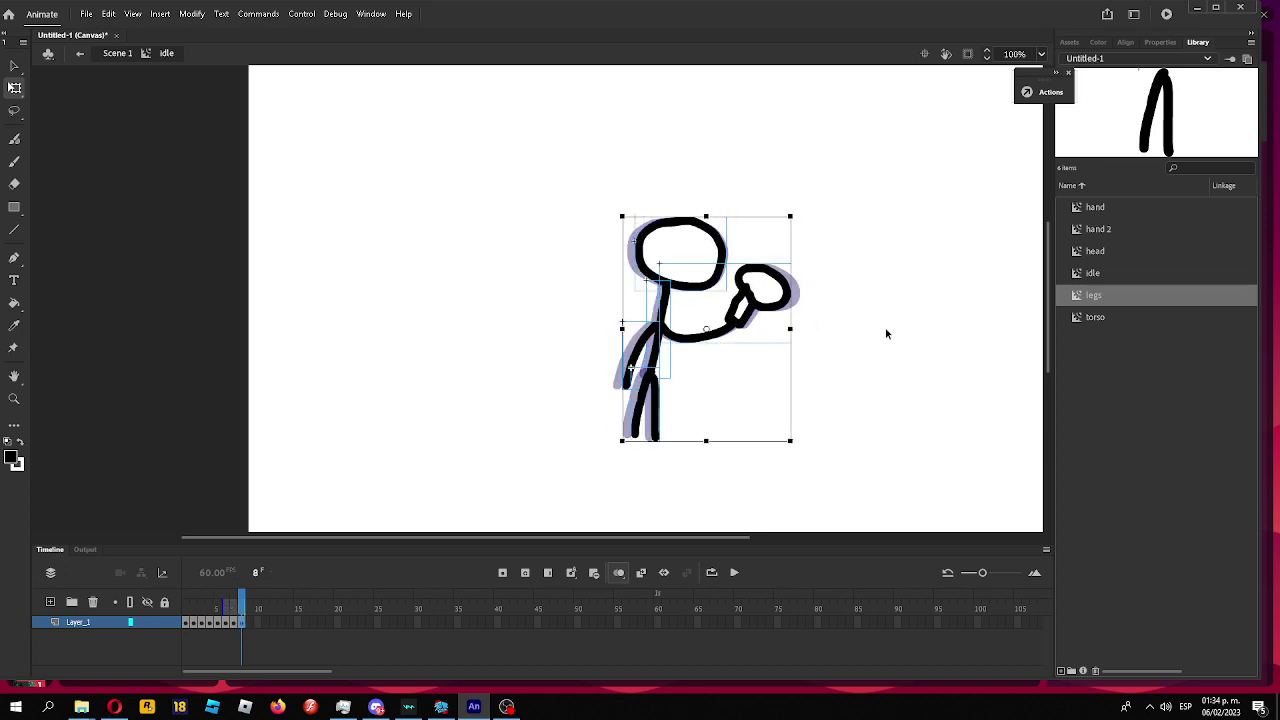
Play back the extended eight-frame idle animation several times.
key(Return)
key(Return)
key(Return)
Return to Scene 1 and place joined head and torso symbols left of the idle figure to start a new character pose.
double_click(250, 391)
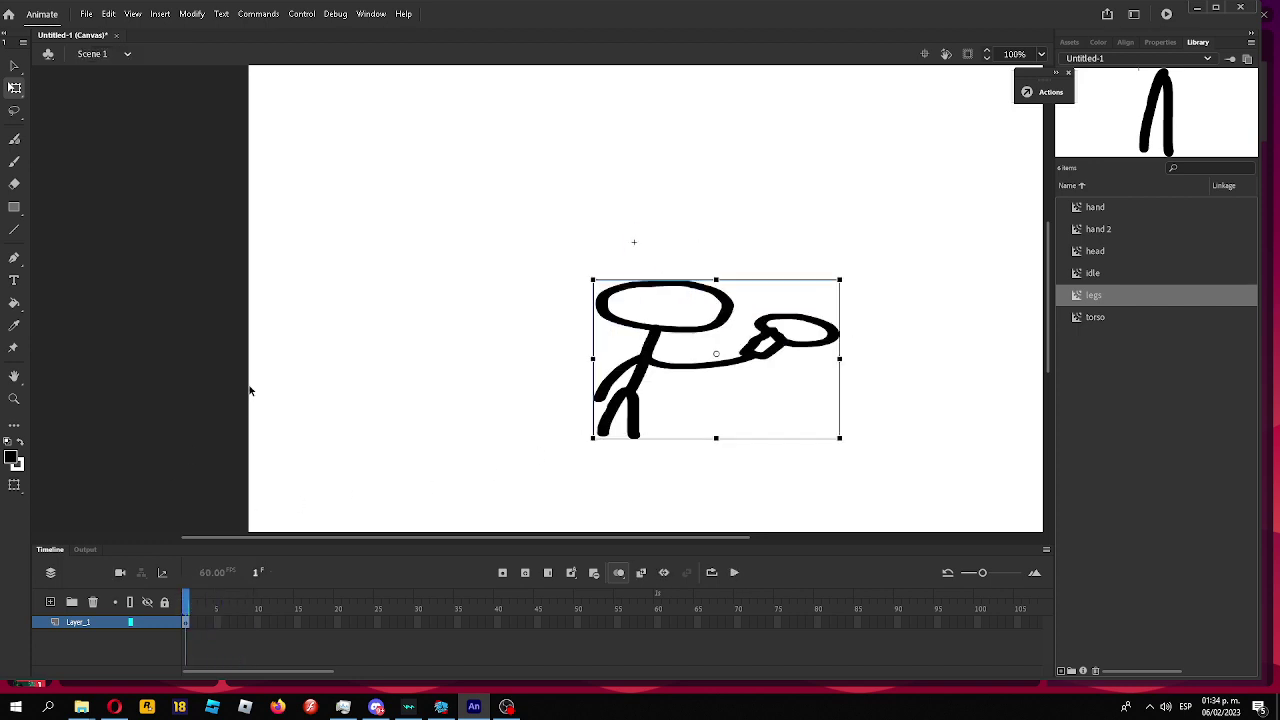
click(386, 336)
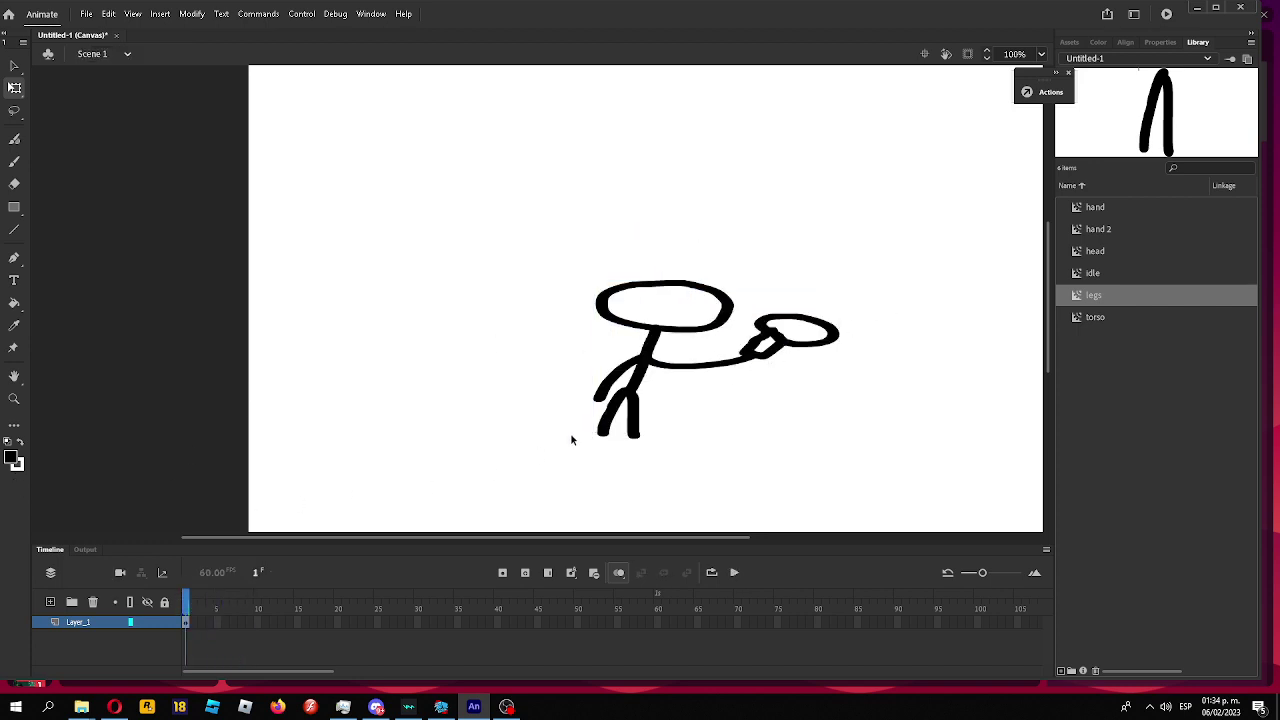
drag(571, 435, 958, 215)
click(932, 259)
click(1081, 252)
drag(486, 246, 487, 245)
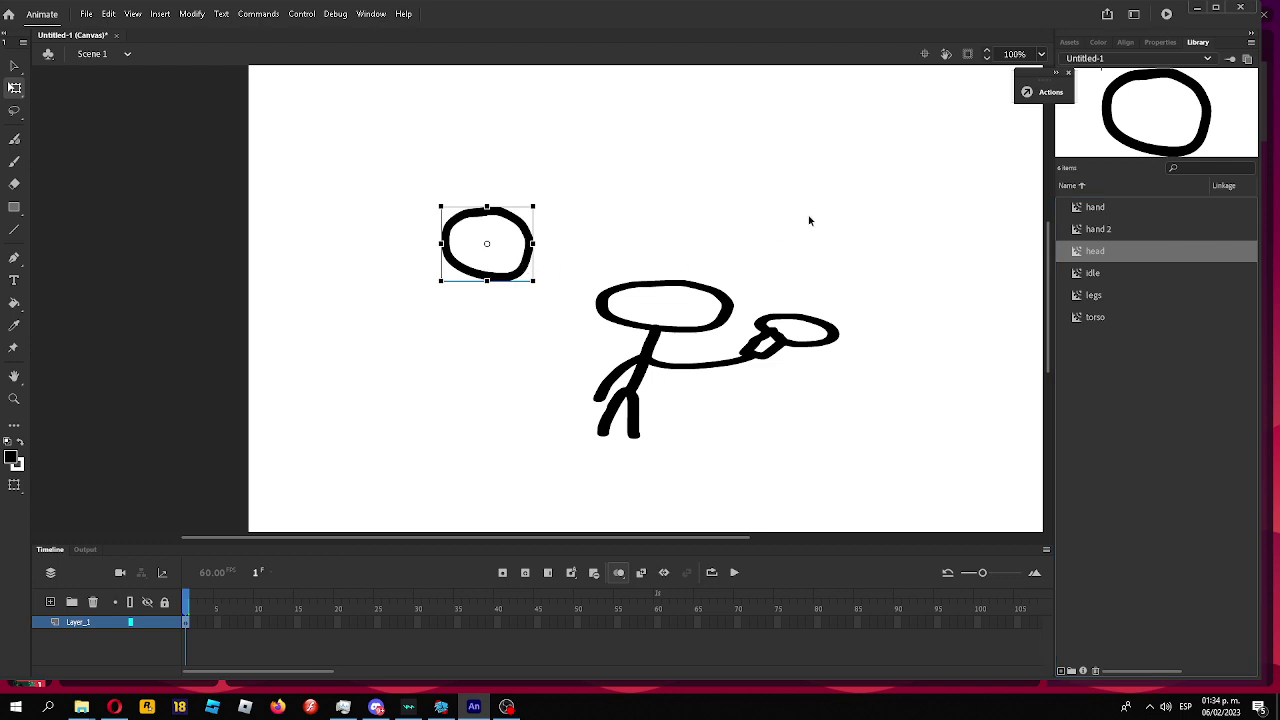
click(809, 217)
drag(1088, 278, 1166, 297)
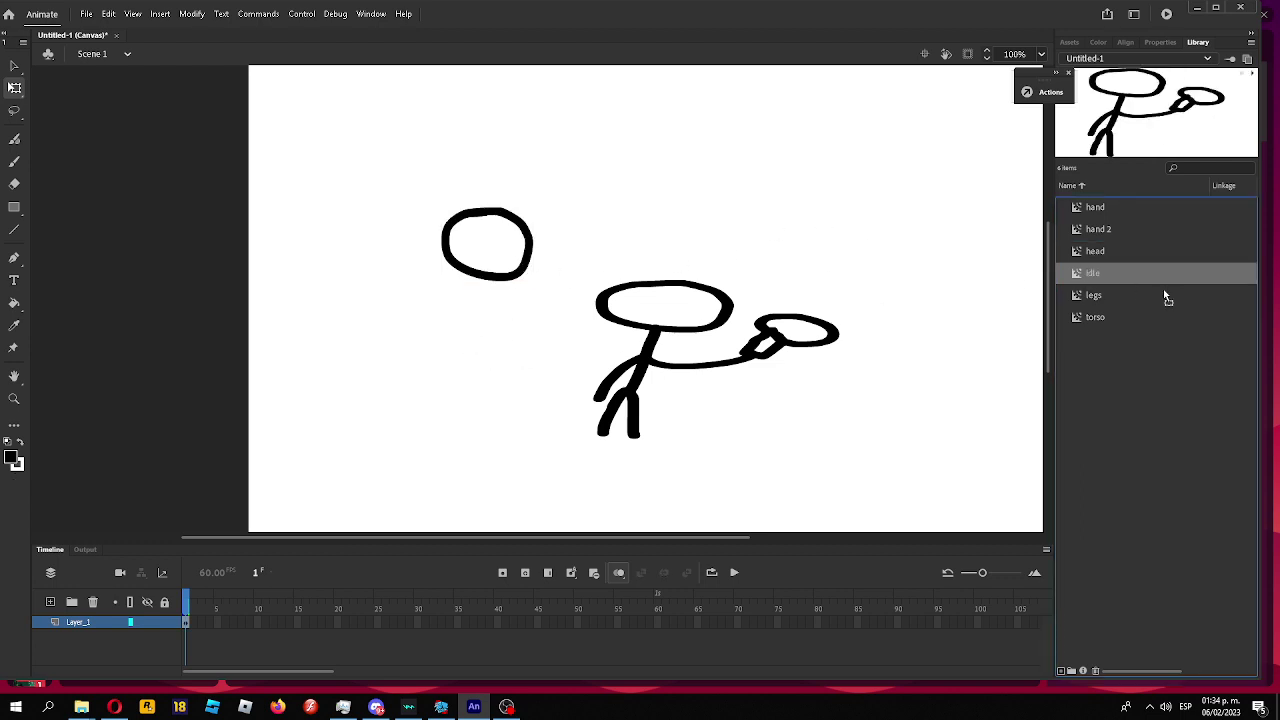
drag(1096, 320, 463, 350)
click(647, 382)
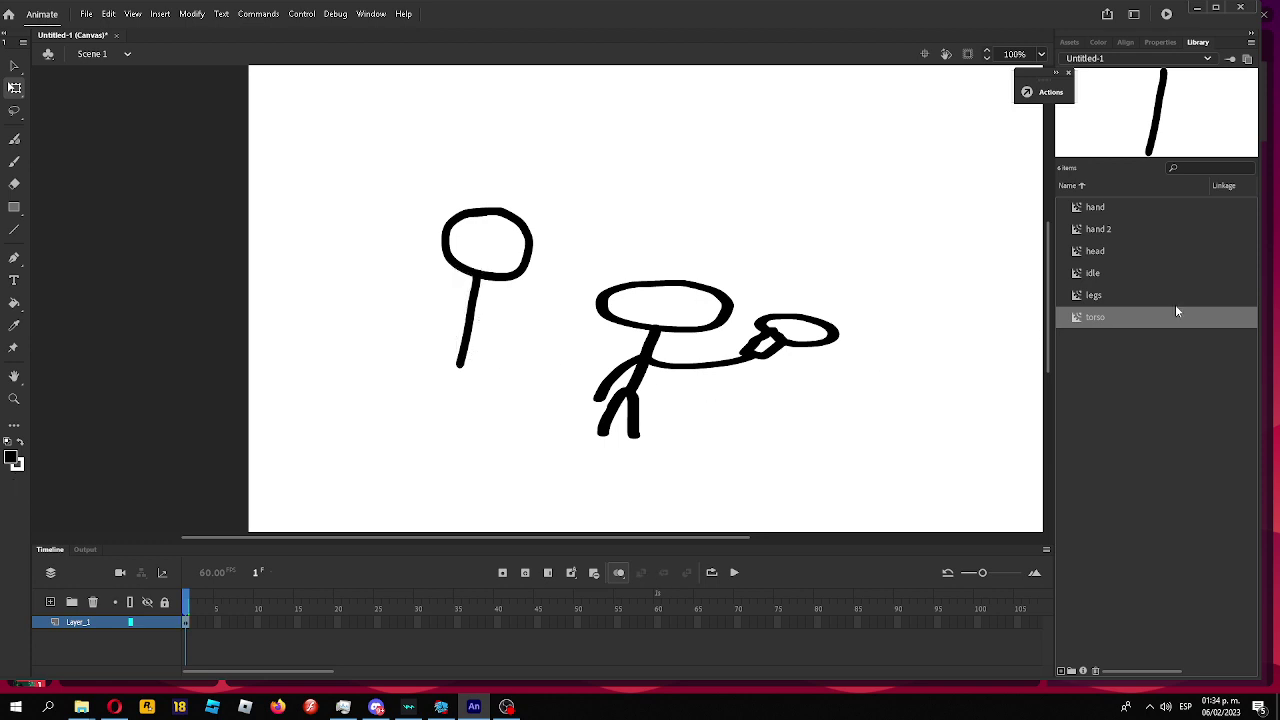
Add the hand symbol to the new figure, rotate it upright and shrink it beside the head.
drag(1106, 207, 547, 312)
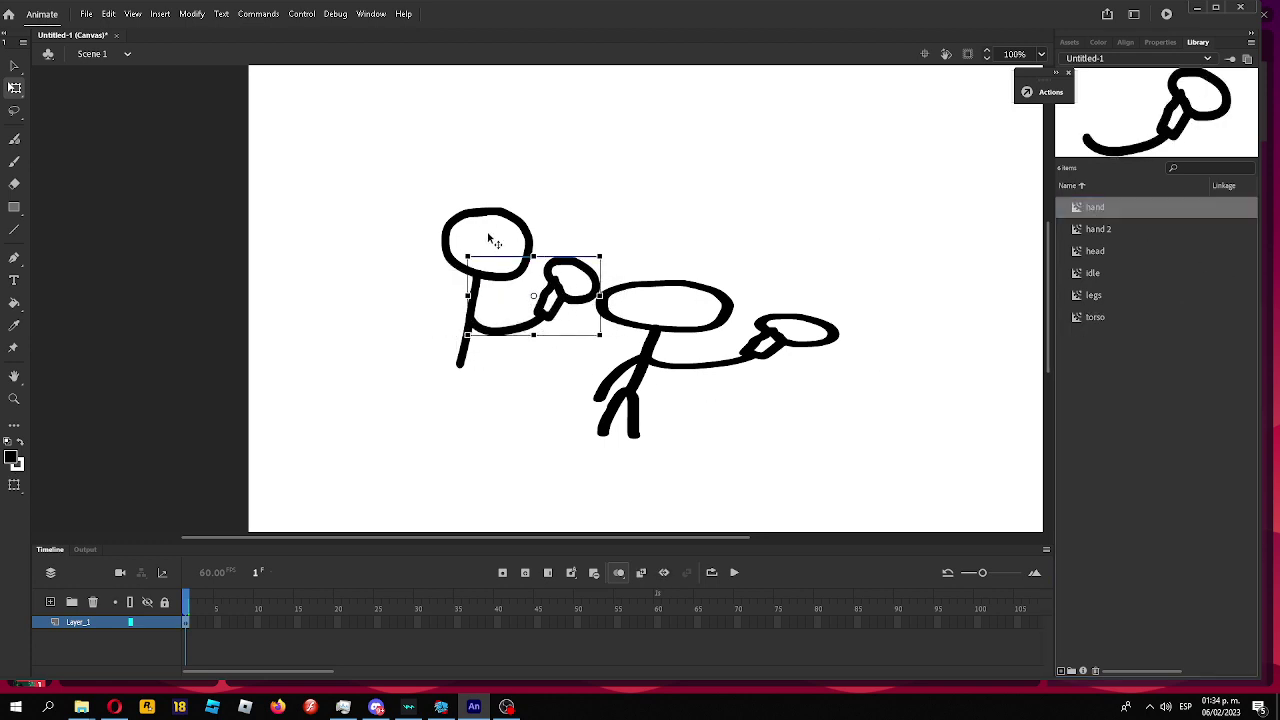
drag(470, 252, 555, 300)
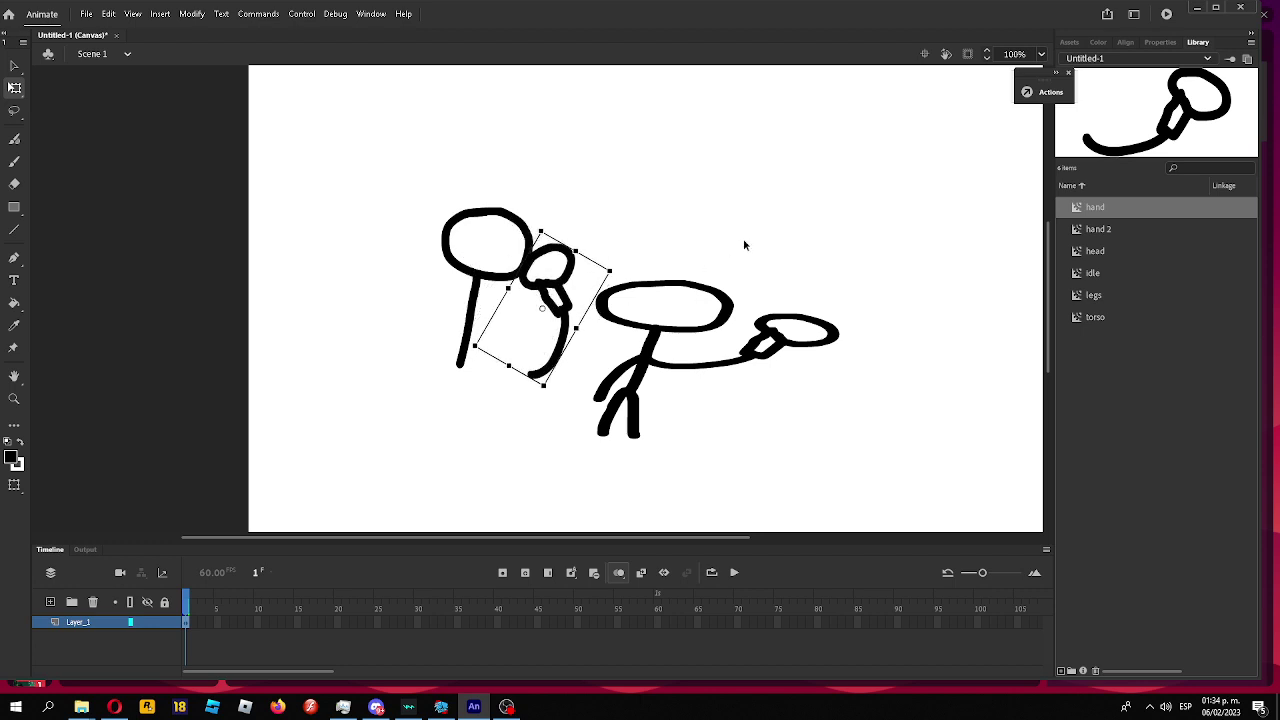
click(743, 245)
click(537, 285)
mouse_move(540, 230)
mouse_down()
mouse_move(548, 264)
mouse_move(541, 252)
mouse_up()
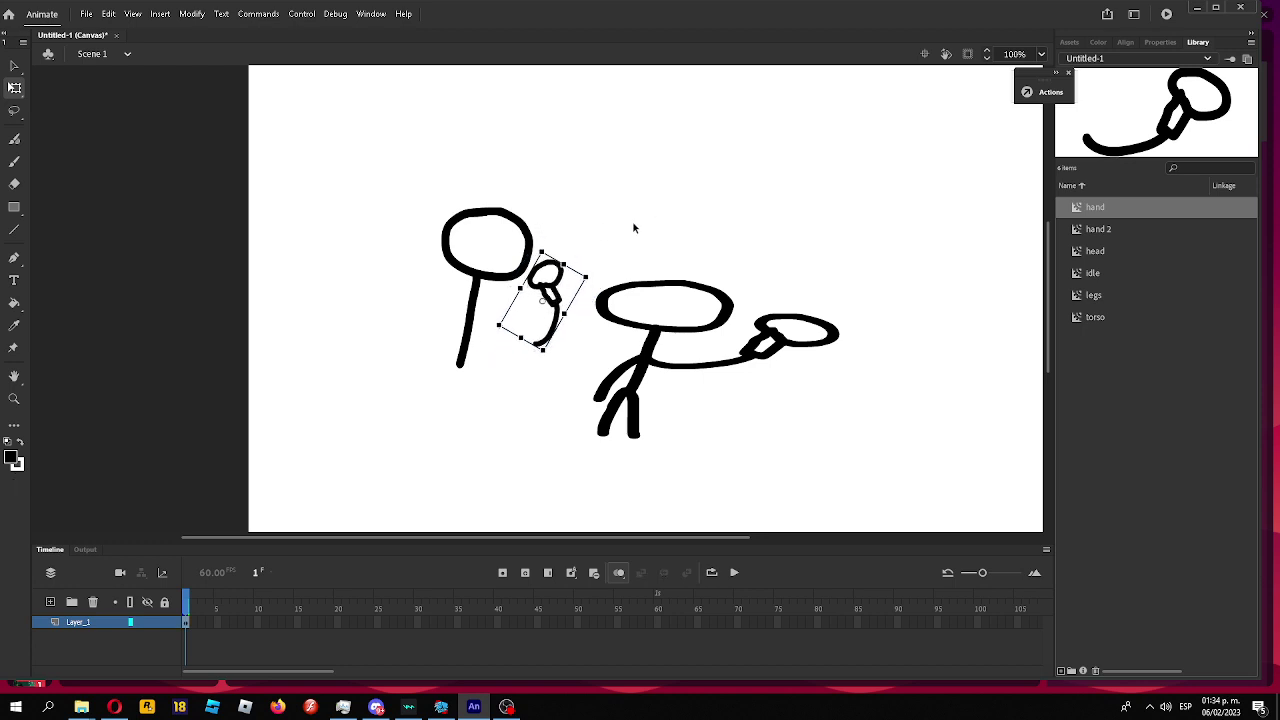
click(633, 228)
Brush in the front arm joining the microphone hand to the torso and a short back arm bending downward.
click(14, 160)
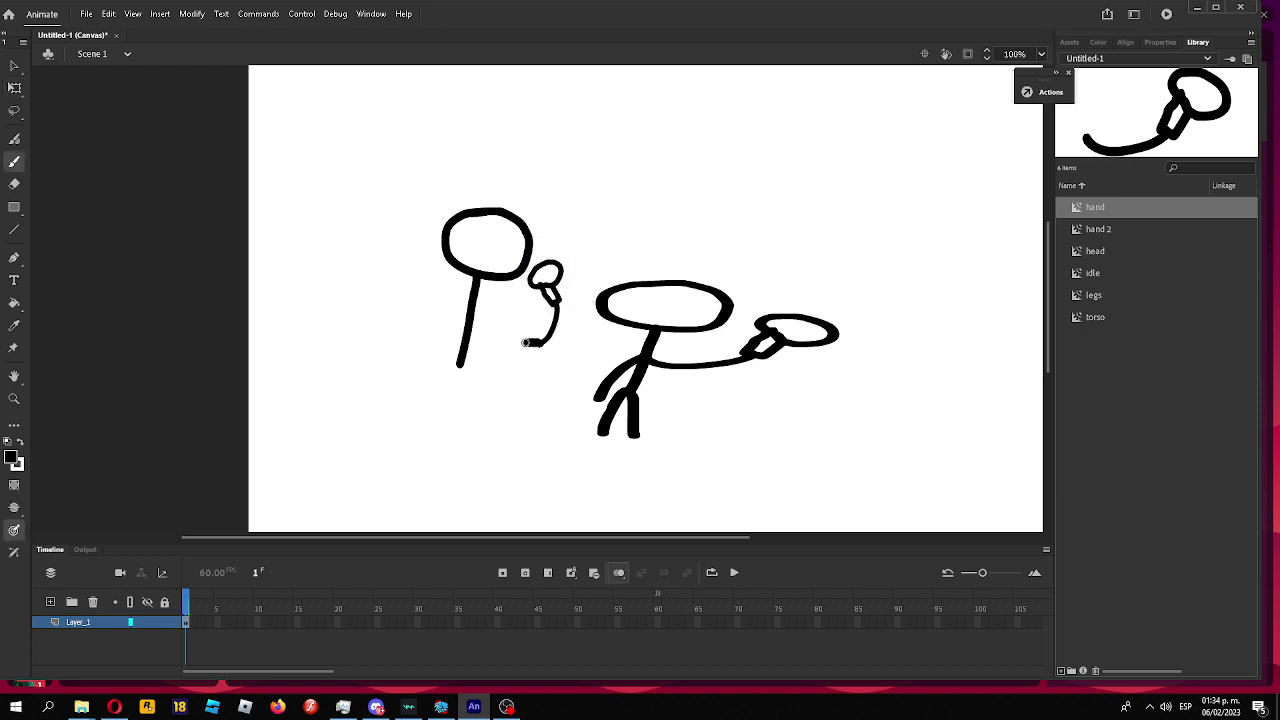
drag(525, 342, 460, 329)
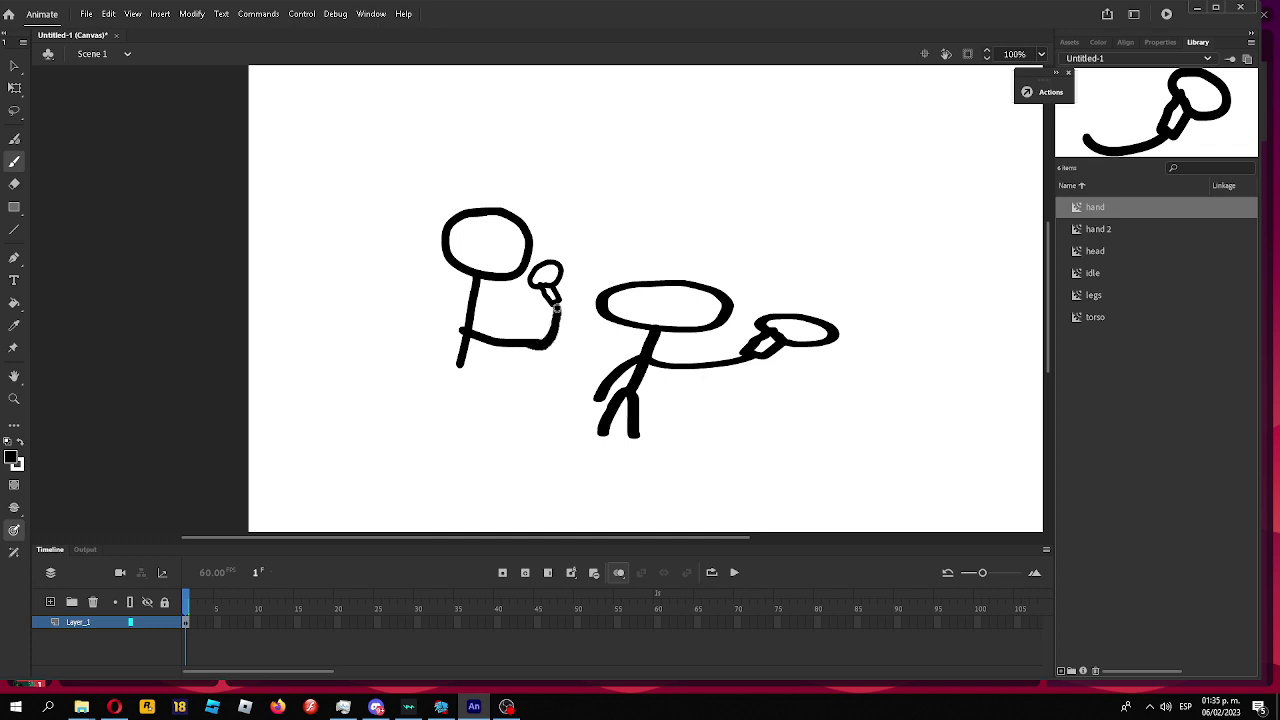
drag(466, 334, 384, 310)
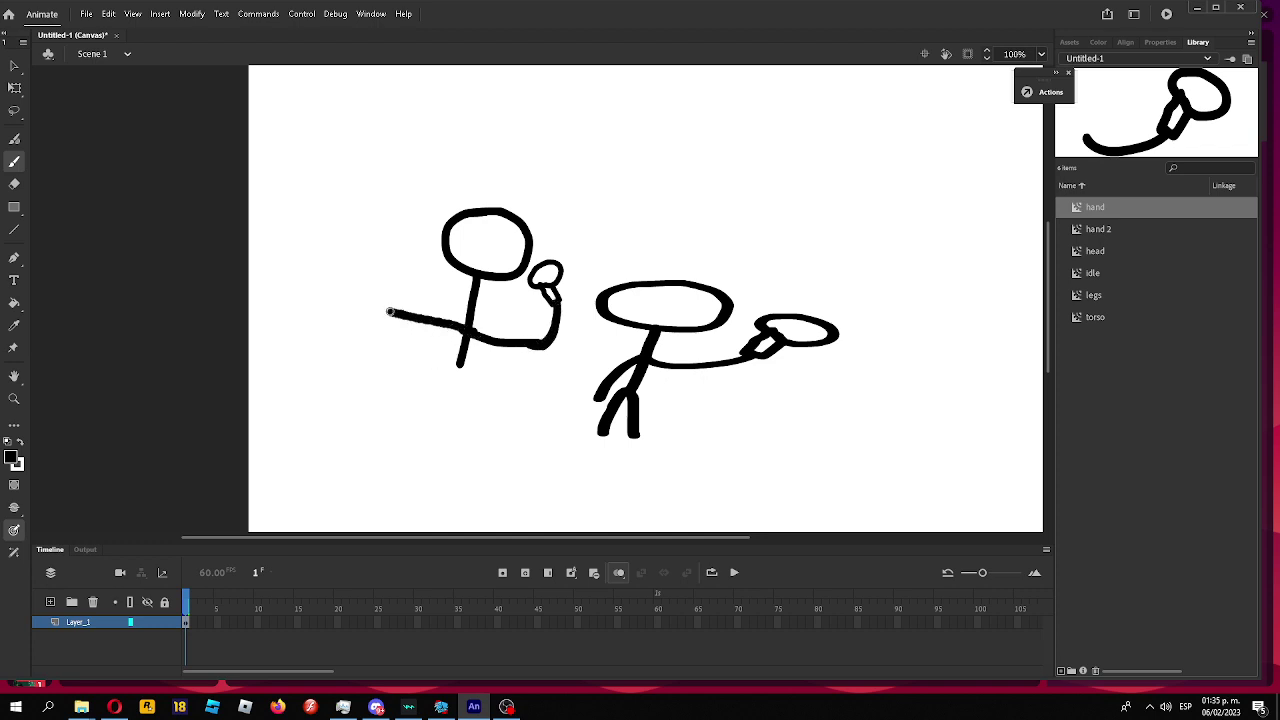
key(ctrl+z)
mouse_move(466, 336)
mouse_down()
mouse_move(440, 333)
mouse_move(427, 352)
mouse_move(466, 387)
mouse_move(460, 426)
mouse_up()
key(ctrl+z)
key(ctrl+z)
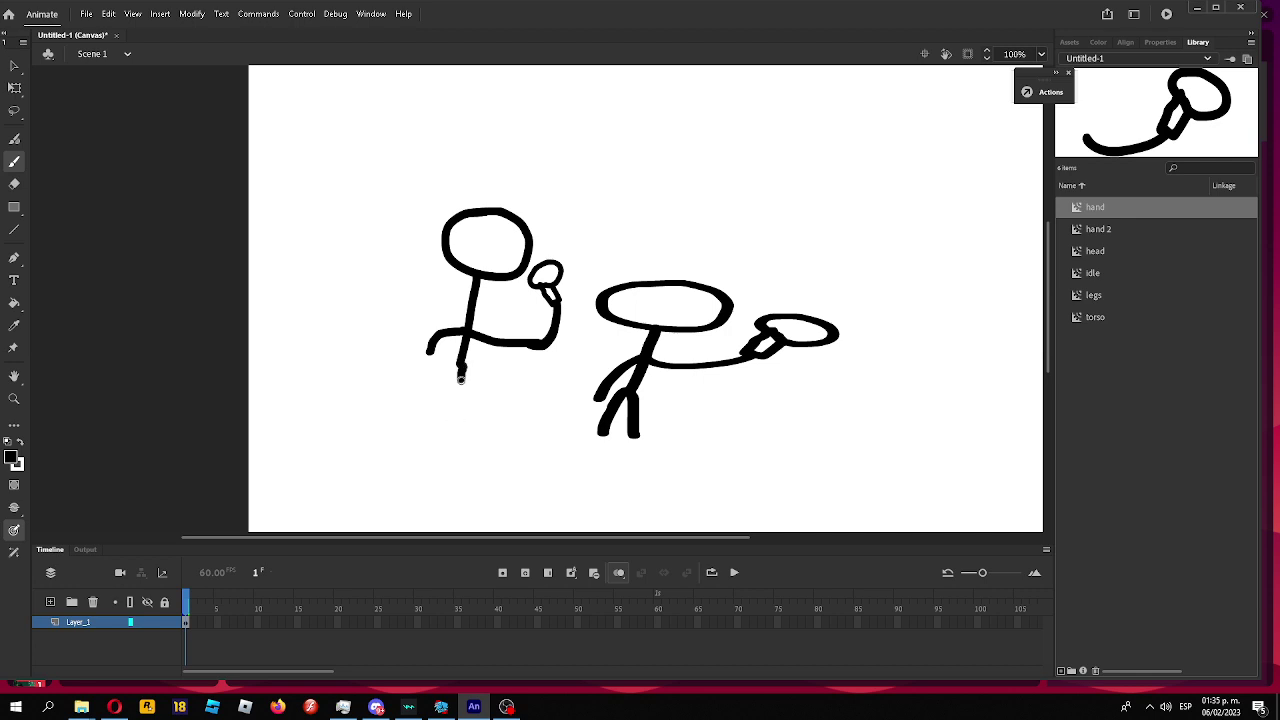
drag(460, 364, 460, 430)
key(ctrl+z)
drag(460, 364, 440, 421)
mouse_move(460, 364)
mouse_down()
mouse_move(470, 390)
mouse_move(457, 405)
mouse_up()
click(14, 88)
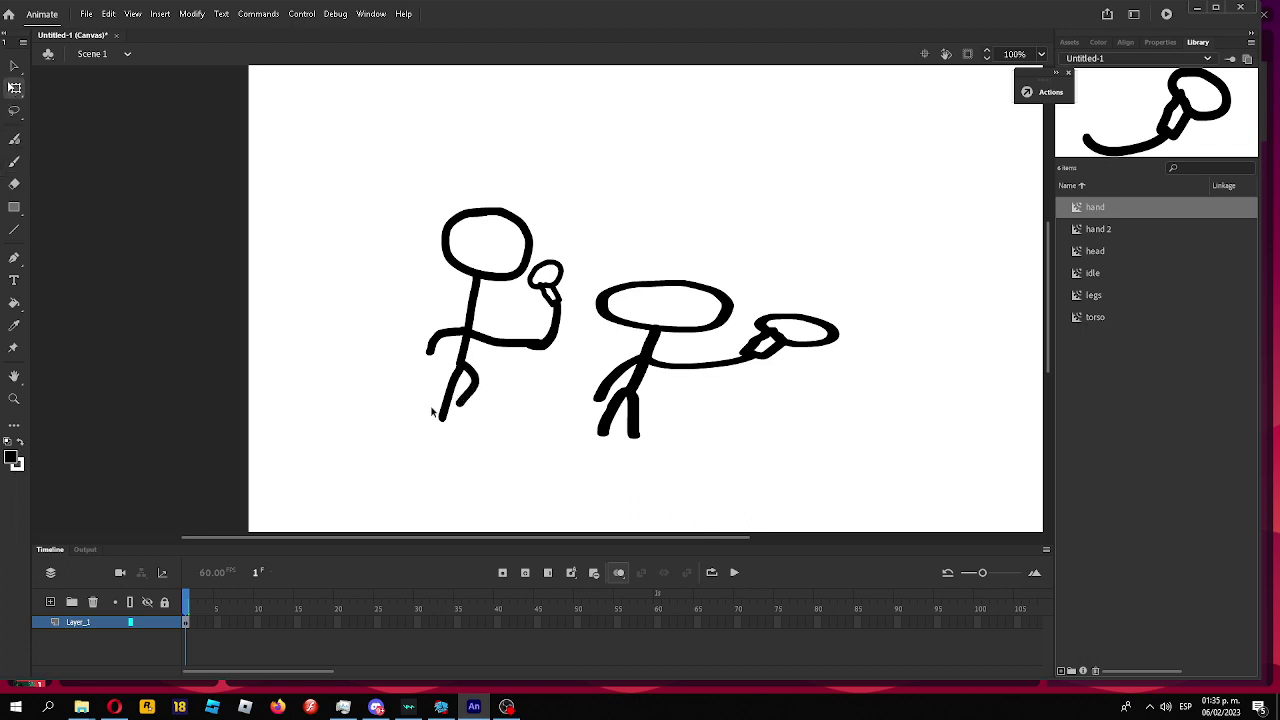
click(479, 404)
key(Delete)
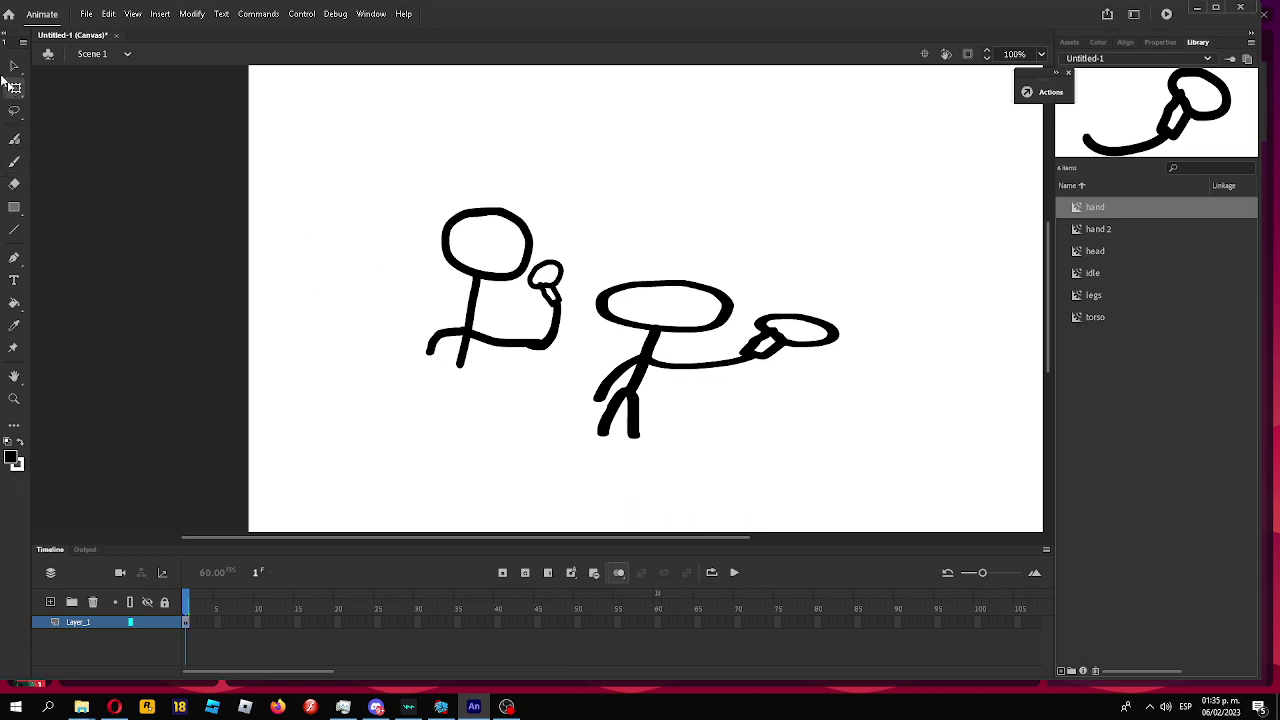
Brush two curved legs from the lower end of the new figure's torso.
key(b)
drag(457, 364, 468, 422)
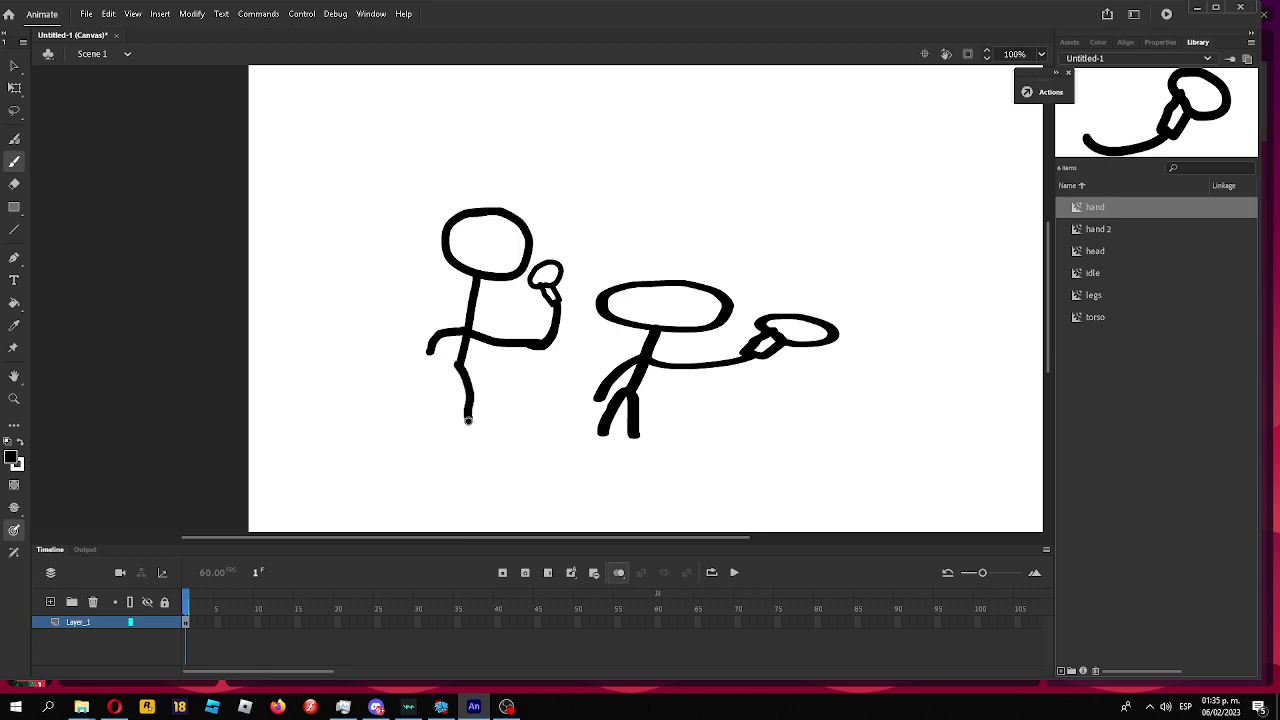
drag(459, 355, 441, 395)
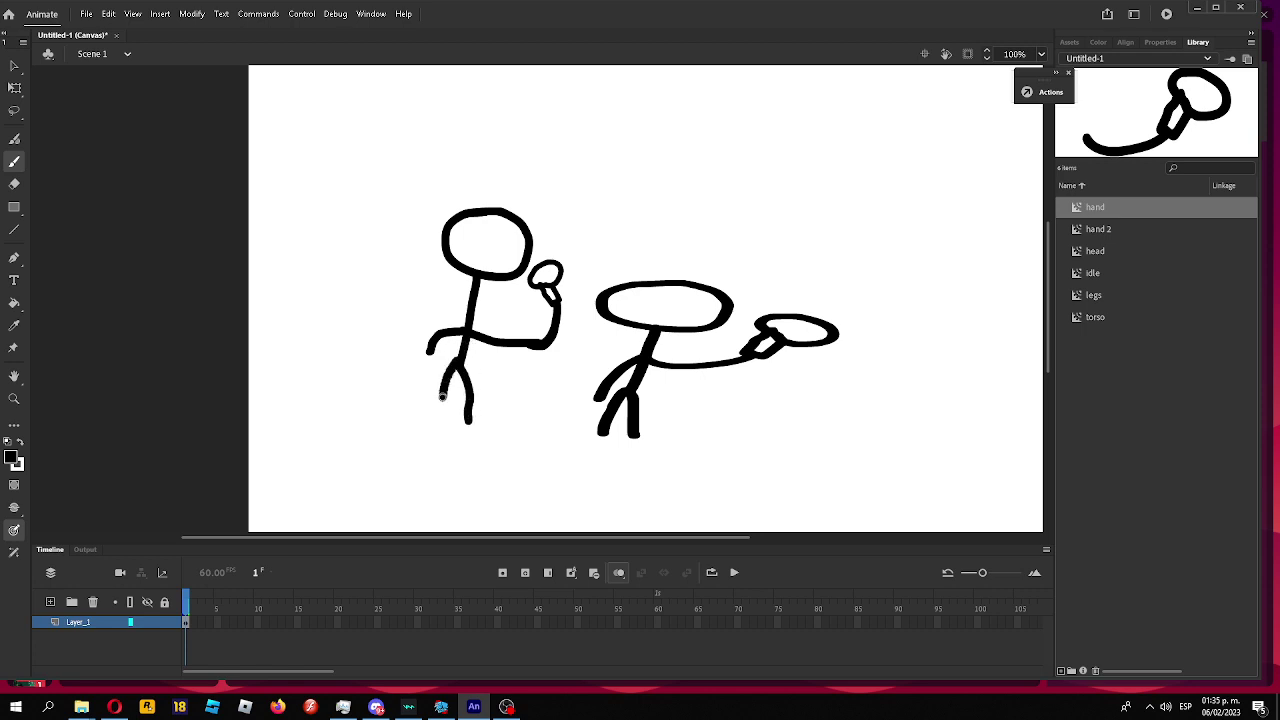
Convert the whole new figure into a movie clip symbol named right.
click(13, 89)
mouse_move(374, 431)
mouse_down()
mouse_move(517, 366)
mouse_move(614, 151)
mouse_move(572, 160)
mouse_up()
right_click(550, 340)
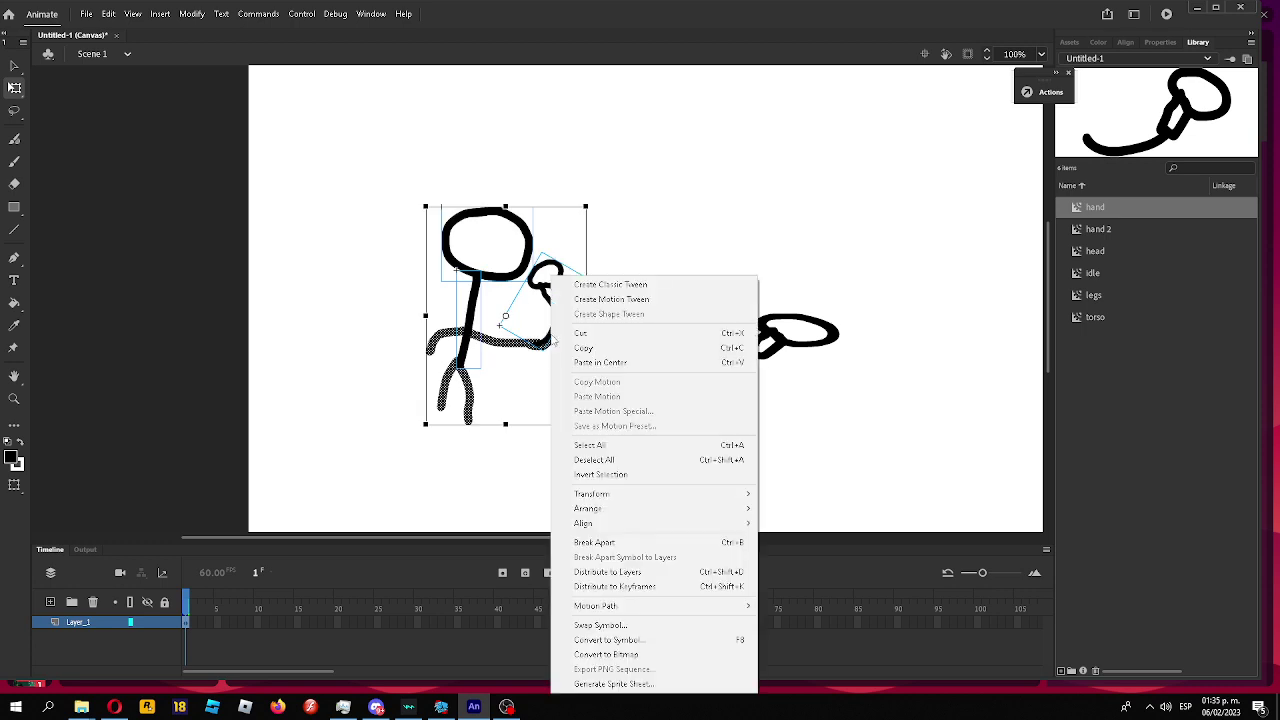
click(604, 639)
text(right)
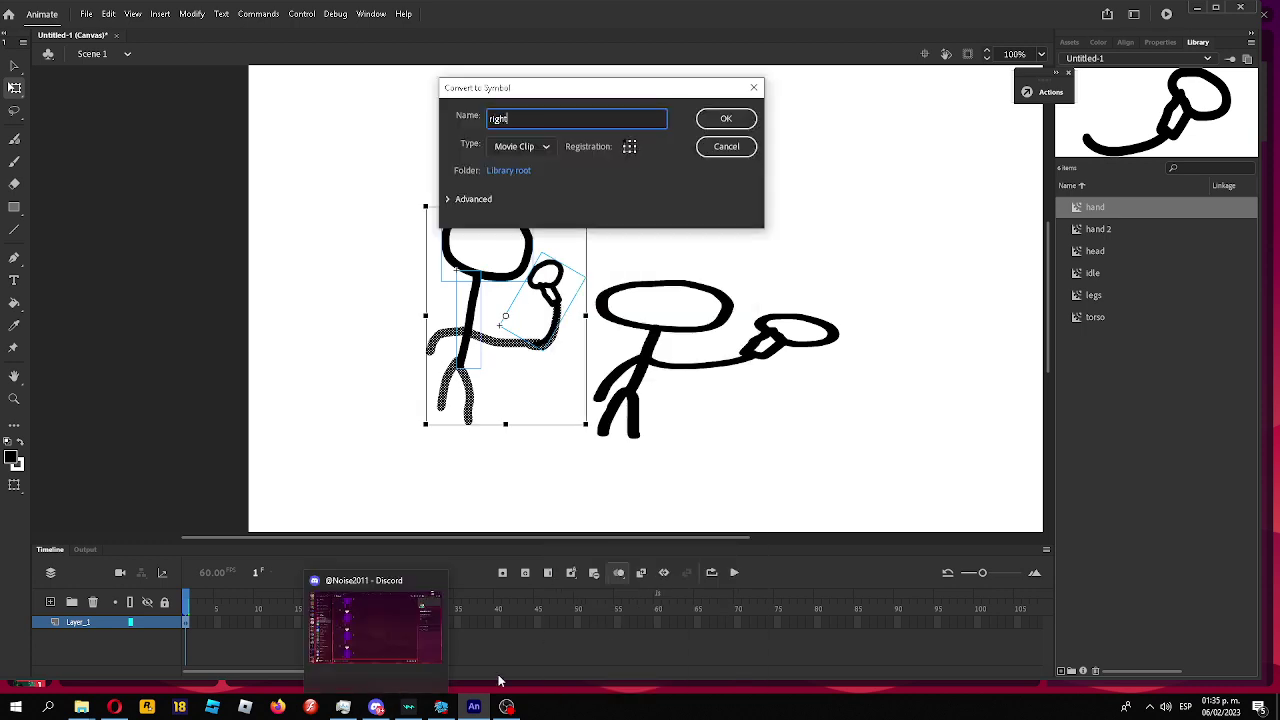
key(Return)
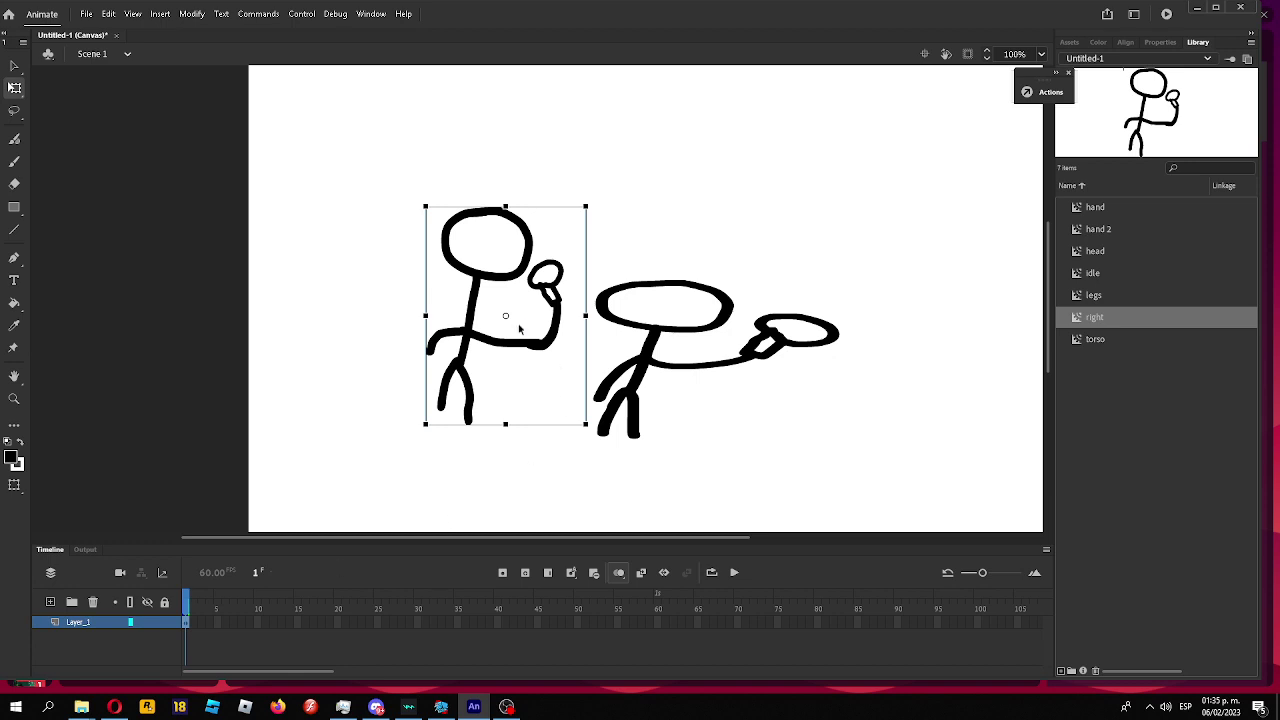
Open the right symbol for editing and stretch the whole figure wider on frame 1.
double_click(519, 328)
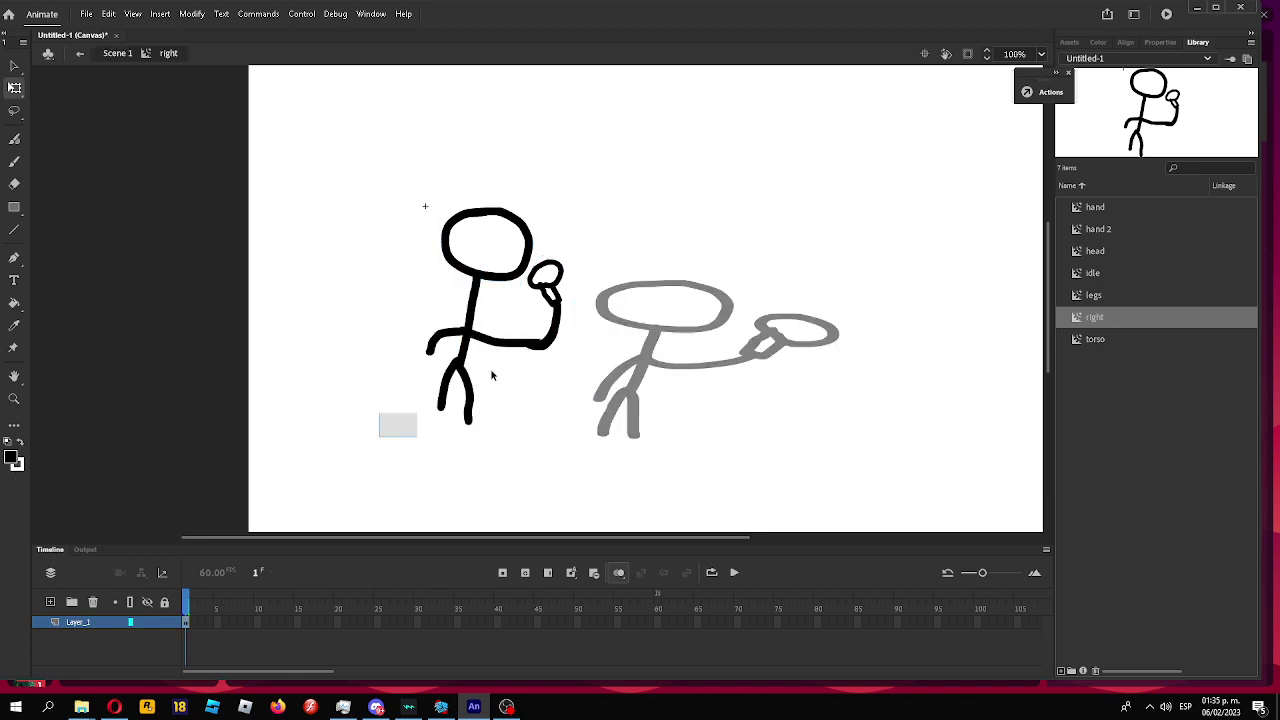
key(ctrl+a)
drag(588, 316, 633, 315)
Insert a keyframe at frame 2, narrow the figure slightly and shift it to line up with frame 1.
key(F6)
key(Left)
key(Left)
key(Left)
key(Left)
key(Left)
key(Left)
key(Left)
key(Left)
key(Left)
key(Left)
key(Left)
key(Left)
key(Left)
key(Left)
key(Left)
key(Left)
key(Right)
key(Right)
key(Right)
key(Right)
key(Right)
key(Right)
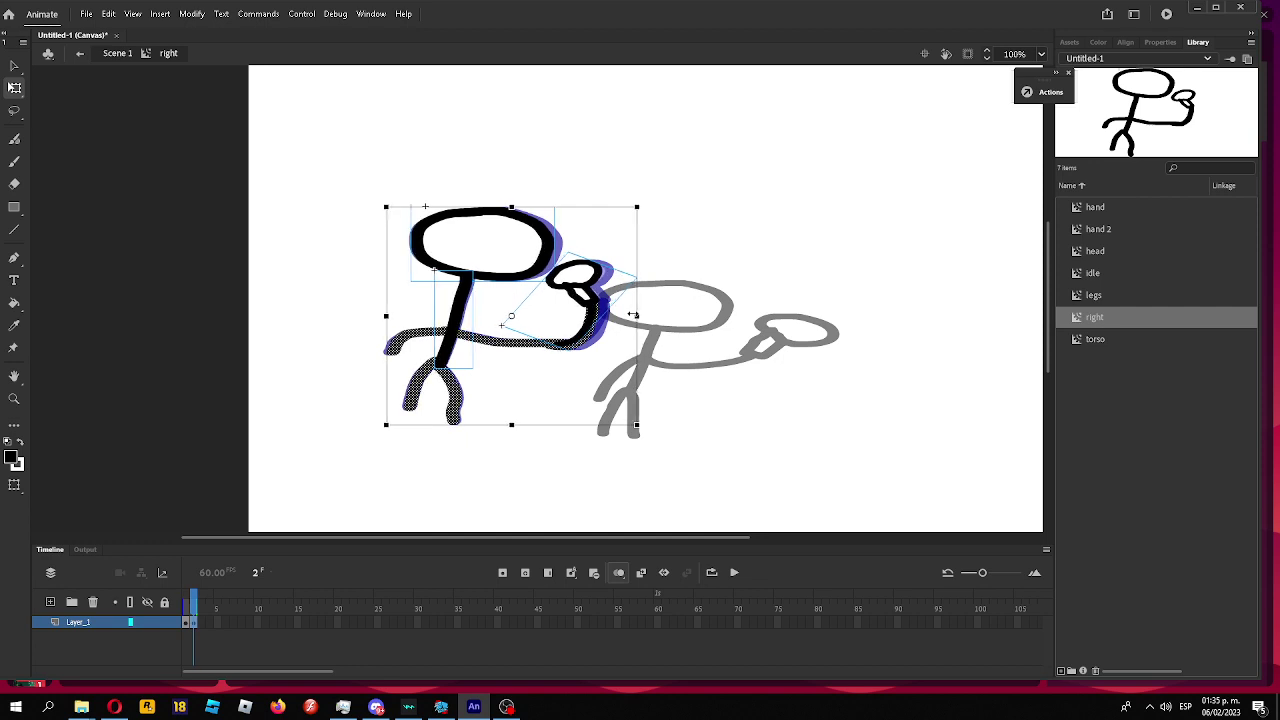
Insert a keyframe at frame 3, narrow the whole figure further and nudge it left.
key(F6)
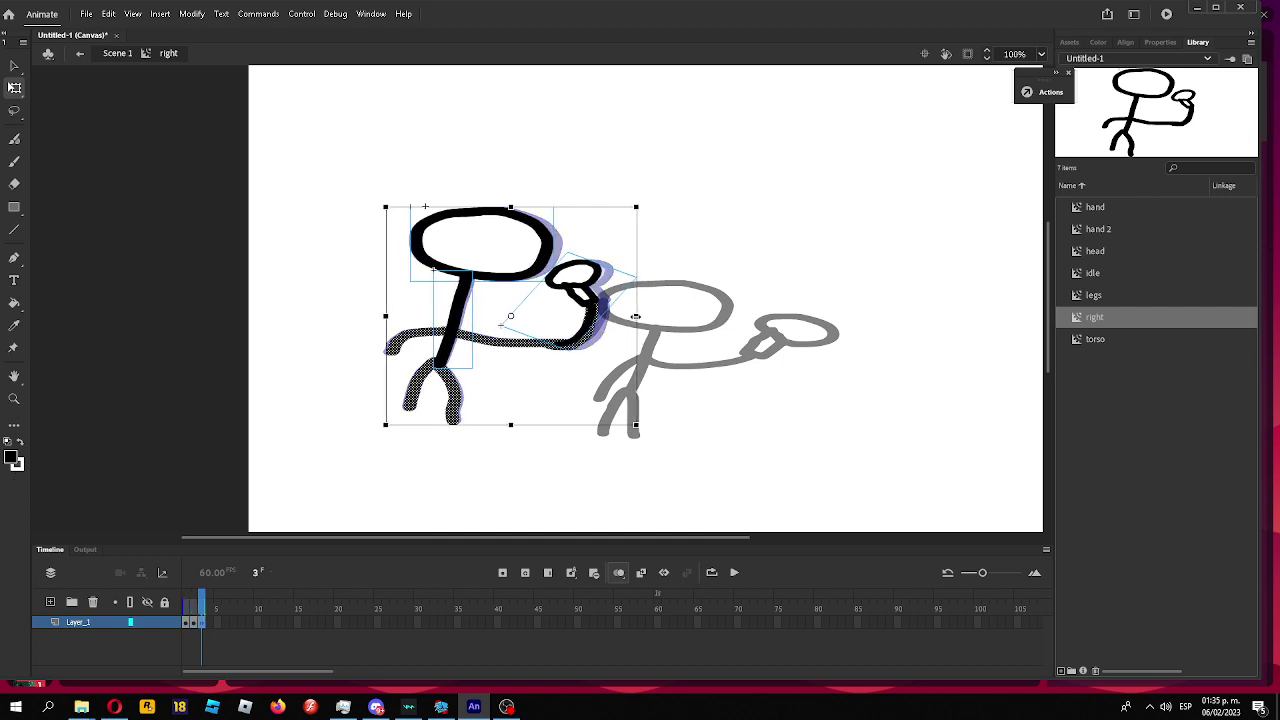
drag(636, 316, 598, 315)
key(Left)
key(Left)
key(Left)
Insert keyframes at frames 4 and 5, narrowing the figure and nudging it left on each.
key(F6)
key(Left)
key(Left)
key(Left)
key(F6)
key(Left)
key(Left)
key(Left)
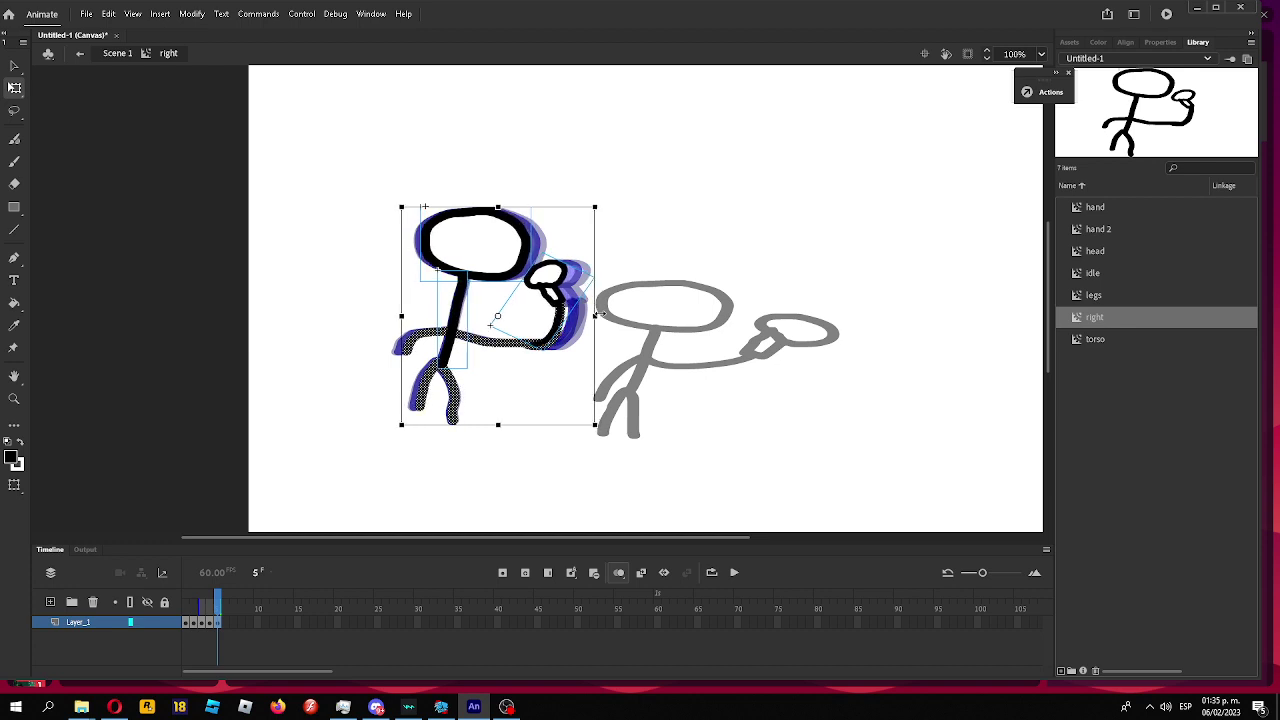
Insert a keyframe at frame 6 and narrow the figure to about its unstretched width, aligned with the previous frames.
key(F6)
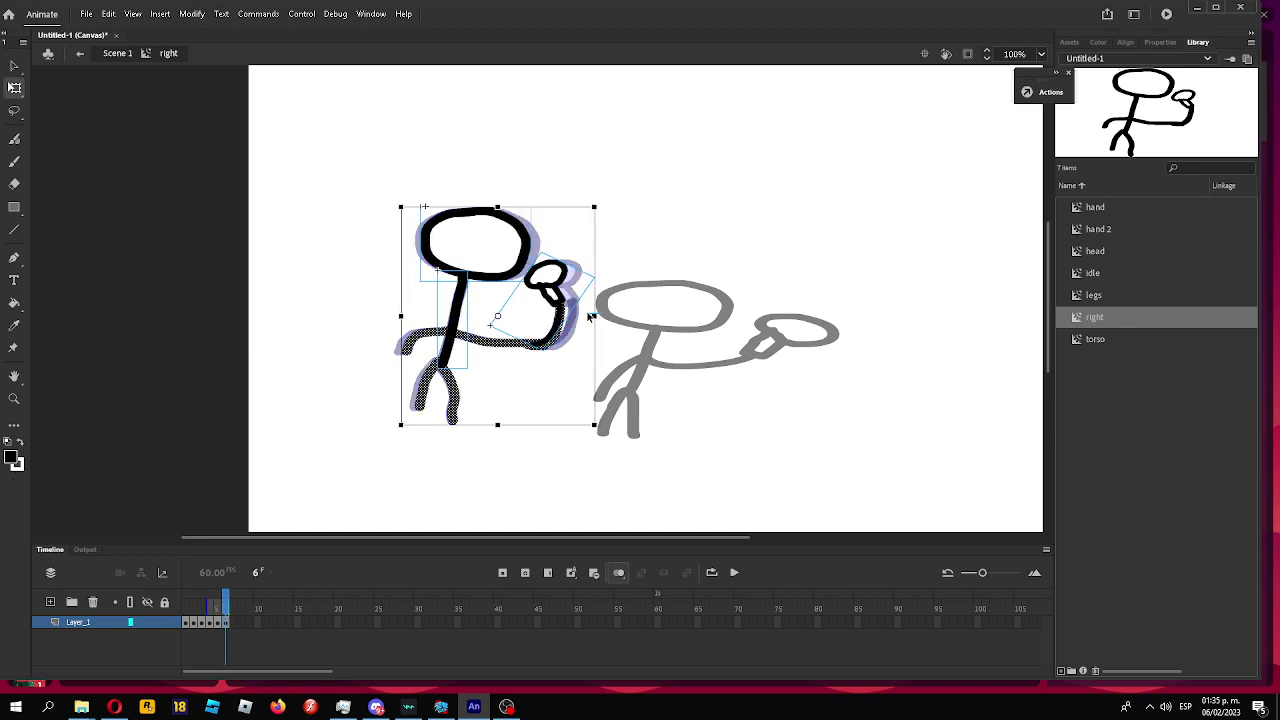
drag(595, 316, 574, 317)
drag(304, 468, 749, 145)
drag(591, 318, 577, 315)
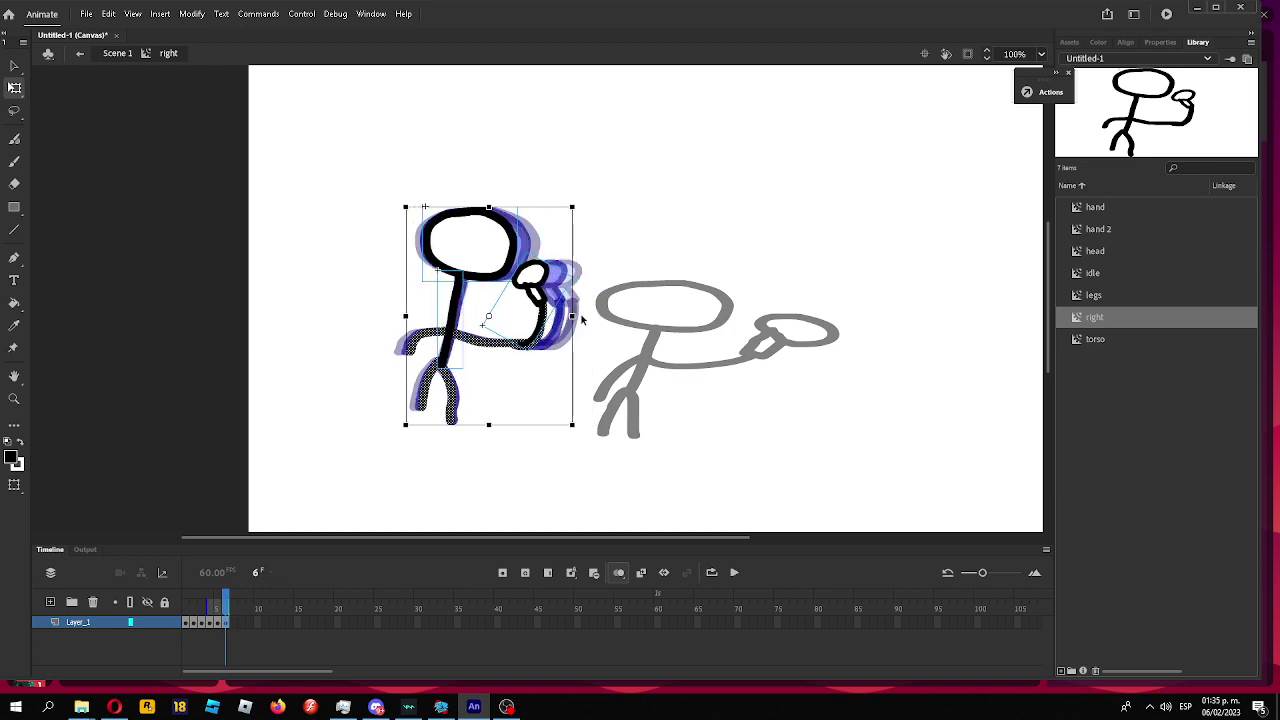
key(Left)
key(Left)
key(Left)
key(Left)
key(Left)
click(687, 311)
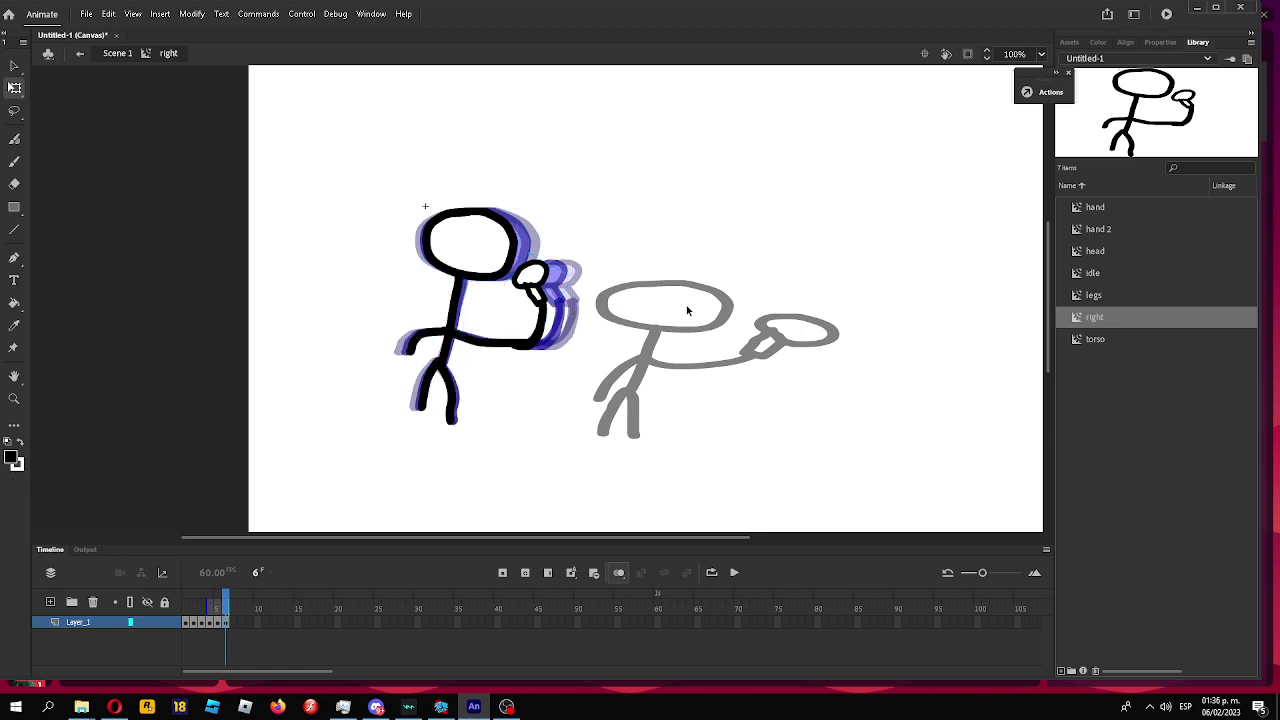
Play back the six-frame animation of the right pose several times.
key(Return)
key(Return)
key(Return)
Return to Scene 1 and extend its timeline by one frame.
double_click(374, 273)
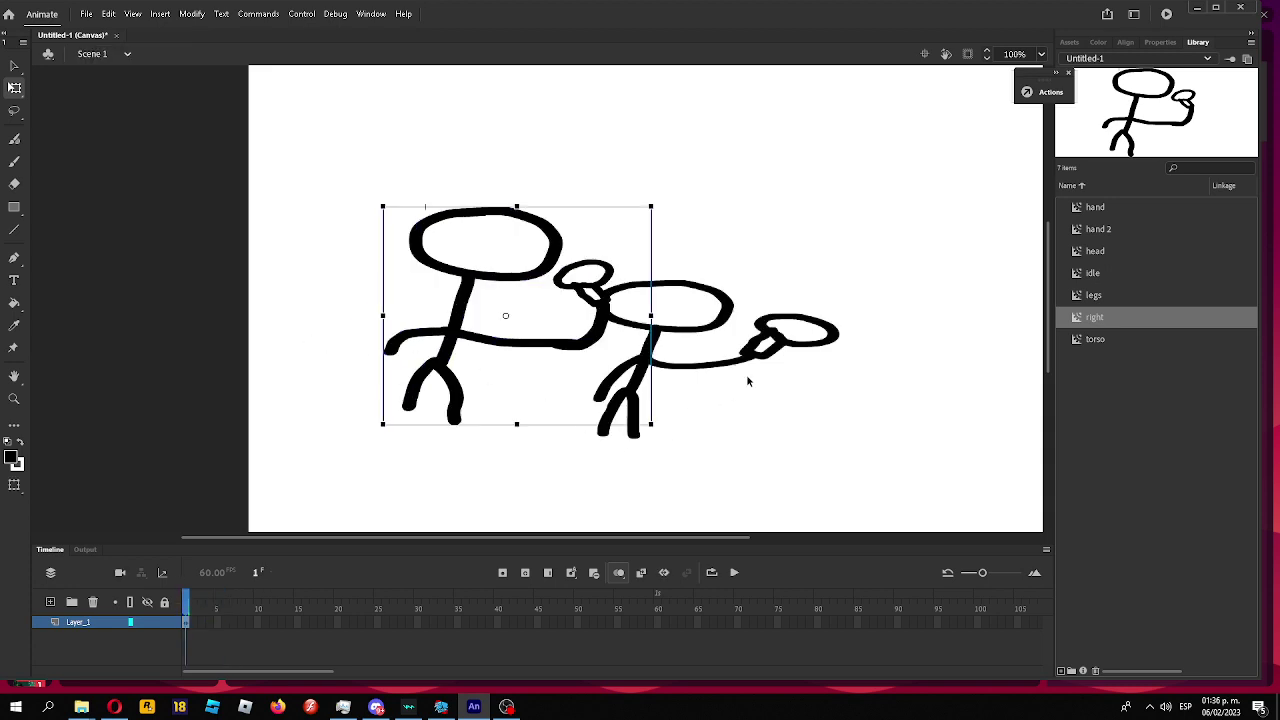
key(F5)
click(892, 303)
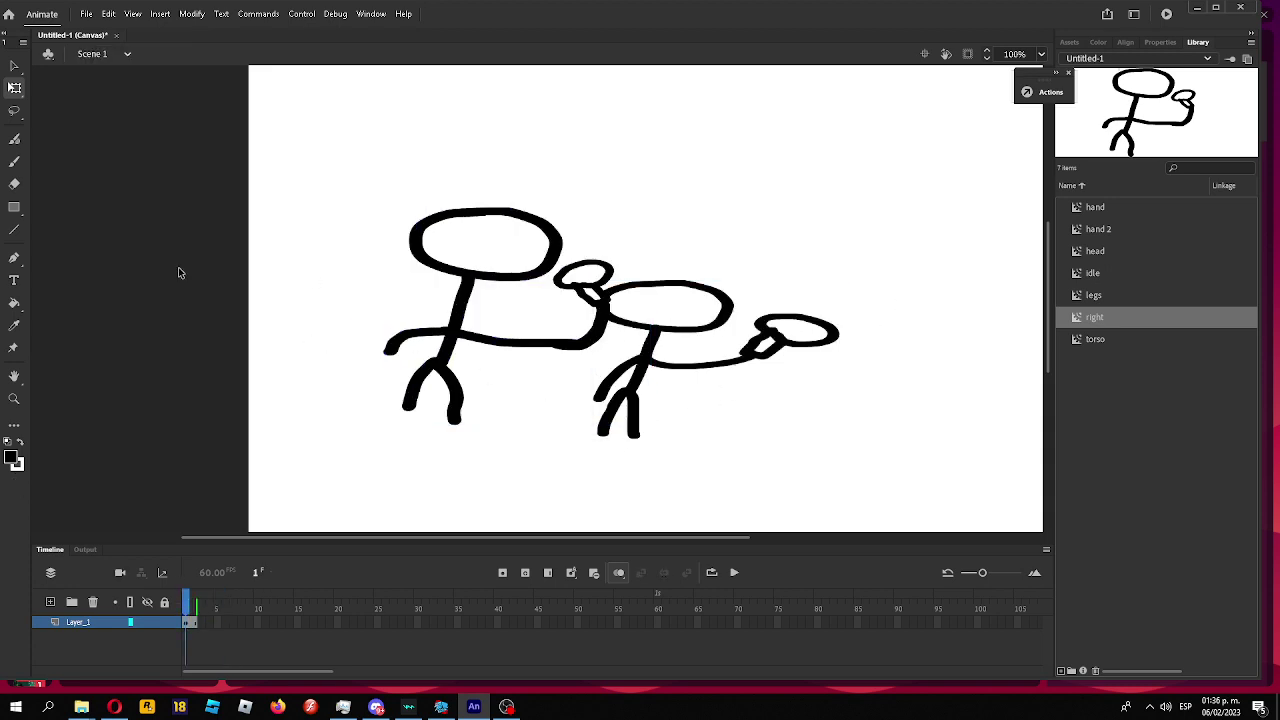
Place the head, torso and legs symbols joined together right of the idle figure to start another pose.
click(1091, 255)
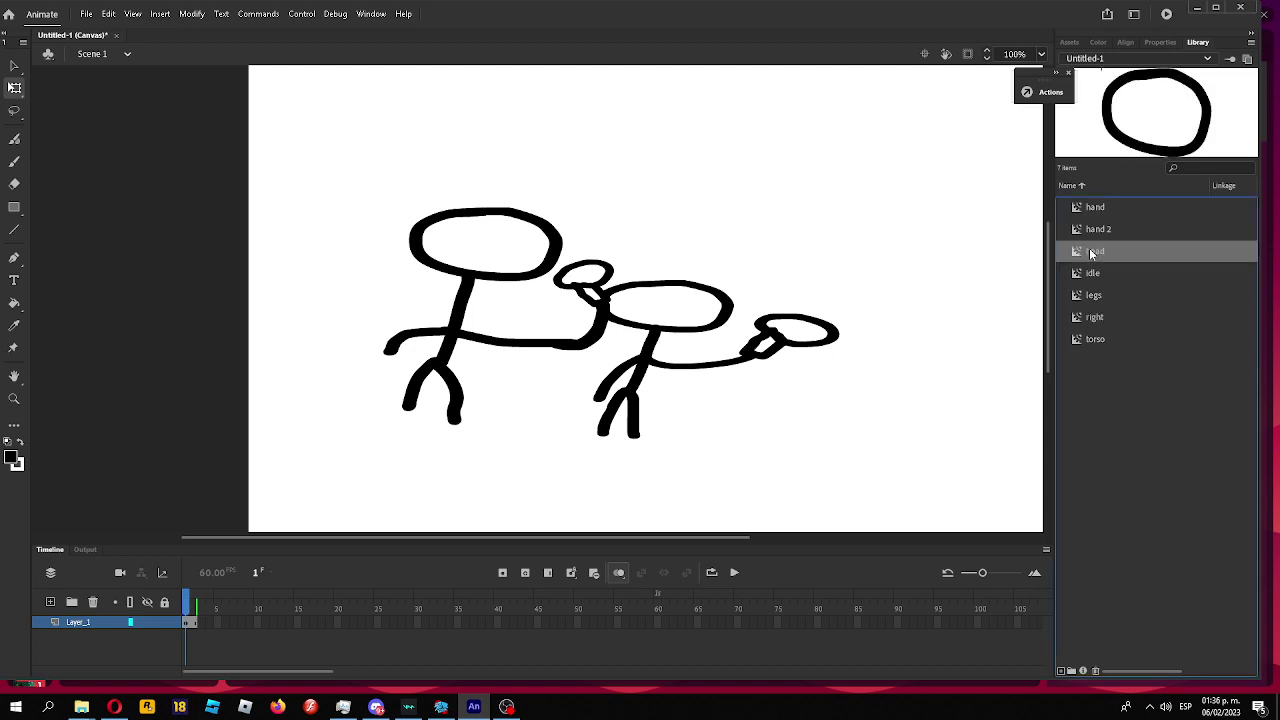
drag(1088, 255, 842, 202)
click(946, 254)
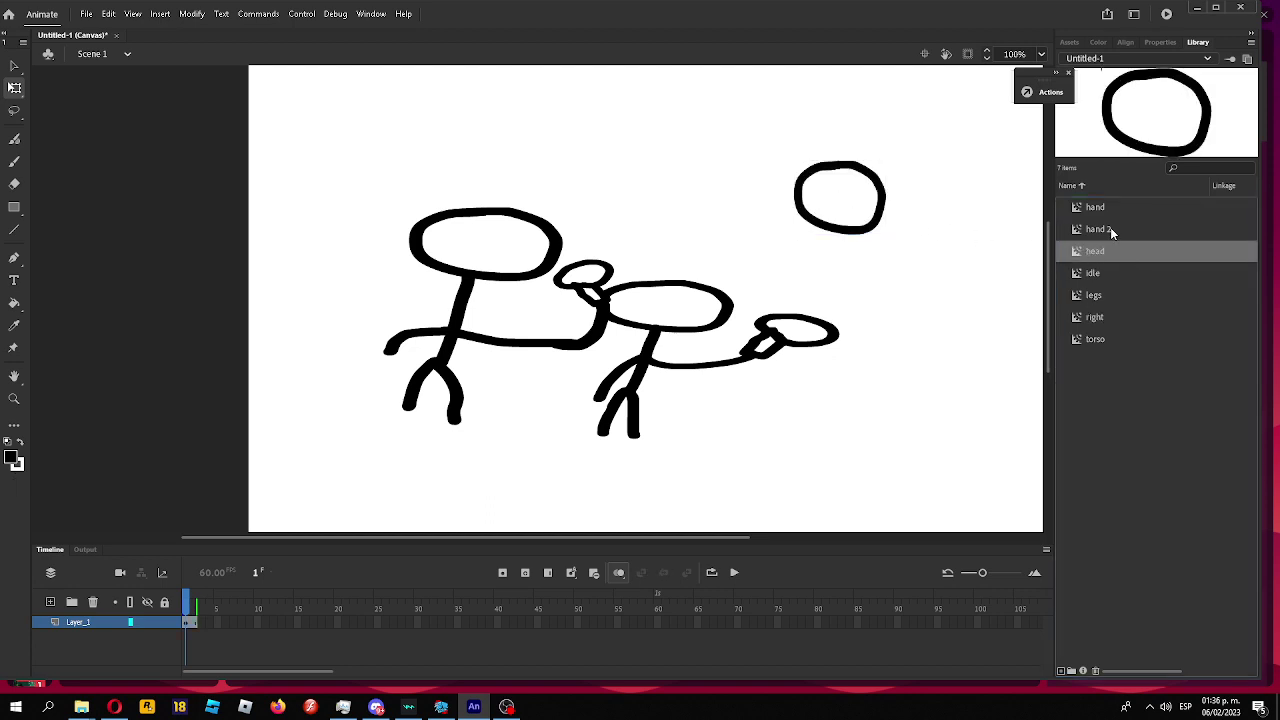
click(1087, 276)
click(1086, 342)
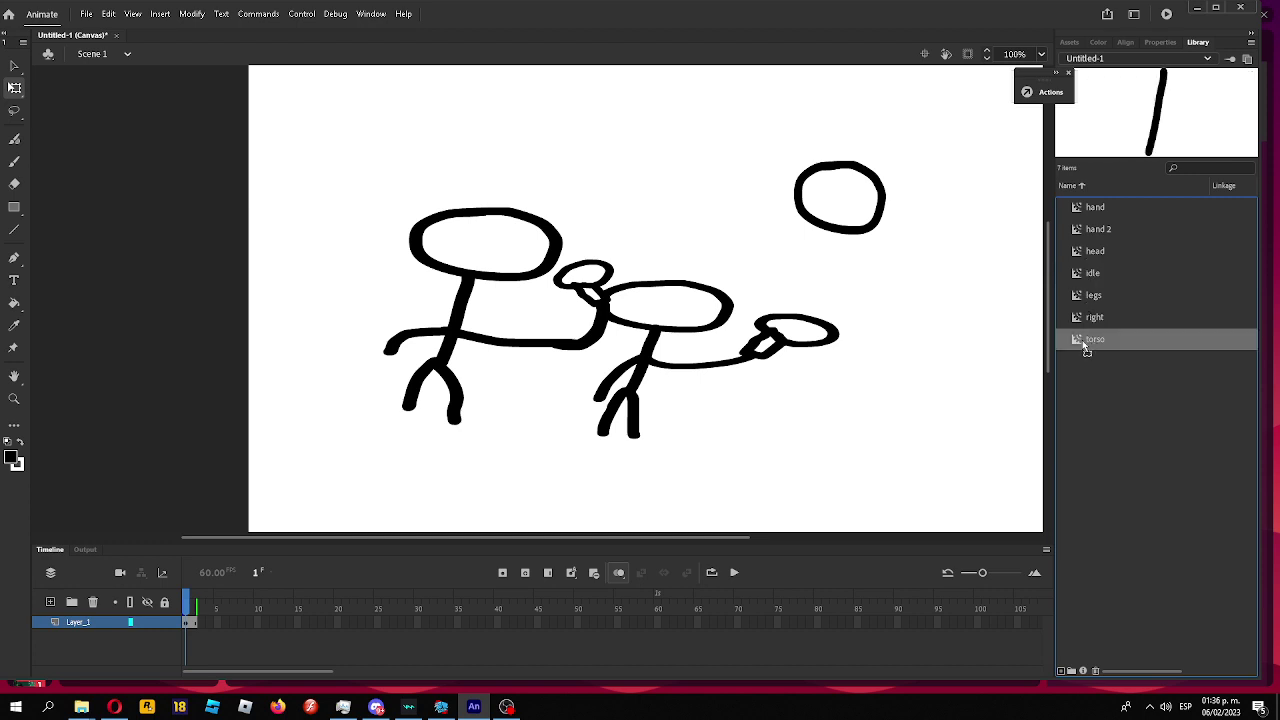
drag(1086, 342, 833, 309)
click(968, 322)
click(1094, 295)
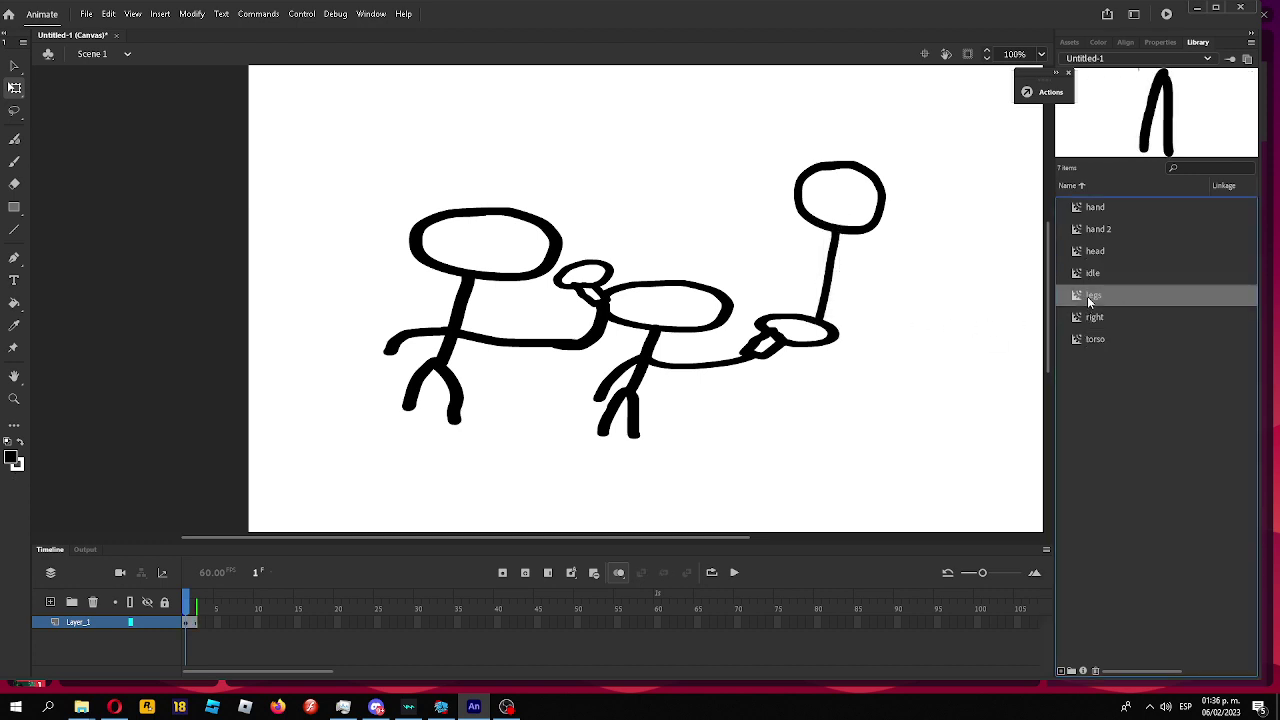
drag(1087, 296, 822, 375)
click(922, 374)
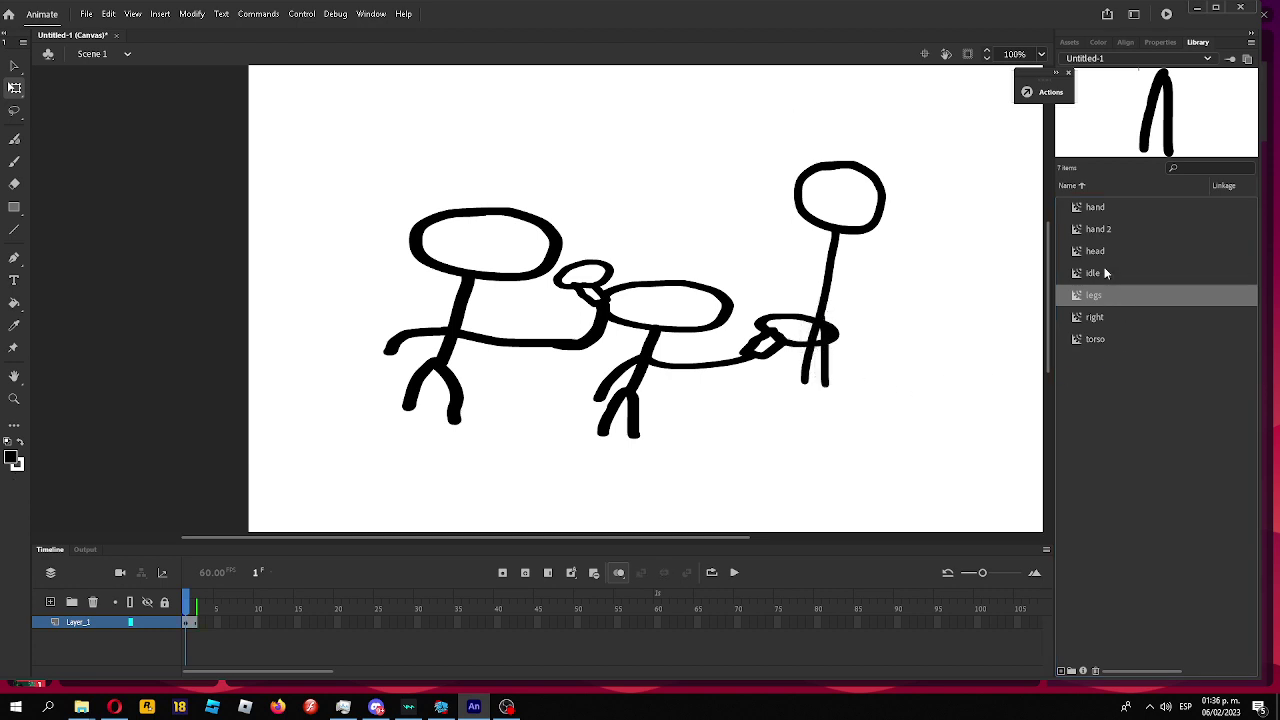
Attach the hand symbol, rotated clockwise, and the hand 2 symbol to the rightmost figure's torso as its arms.
drag(1095, 215, 895, 286)
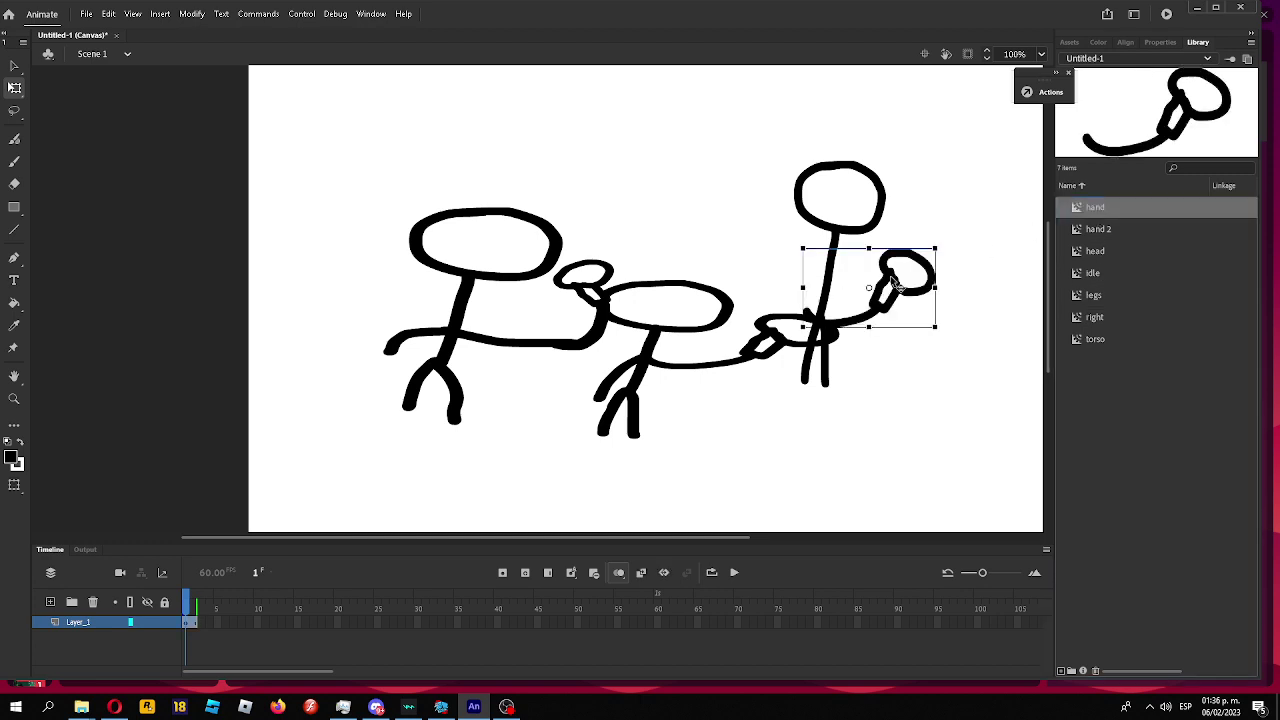
drag(803, 245, 845, 242)
drag(888, 301, 912, 306)
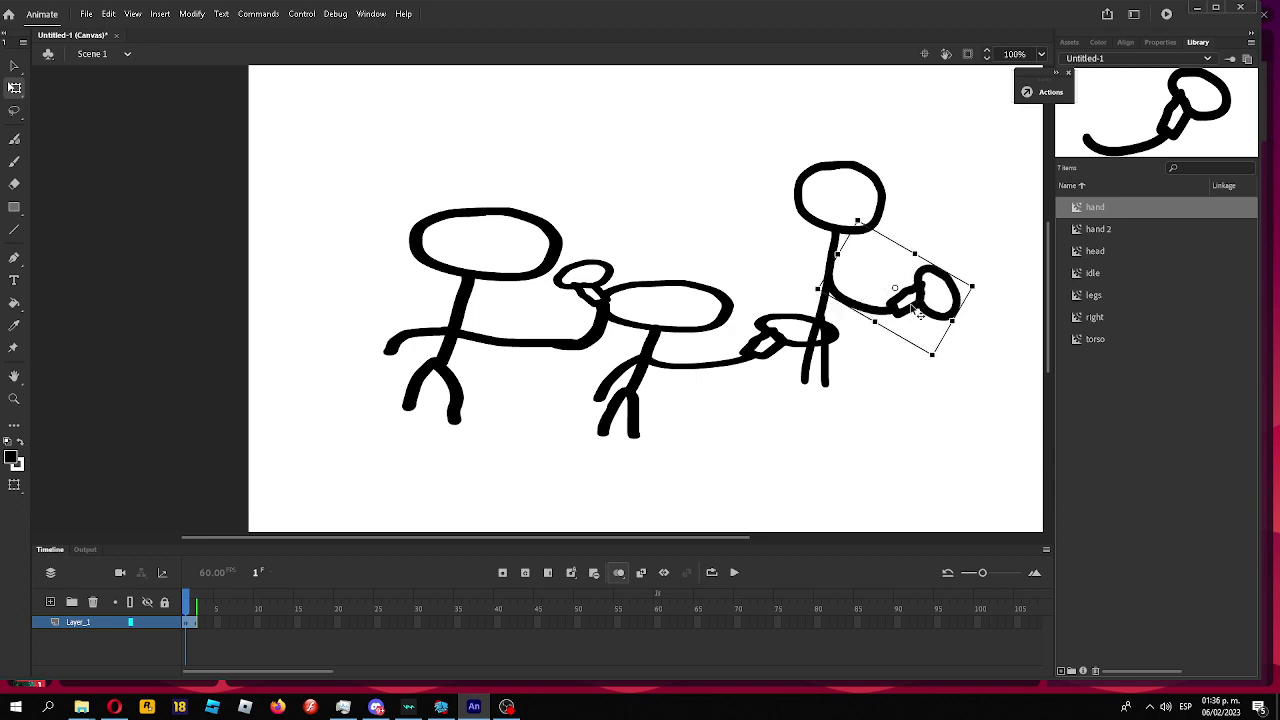
click(1047, 273)
drag(1098, 229, 808, 289)
Convert all parts of the rightmost figure into a movie clip symbol named left and open it for editing.
click(811, 384)
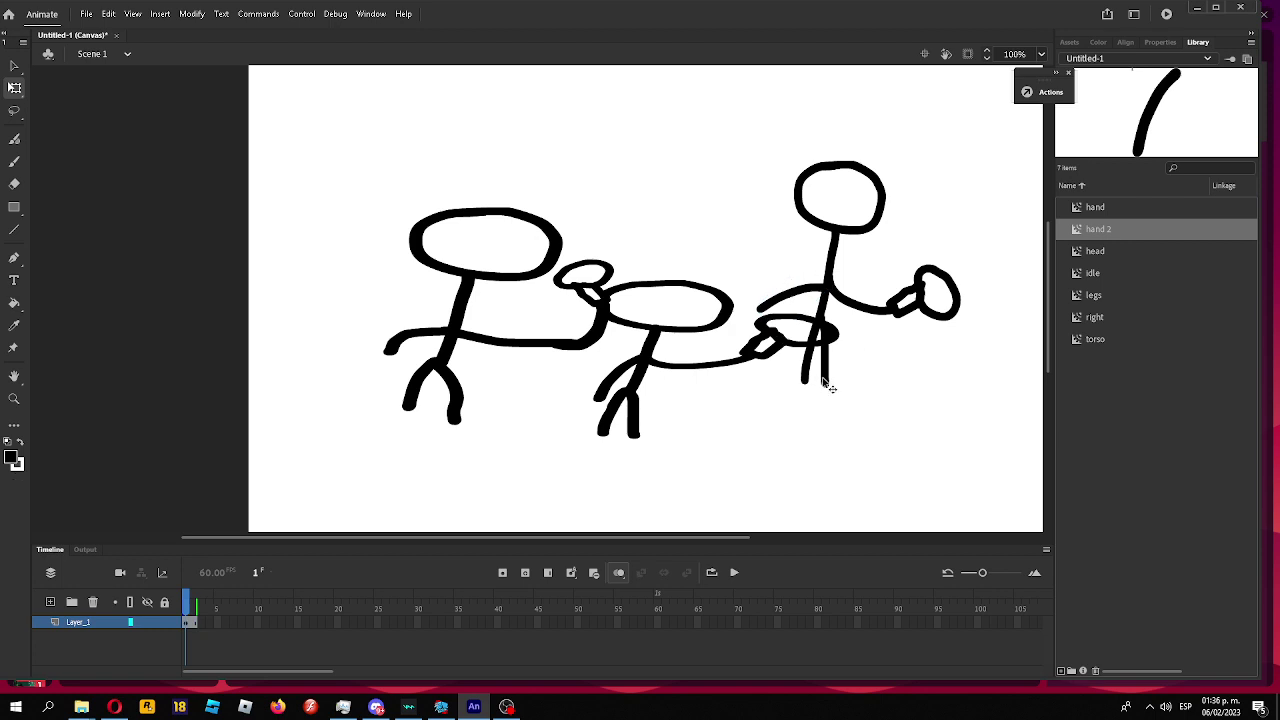
click(829, 378)
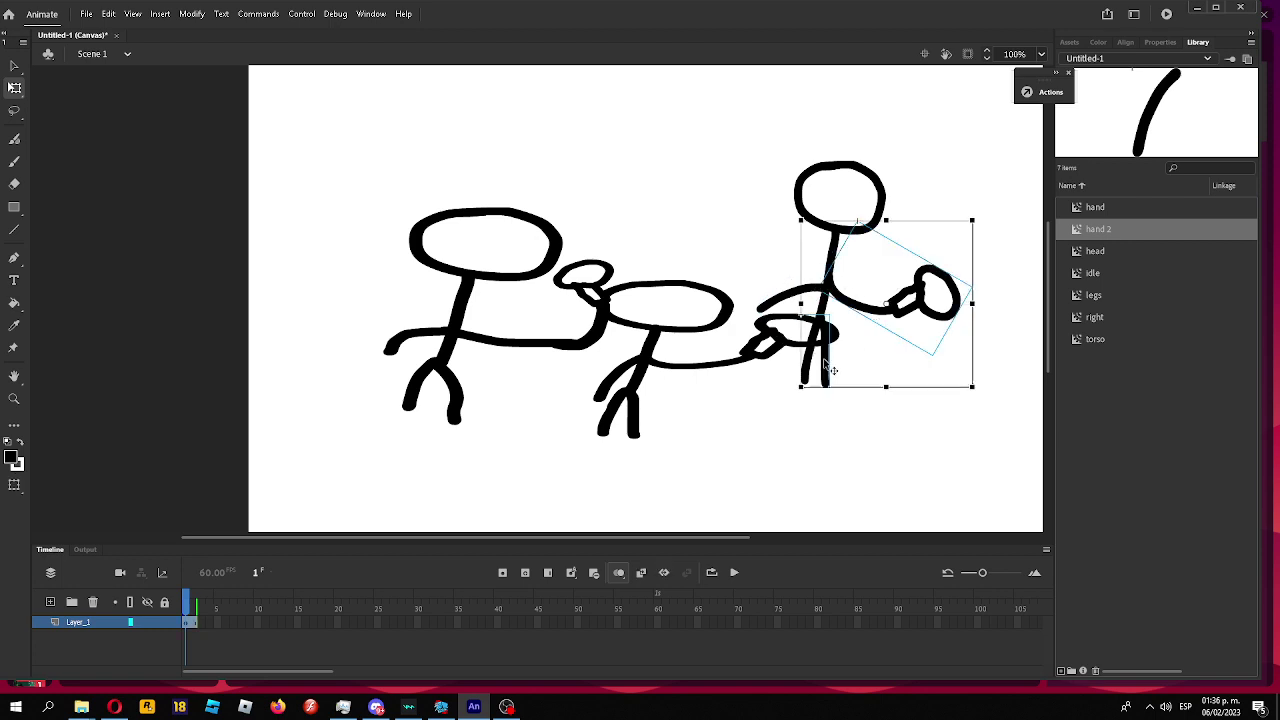
shift+click(786, 300)
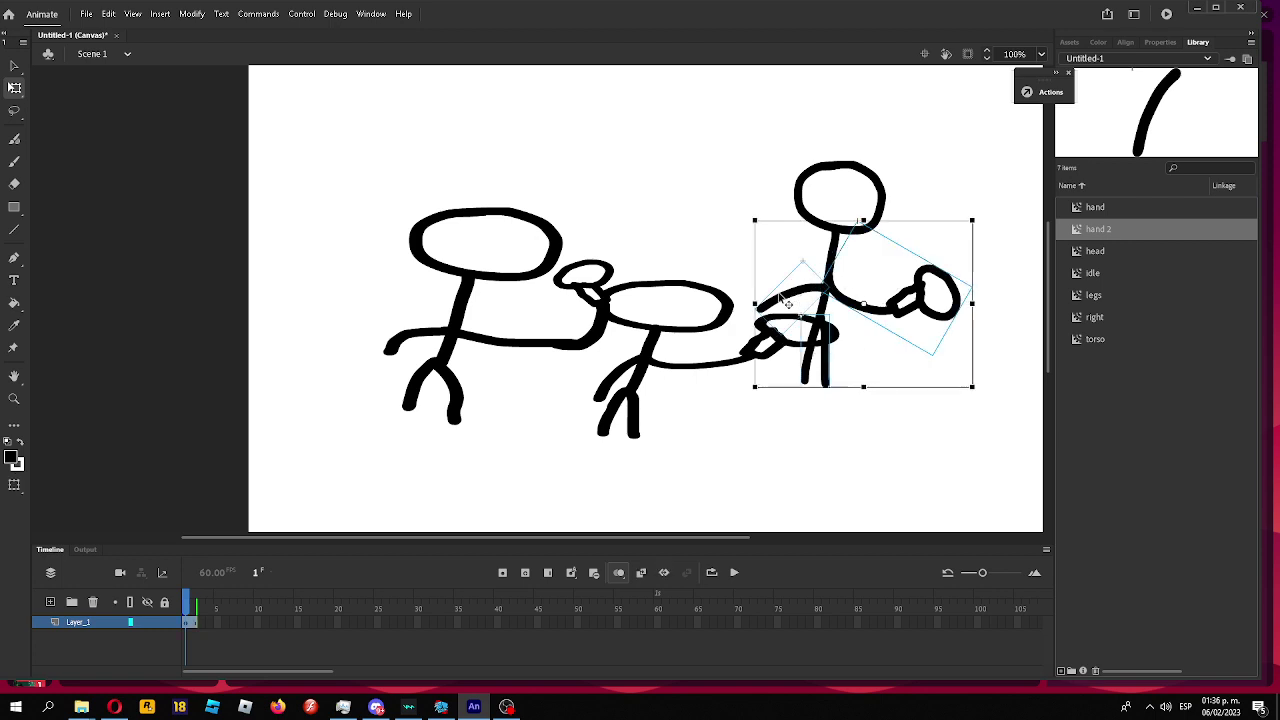
shift+click(838, 206)
right_click(831, 216)
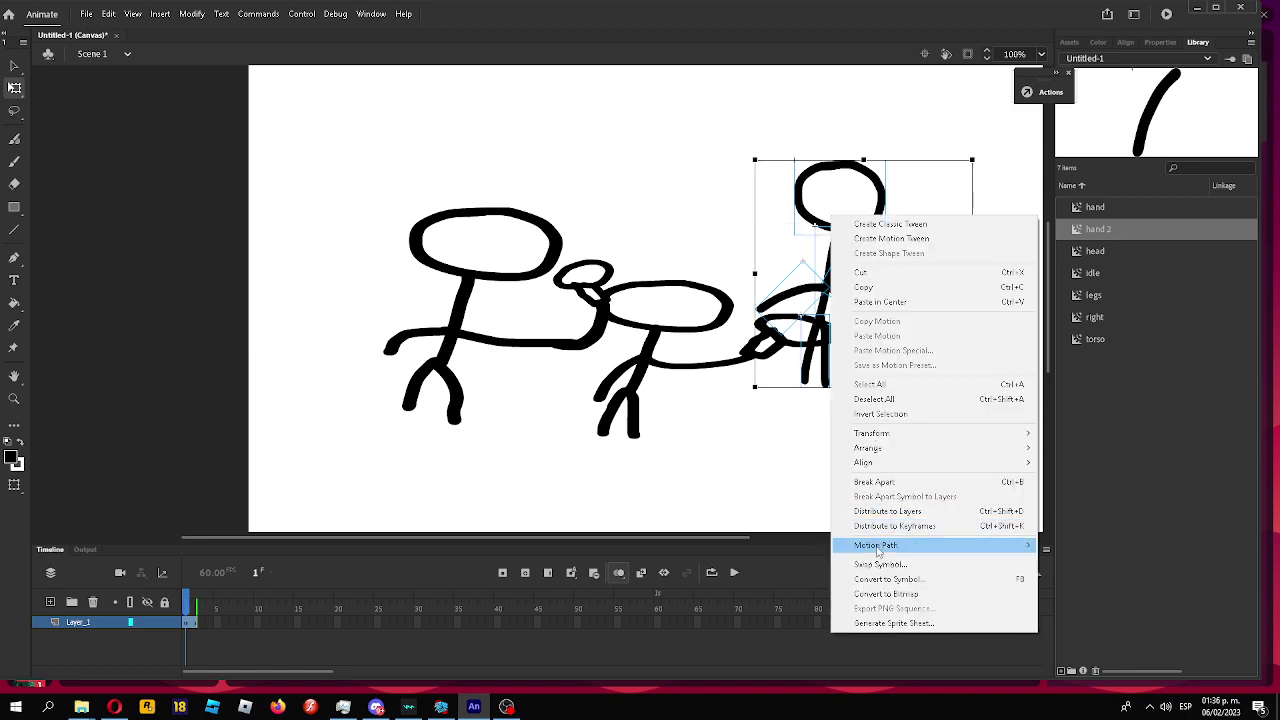
click(875, 580)
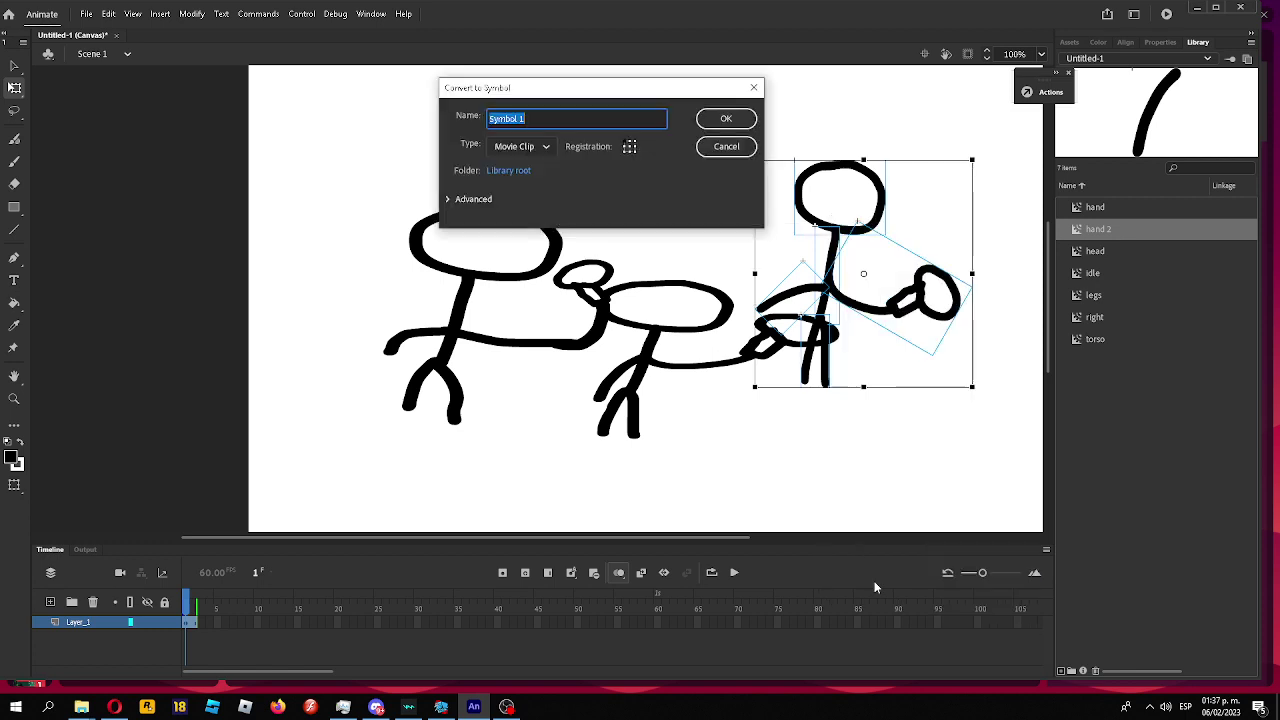
text(up)
key(Return)
double_click(828, 312)
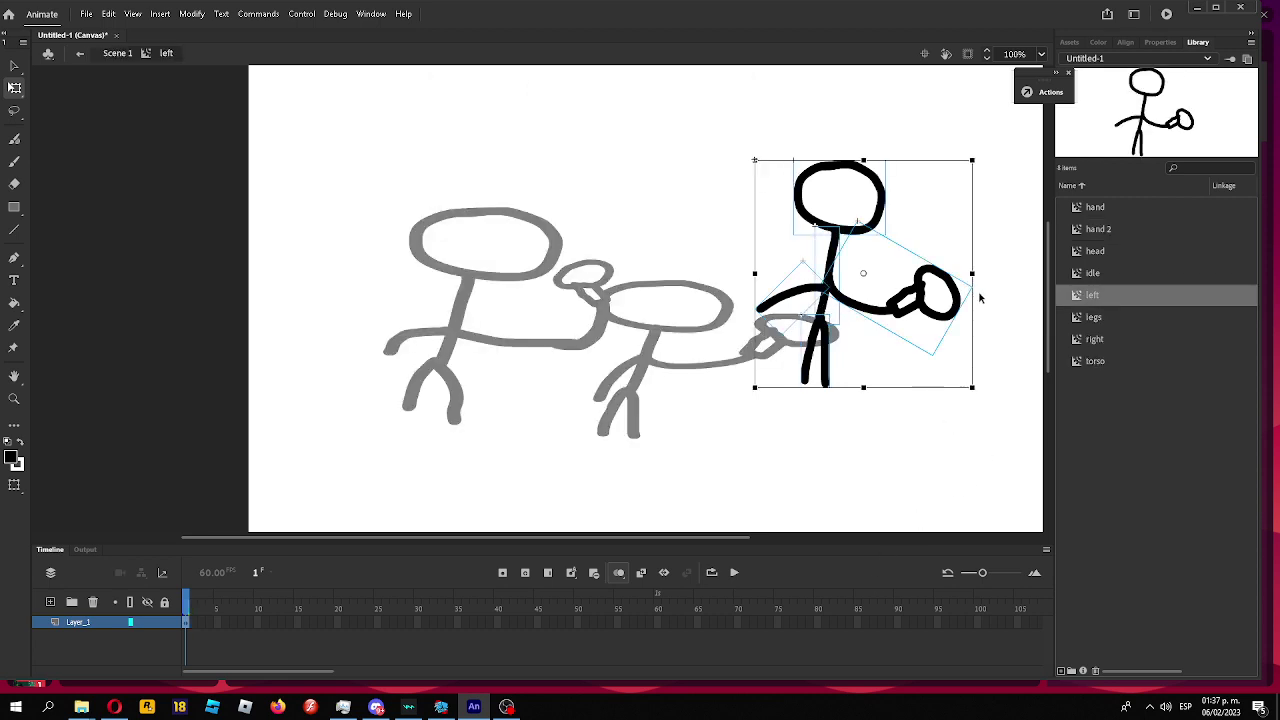
Add keyframes at frames 2 and 3, rotating the microphone arm slightly further upward on each.
key(F6)
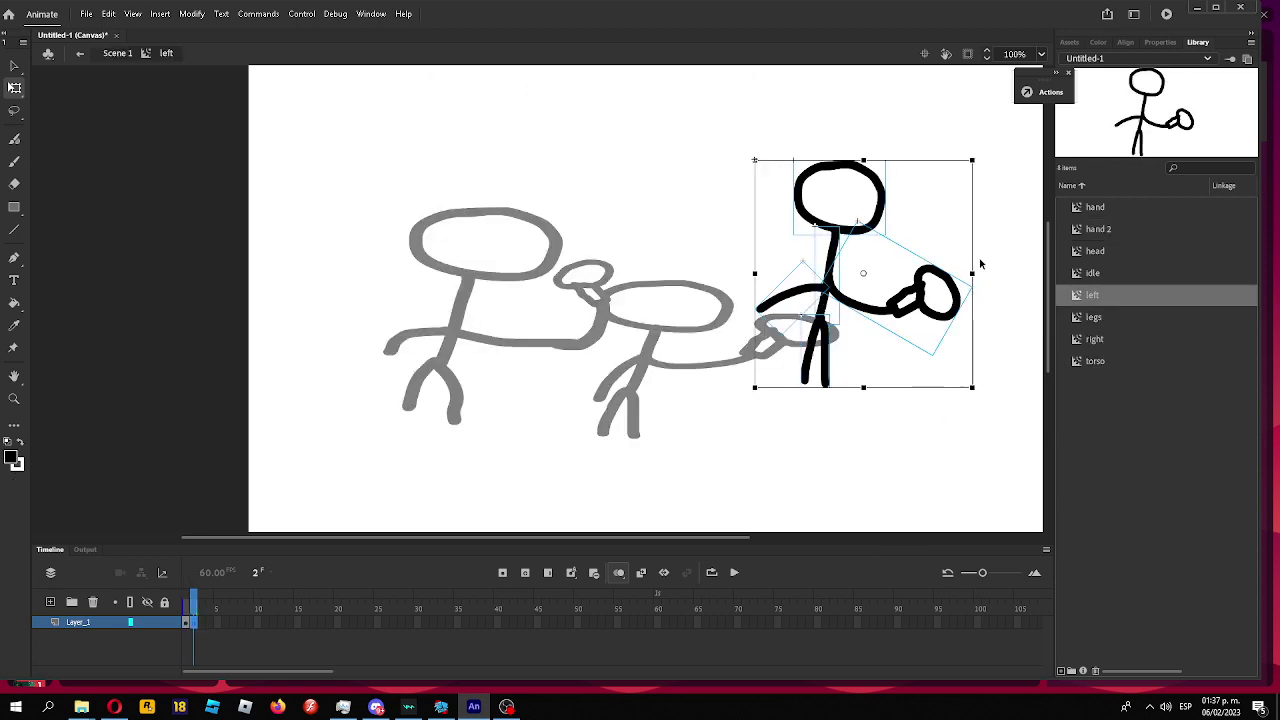
click(907, 326)
click(910, 314)
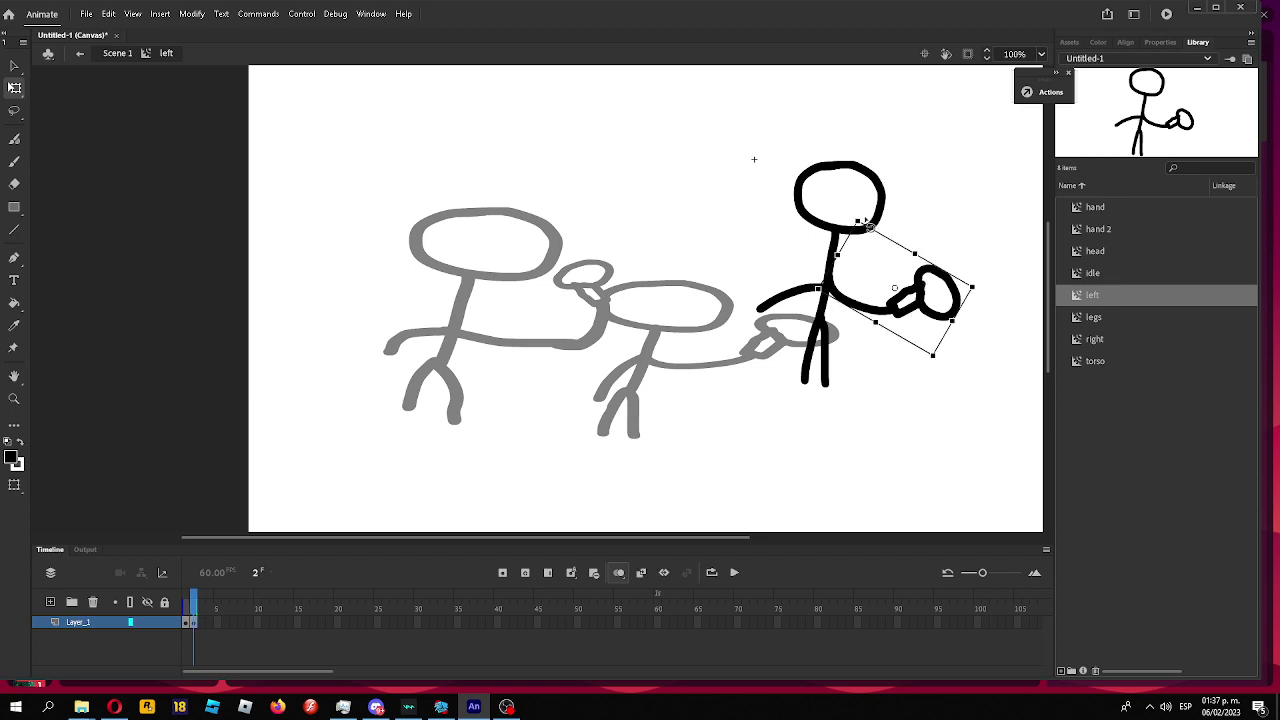
drag(910, 314, 899, 288)
key(F6)
click(1010, 258)
click(955, 287)
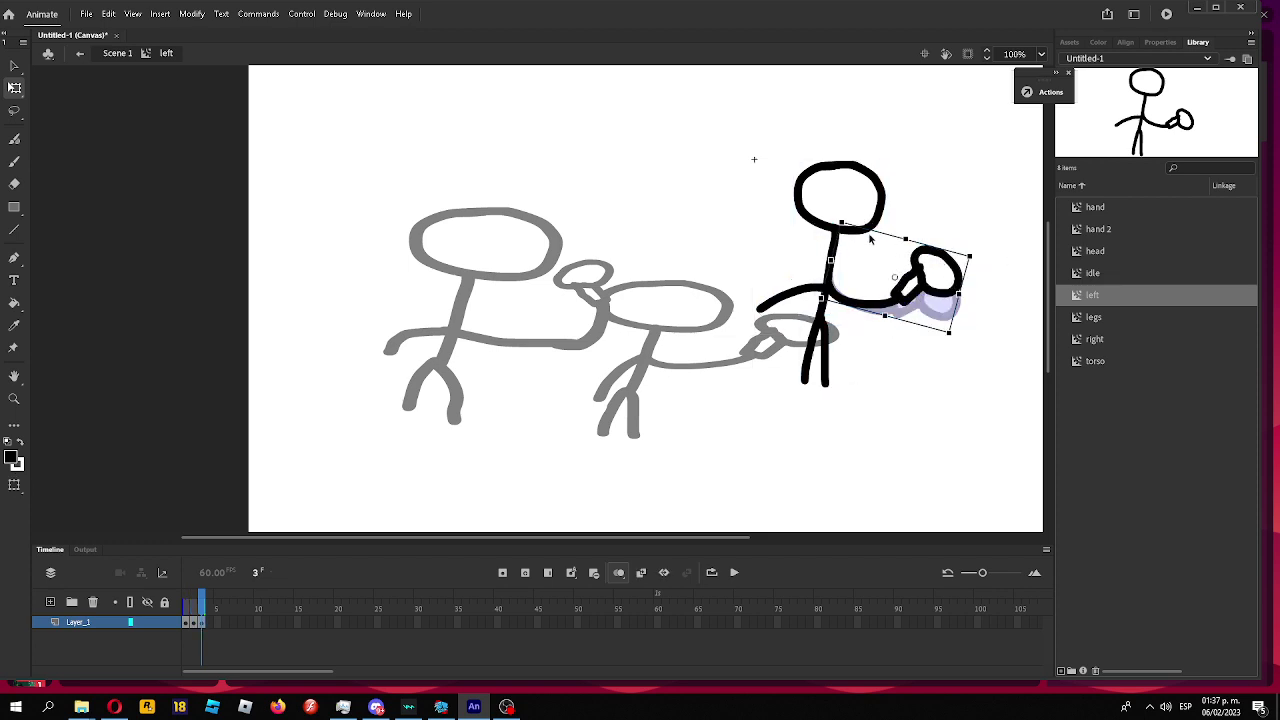
drag(845, 222, 921, 239)
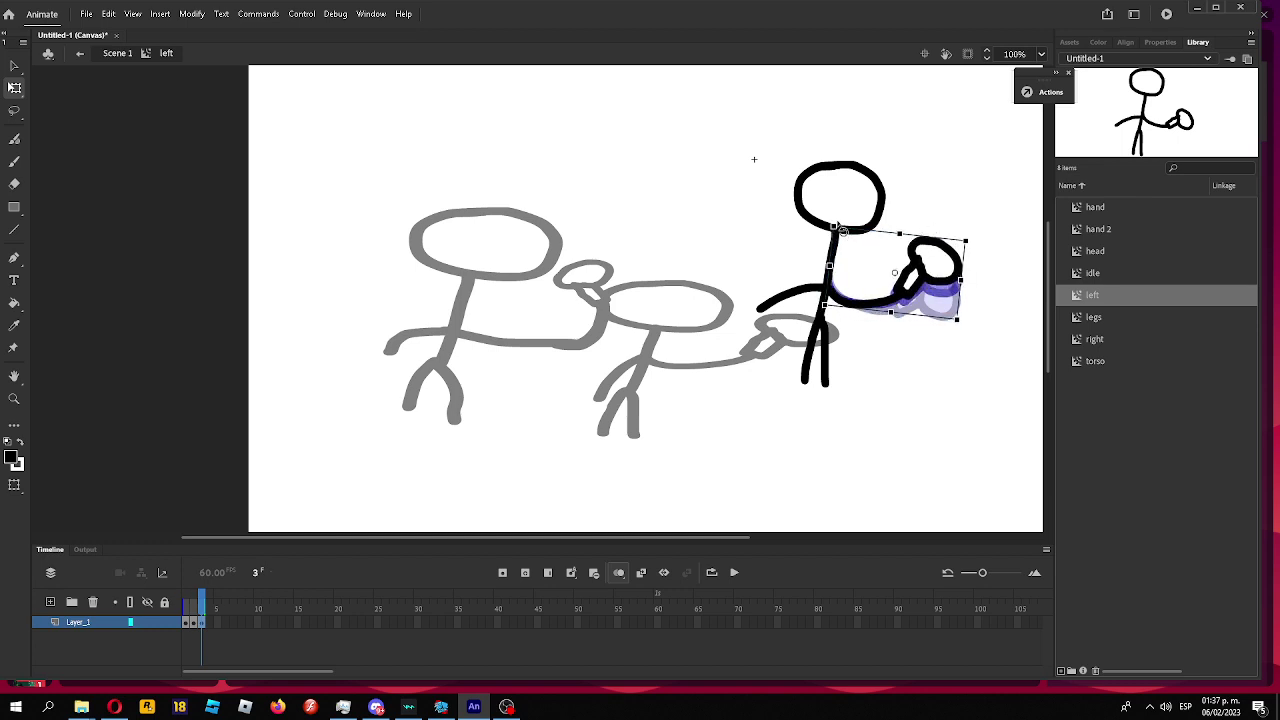
Add a keyframe at frame 4 with the microphone arm rotated slightly higher, and play back the animation.
key(F6)
click(1008, 217)
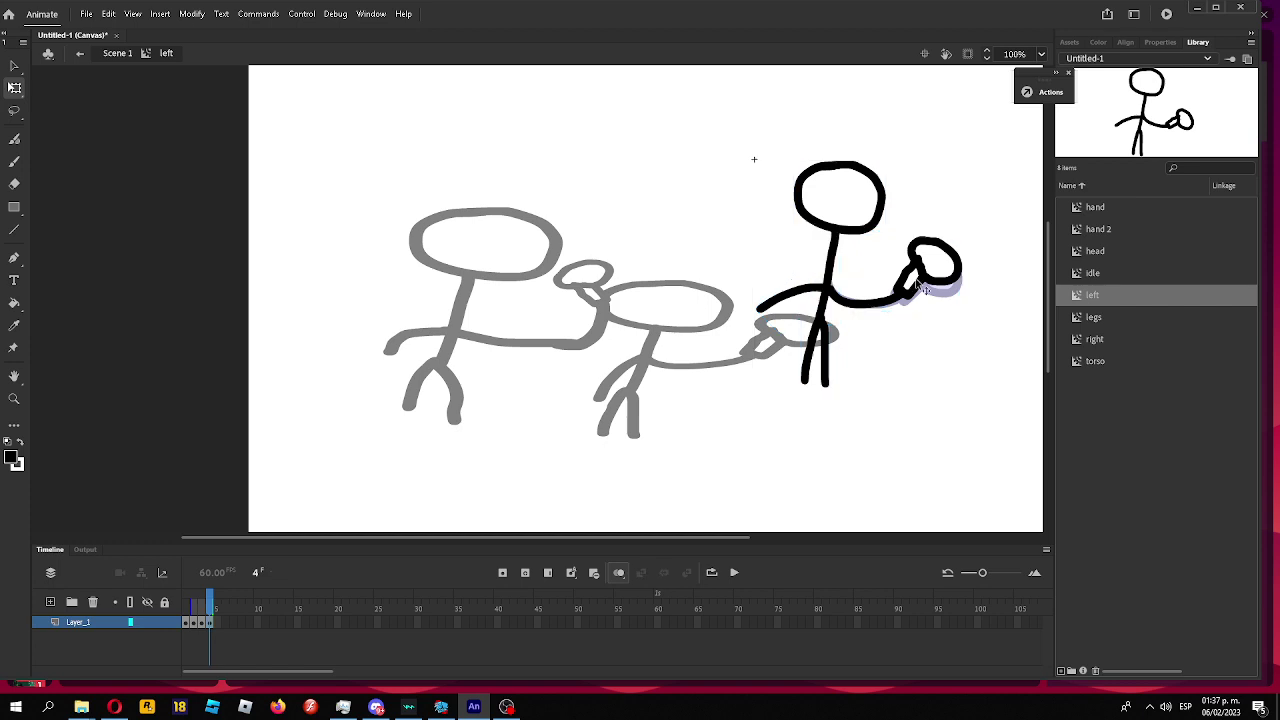
click(922, 288)
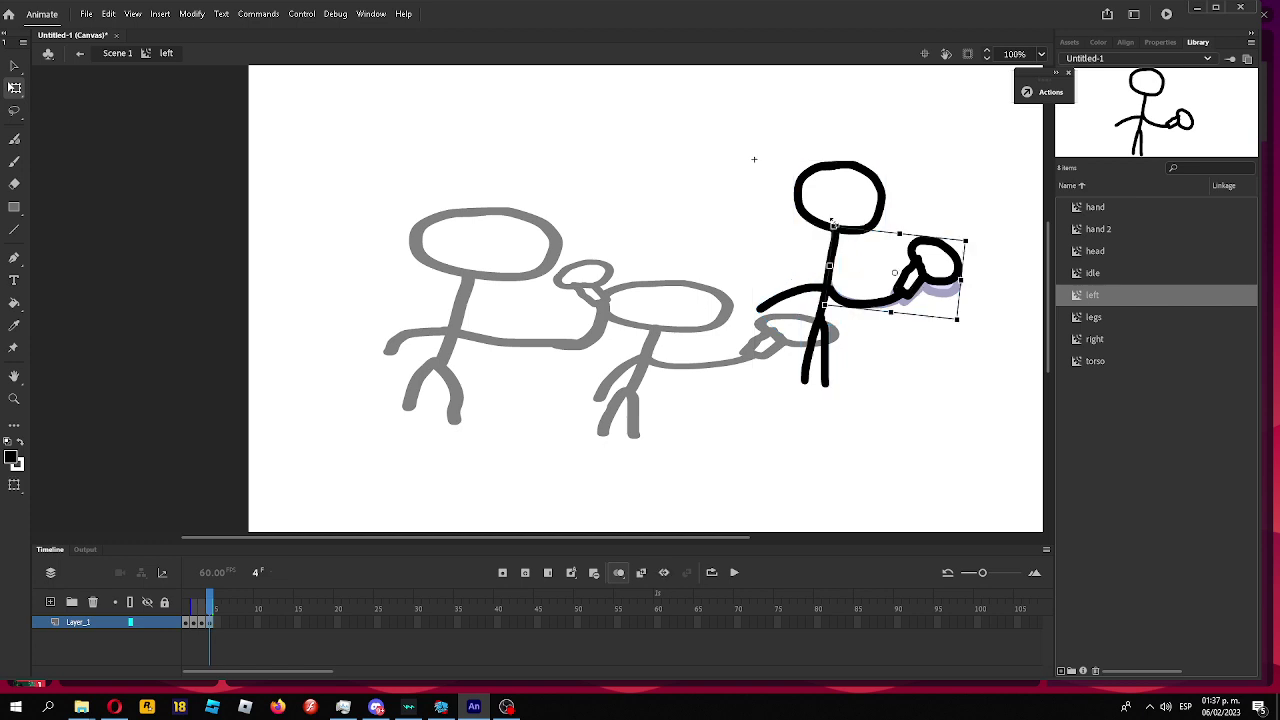
drag(835, 222, 830, 228)
key(Return)
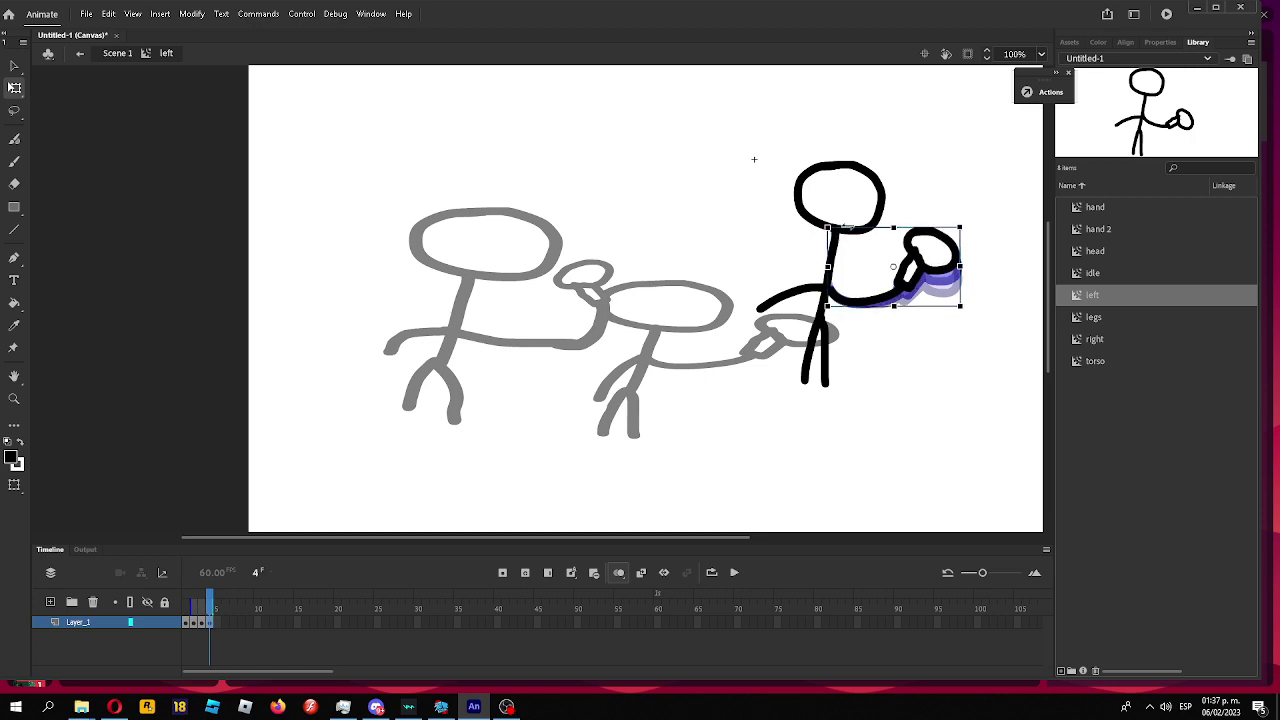
key(Return)
click(768, 299)
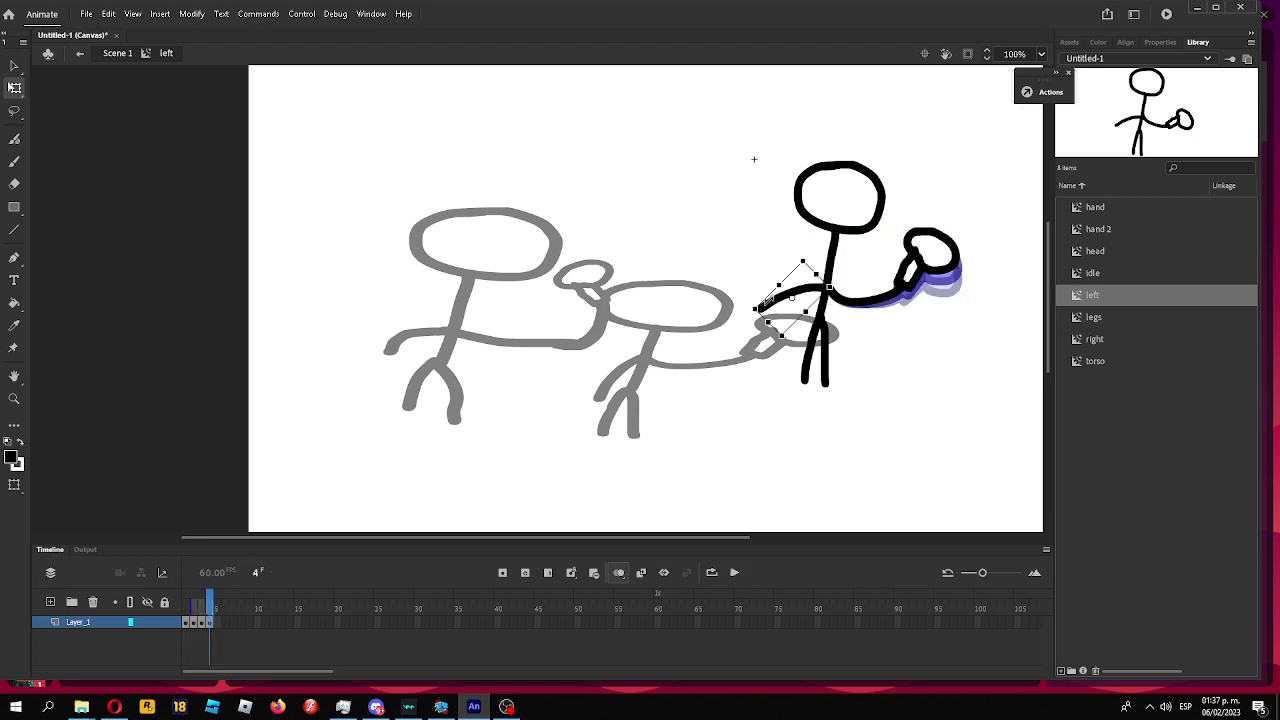
drag(807, 275, 723, 330)
key(ctrl+z)
Rotate the hand 2 arm downward around the shoulder on frame 1 and align the same arm on frame 2.
drag(210, 607, 186, 607)
click(807, 315)
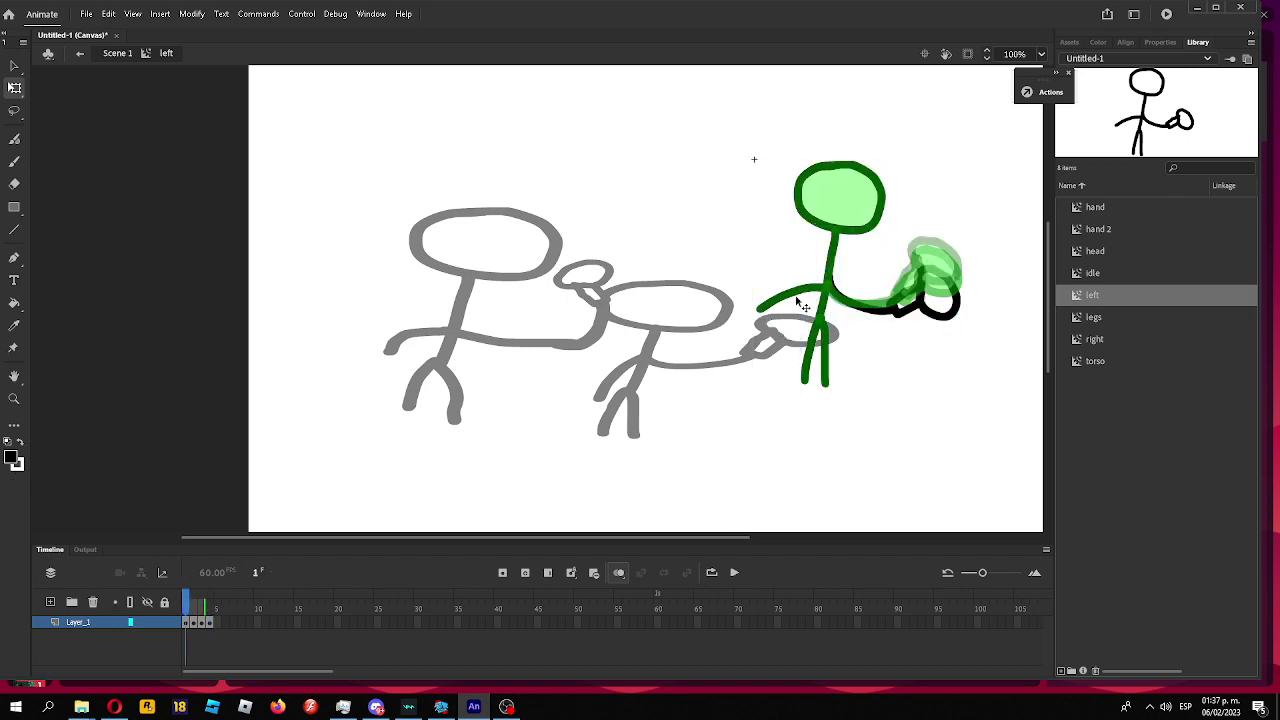
click(800, 303)
drag(803, 257, 806, 295)
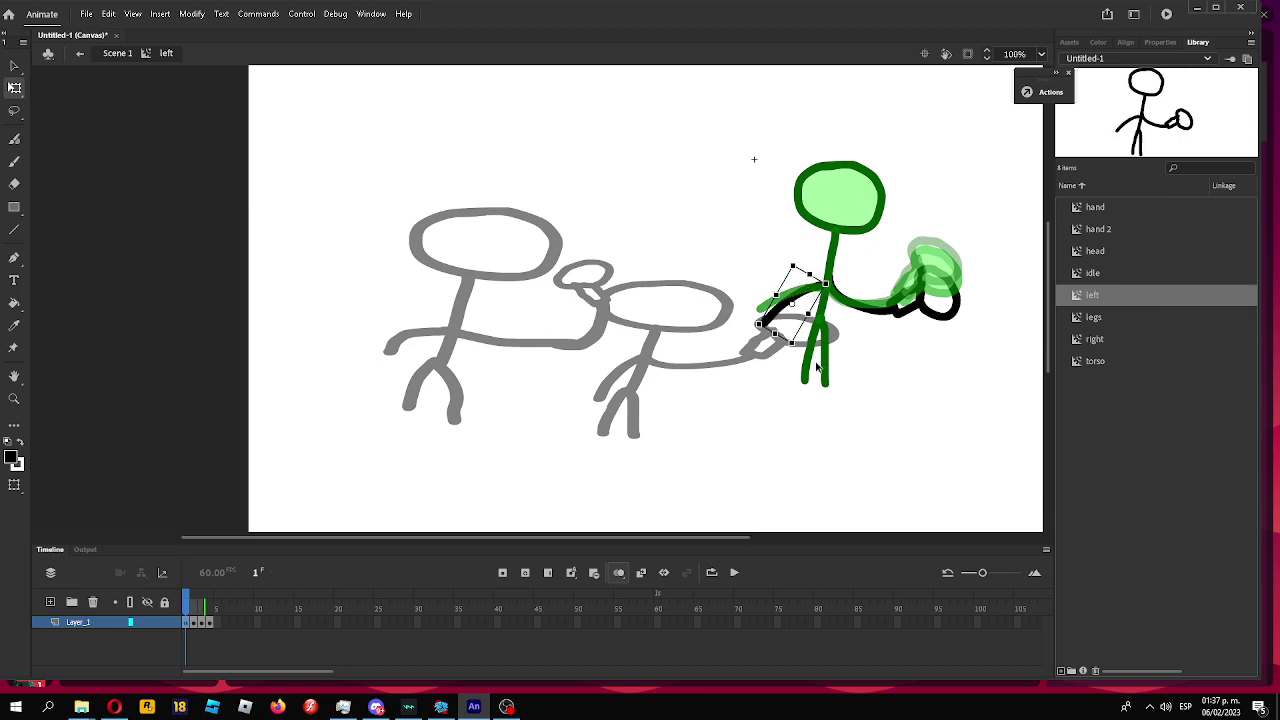
drag(985, 419, 899, 345)
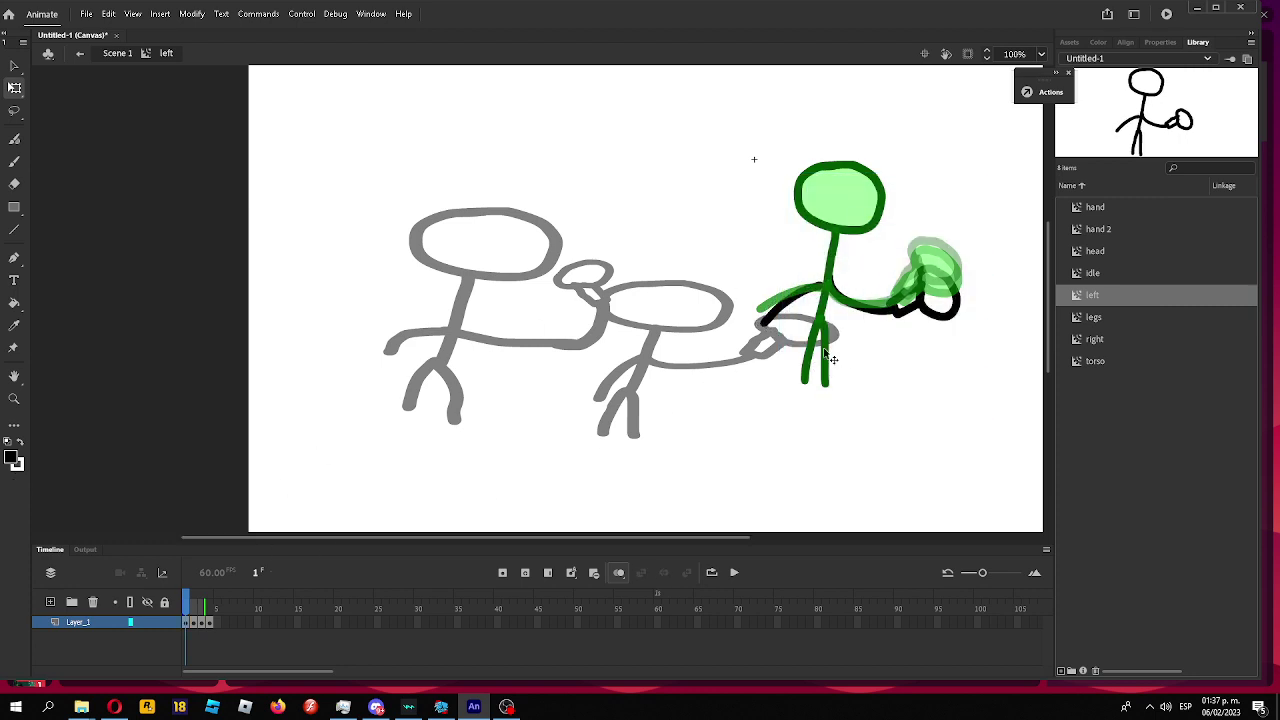
click(828, 348)
click(802, 305)
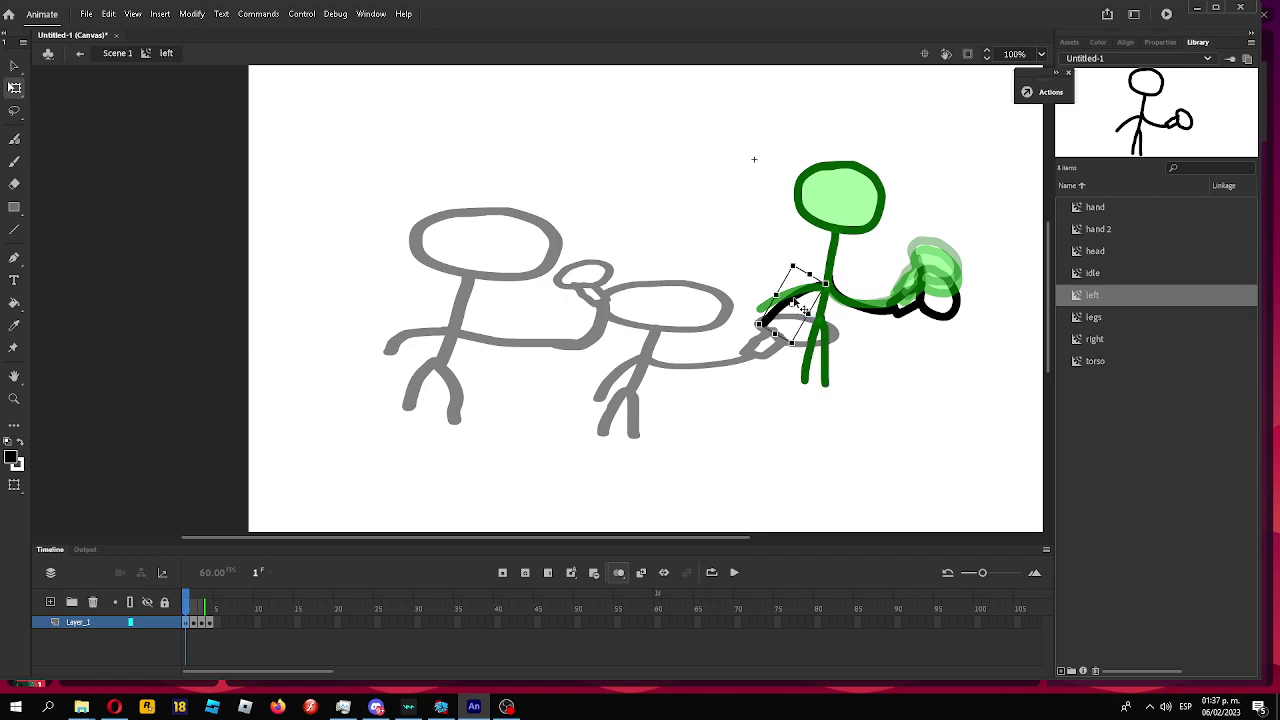
click(906, 357)
click(196, 607)
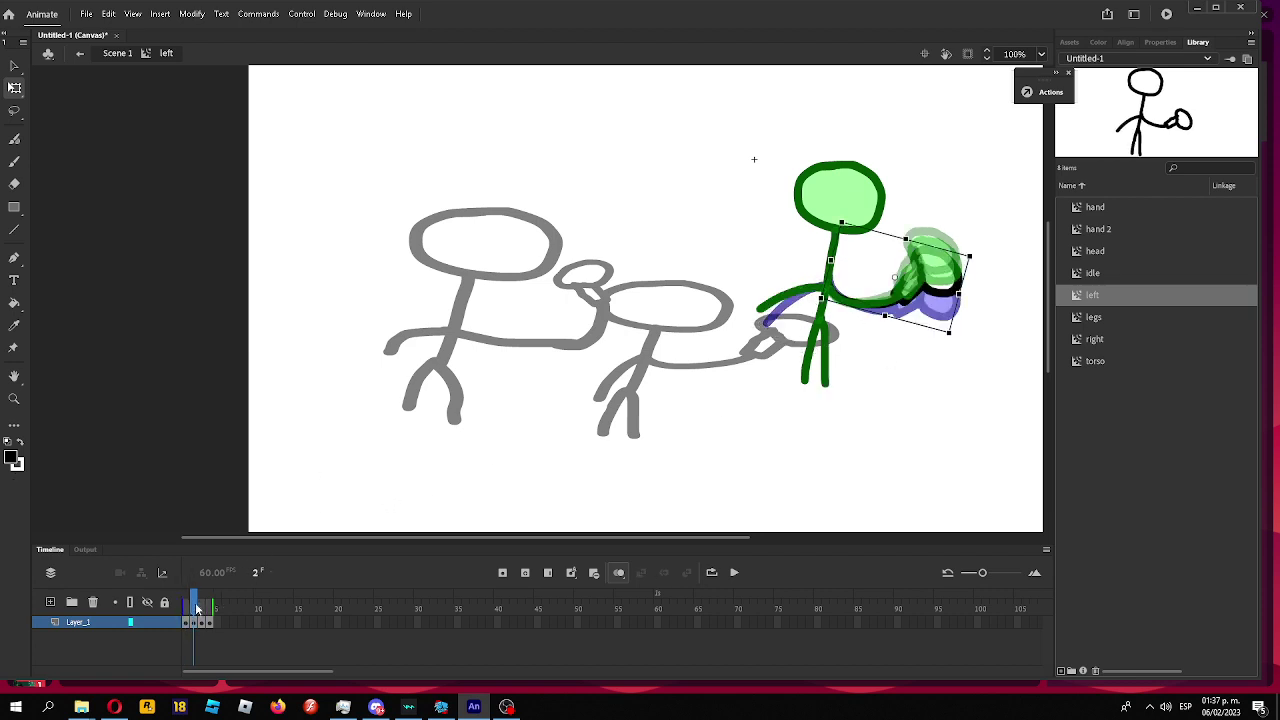
click(790, 292)
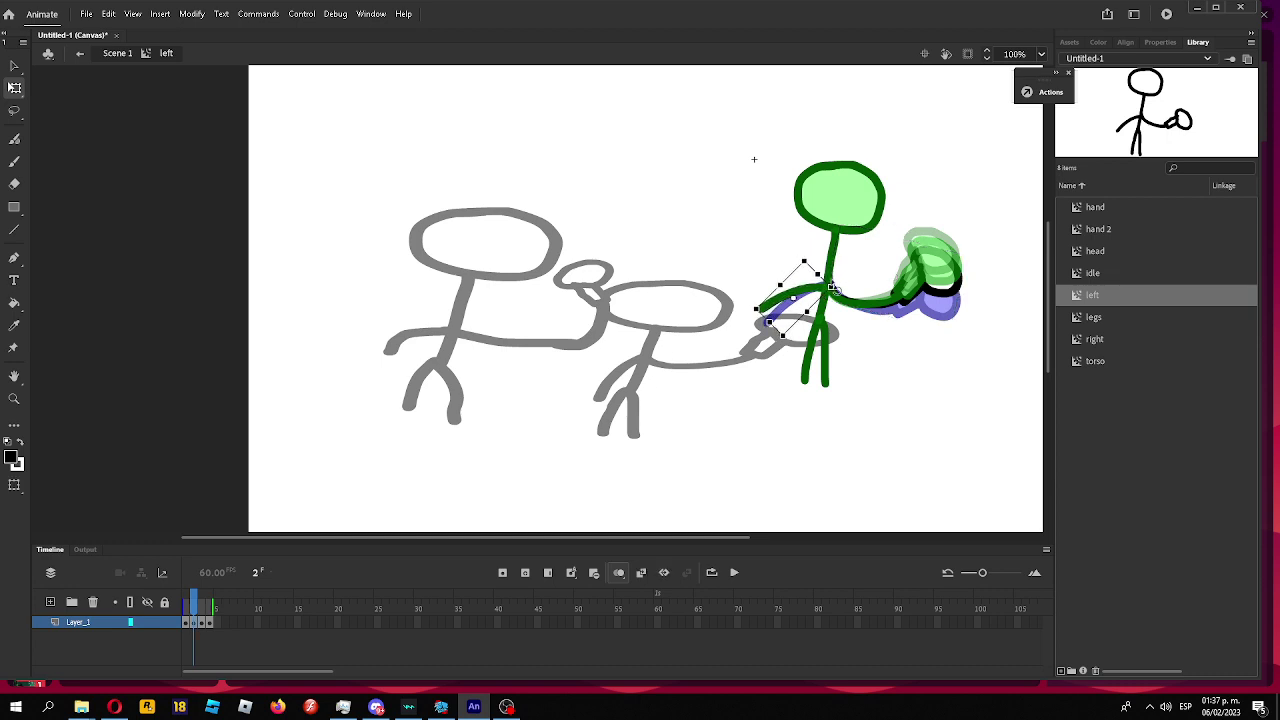
drag(204, 602, 216, 605)
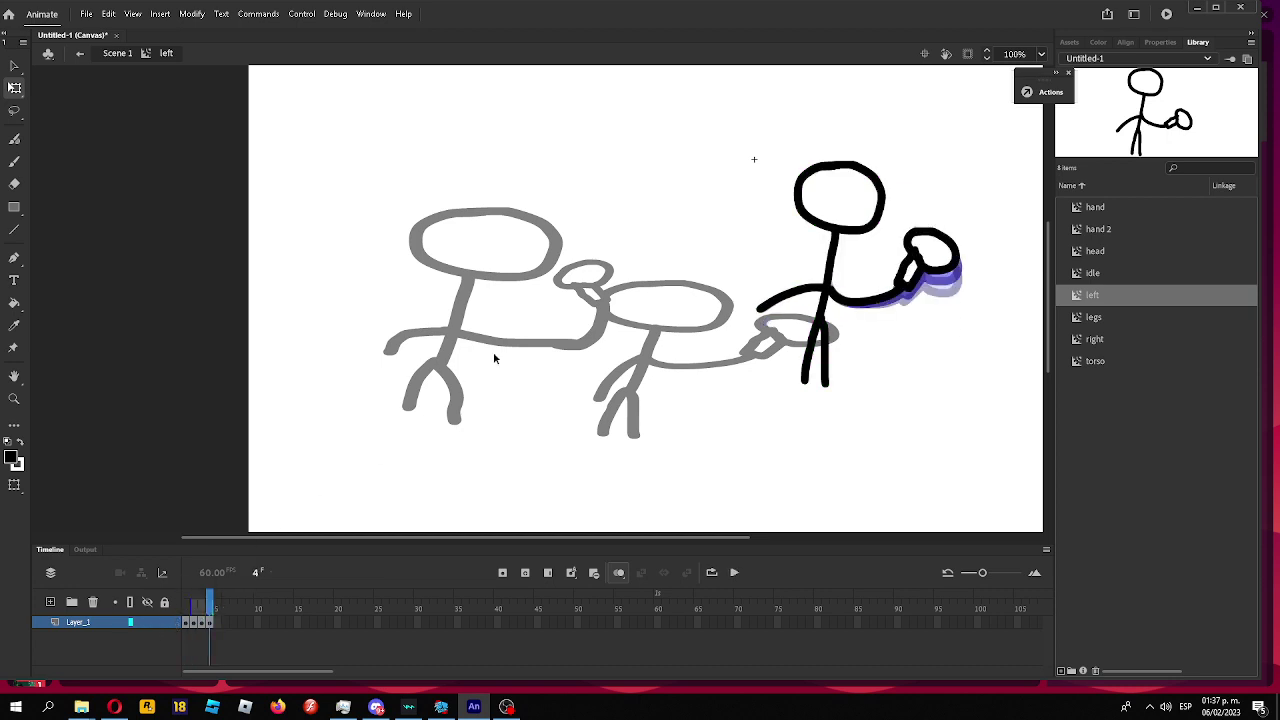
click(825, 225)
drag(858, 160, 869, 161)
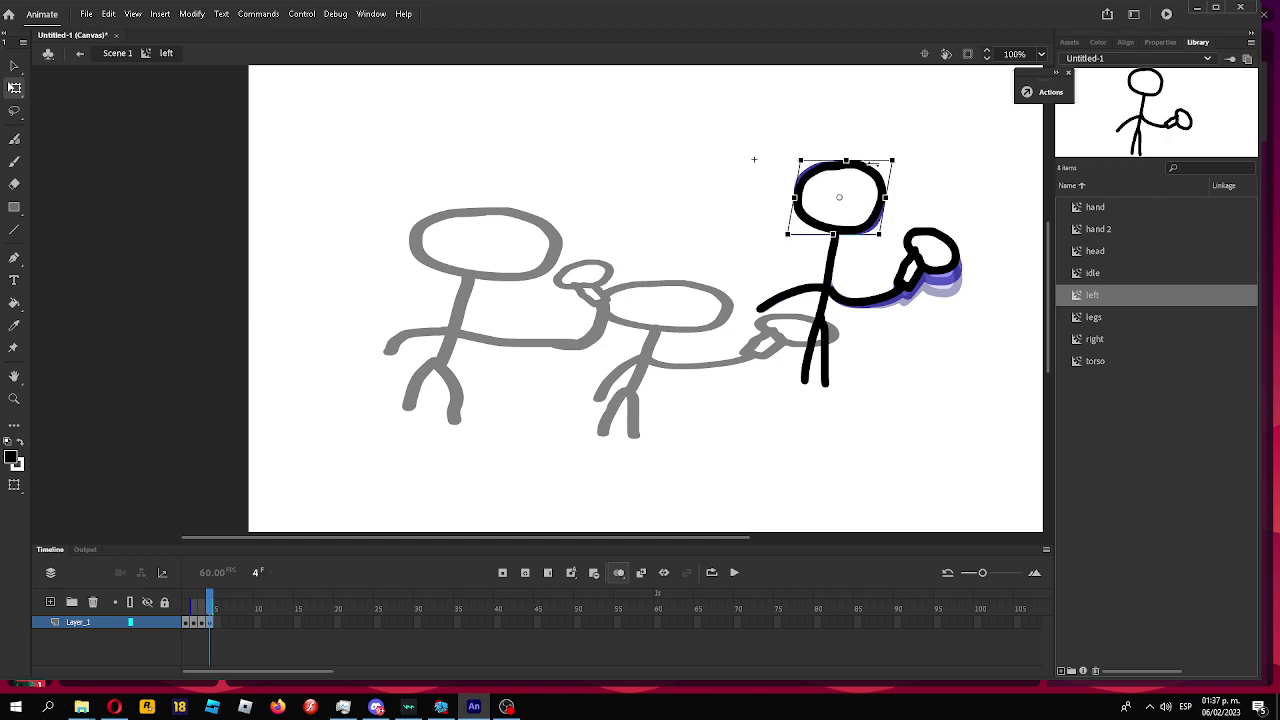
key(ctrl+z)
Skew the head on frame 1 so that its upper edge leans clearly to the right.
drag(208, 602, 188, 584)
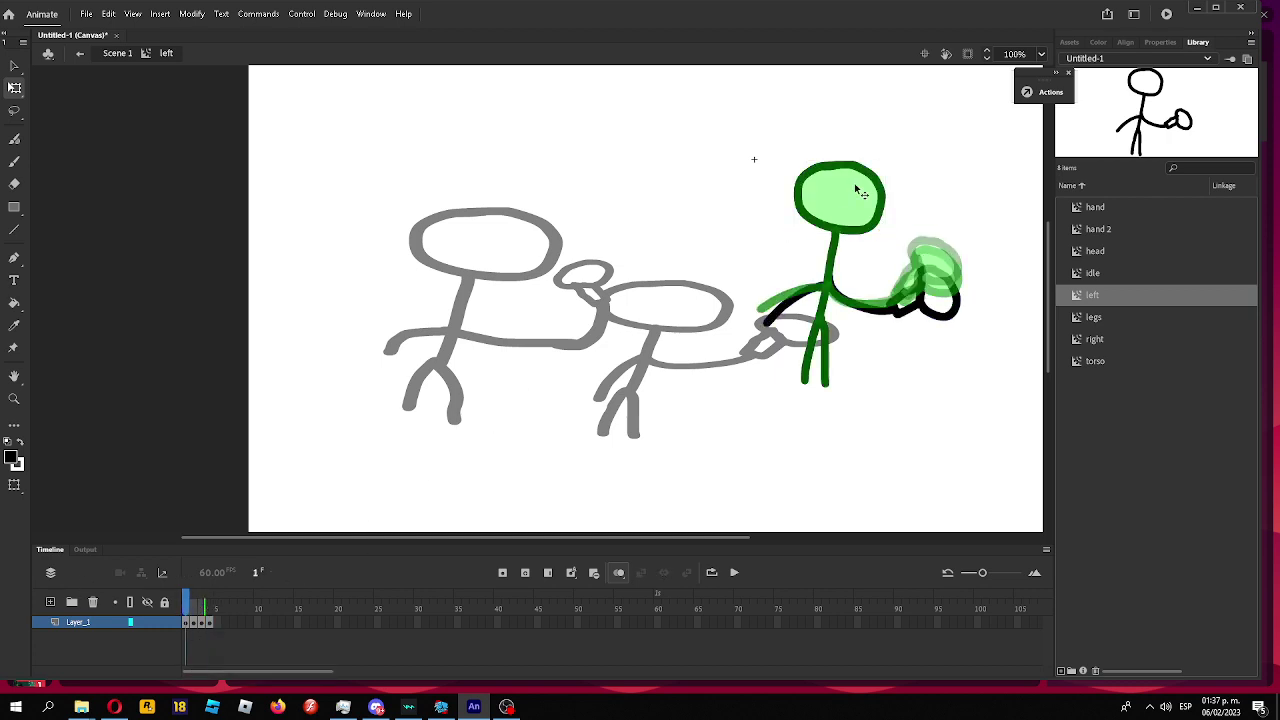
click(853, 184)
key(.)
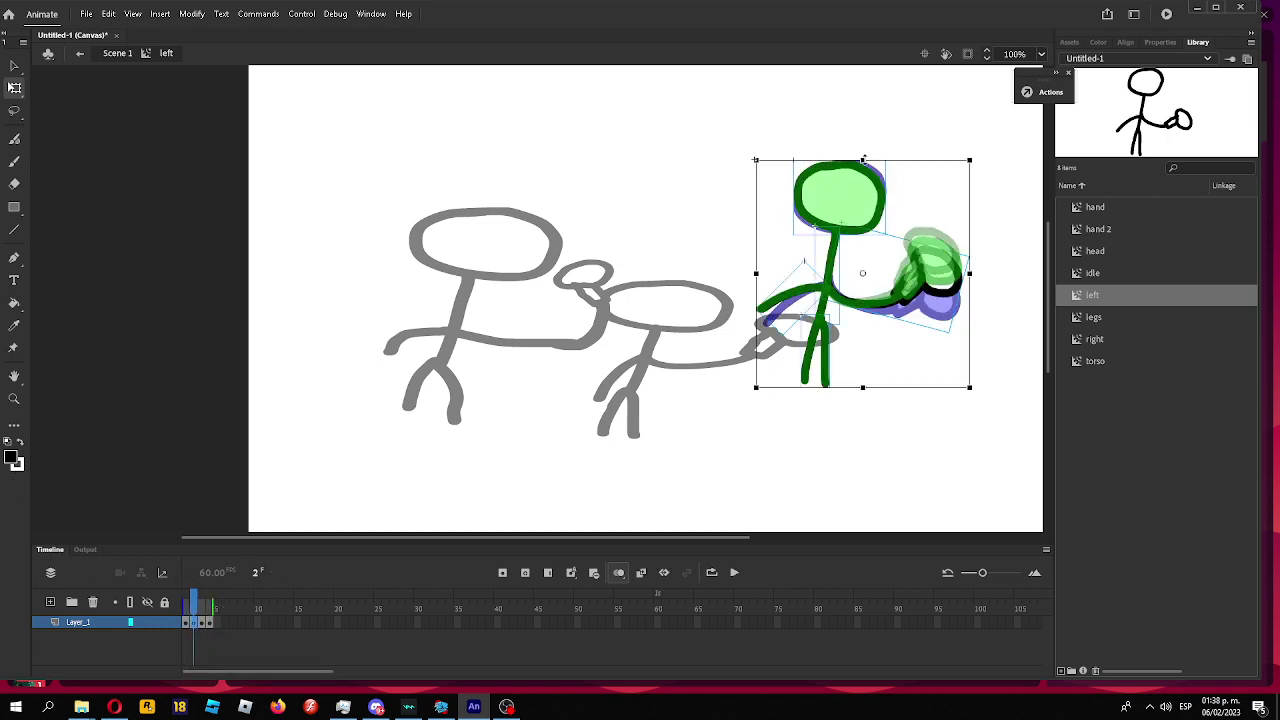
click(878, 185)
drag(863, 160, 869, 159)
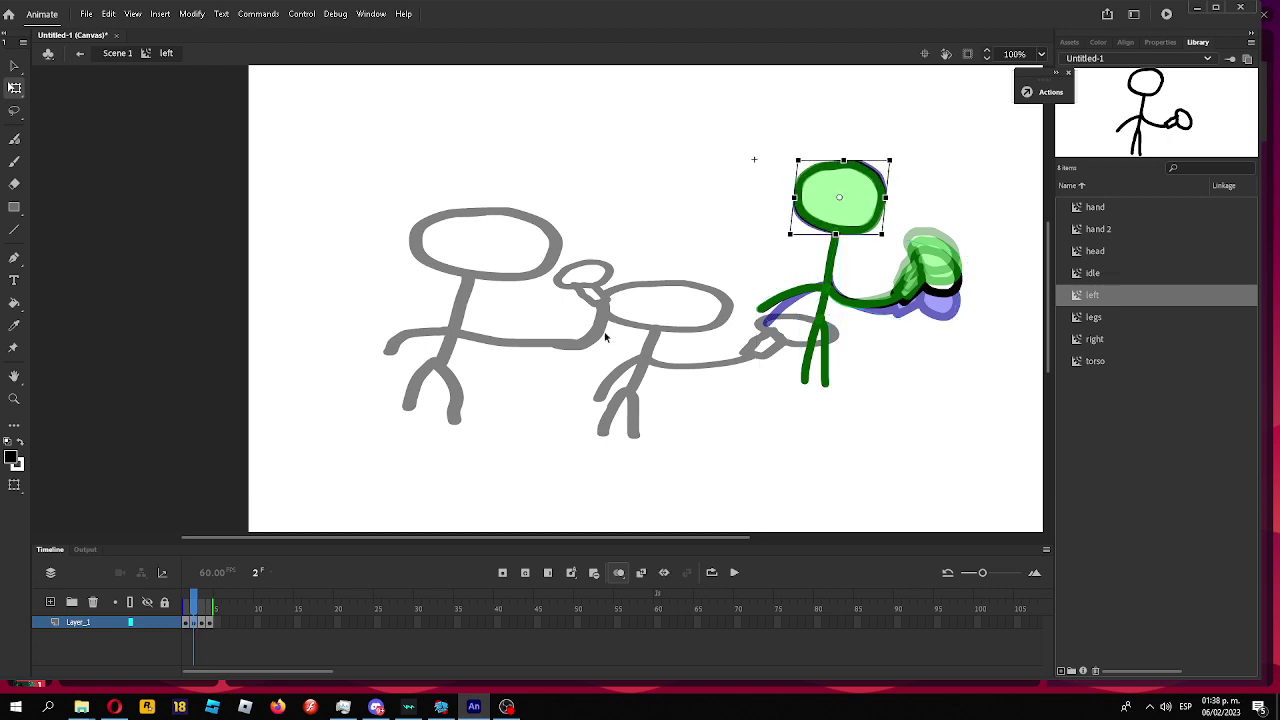
click(198, 593)
click(188, 611)
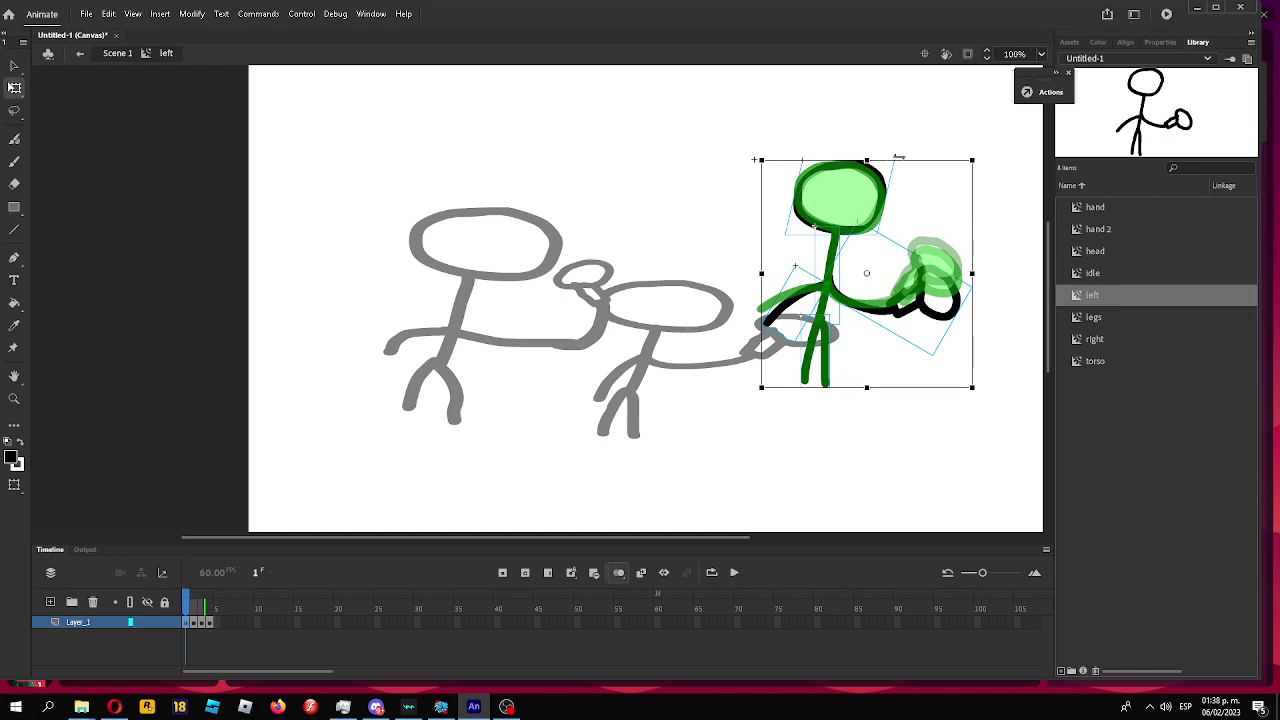
click(929, 143)
click(866, 211)
drag(878, 163, 888, 163)
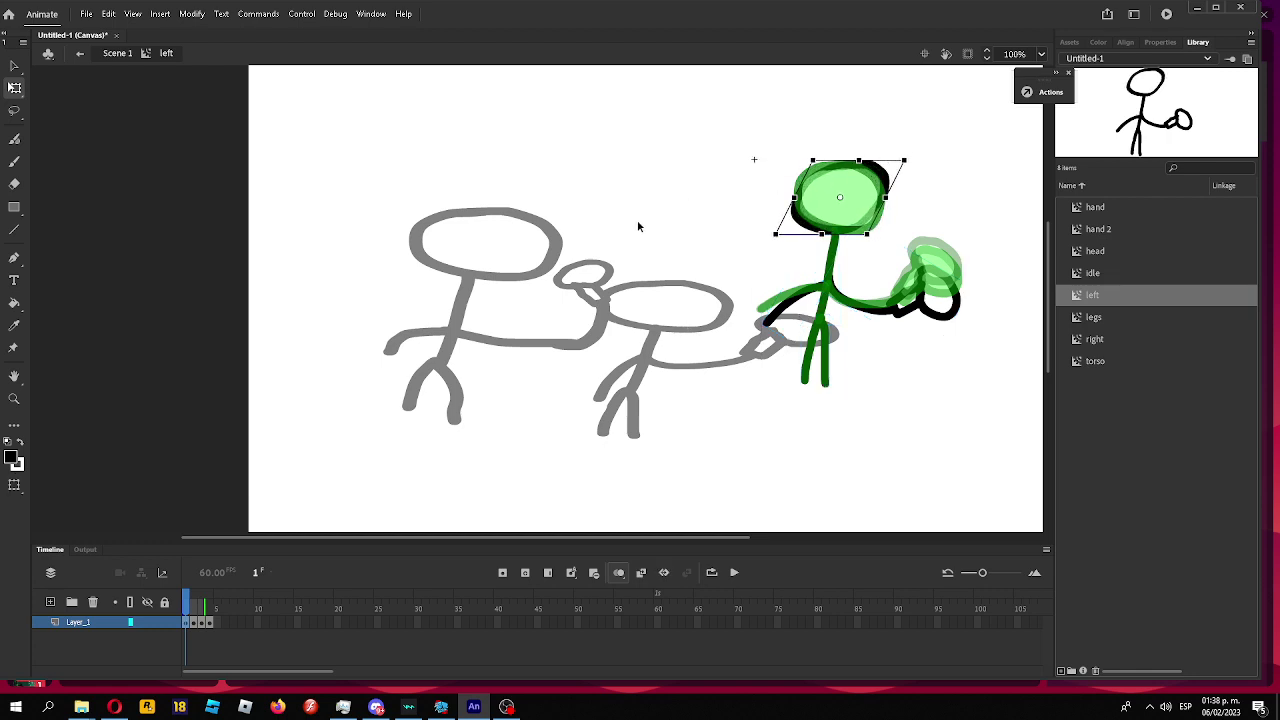
click(636, 228)
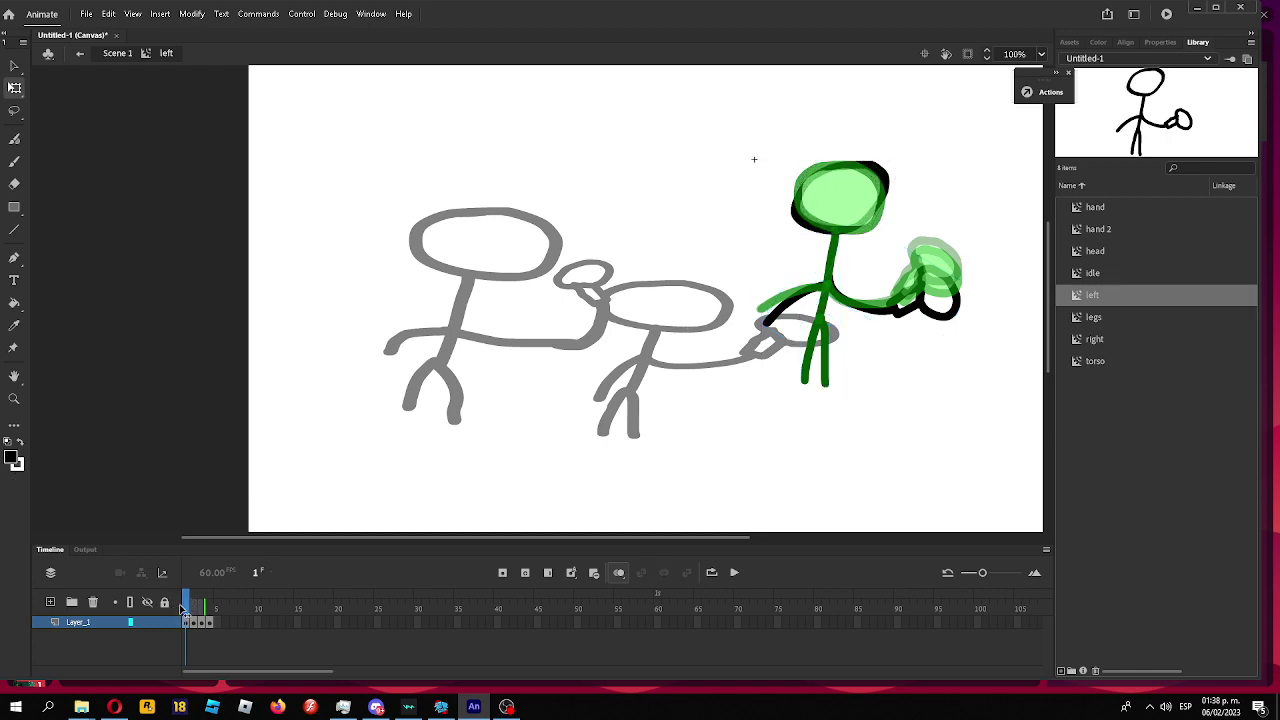
Skew the head slightly to the right on frames 2 and 3, and play back the animation.
click(195, 609)
click(838, 193)
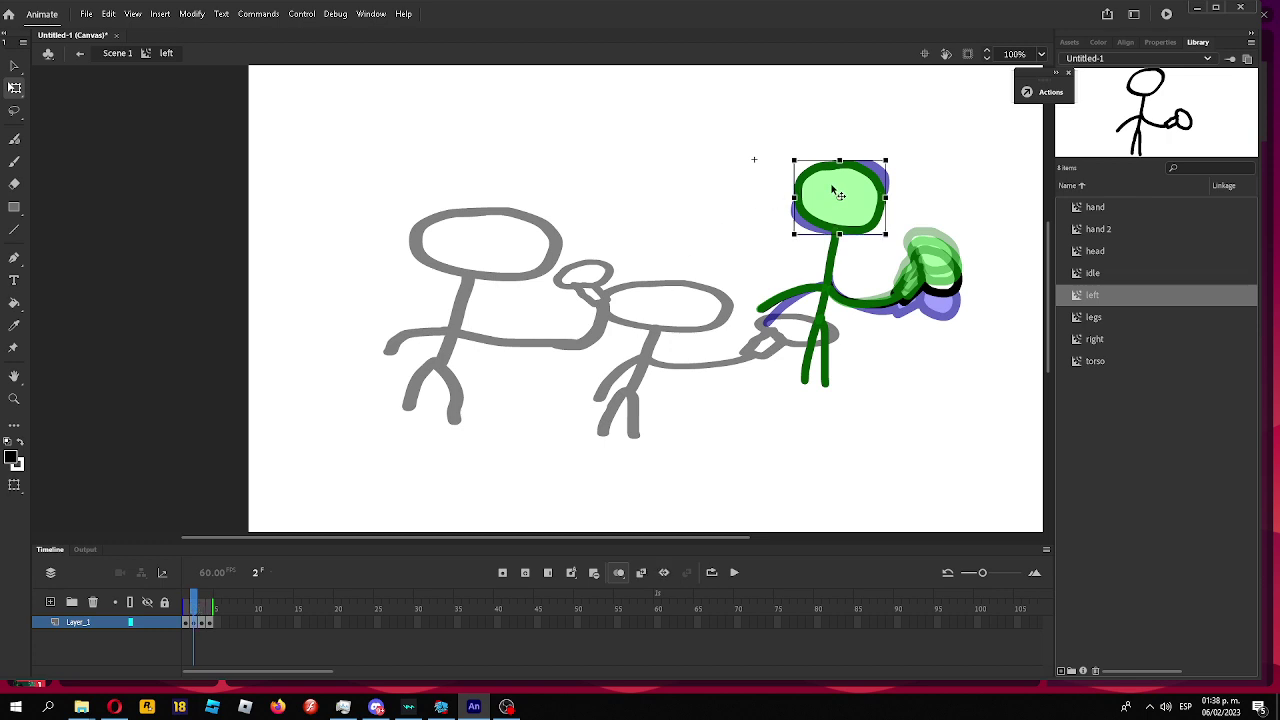
key(F6)
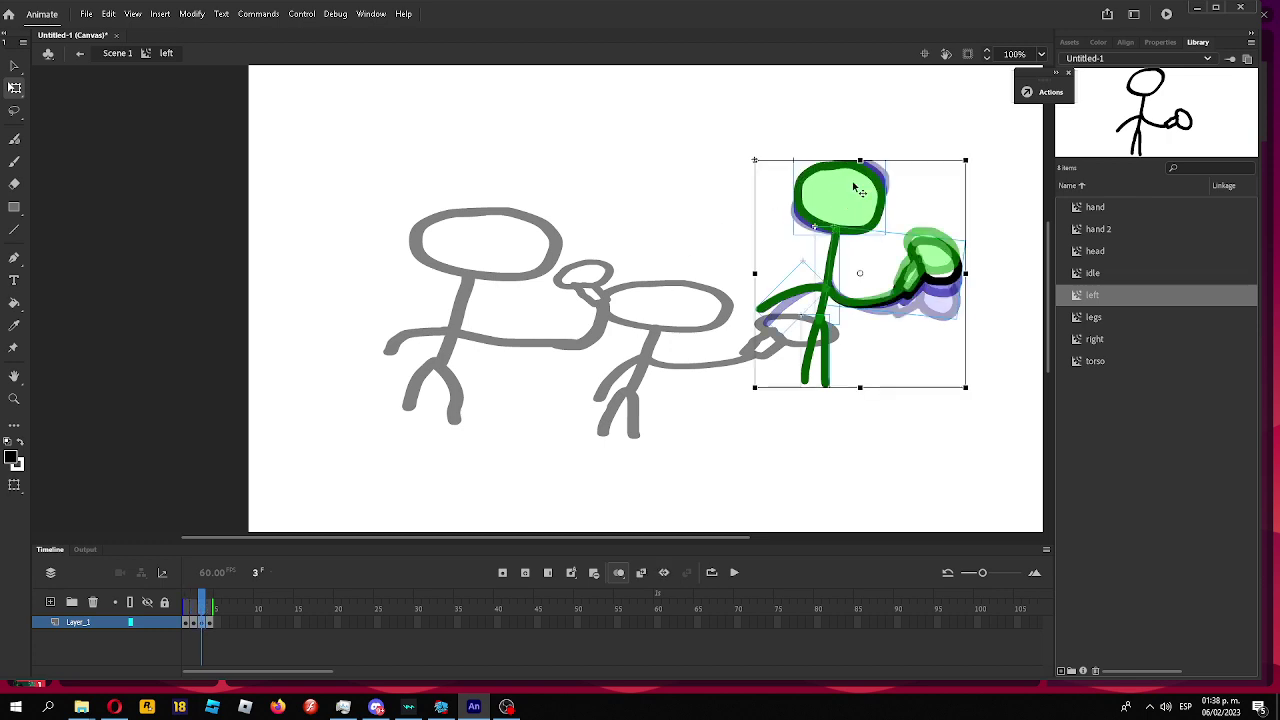
click(870, 179)
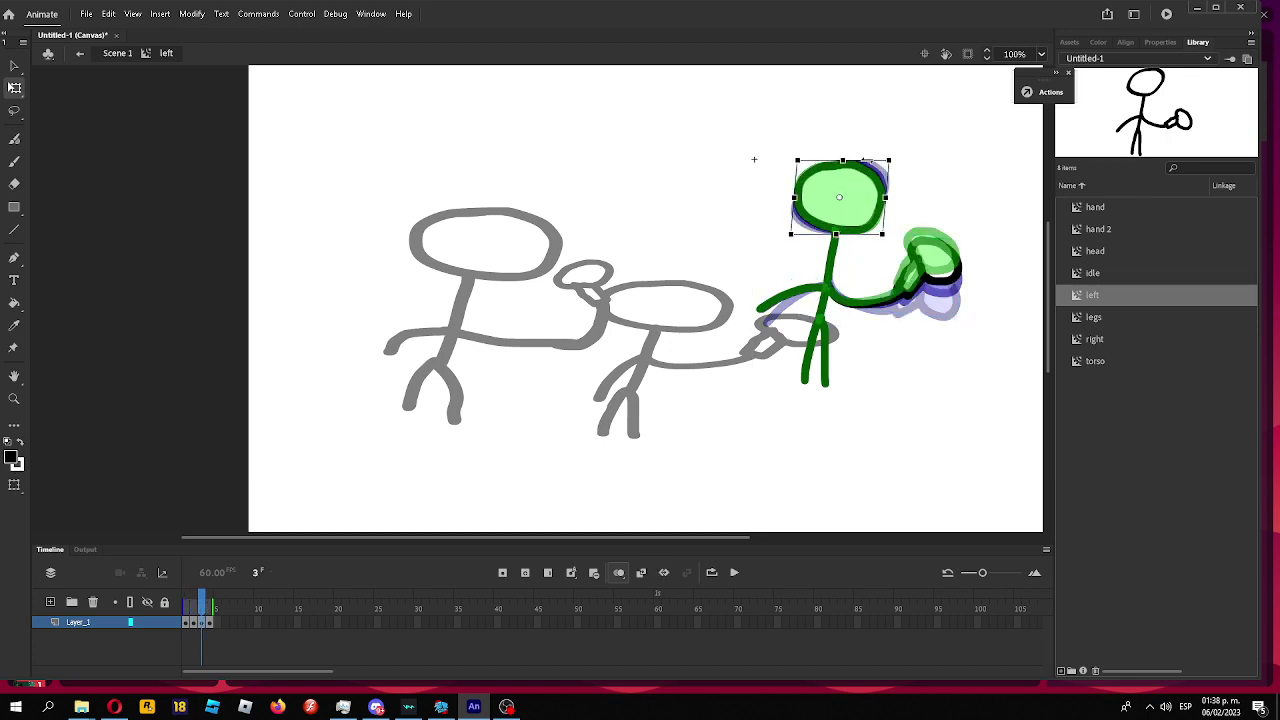
key(F6)
click(555, 160)
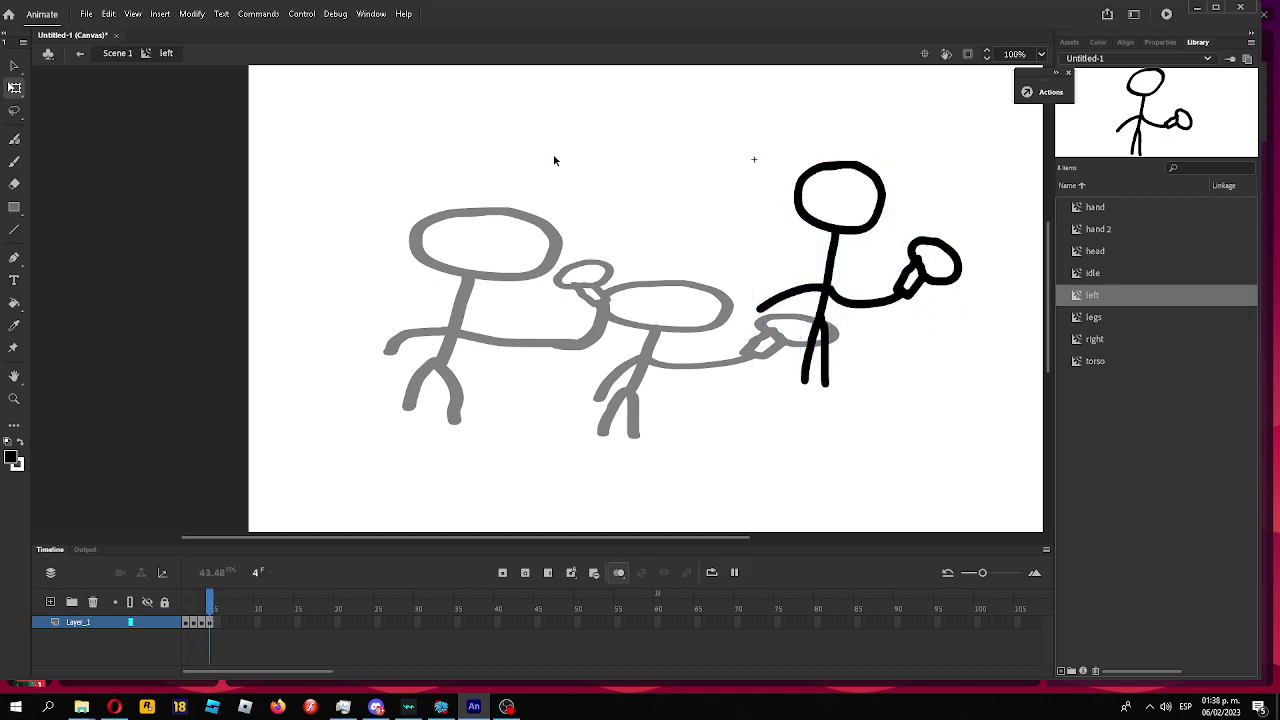
Skew the torso's upper end right and the legs' feet left on frame 4, and add a keyframe at frame 5.
click(818, 303)
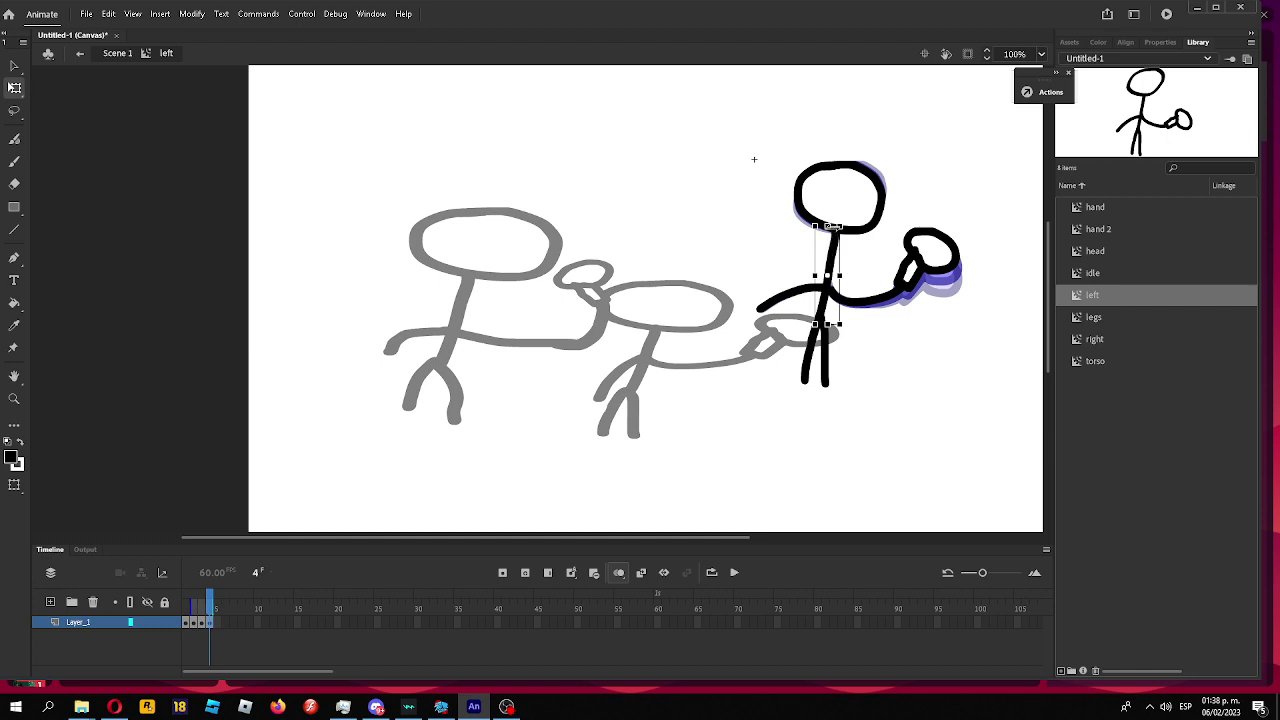
click(920, 256)
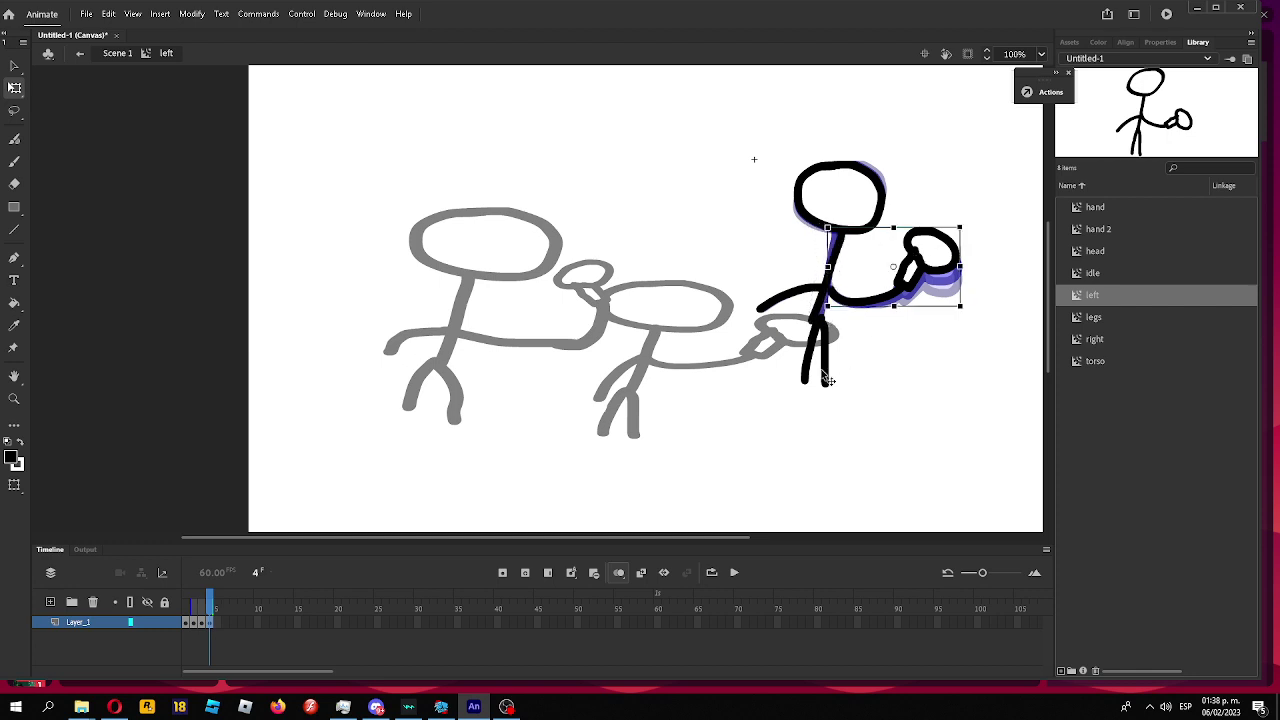
click(823, 372)
drag(821, 313, 872, 333)
click(869, 337)
key(F6)
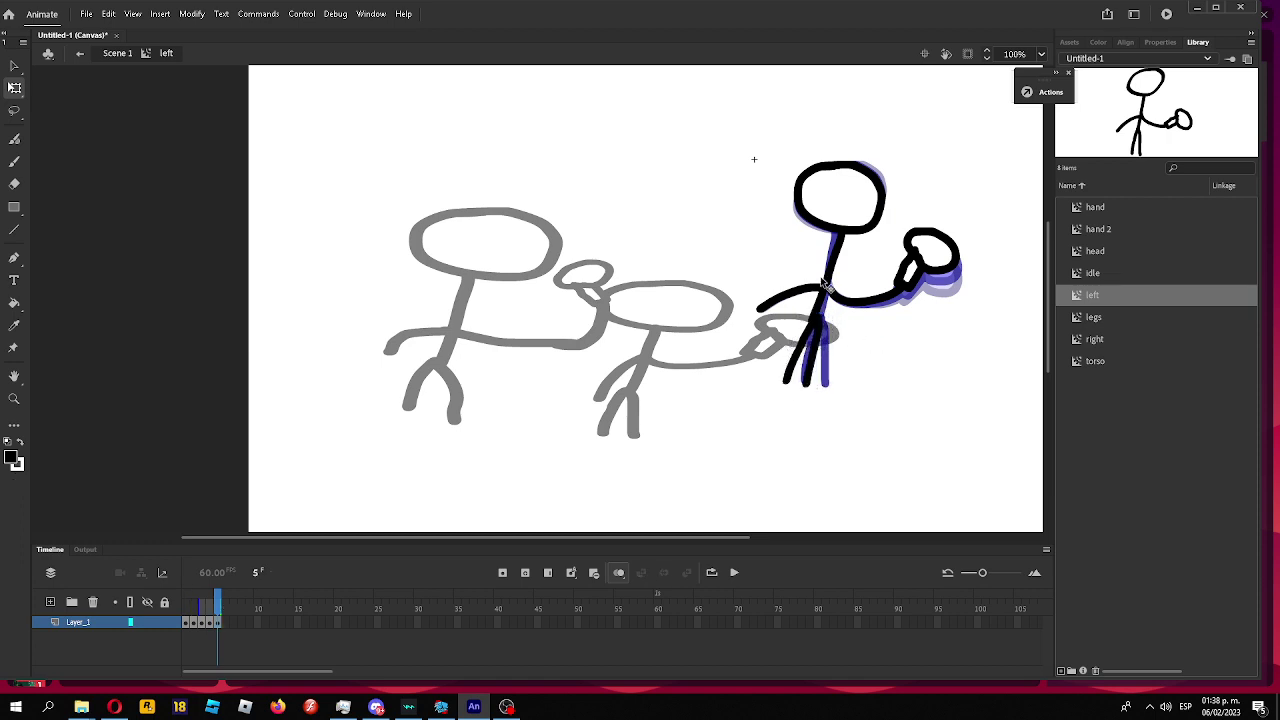
Undo the keyframe added at frame 5 and the torso and leg skews on frame 4, and return to frame 1.
click(834, 273)
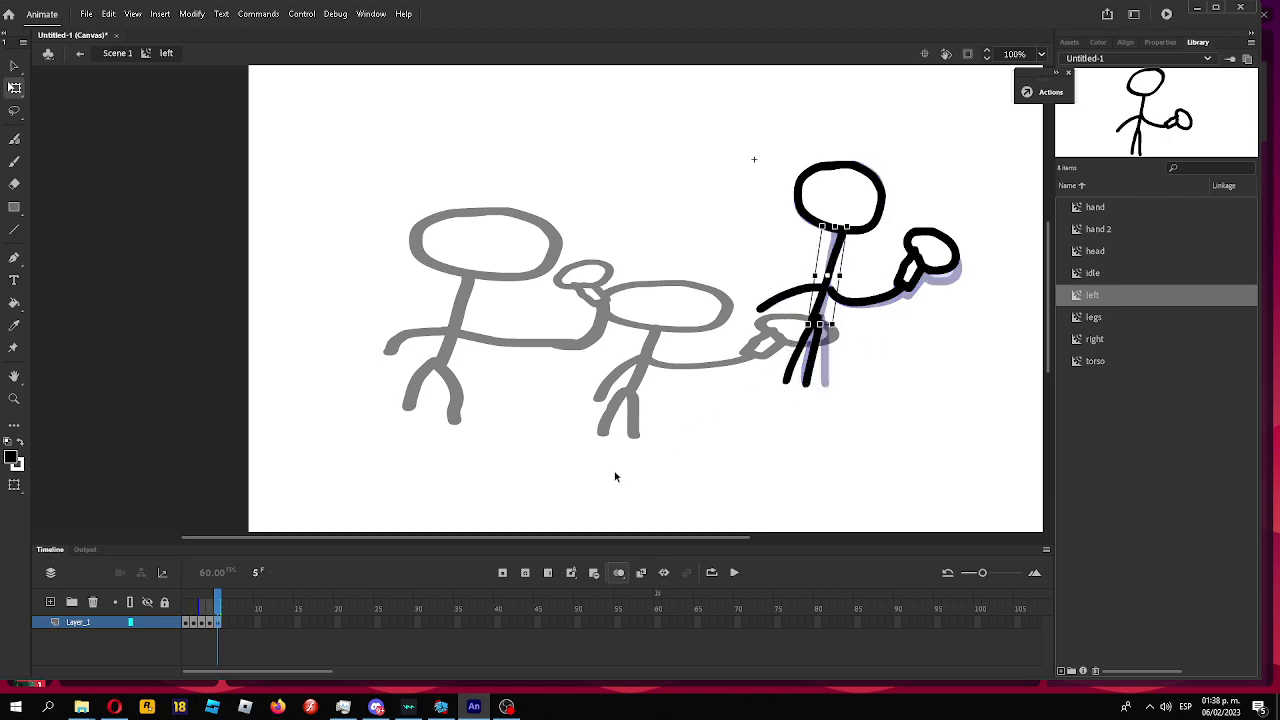
key(comma)
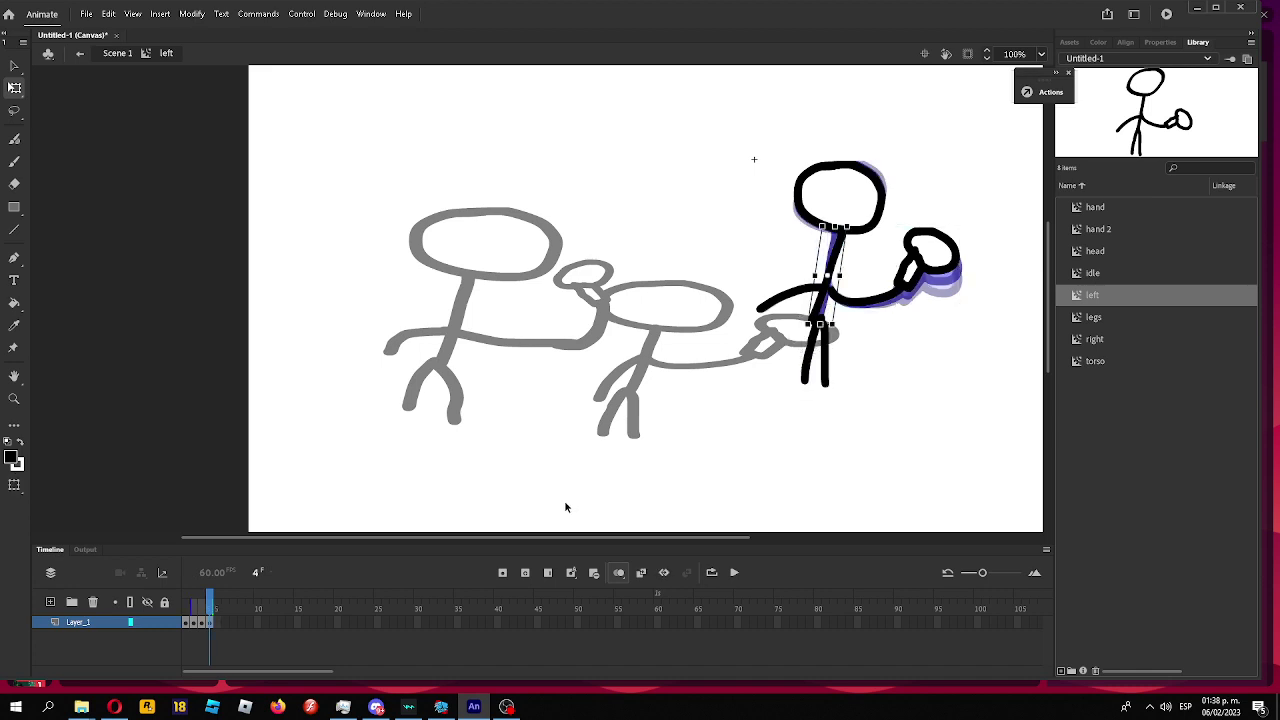
click(185, 624)
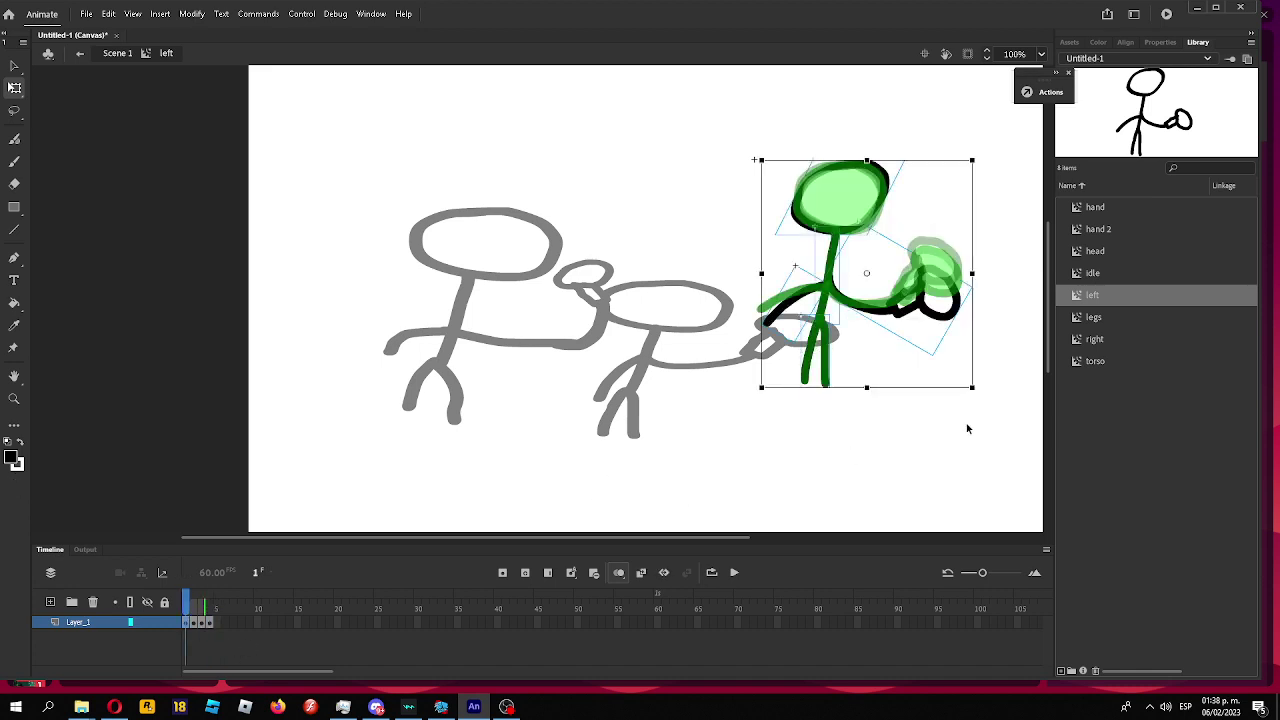
Skew the legs on frame 1 so that the feet swing clearly left while the hips stay under the torso.
click(852, 391)
click(826, 330)
drag(823, 314, 836, 314)
key(Left)
key(Left)
key(Left)
key(Left)
key(Left)
key(Left)
key(Left)
key(Left)
key(Left)
key(Left)
key(Left)
key(Left)
click(935, 420)
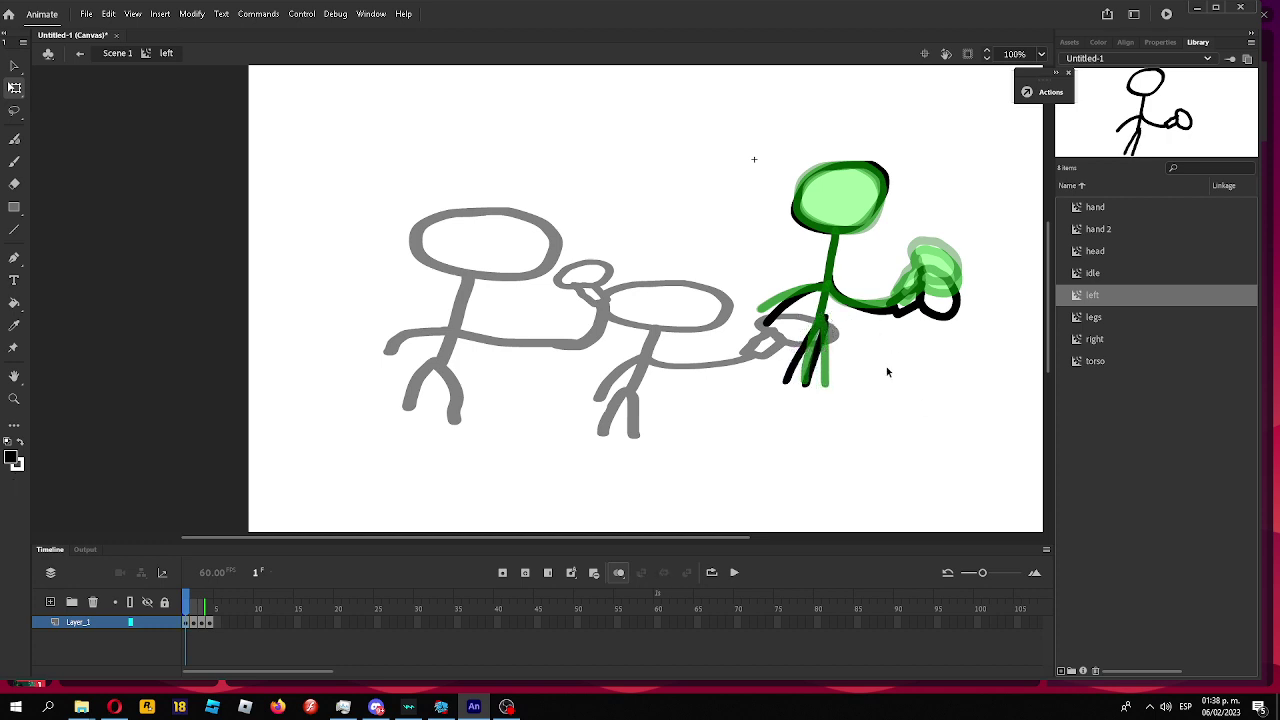
Nudge the skewed legs slightly farther left on frame 1 to line them up with the torso's lower end.
click(814, 371)
key(Left)
key(Left)
key(Left)
key(Left)
click(925, 391)
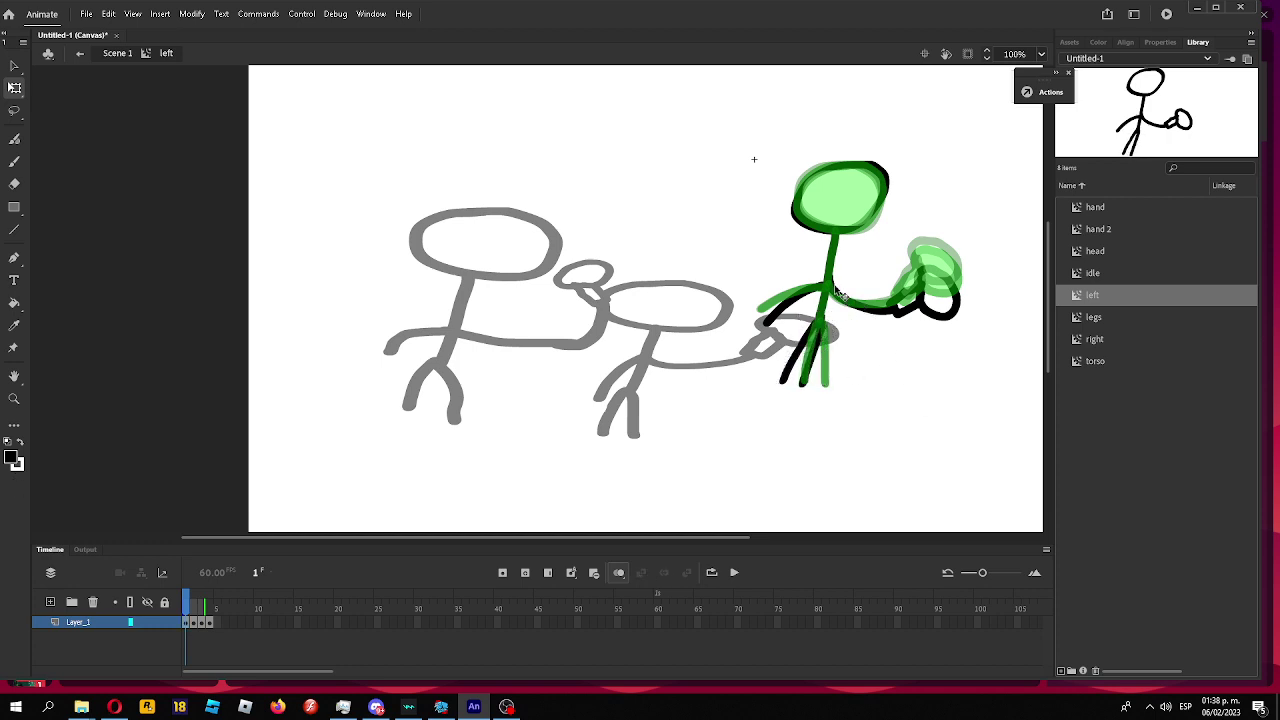
Try to skew the torso's upper end to the right on frame 1.
click(821, 287)
click(834, 272)
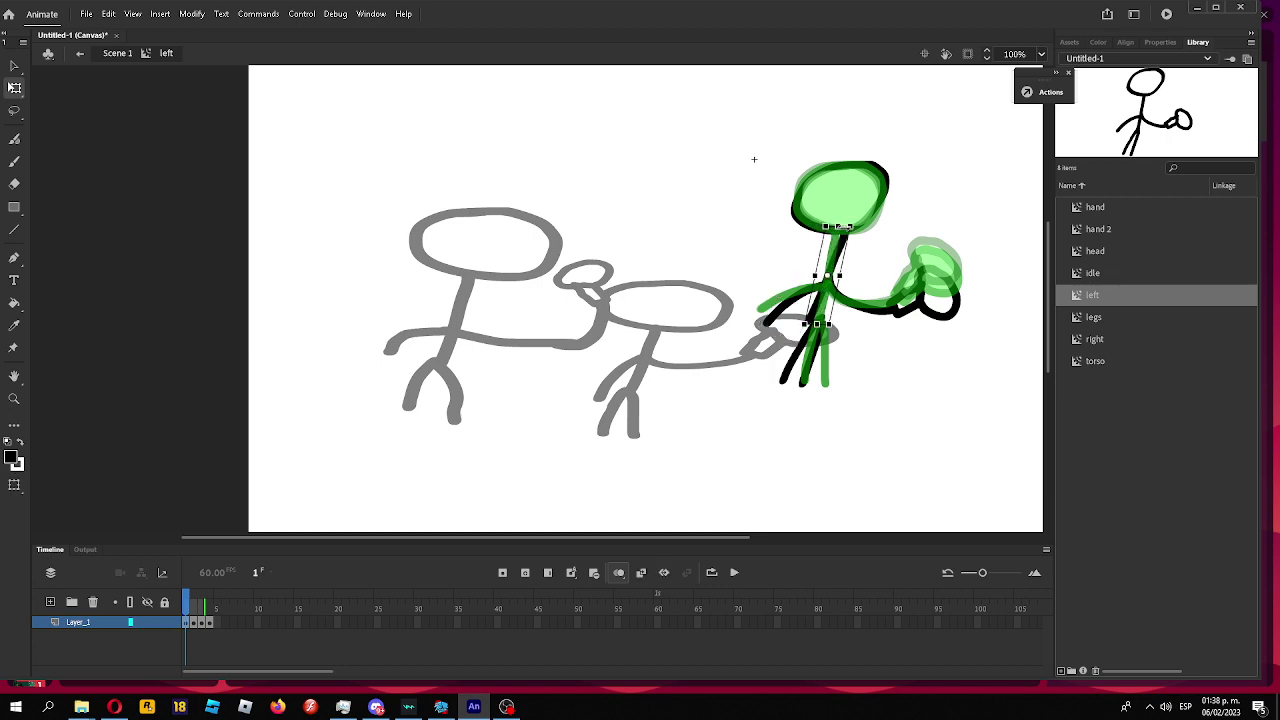
click(772, 371)
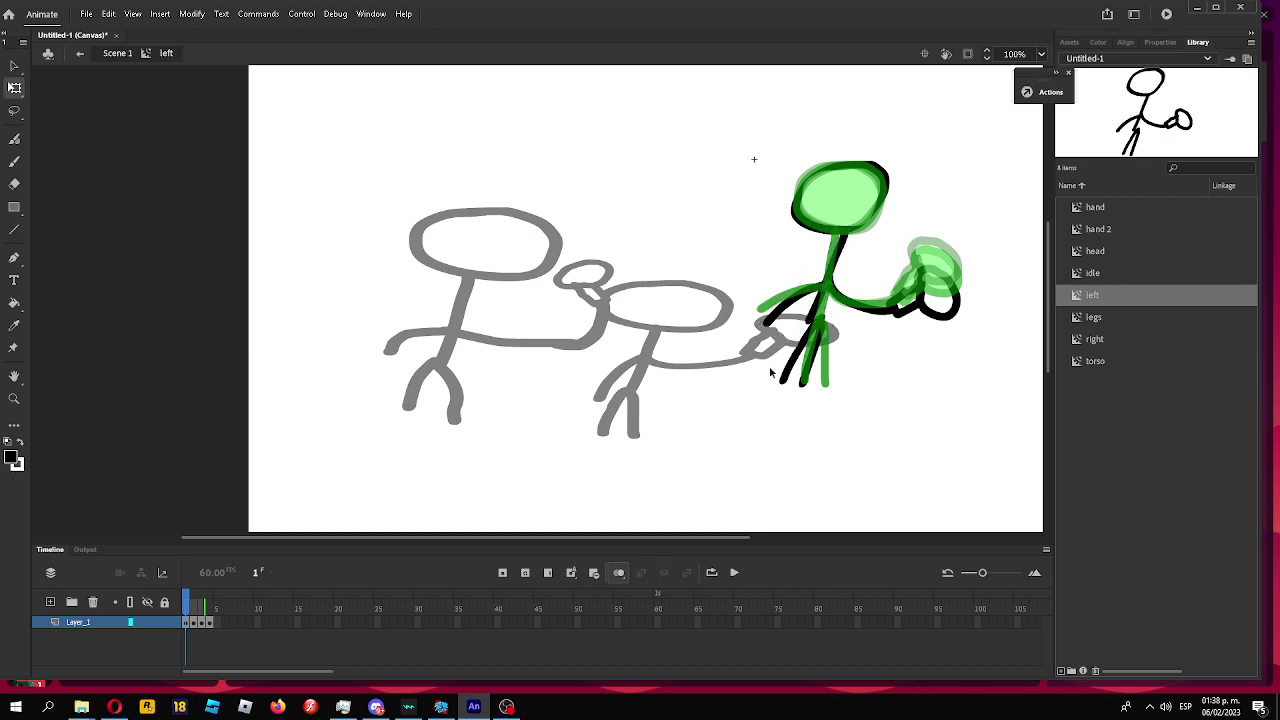
click(818, 312)
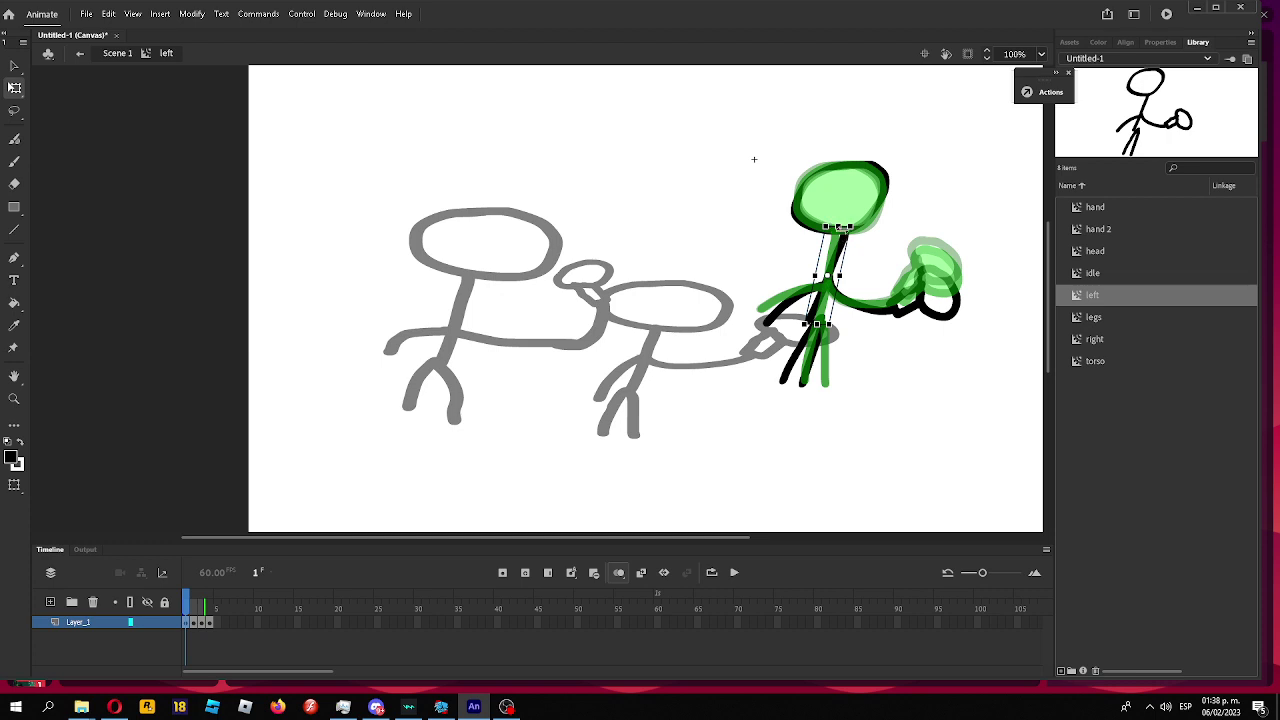
drag(843, 231, 834, 230)
click(921, 251)
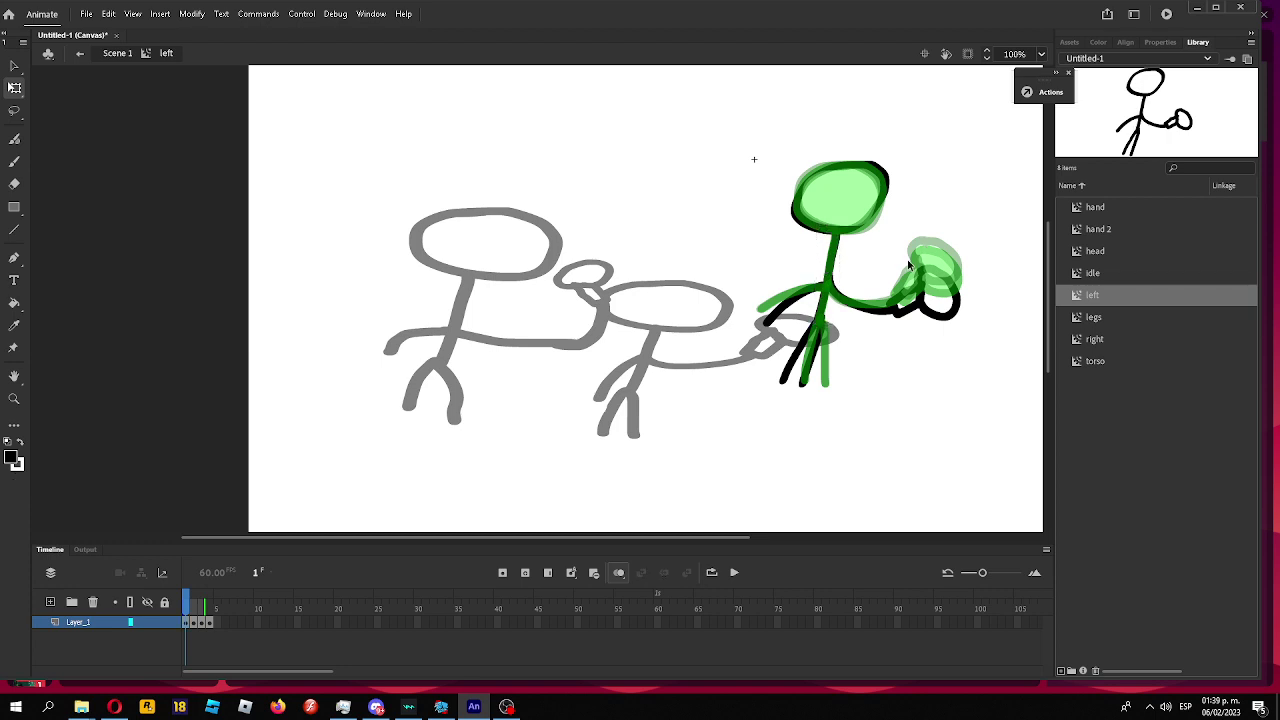
Skew the legs' feet to the left on frame 2, a little less than on frame 1.
key(period)
click(826, 318)
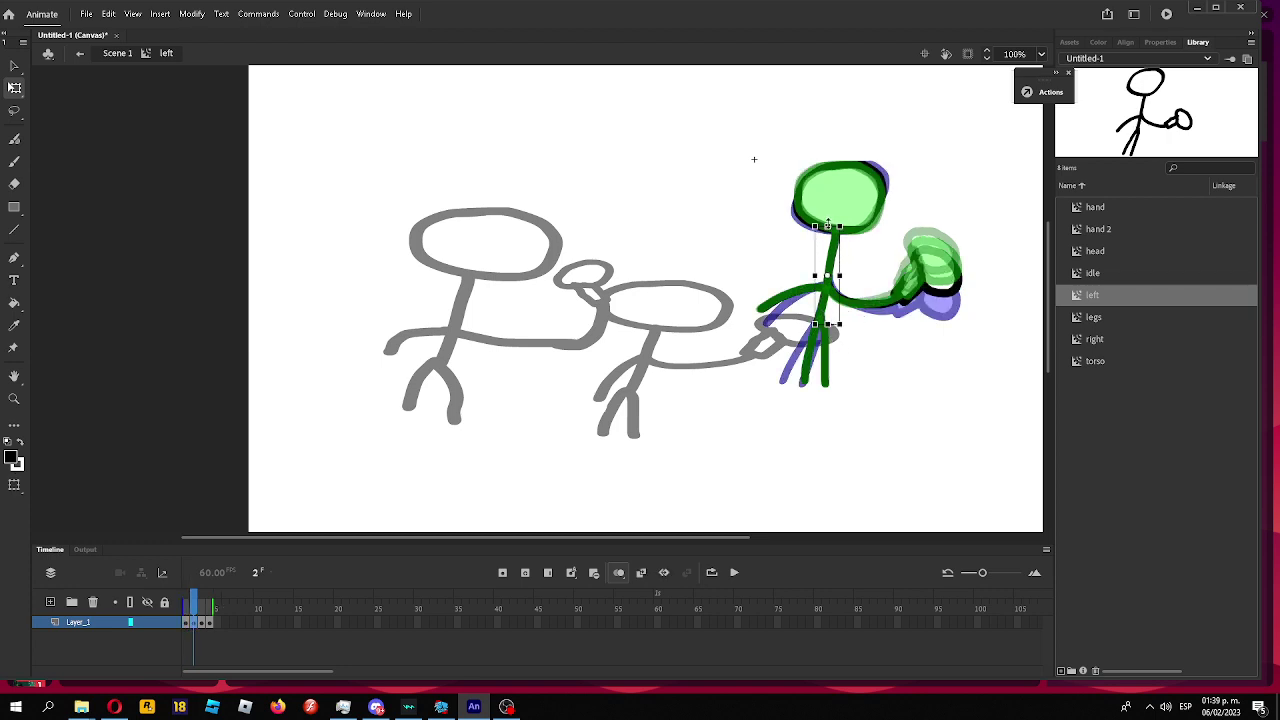
drag(834, 227, 837, 228)
click(822, 372)
drag(822, 388, 808, 388)
click(840, 376)
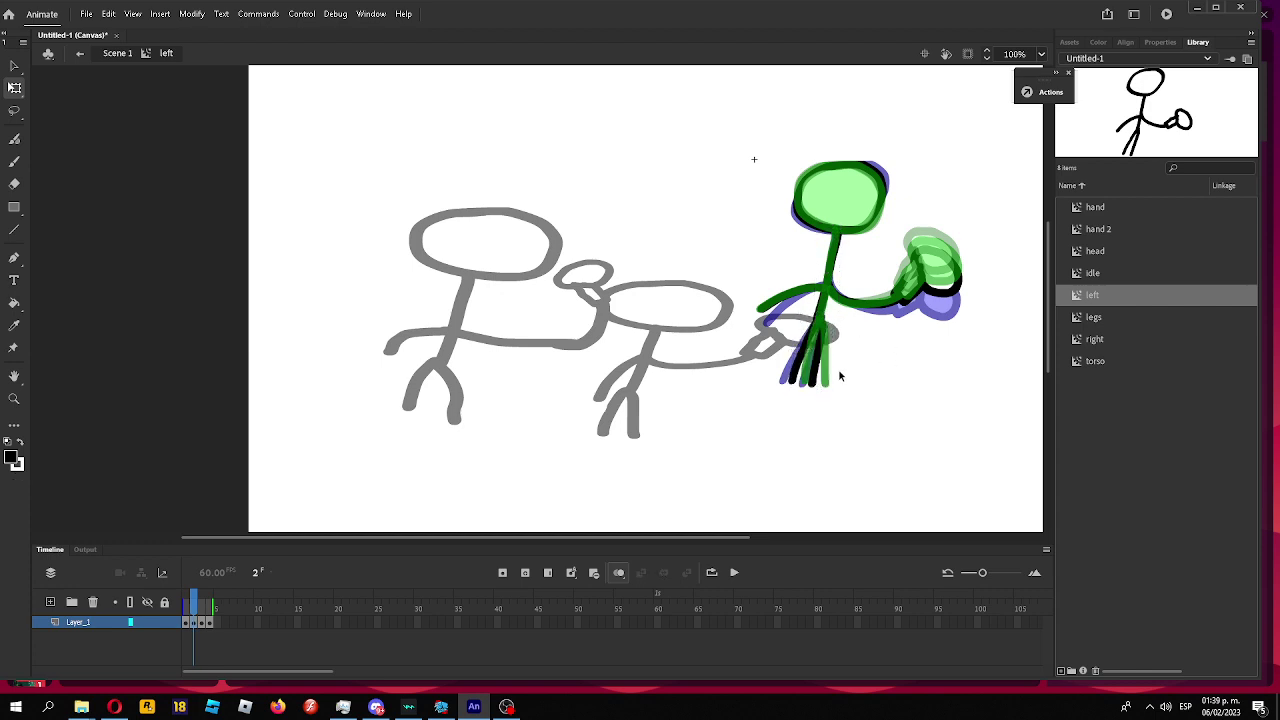
Skew the legs' feet to the left on frame 3 to match their slant on frame 2.
key(.)
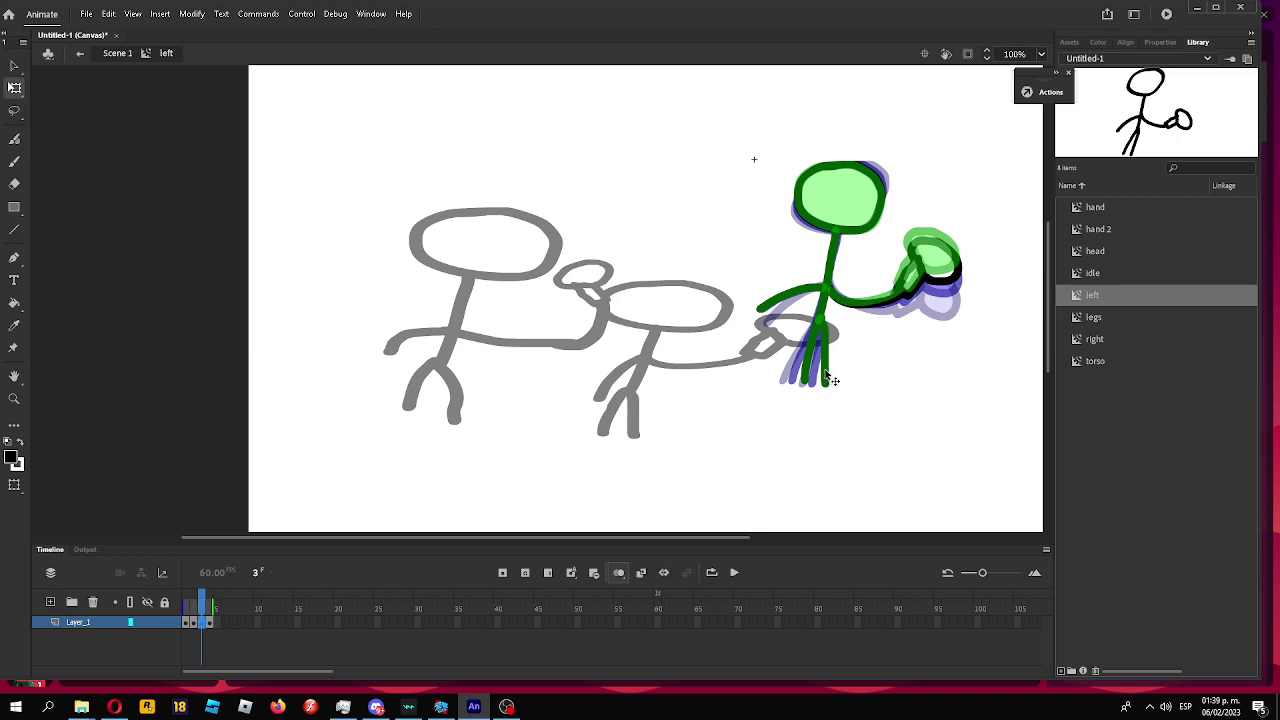
click(827, 373)
drag(828, 316, 892, 379)
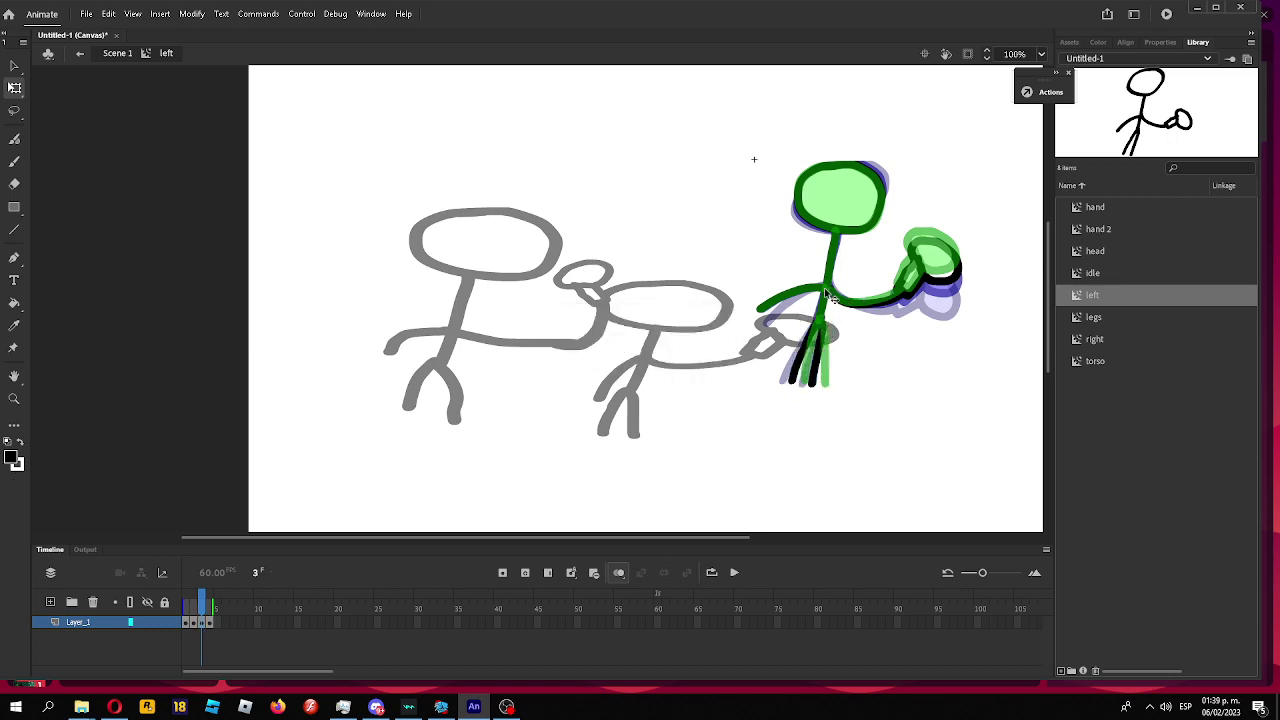
Skew the torso on frame 3 so its upper end leans slightly right, and move on to frame 4.
click(835, 245)
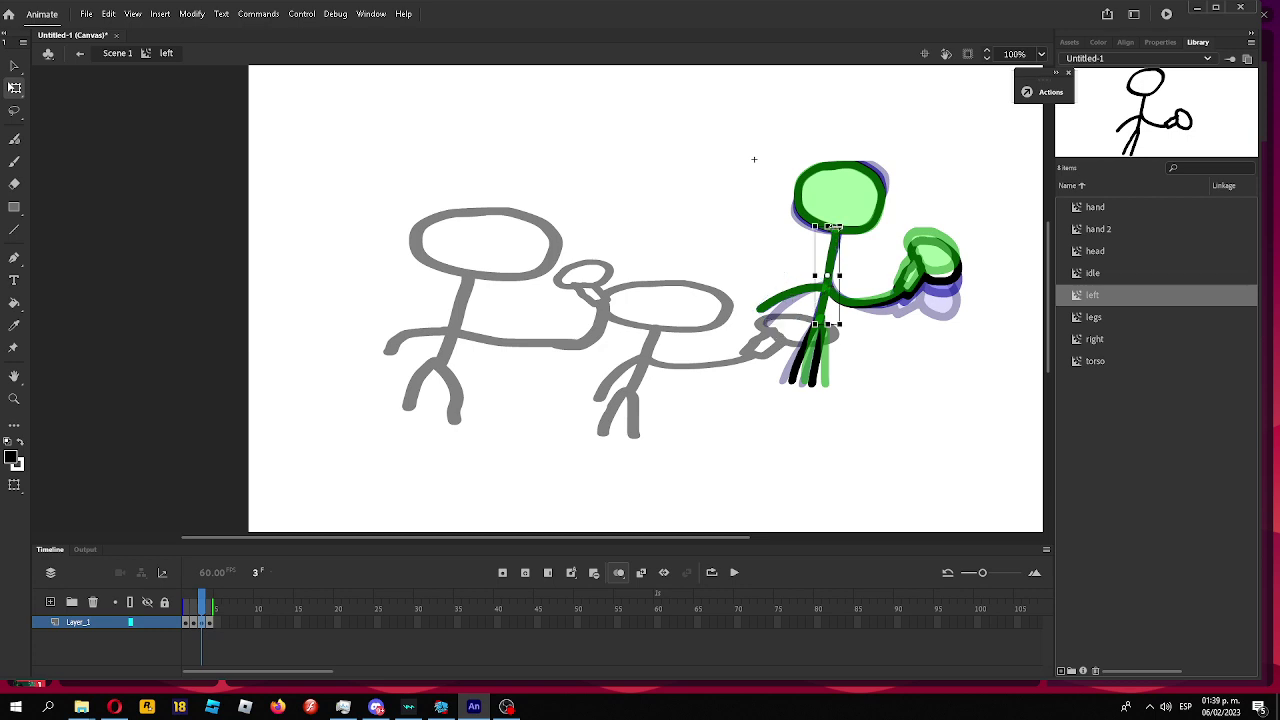
drag(835, 227, 842, 229)
key(Right)
key(Right)
key(Right)
key(Right)
click(887, 248)
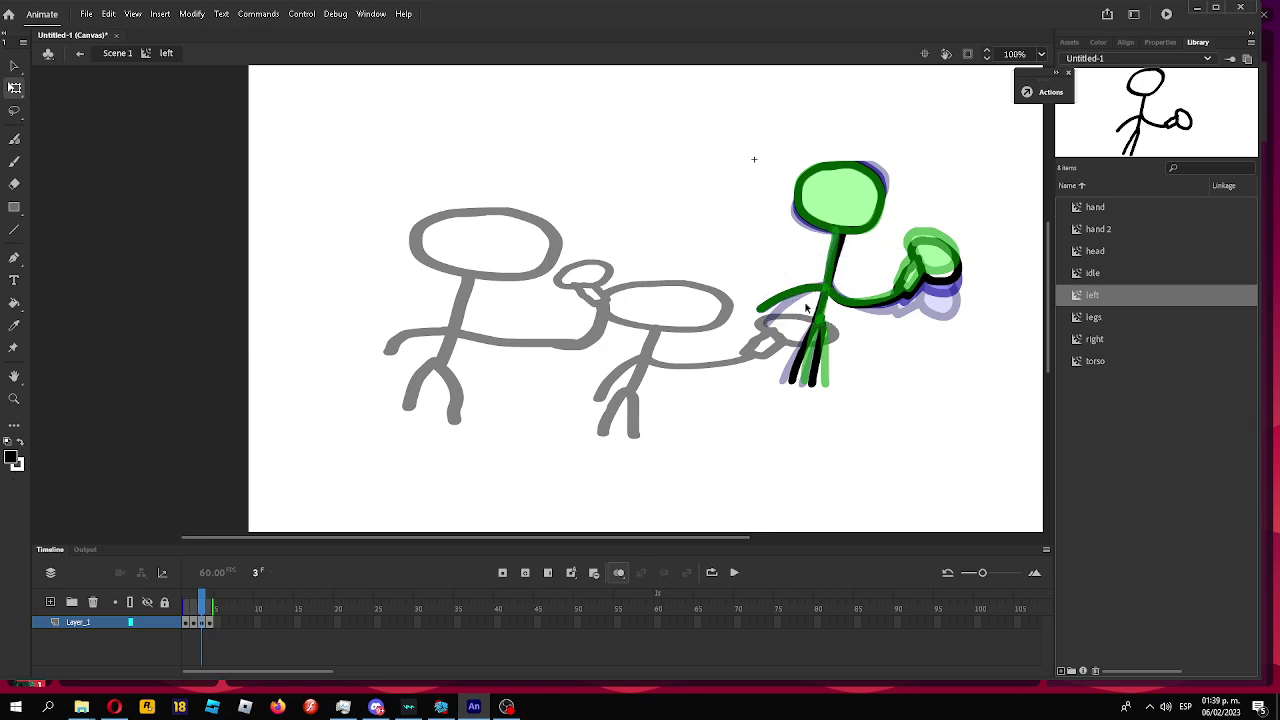
drag(806, 308, 806, 308)
key(F6)
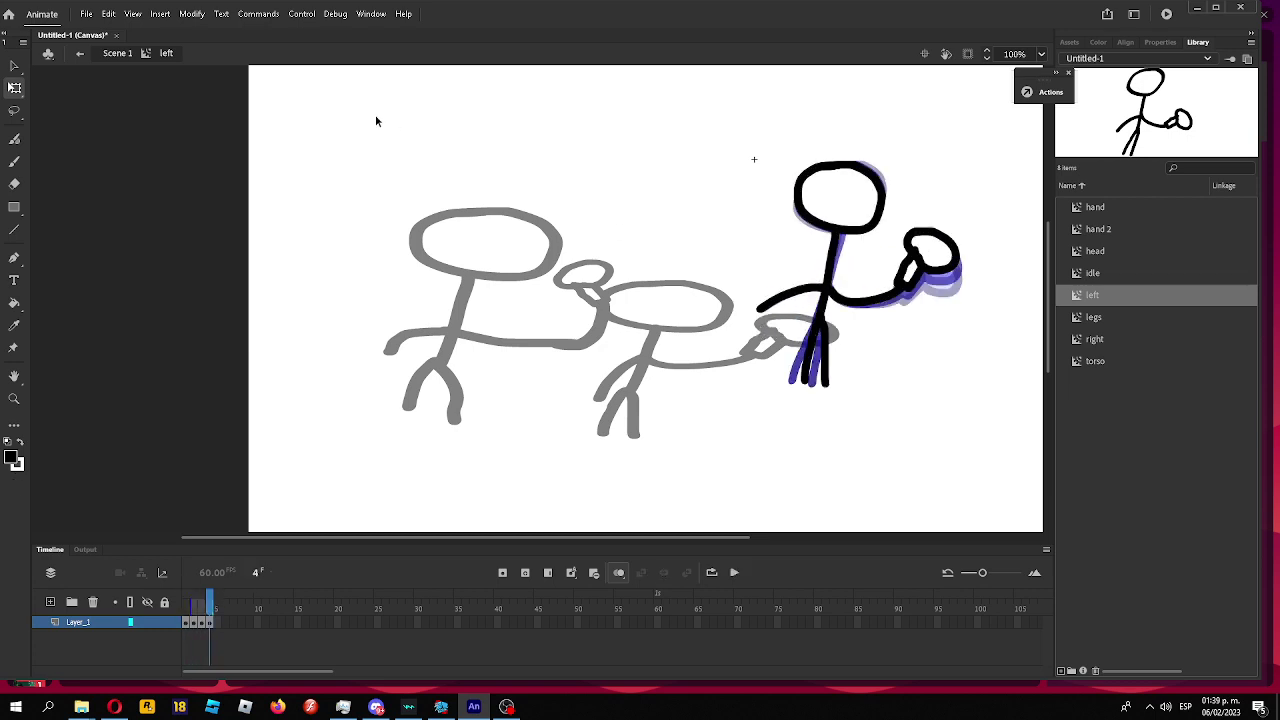
Leave the left symbol and open the right symbol from the library to check its pose.
click(86, 56)
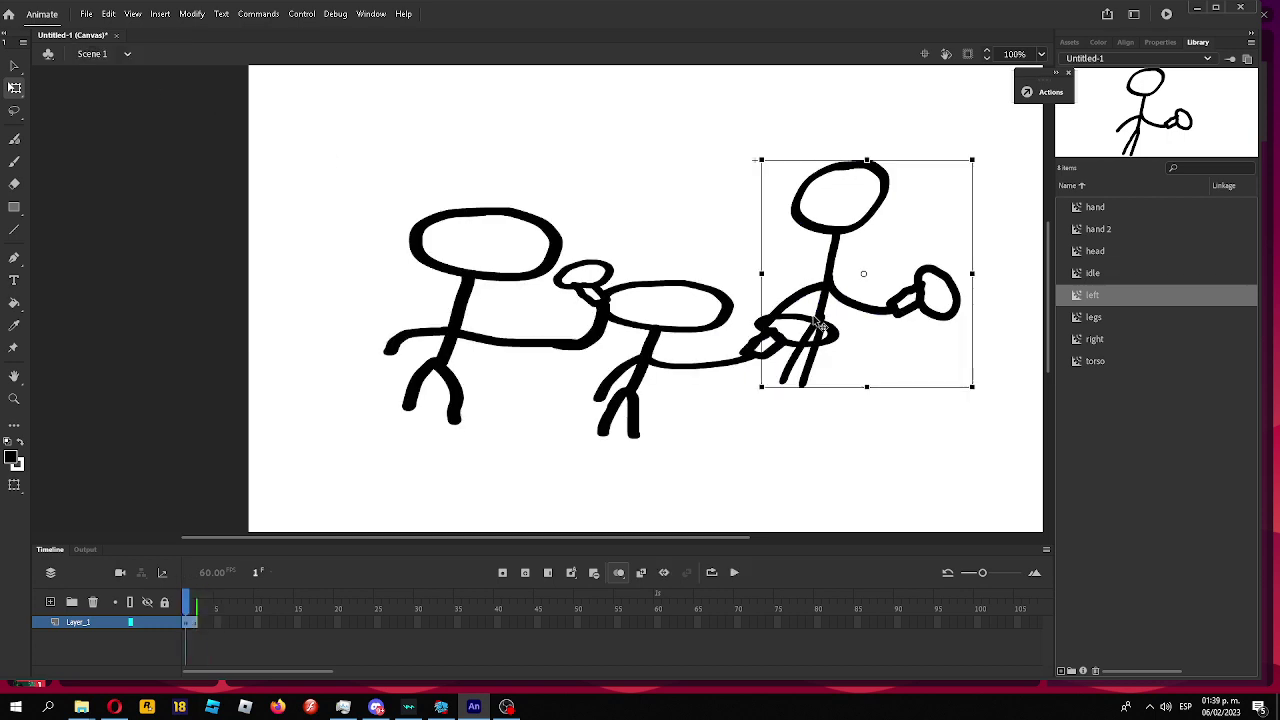
click(471, 325)
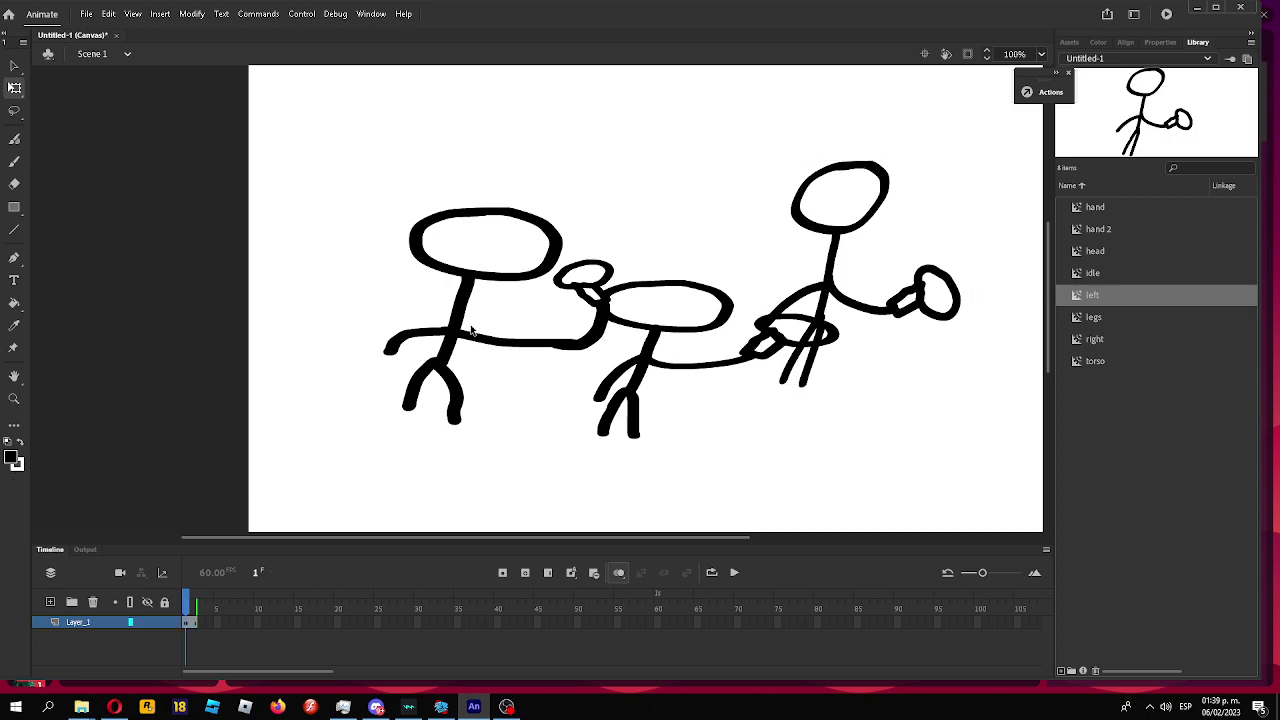
click(451, 325)
double_click(452, 330)
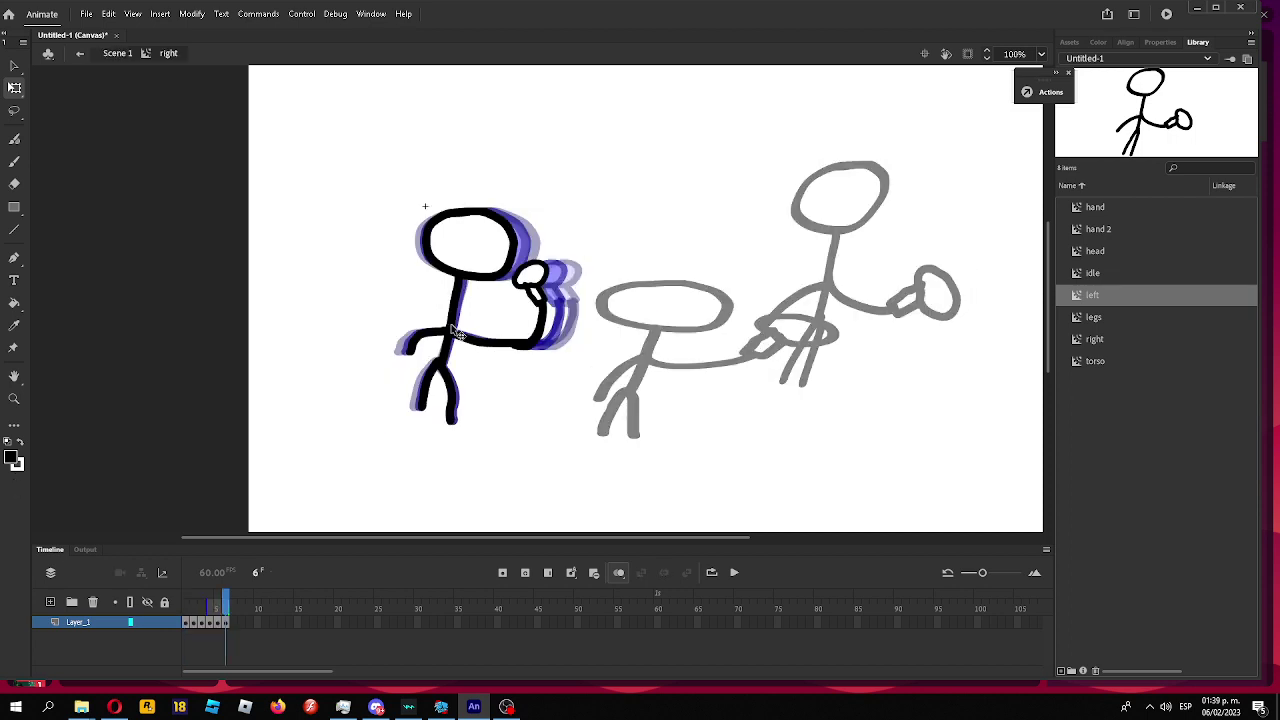
click(1116, 340)
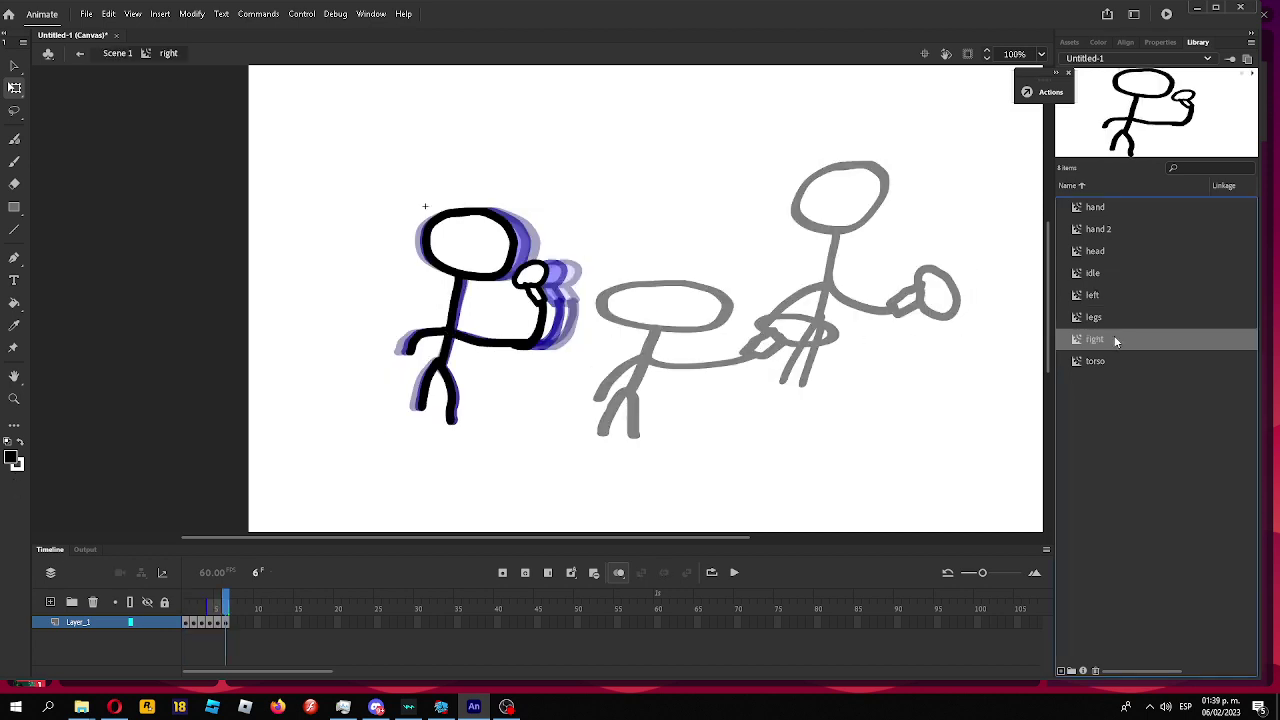
double_click(1254, 77)
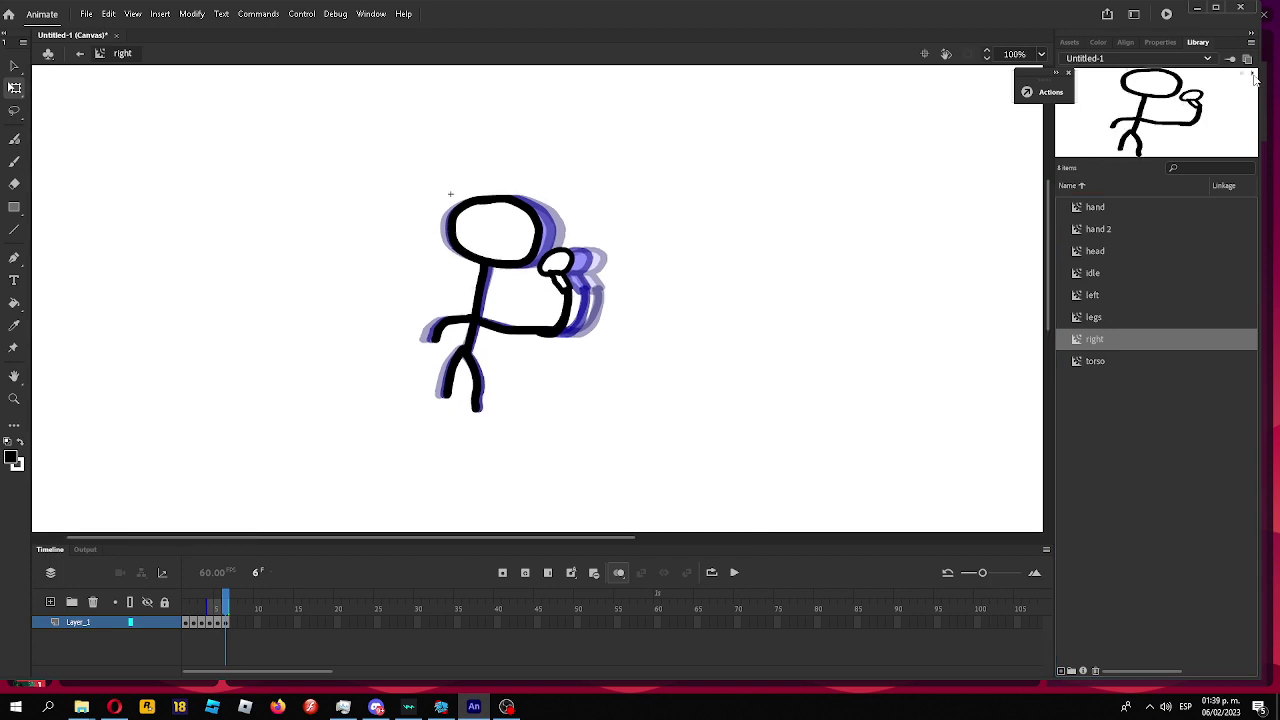
Try to rename the library symbol right as left.
double_click(1092, 342)
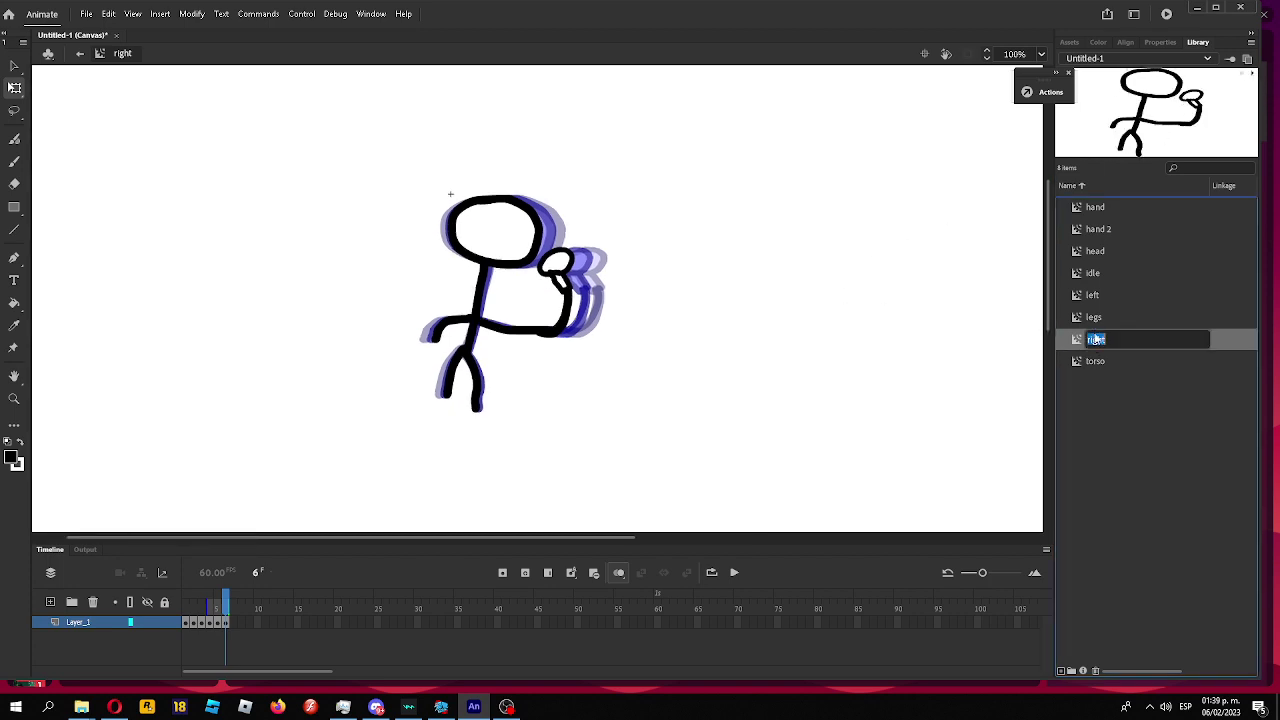
text(lleft)
key(Return)
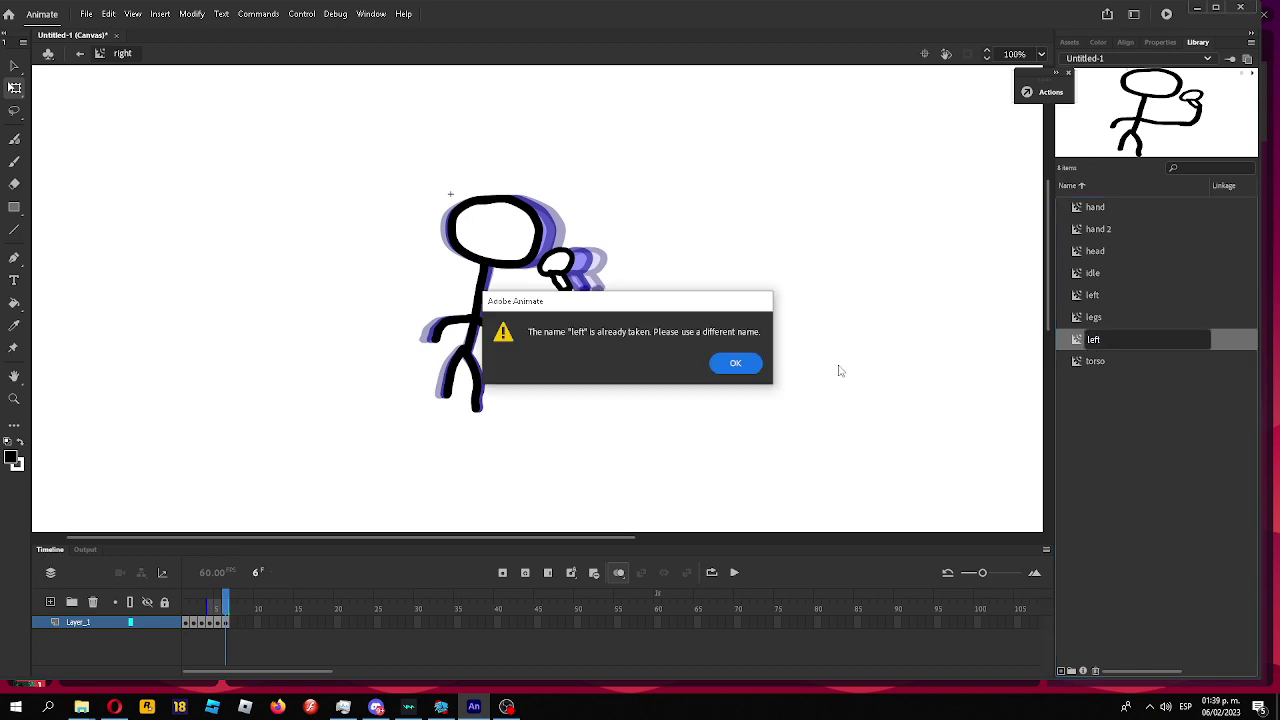
click(736, 366)
Rename the library symbol left as right2.
double_click(1090, 295)
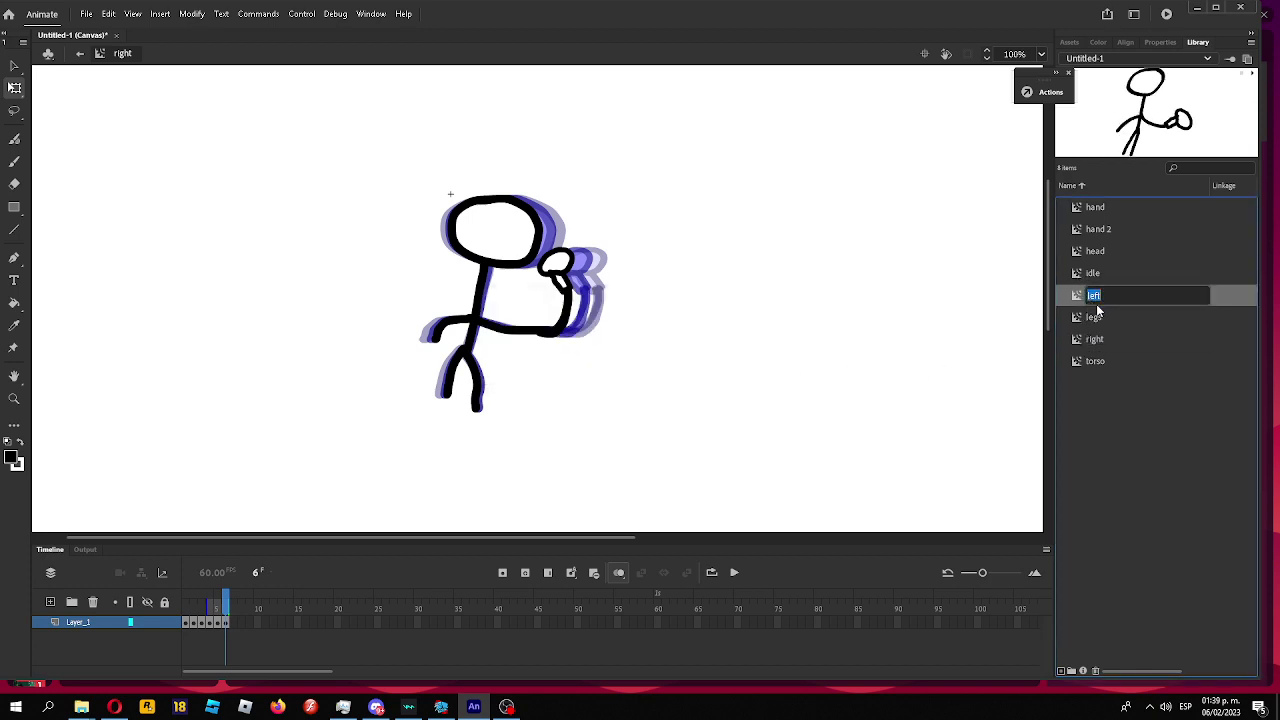
text(rightr)
key(BackSpace)
key(Return)
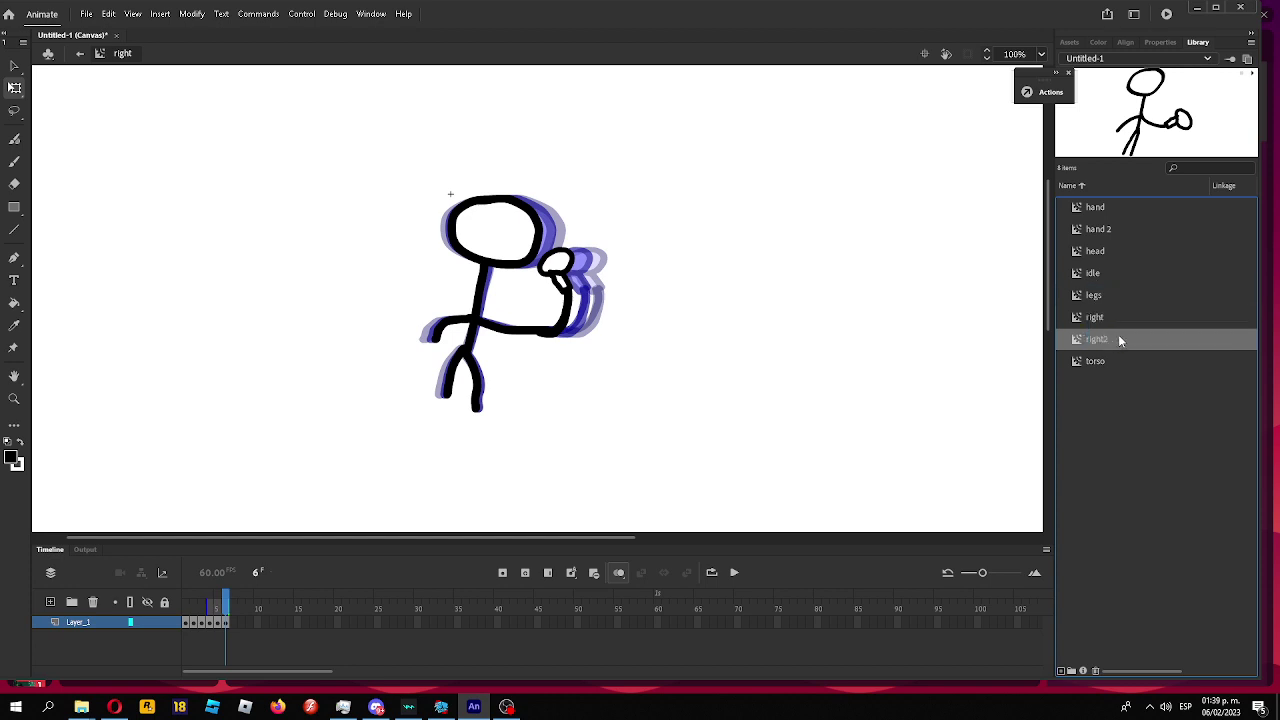
Rename the library symbol right as left.
double_click(1116, 318)
text(le)
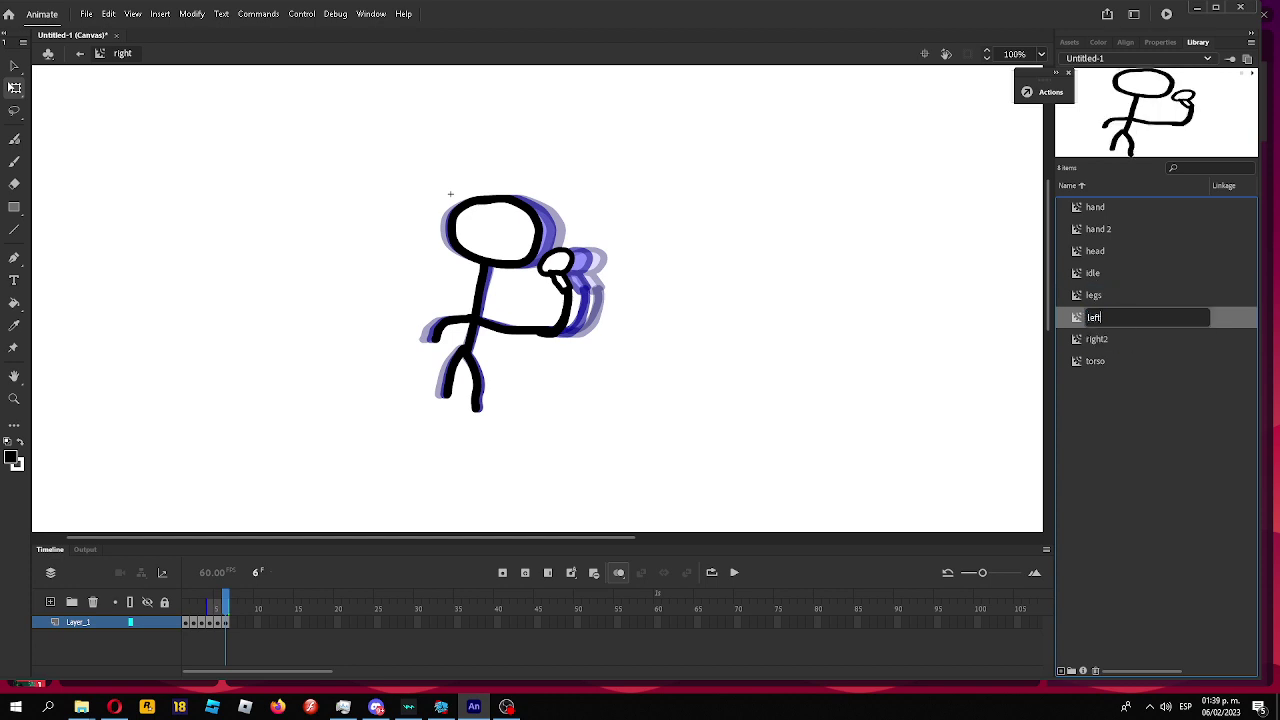
text(ft)
key(Return)
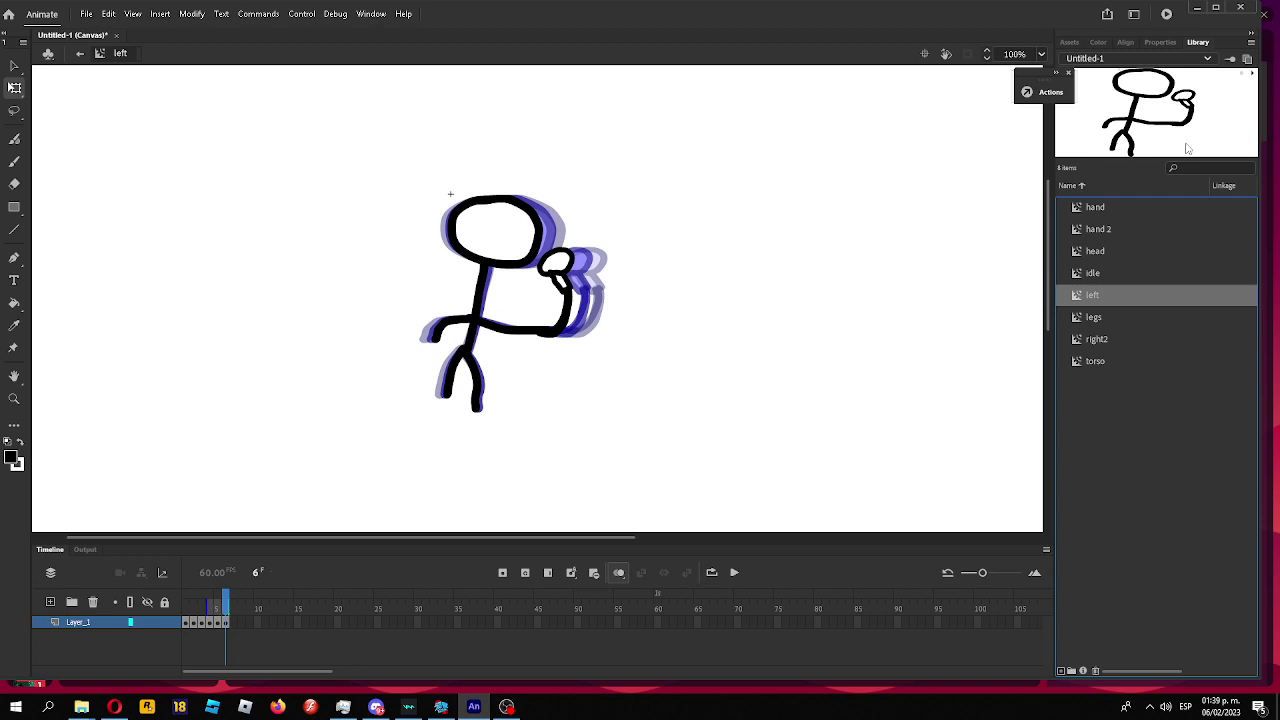
Rename the library symbol right2 as right.
double_click(1122, 339)
text(right)
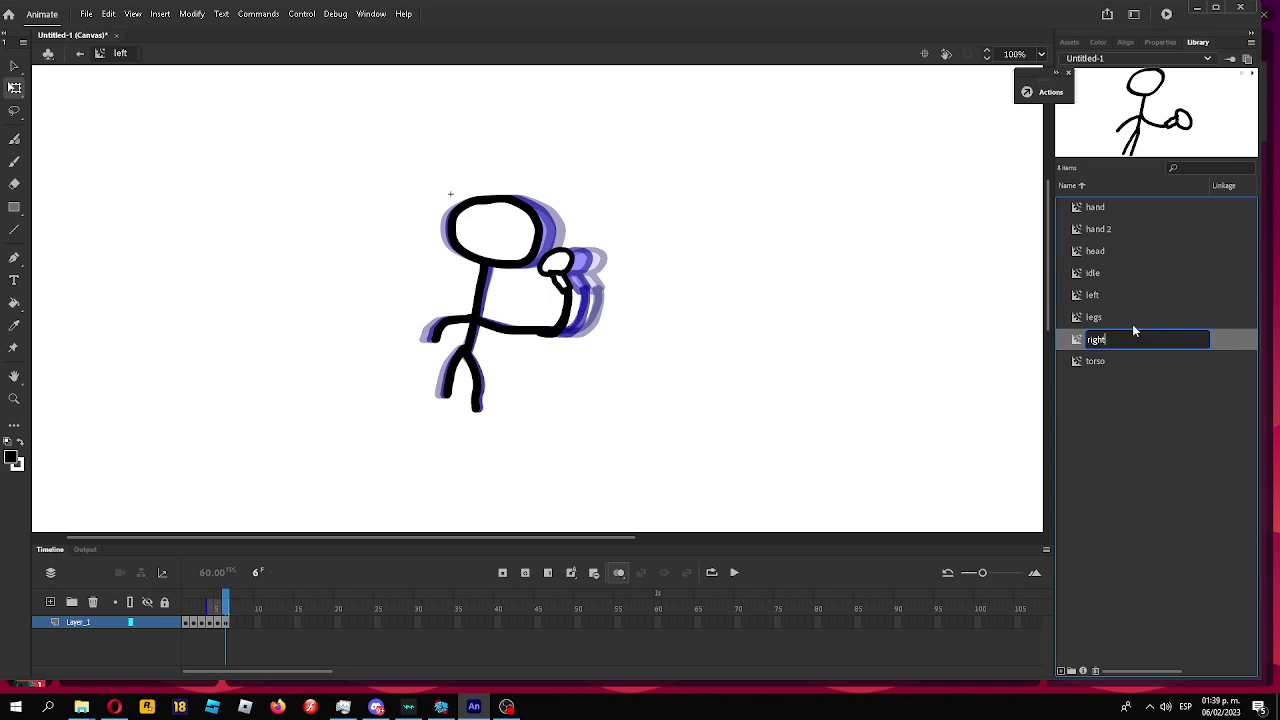
key(Return)
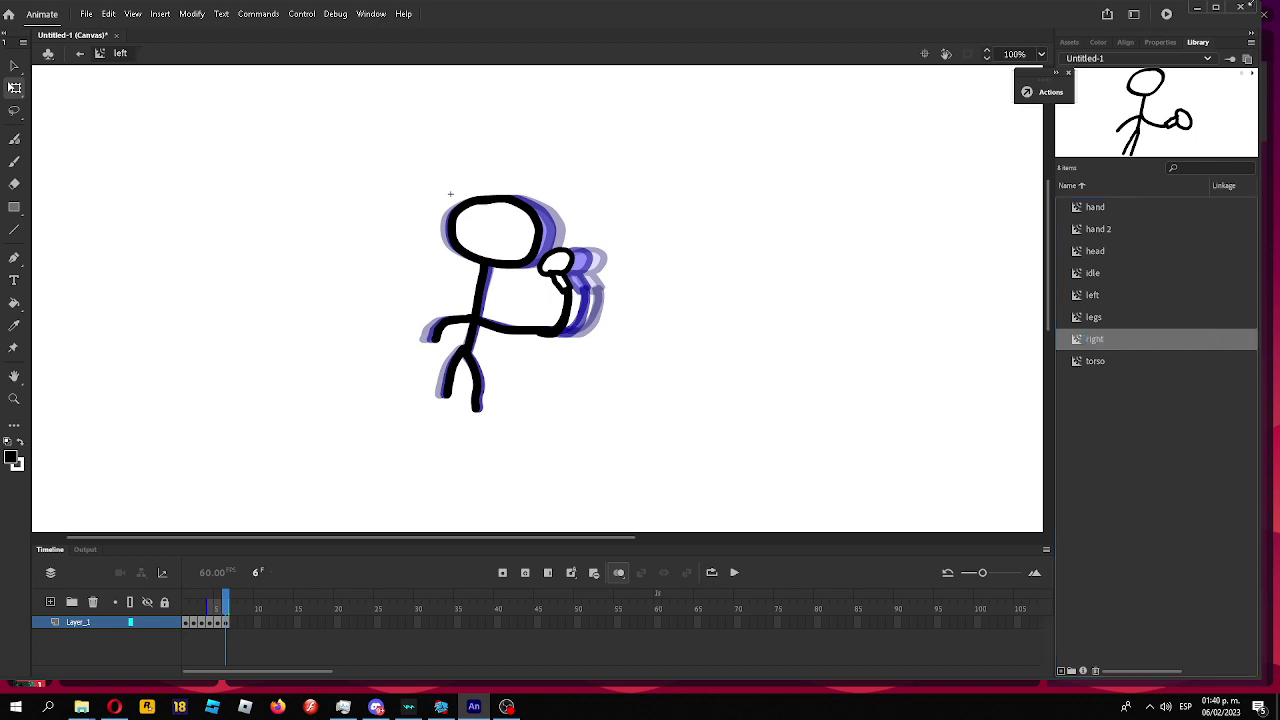
Maximize the program window and return to Scene 1.
click(1216, 7)
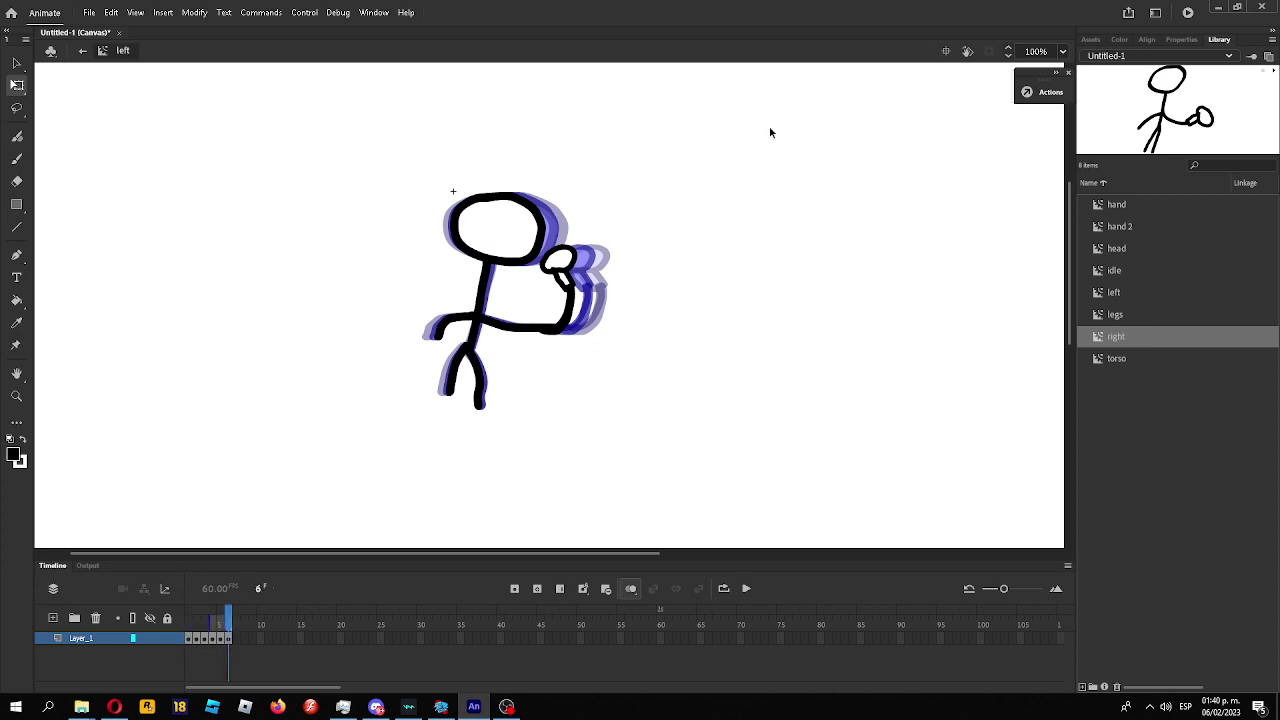
key(Return)
click(82, 50)
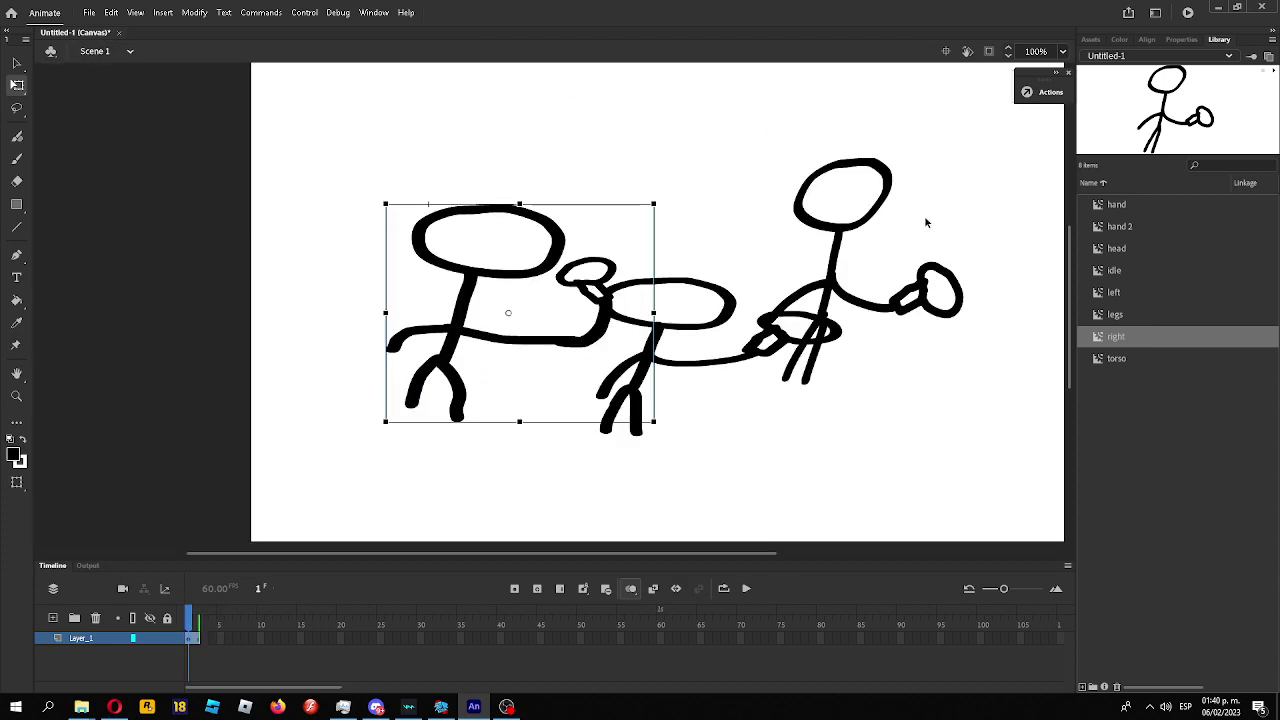
Preview the idle, left and right symbols in the library, and clear the selection on the stage.
click(1116, 271)
click(1115, 293)
click(1113, 337)
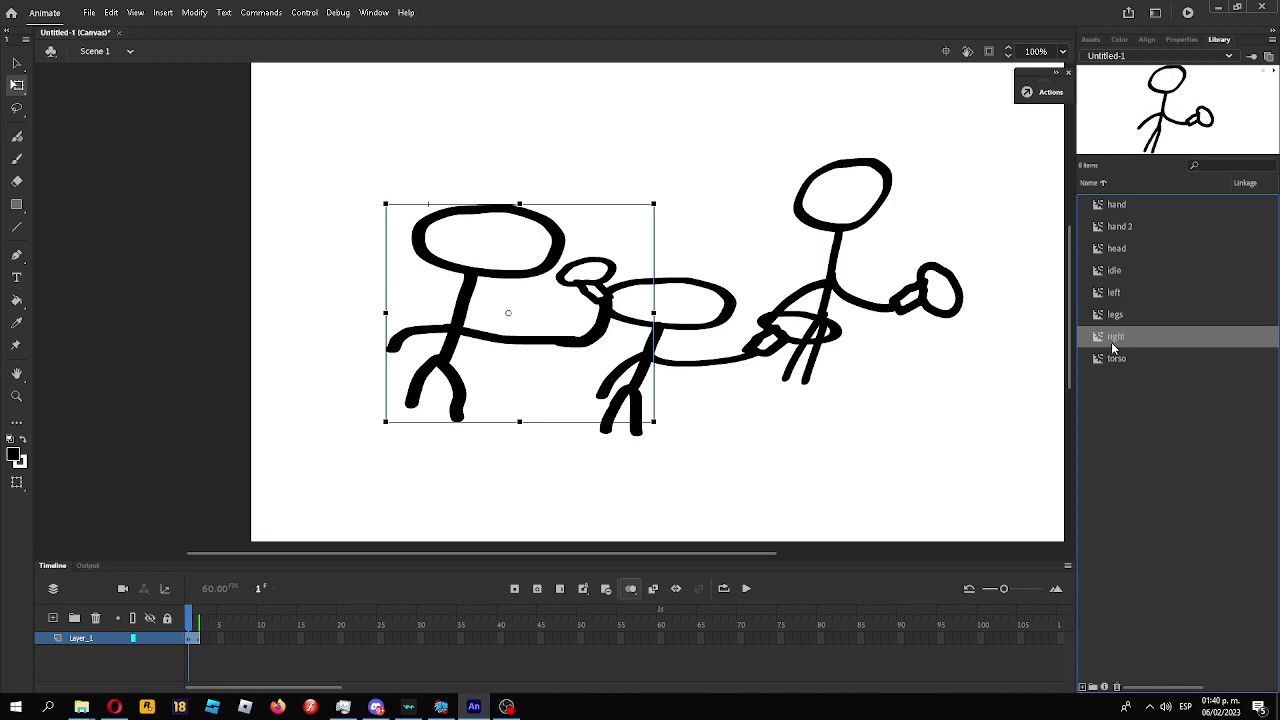
click(890, 366)
Brush a small black stick figure for the up pose beside the widest figure, and fill its head with white.
click(16, 158)
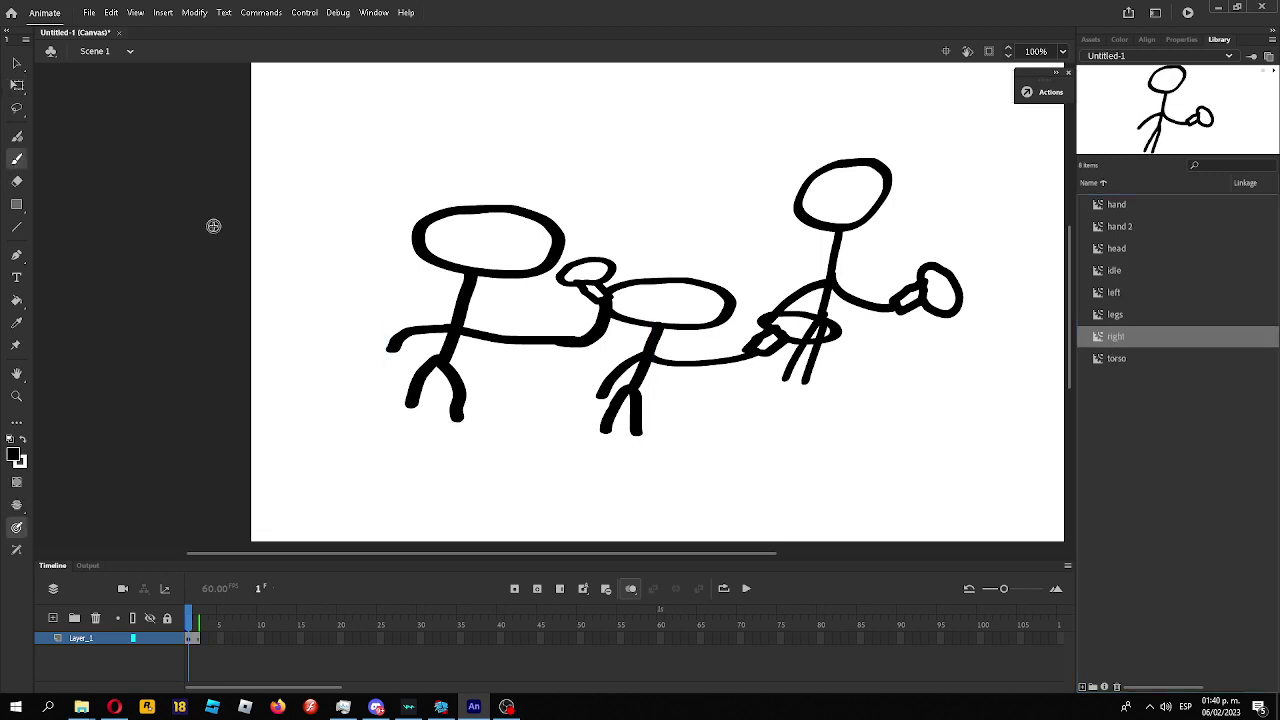
mouse_move(330, 256)
mouse_down()
mouse_move(318, 308)
mouse_move(334, 298)
mouse_move(351, 168)
mouse_move(310, 226)
mouse_move(314, 244)
mouse_move(367, 162)
mouse_move(360, 138)
mouse_move(347, 164)
mouse_move(366, 147)
mouse_up()
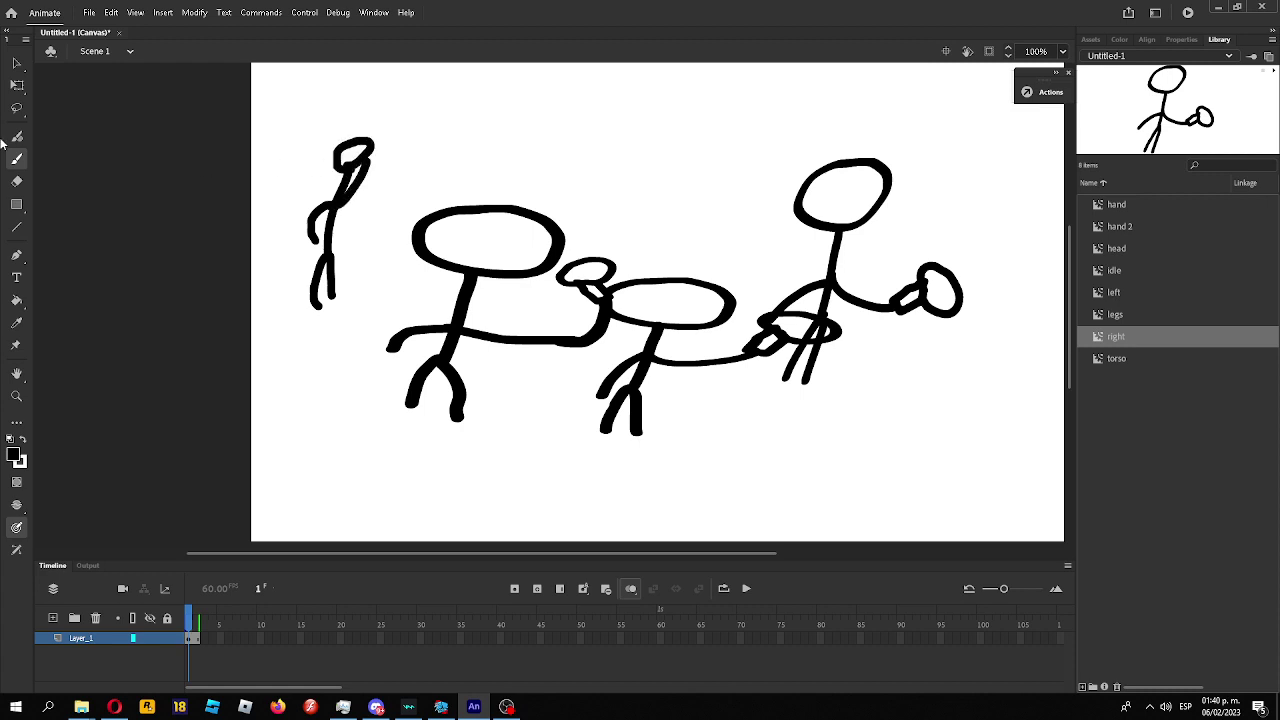
click(12, 458)
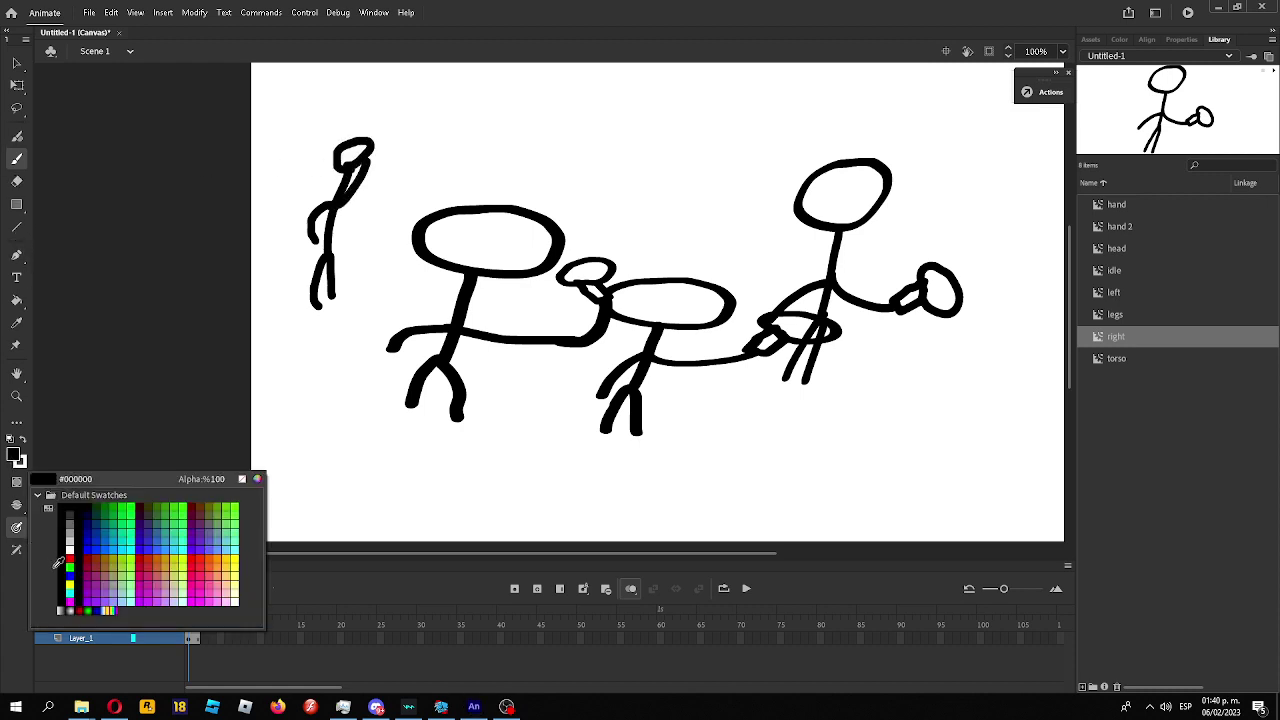
click(66, 556)
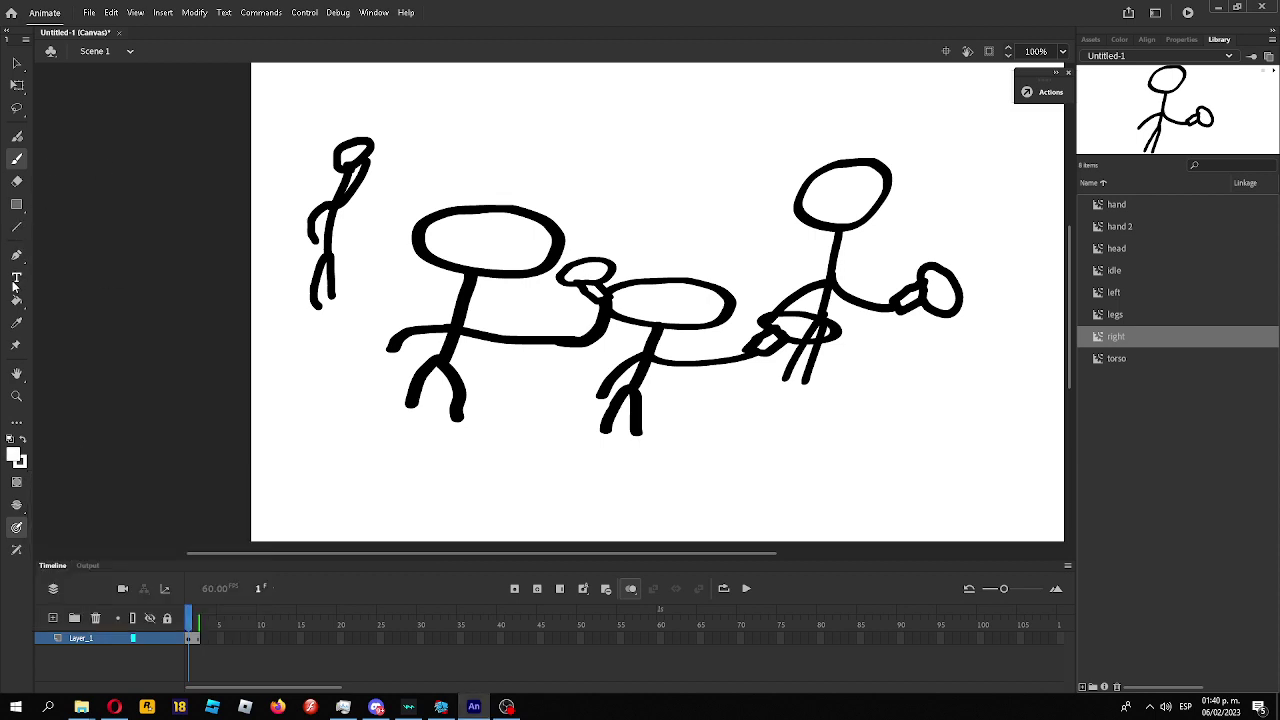
click(16, 300)
Convert the new small stick figure into a movie clip symbol named up.
click(16, 85)
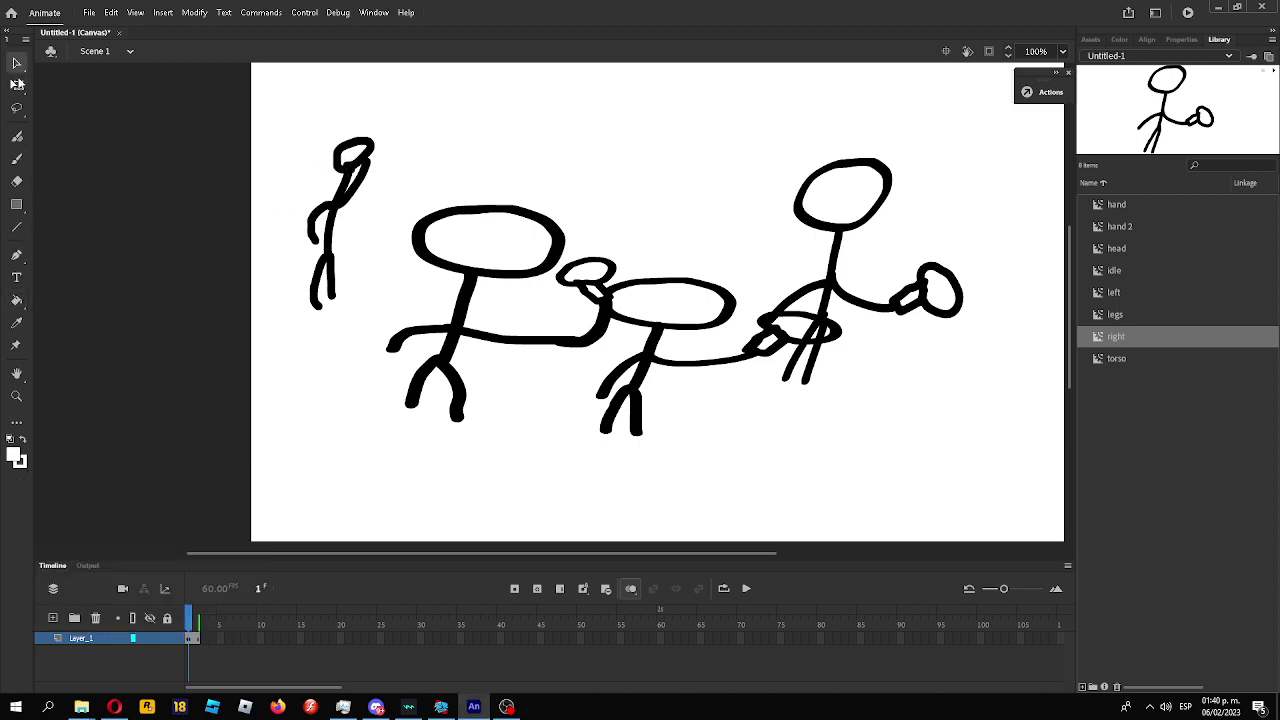
drag(261, 327, 380, 50)
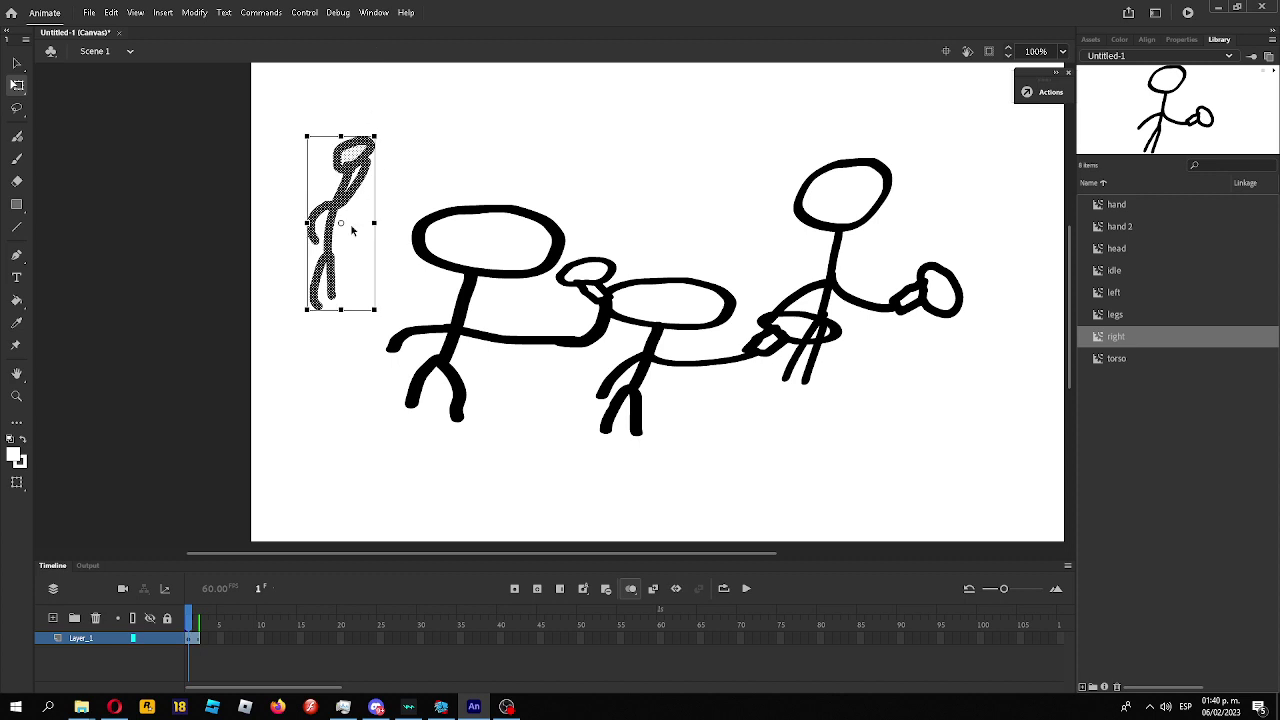
right_click(337, 268)
click(385, 603)
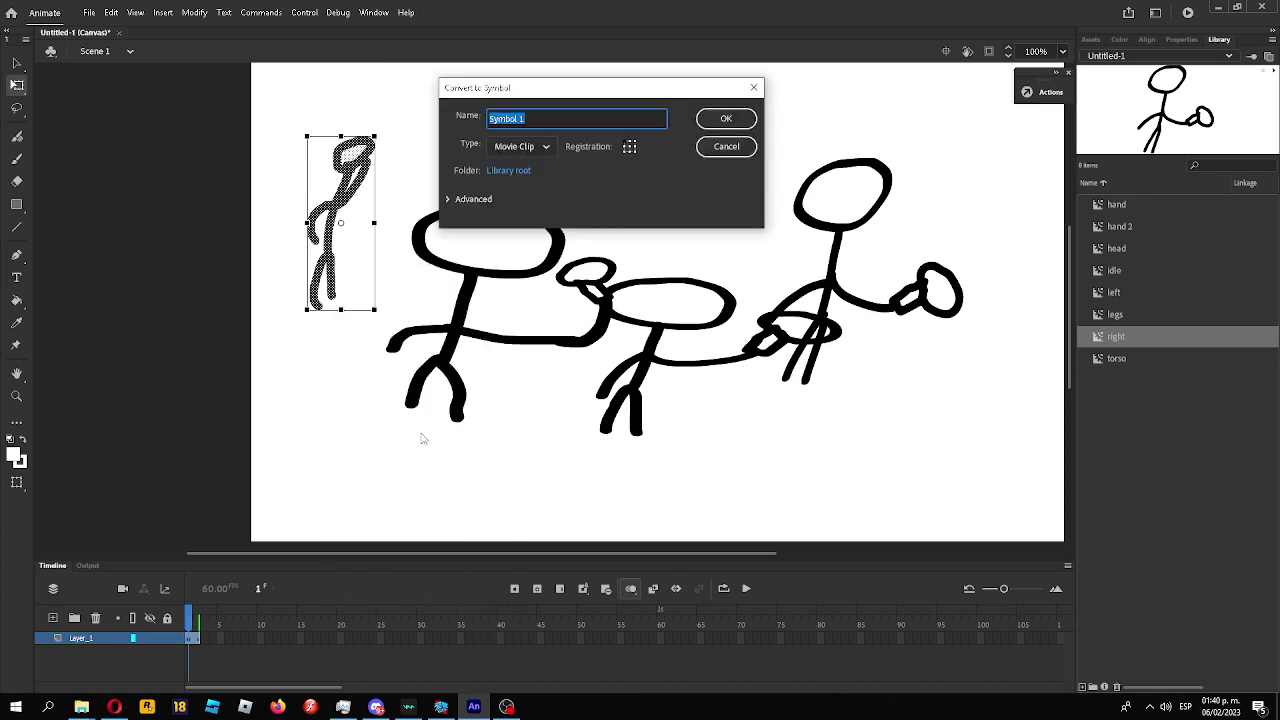
text(up)
key(Return)
Inside the up symbol, squash and widen the figure on frame 1, and make it taller and narrower on a new keyframe 2.
double_click(337, 254)
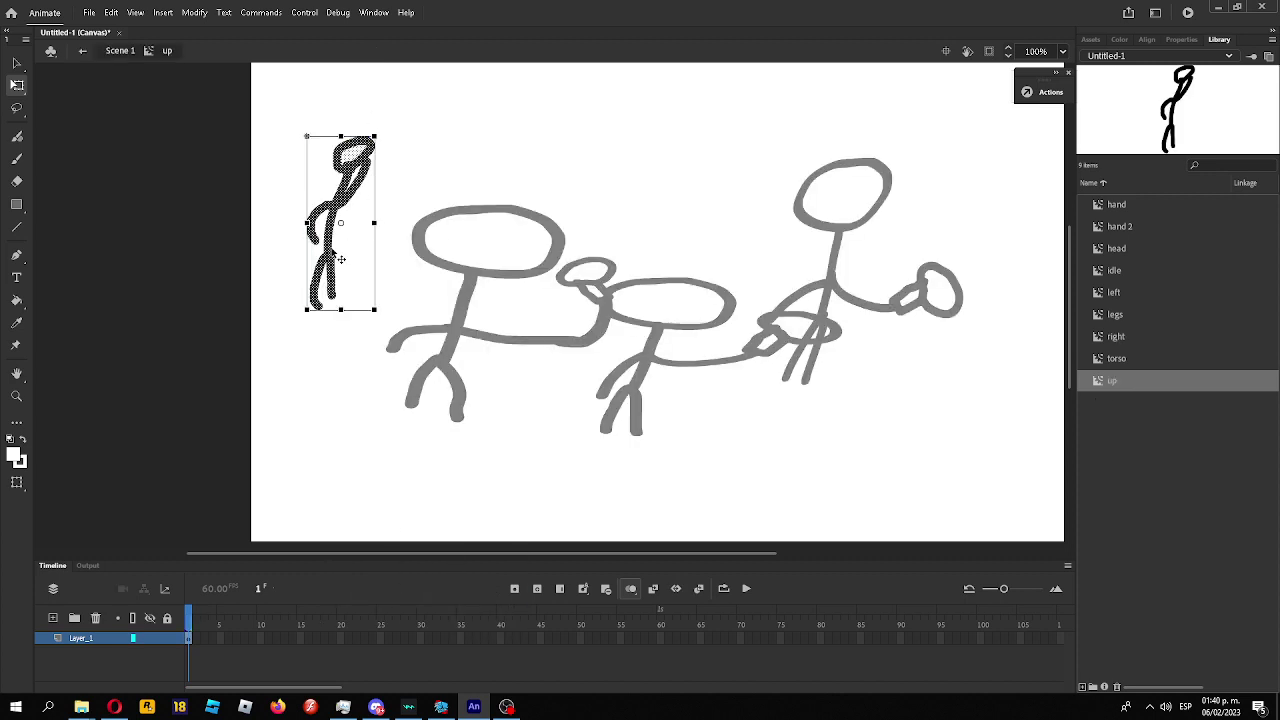
drag(341, 137, 420, 222)
key(F6)
drag(341, 186, 341, 157)
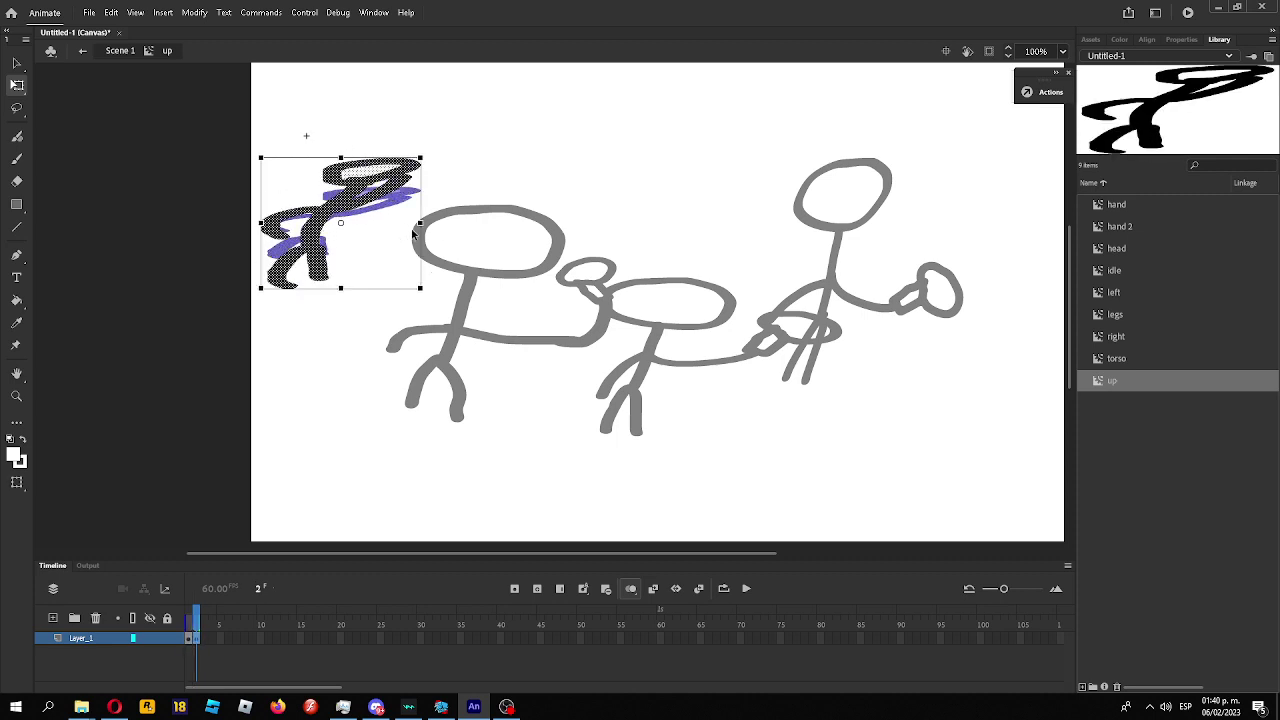
drag(420, 223, 396, 223)
Add keyframes 3 to 5 in the up symbol, varying the figure between tall, narrow and wide, squashed shapes.
key(F6)
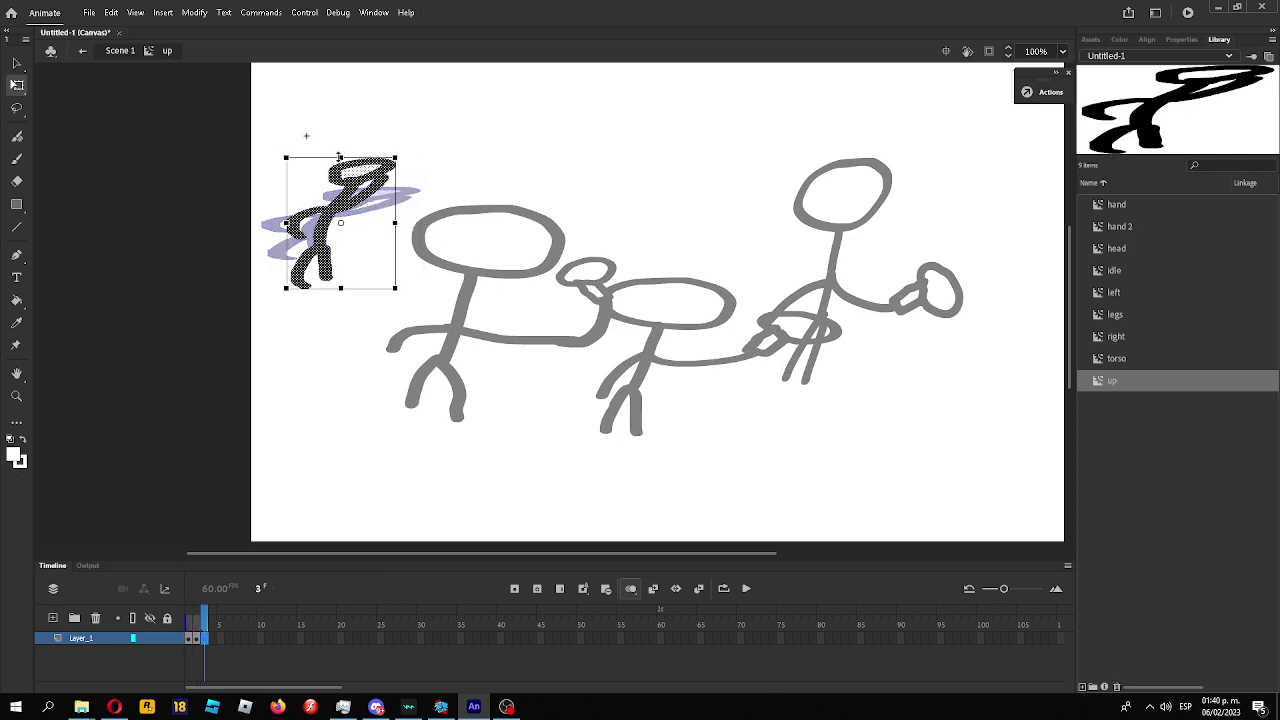
drag(341, 157, 344, 128)
drag(386, 217, 426, 222)
key(F6)
key(F6)
drag(341, 128, 341, 147)
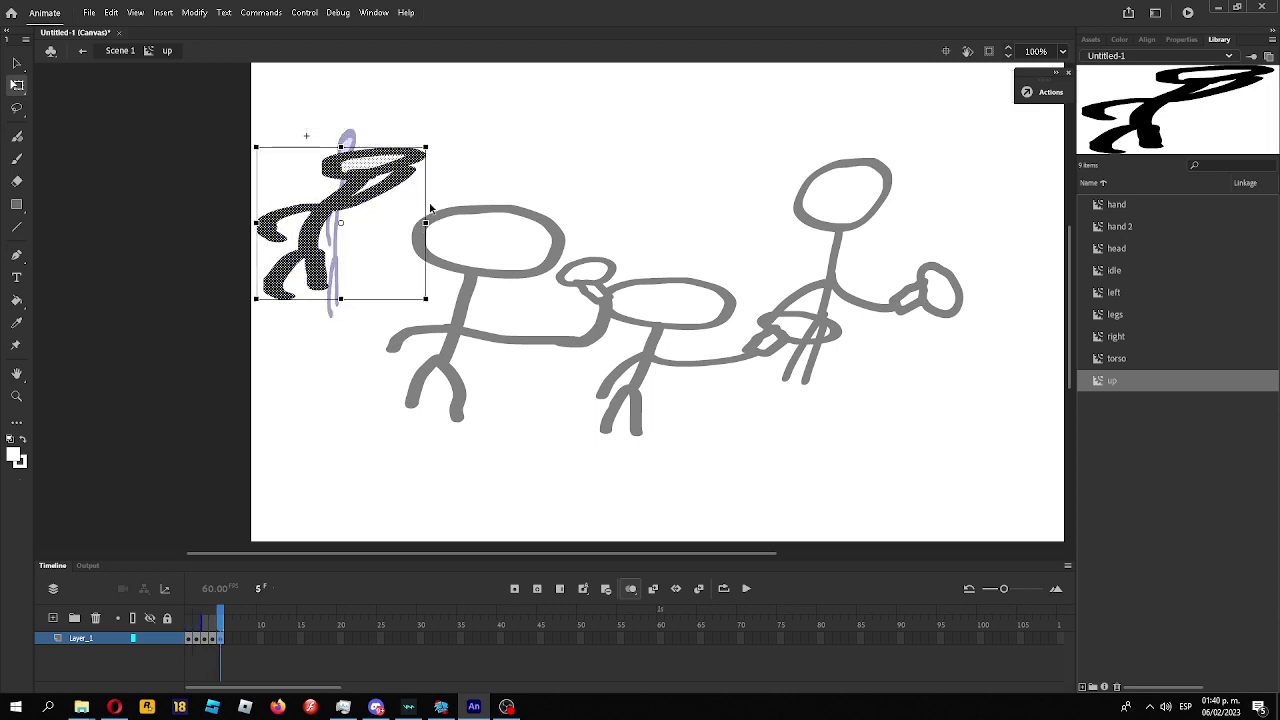
Continue the up animation with keyframes up to frame 10, stretching the figure much taller and settling it back to moderate proportions.
key(F6)
drag(426, 223, 382, 223)
drag(341, 147, 341, 82)
key(F6)
drag(382, 222, 428, 222)
key(F6)
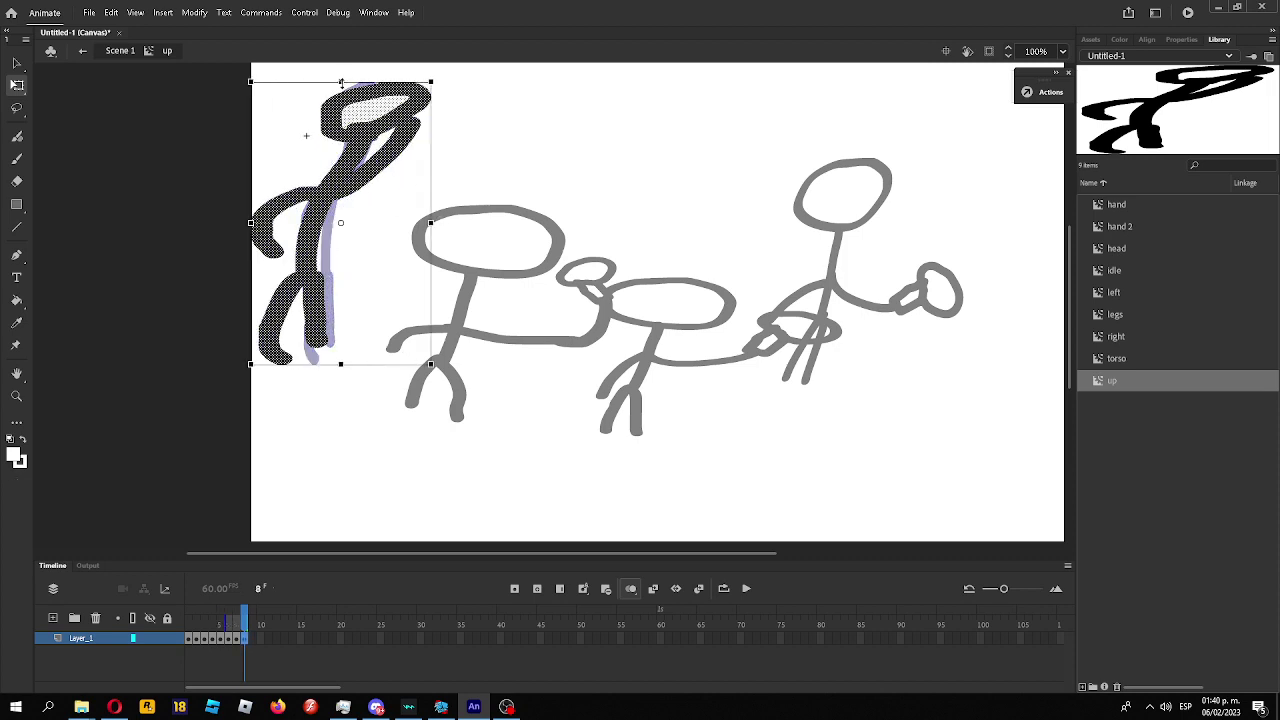
drag(341, 86, 341, 118)
Play the up animation, return to Scene 1, play the main timeline, and clear the selection.
key(Return)
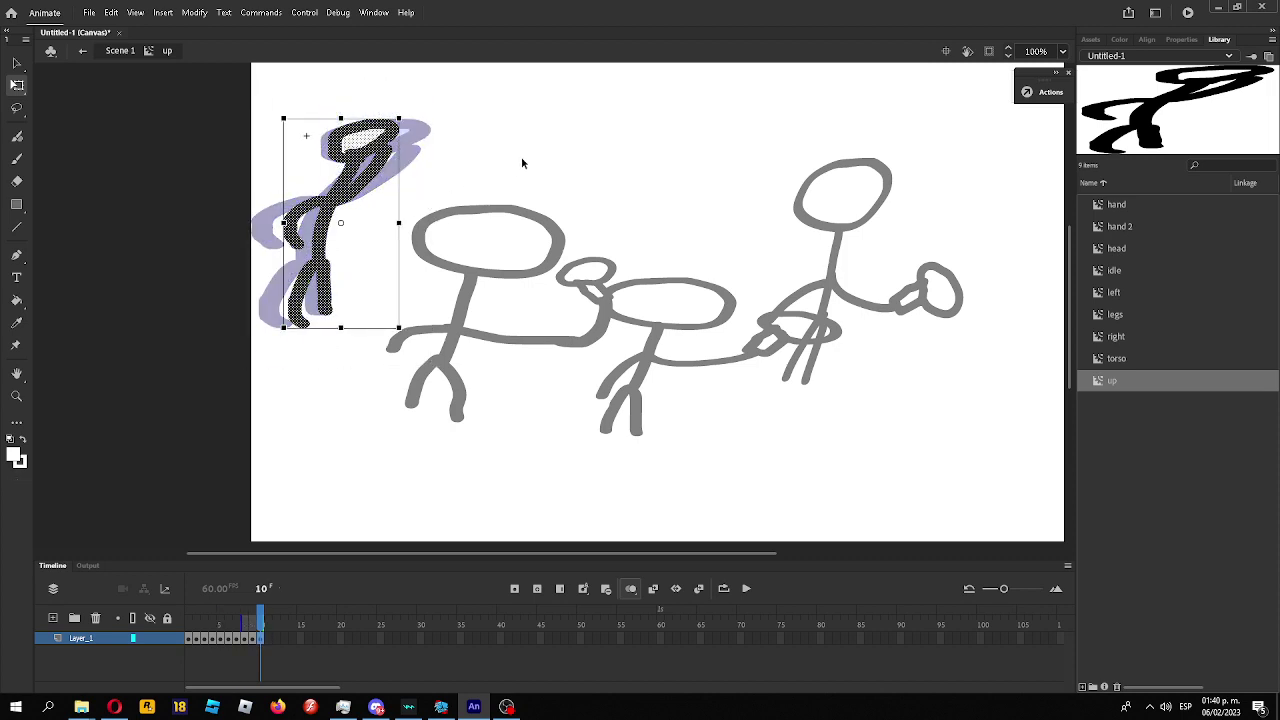
key(Return)
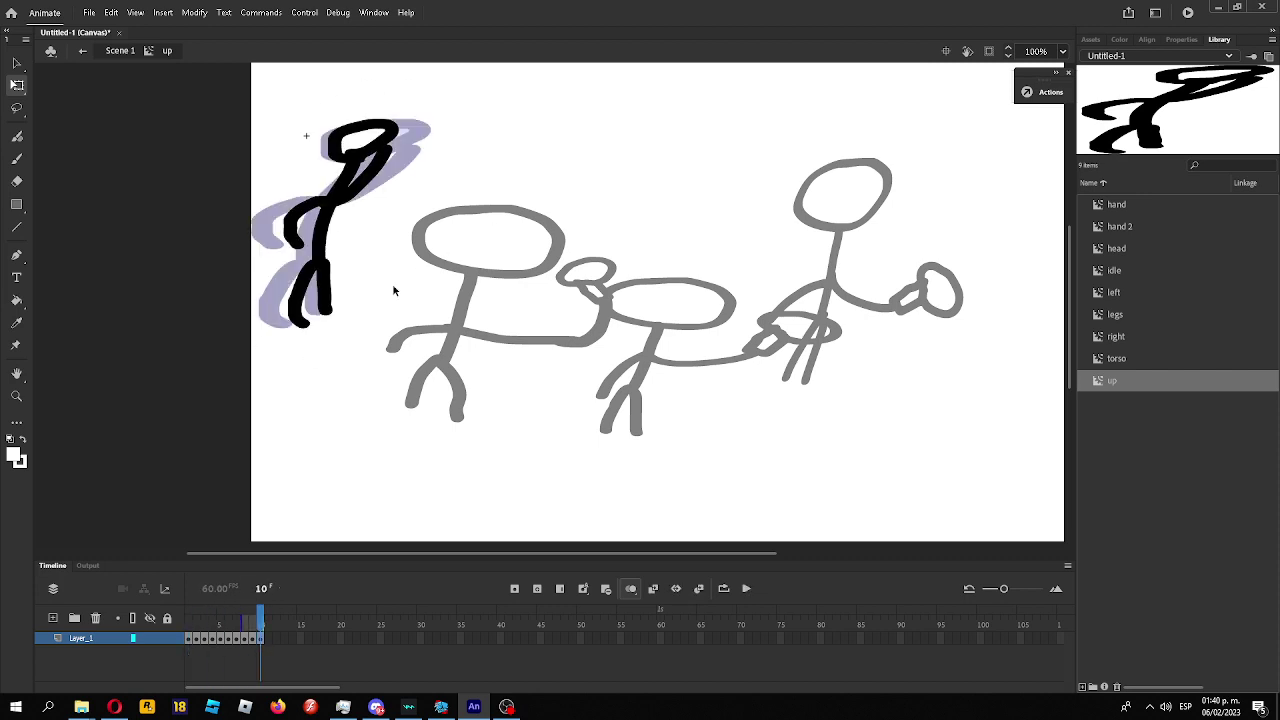
key(Return)
double_click(198, 370)
key(Return)
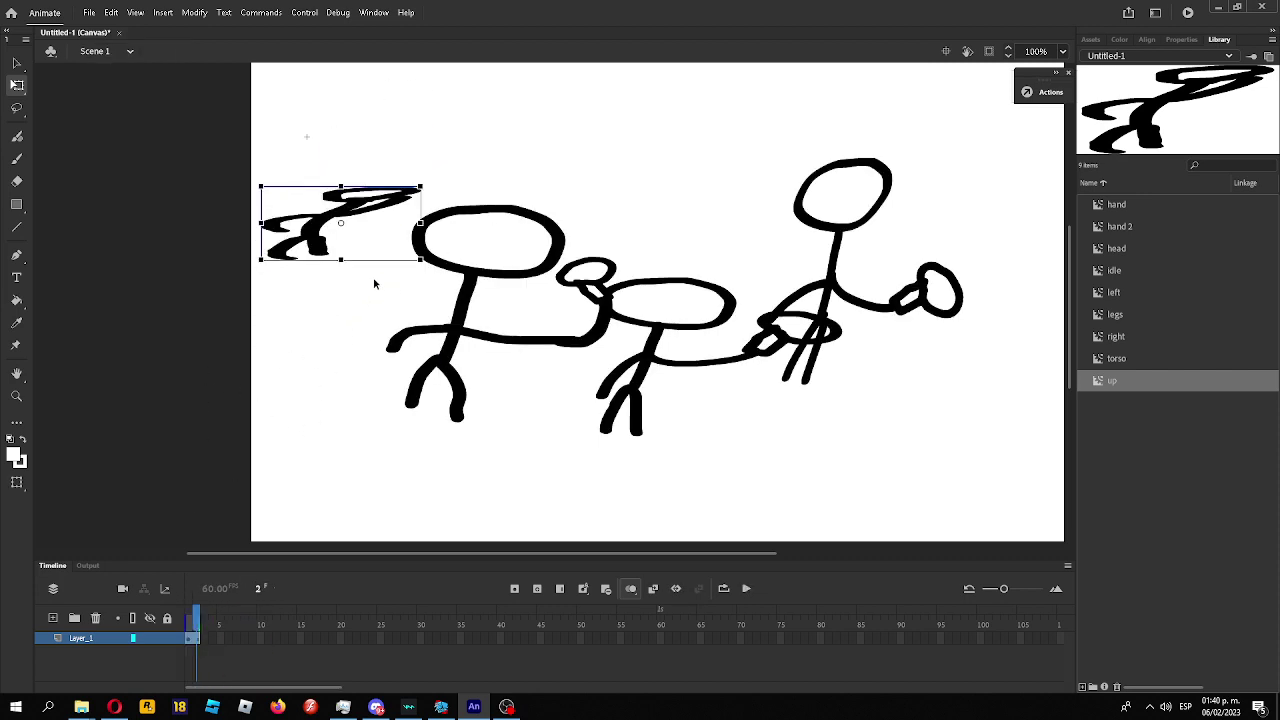
key(Return)
click(253, 371)
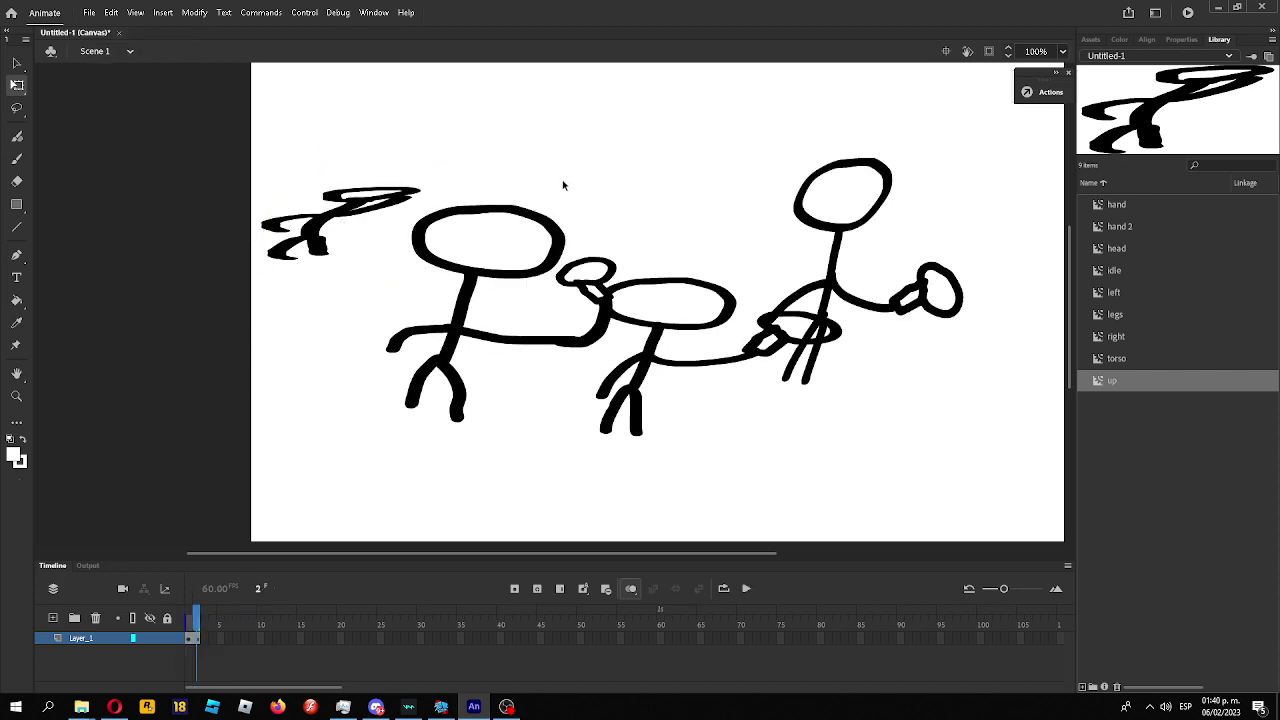
Reopen the up symbol, check the white fill inside the head, and return to Scene 1.
click(17, 158)
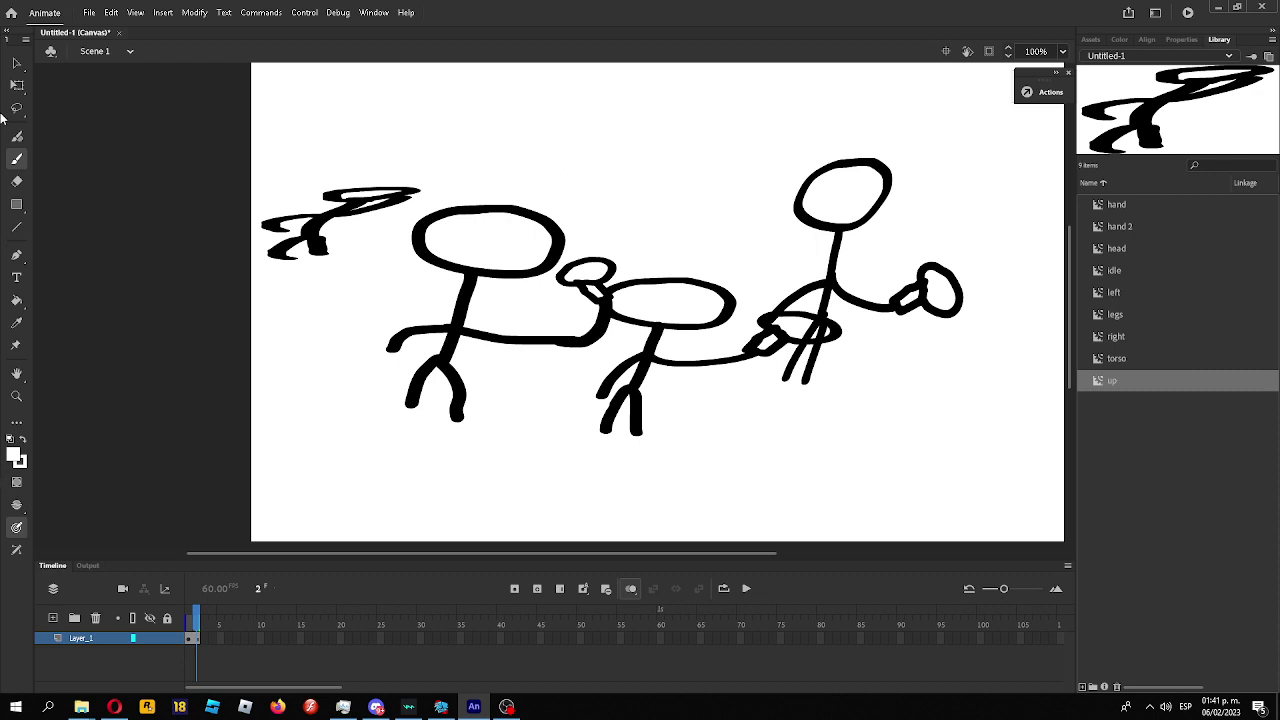
click(16, 84)
double_click(348, 212)
click(360, 140)
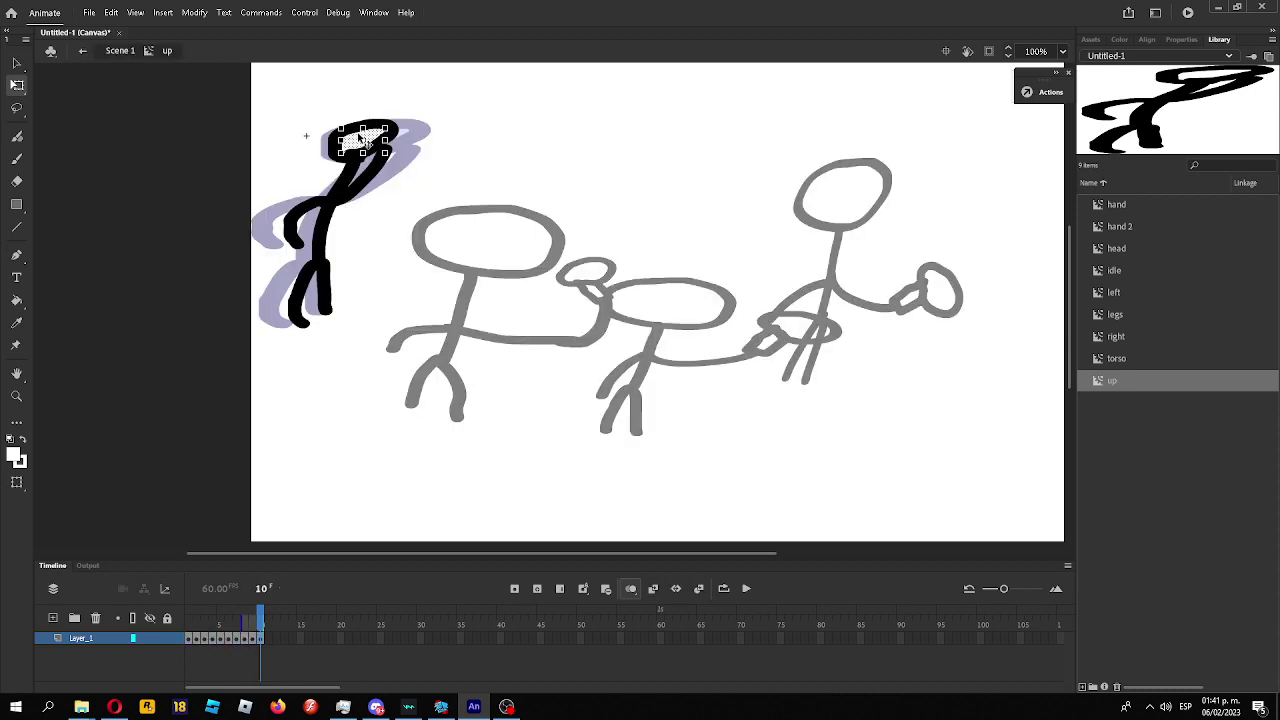
click(577, 168)
double_click(446, 117)
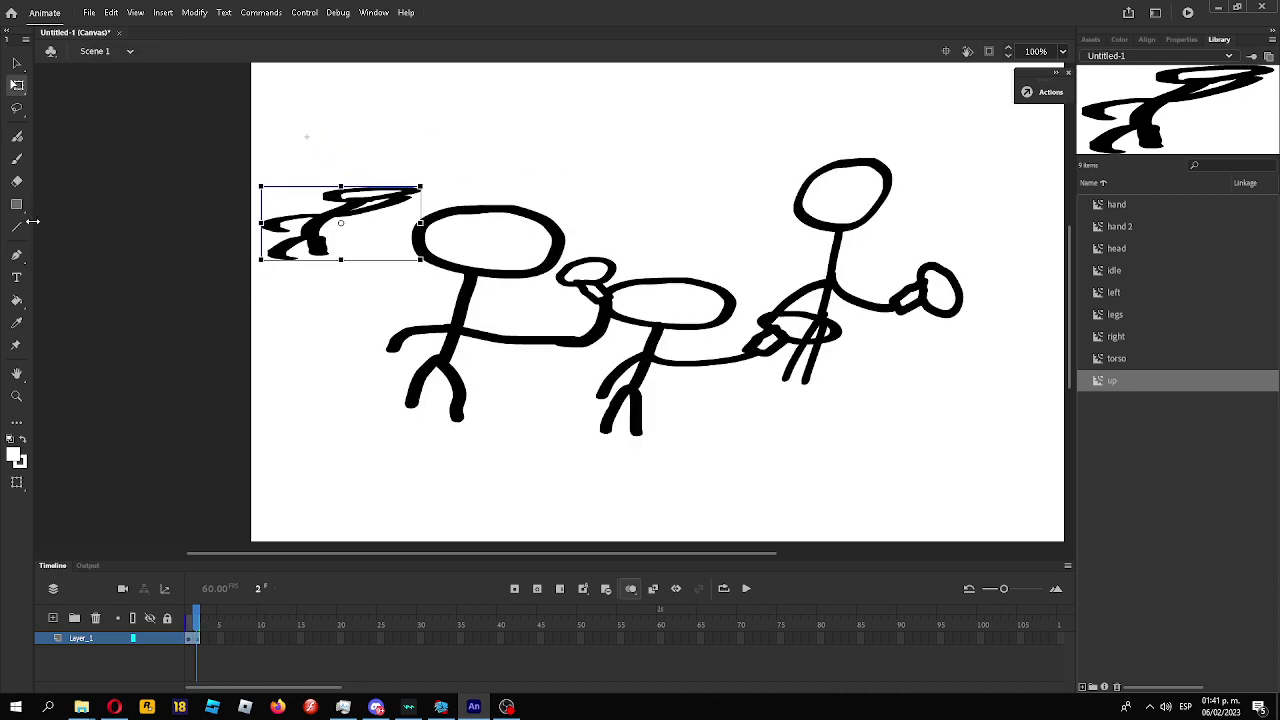
With a black fill, brush a stick figure with bowed legs for the down pose above the middle figure, undoing faulty strokes.
click(16, 159)
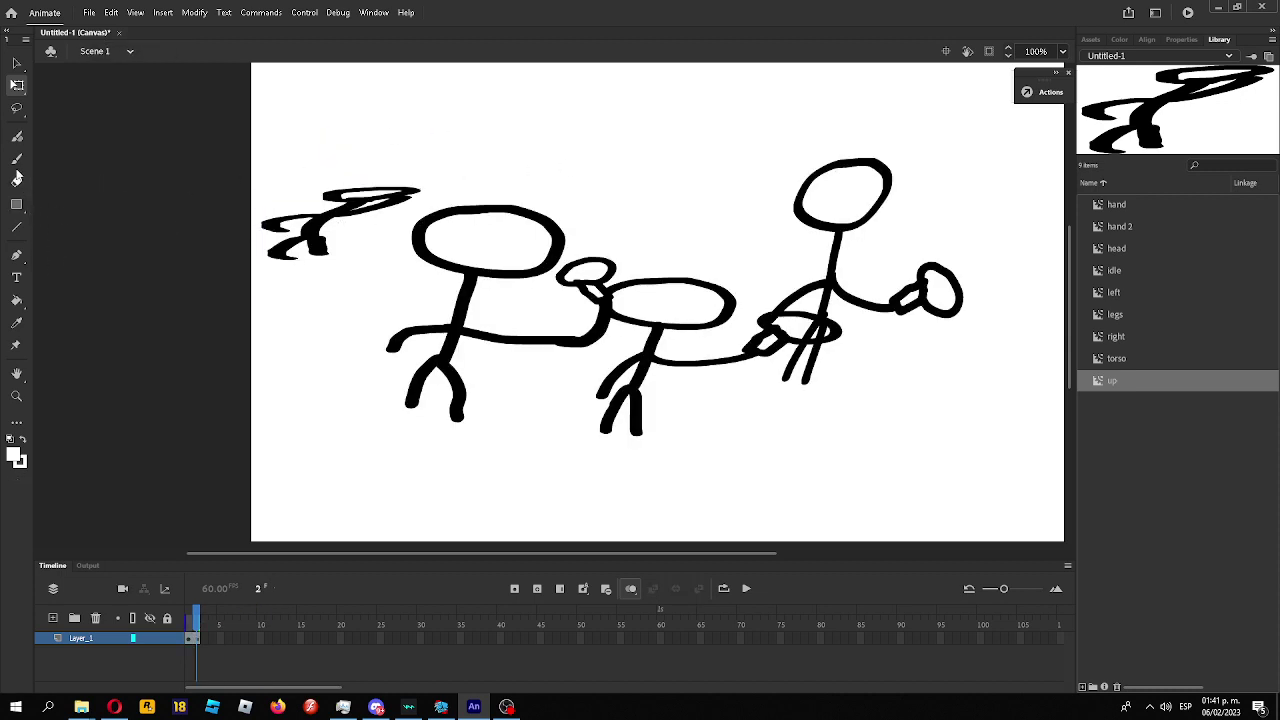
click(14, 455)
click(71, 506)
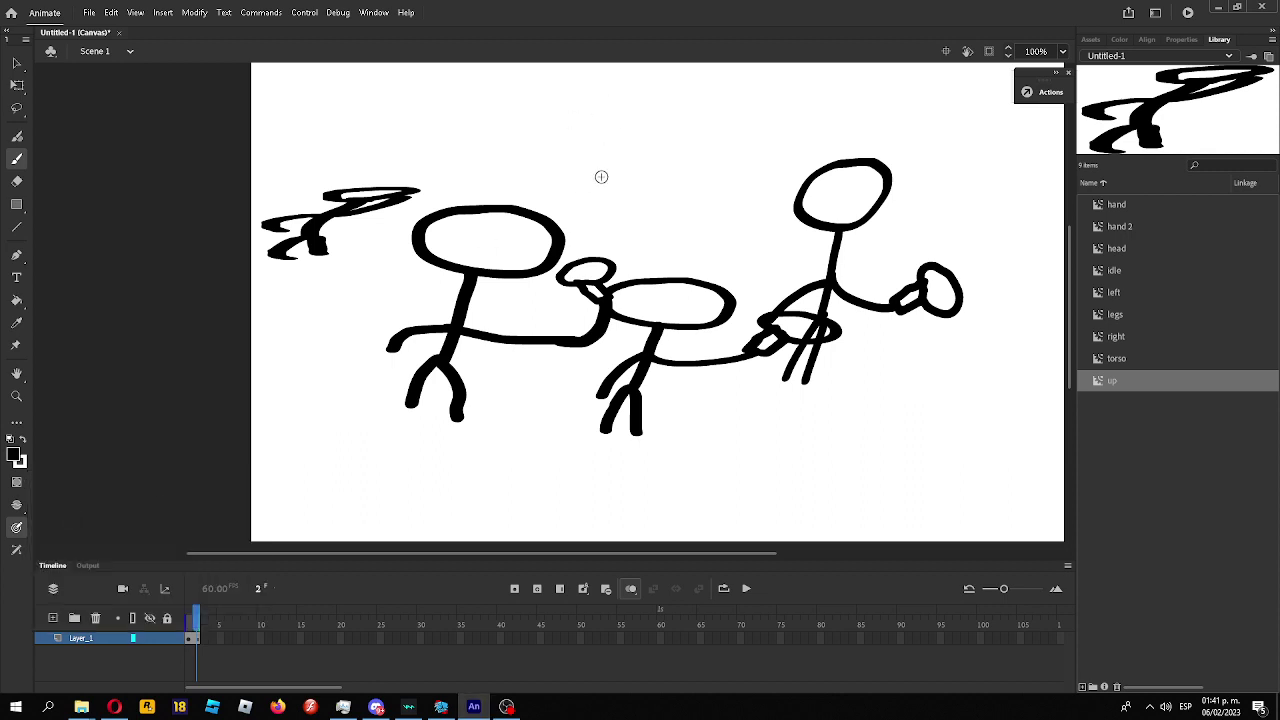
mouse_move(600, 180)
mouse_down()
mouse_move(637, 207)
mouse_move(627, 213)
mouse_move(588, 194)
mouse_move(606, 157)
mouse_move(642, 203)
mouse_up()
key(ctrl+z)
key(ctrl+z)
key(ctrl+z)
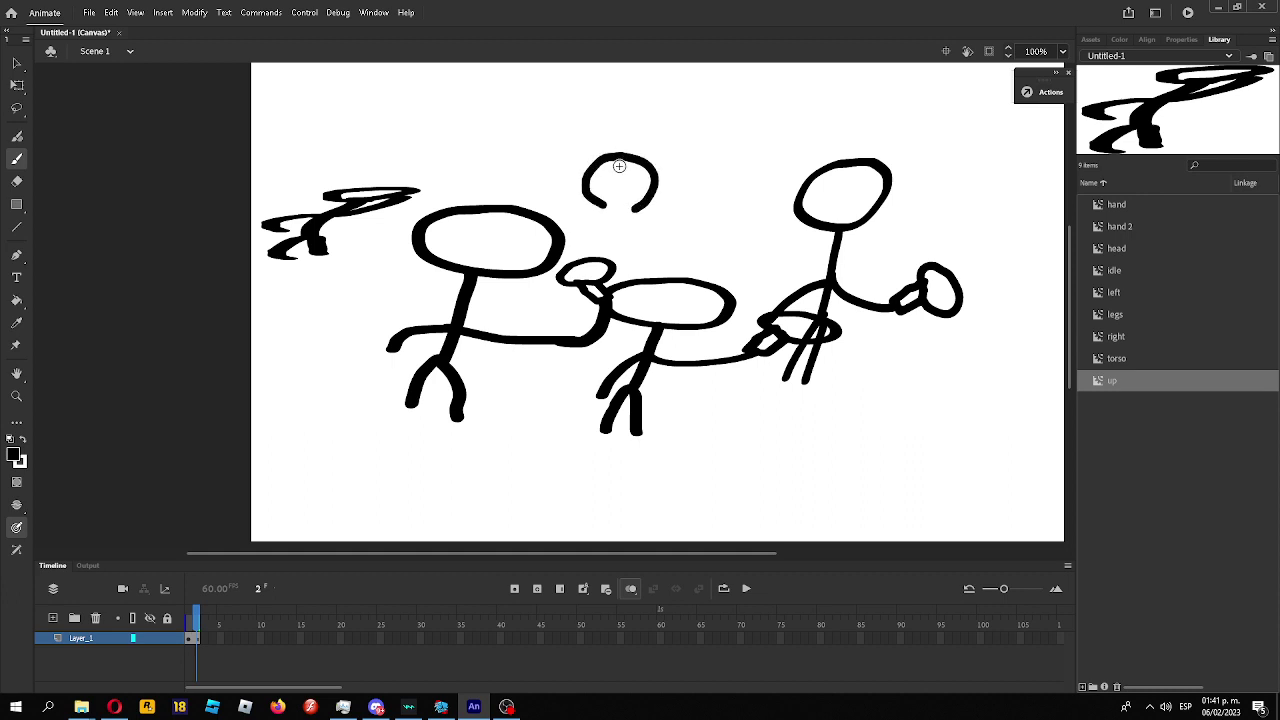
drag(614, 160, 620, 105)
key(ctrl+z)
mouse_move(615, 155)
mouse_down()
mouse_move(594, 117)
mouse_move(609, 125)
mouse_move(581, 146)
mouse_move(610, 141)
mouse_move(609, 126)
mouse_move(644, 131)
mouse_move(602, 114)
mouse_up()
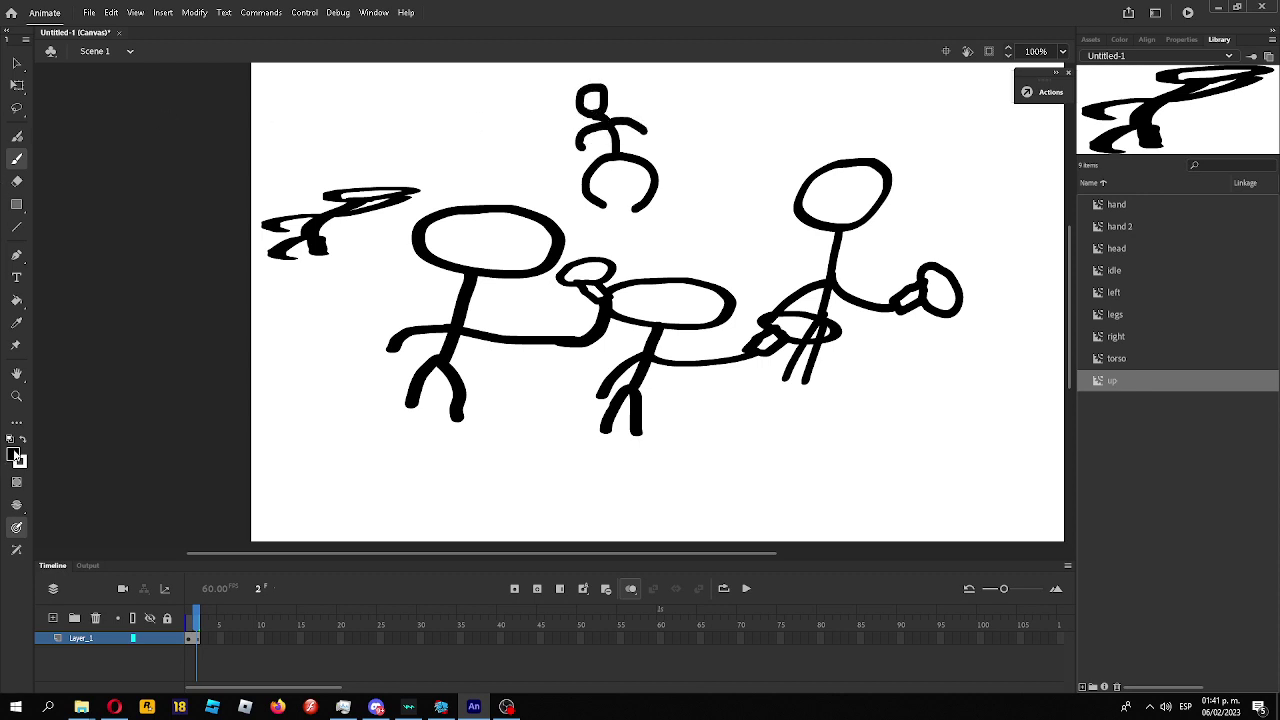
Set the fill colour to white and fill the head of the bow-legged figure.
click(17, 458)
click(44, 545)
click(16, 300)
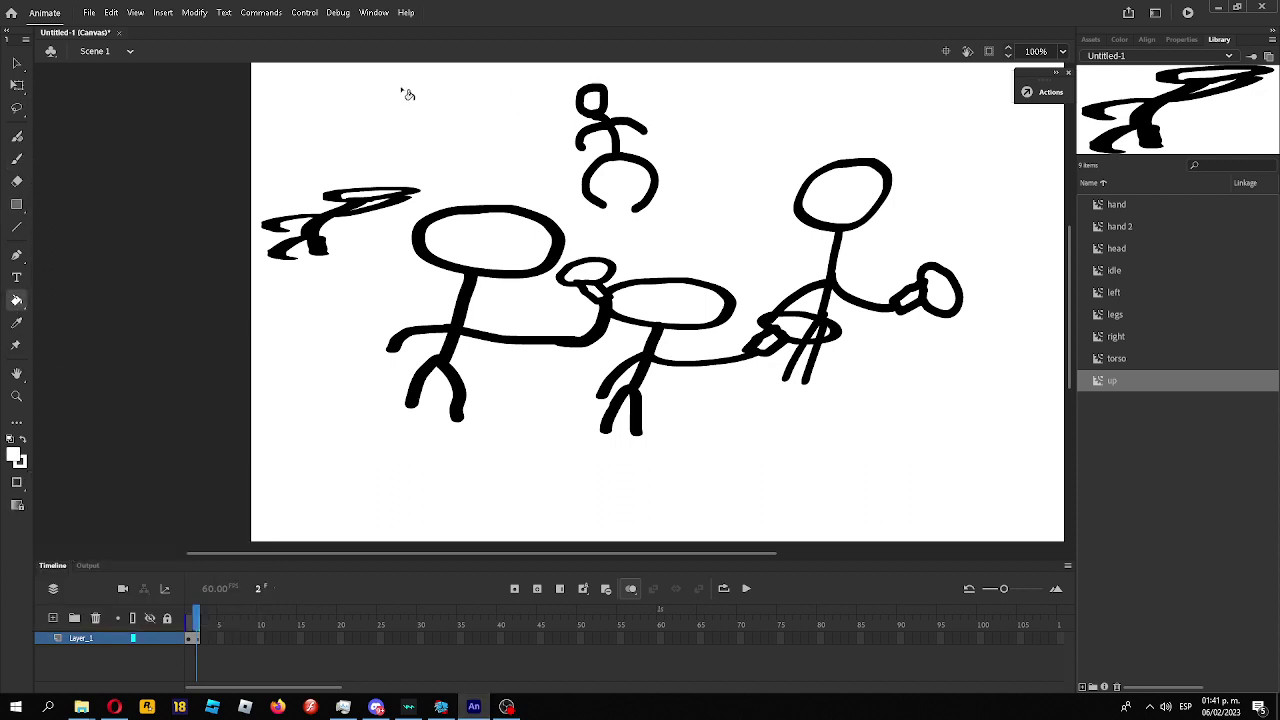
Convert the whole bow-legged figure into a movie clip symbol named down.
click(16, 84)
drag(555, 79, 572, 36)
right_click(618, 166)
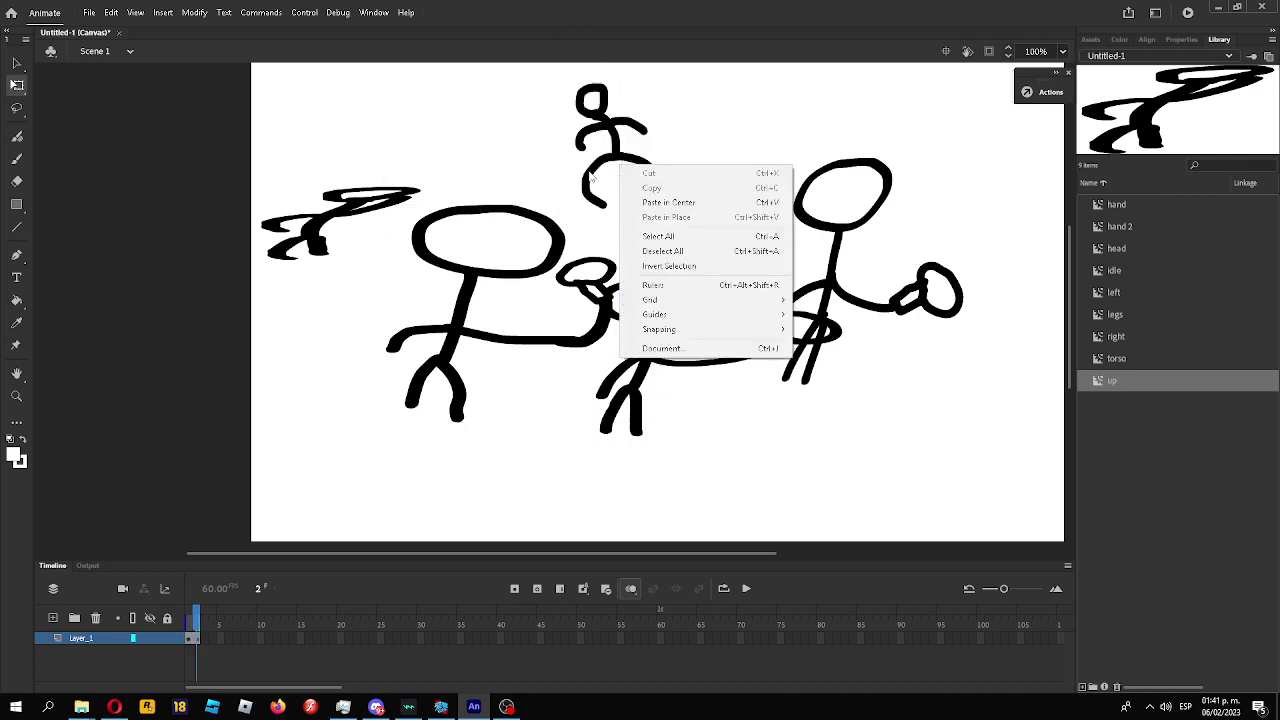
click(591, 177)
right_click(591, 170)
click(655, 505)
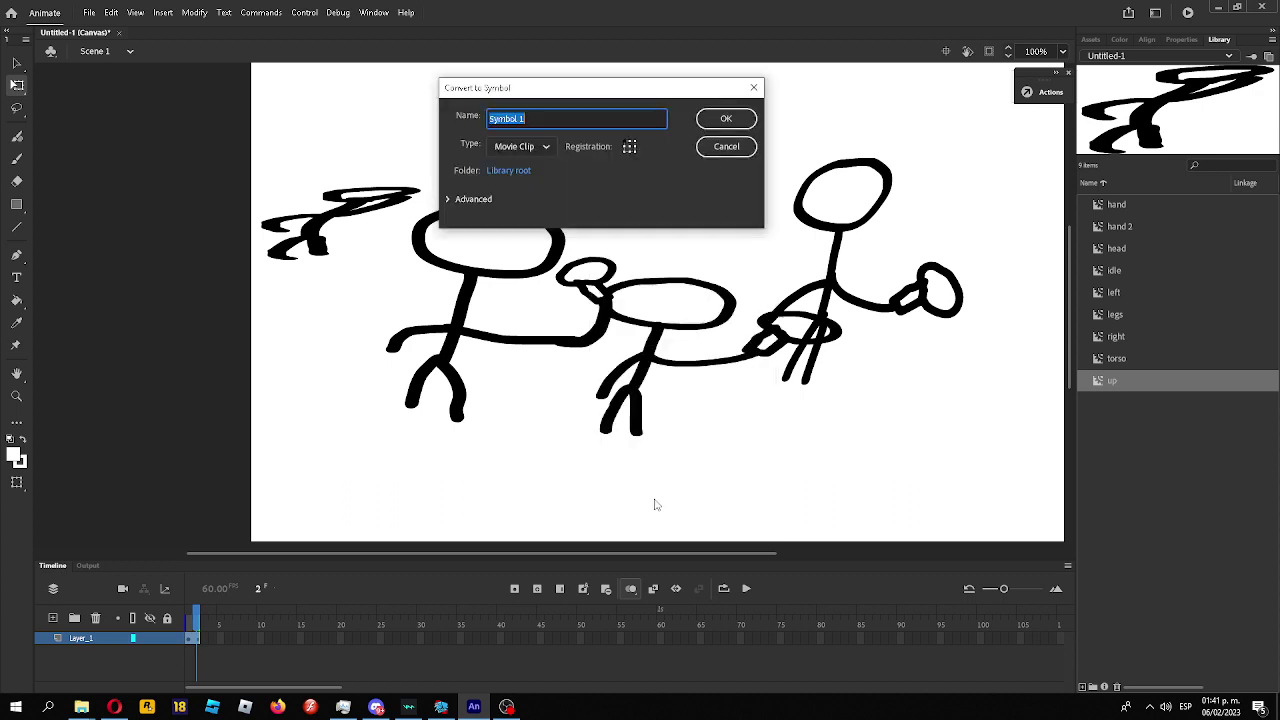
text(down)
key(Return)
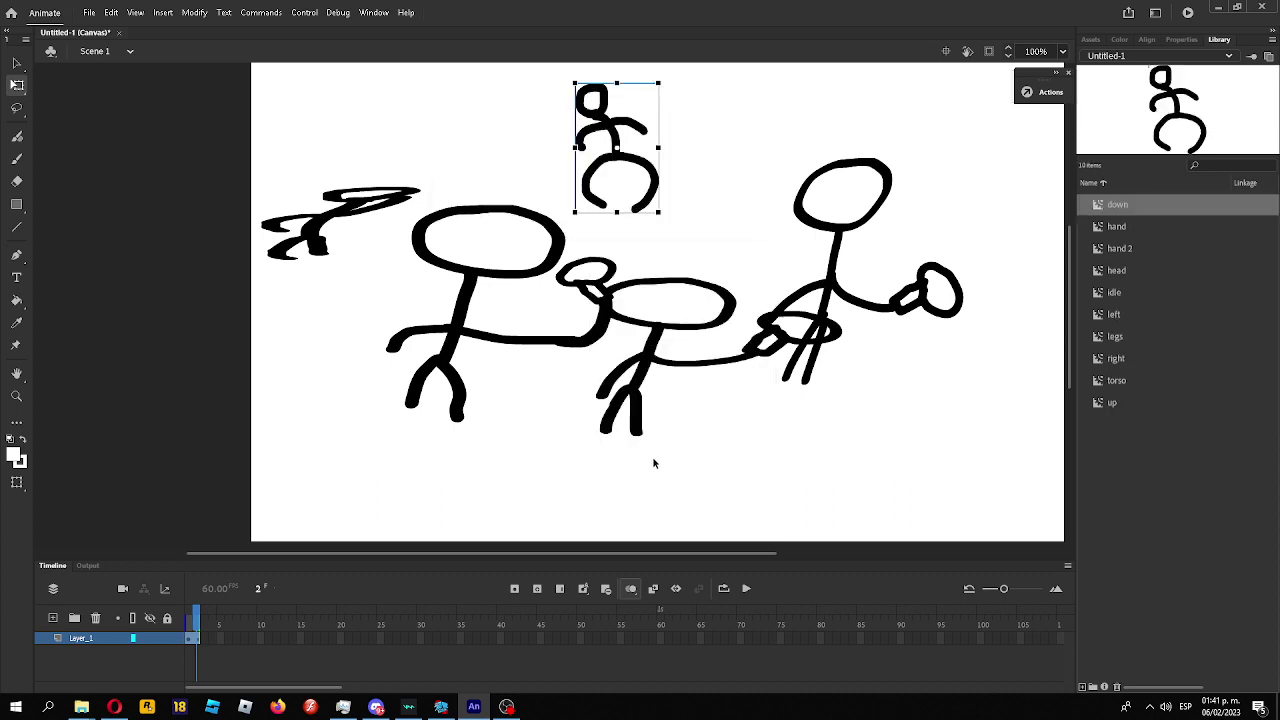
Open the down symbol for editing, and squash and widen its whole figure on frame 1.
click(652, 456)
click(628, 180)
click(630, 177)
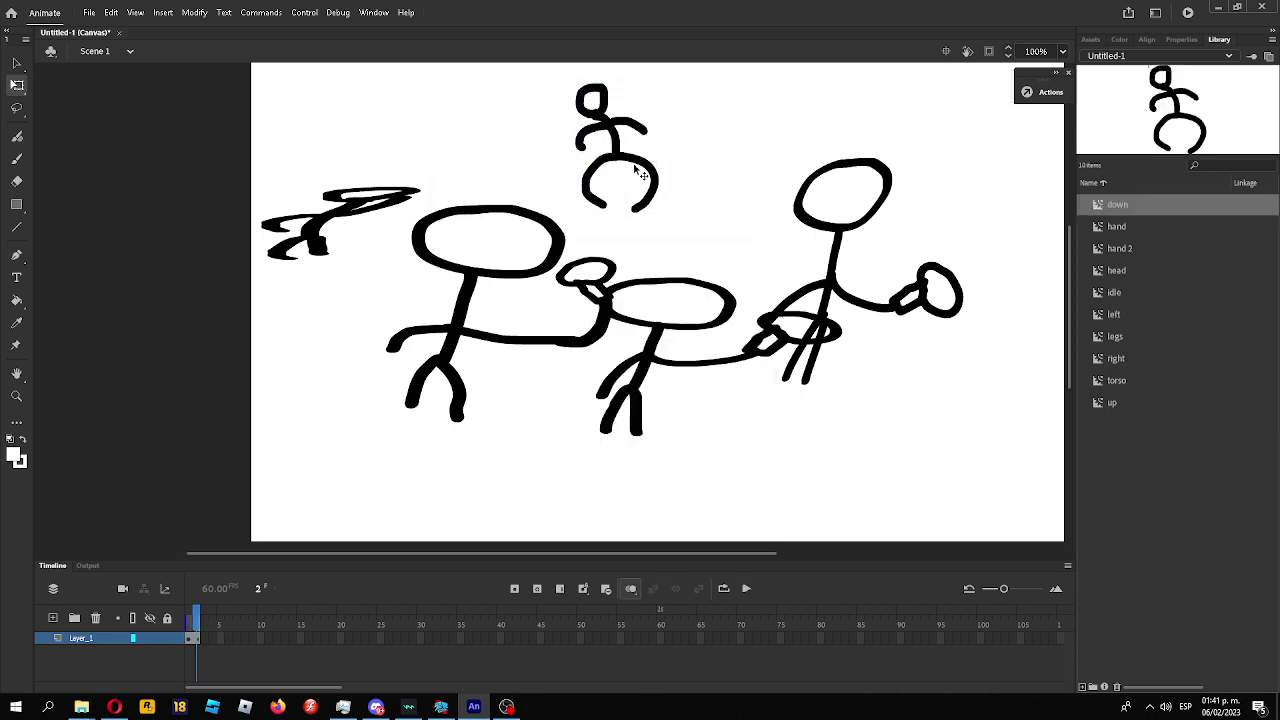
double_click(638, 172)
key(ctrl+a)
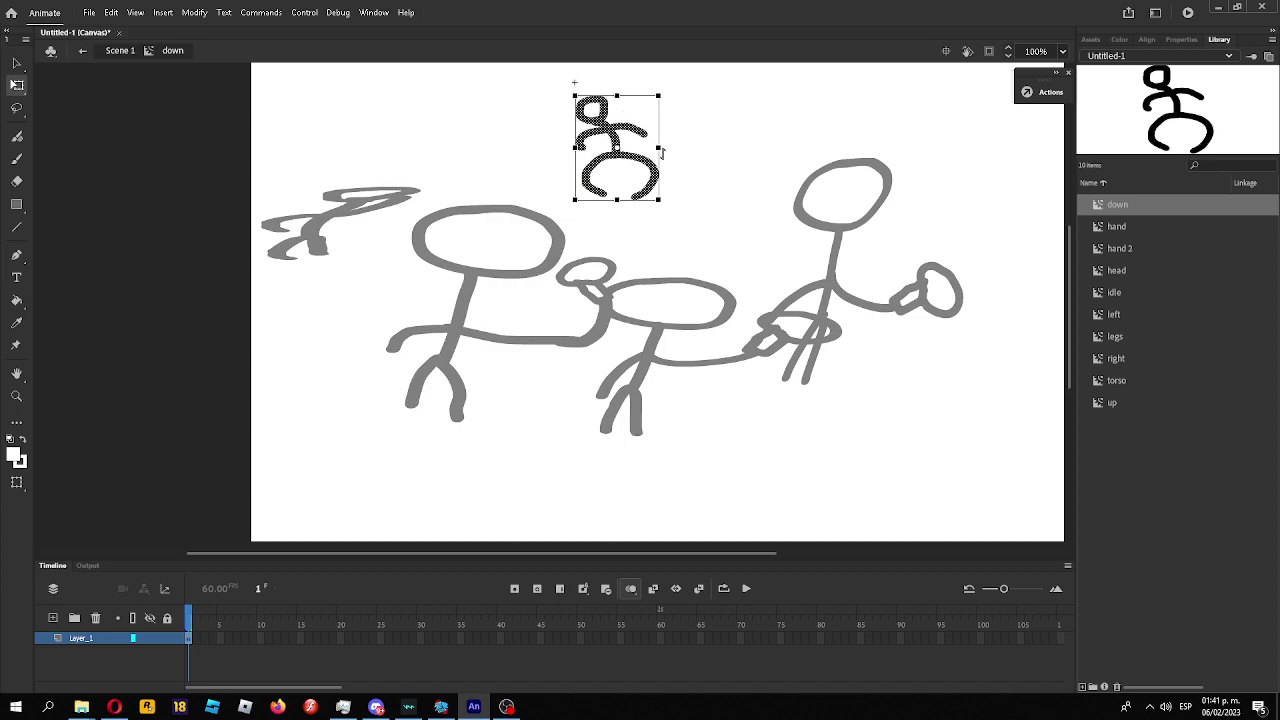
drag(659, 148, 681, 147)
Add keyframes 2 and 3 in the down symbol, making the figure slightly taller on each and narrower on frame 3.
key(F6)
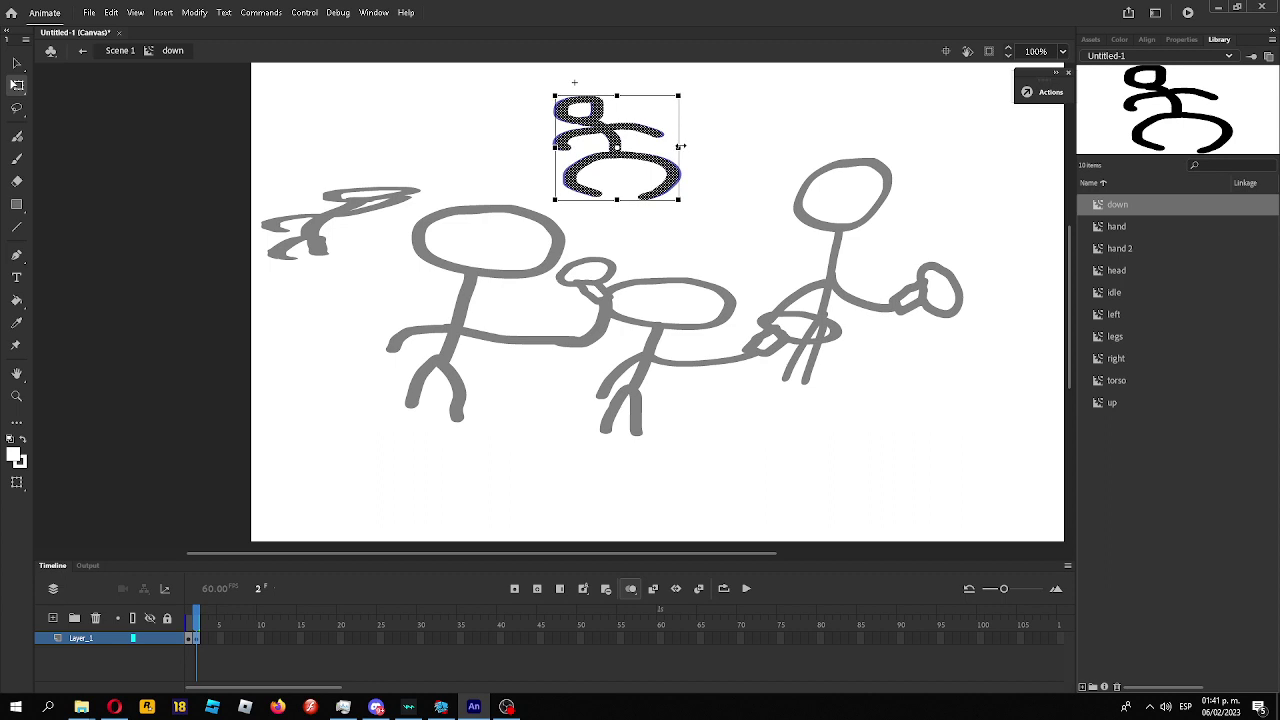
drag(616, 94, 616, 90)
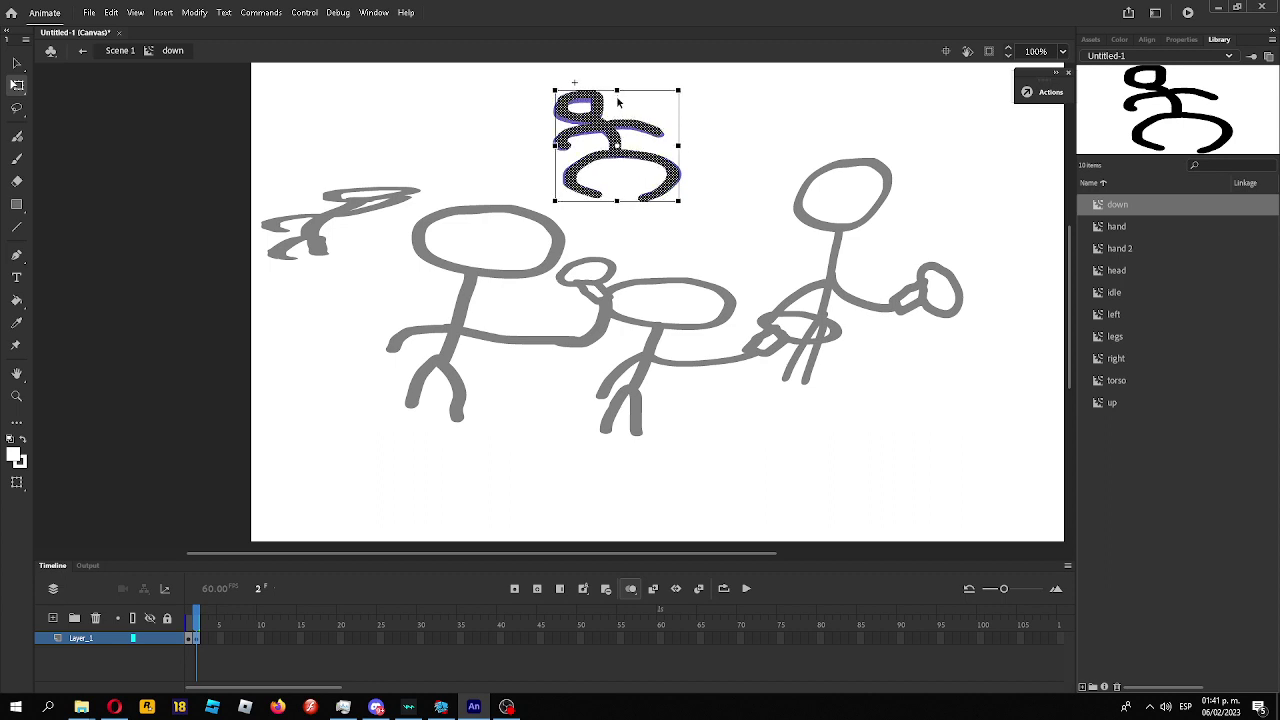
key(F6)
drag(679, 147, 674, 147)
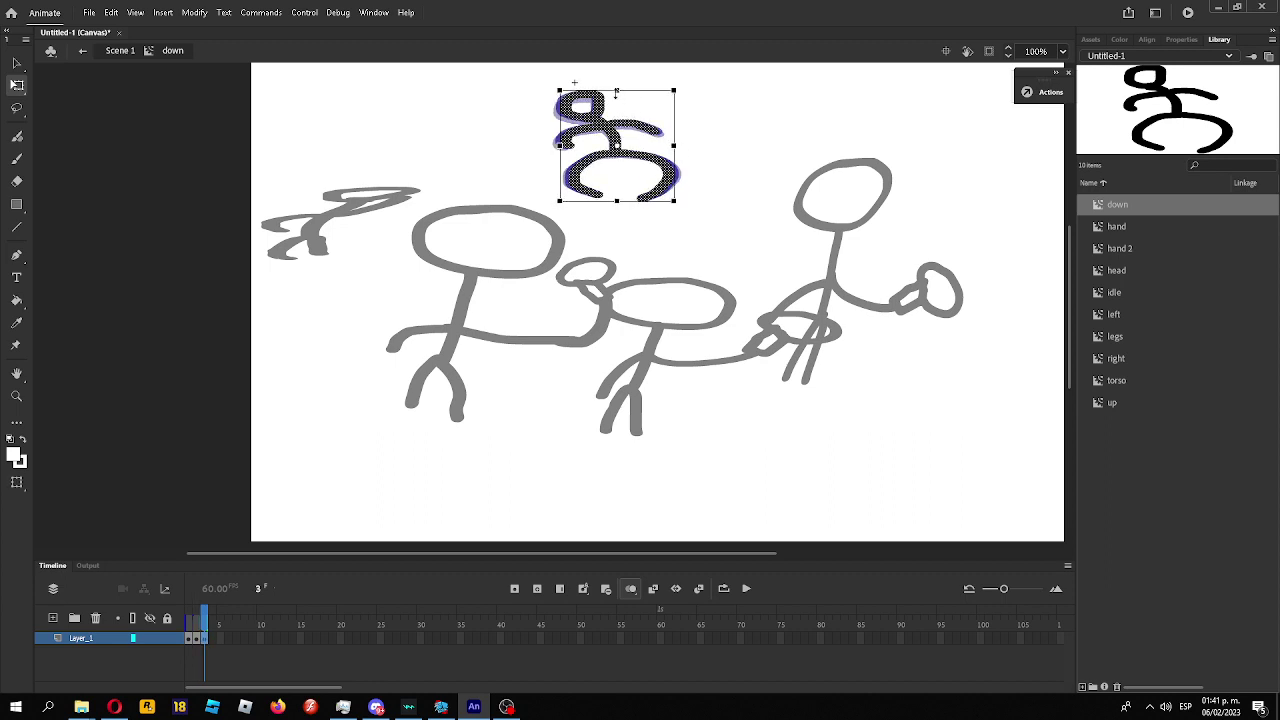
drag(617, 91, 616, 80)
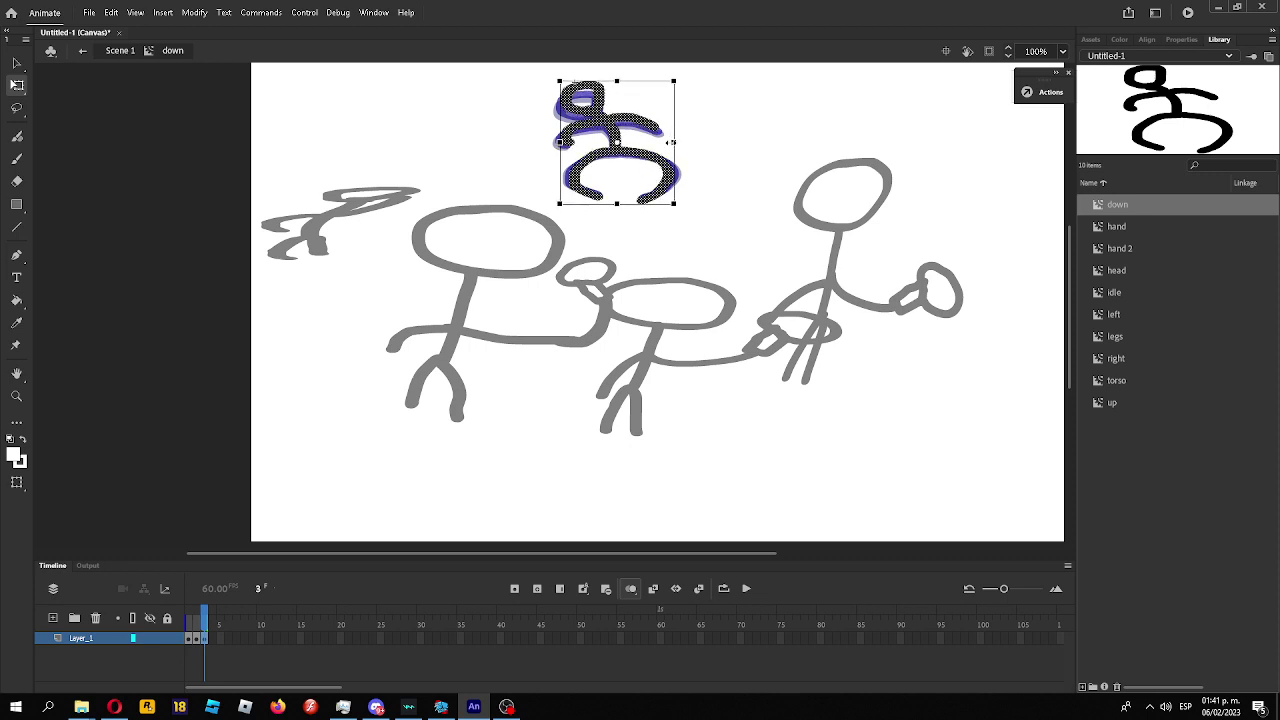
Add keyframes 4 and 5 in the down symbol, narrowing the figure on both, and stretching it taller and nudging it up on frame 4.
key(F6)
drag(675, 142, 668, 142)
drag(617, 81, 617, 77)
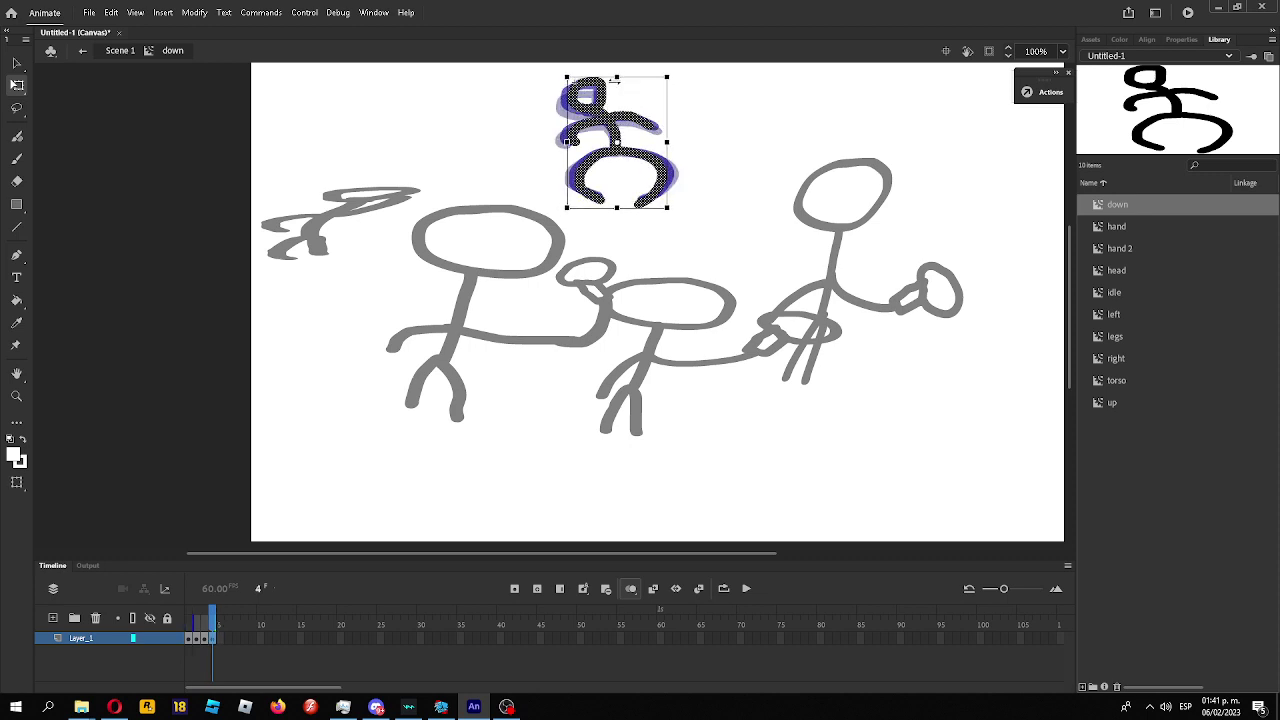
key(Up)
key(Up)
key(Up)
key(F6)
drag(667, 140, 663, 140)
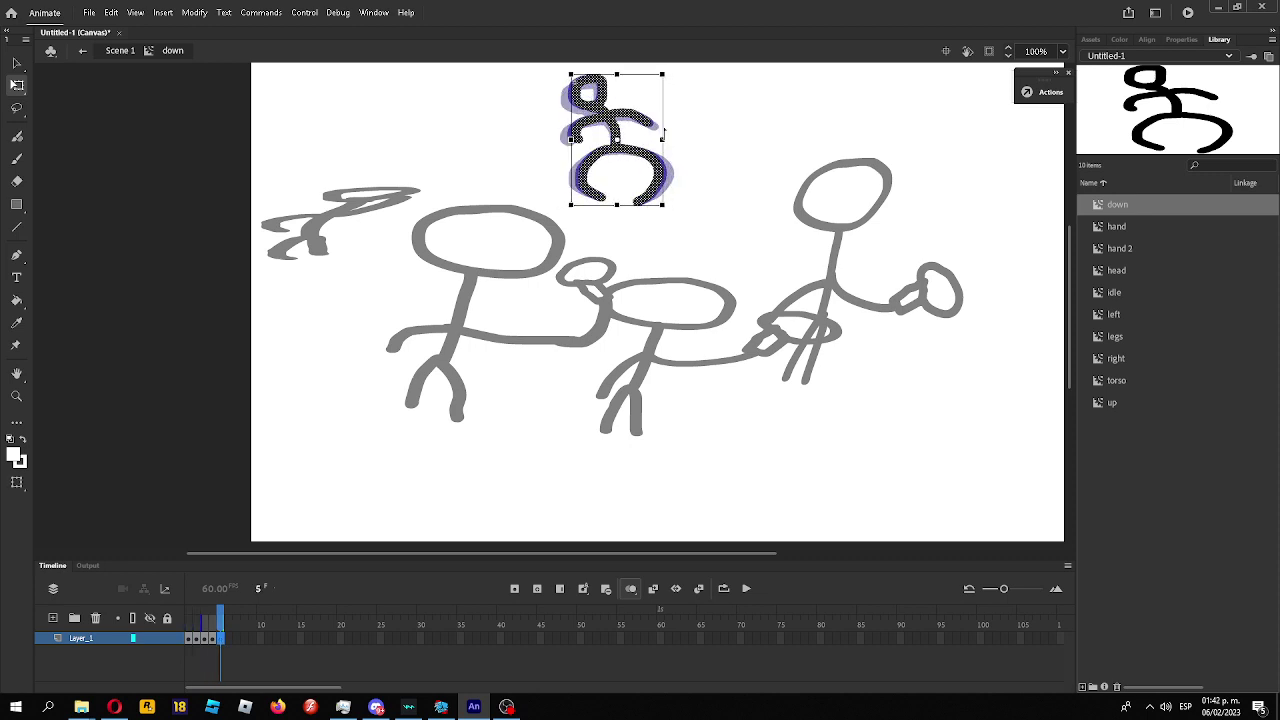
Stretch the figure taller on frame 5 of the down symbol, and add keyframe 6 with the figure slightly narrower and taller.
drag(617, 76, 617, 67)
key(F6)
drag(662, 136, 659, 135)
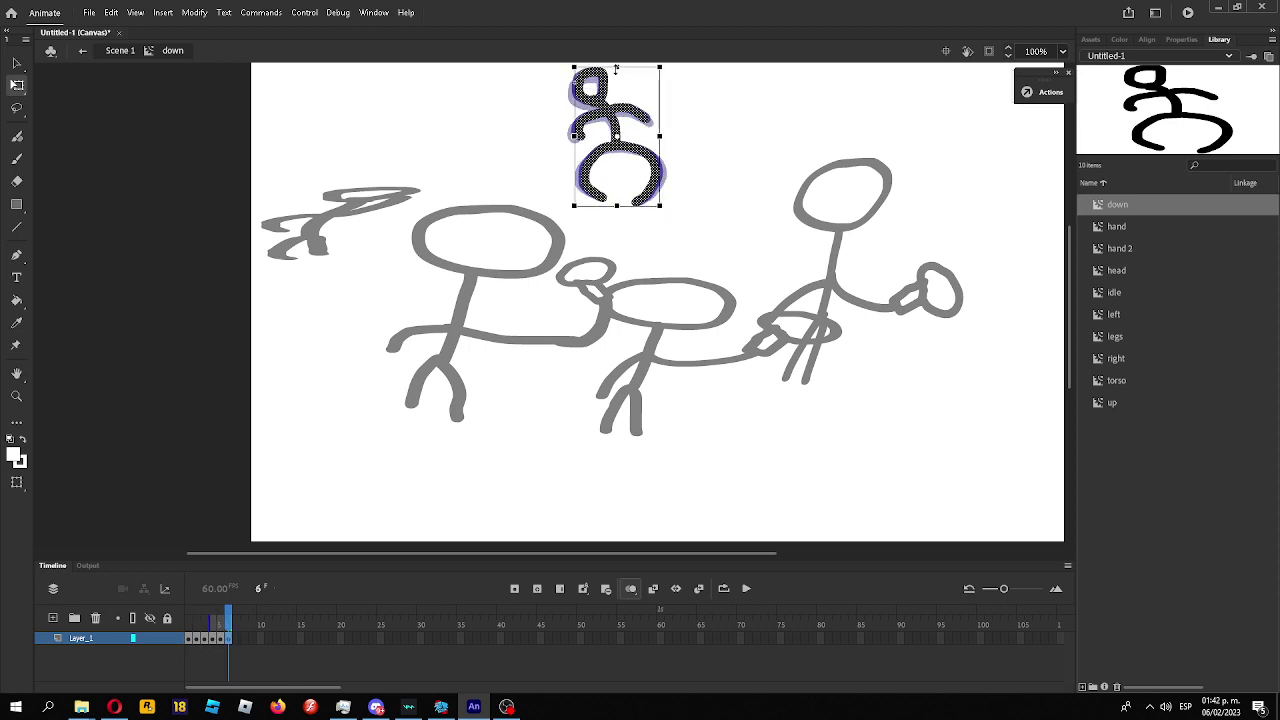
drag(615, 66, 615, 64)
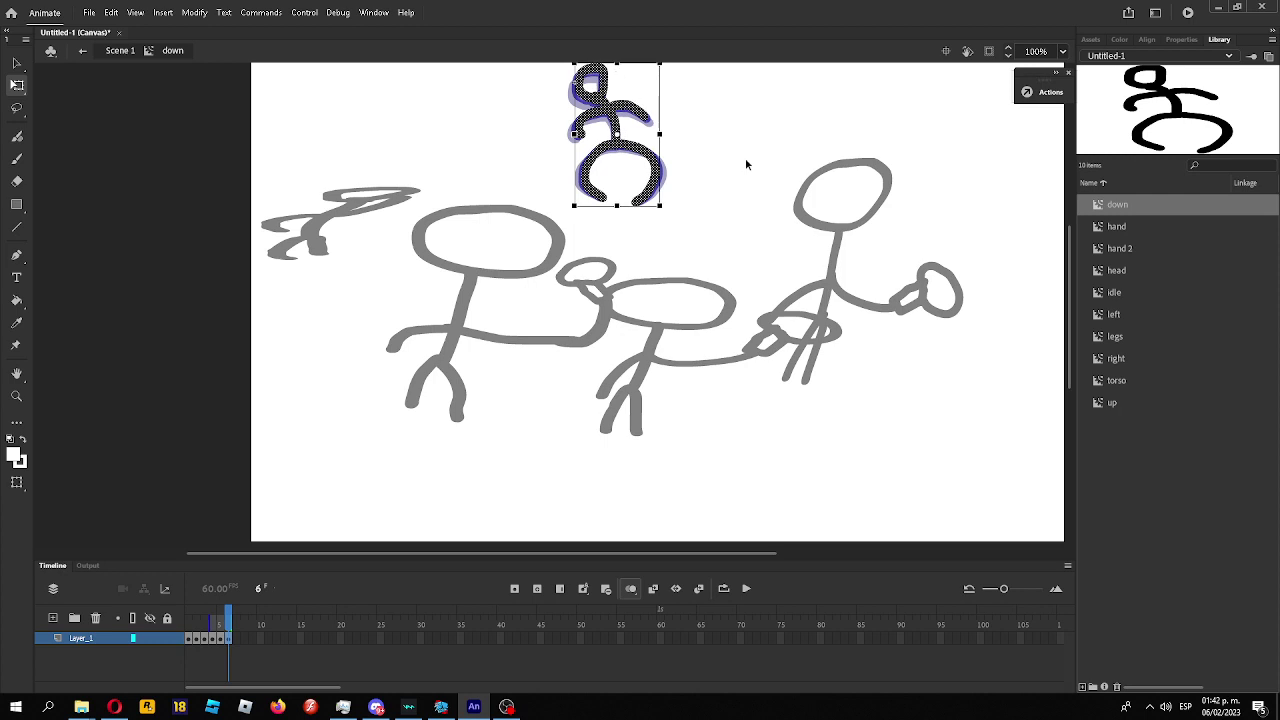
key(Return)
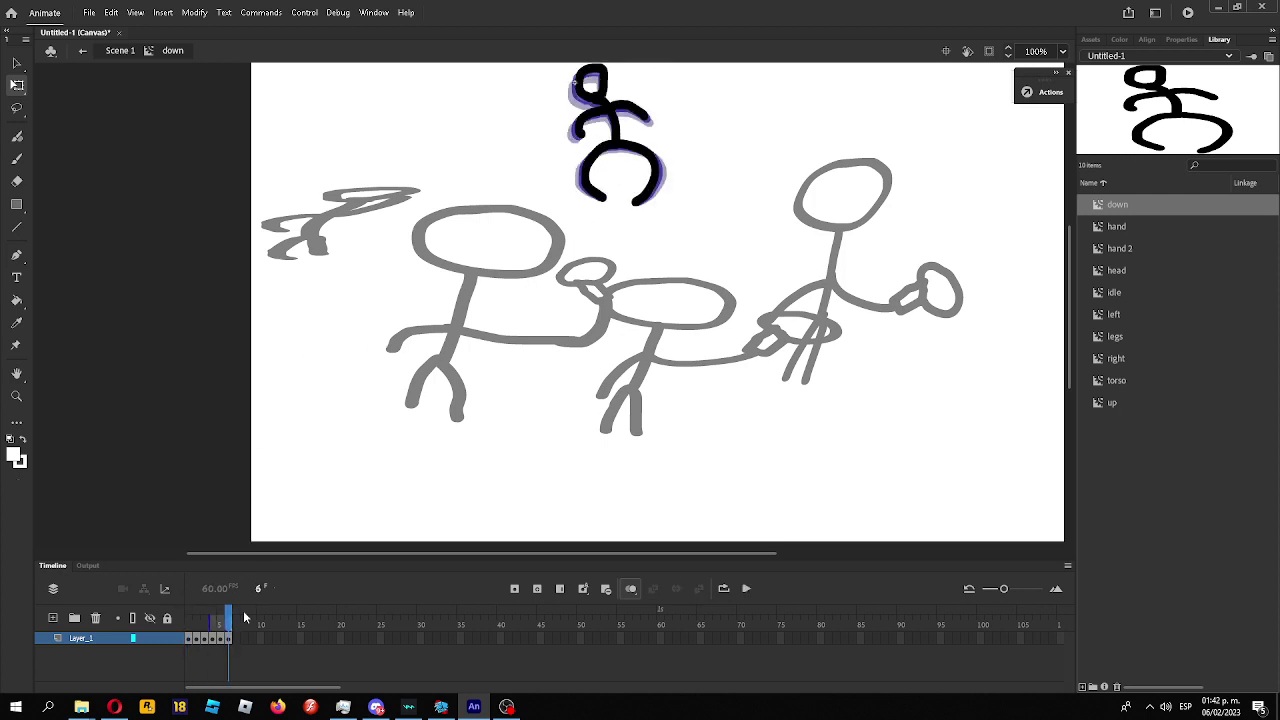
Fill the head's interior with white on frames 1 to 6 of the down symbol, and return to Scene 1.
click(190, 624)
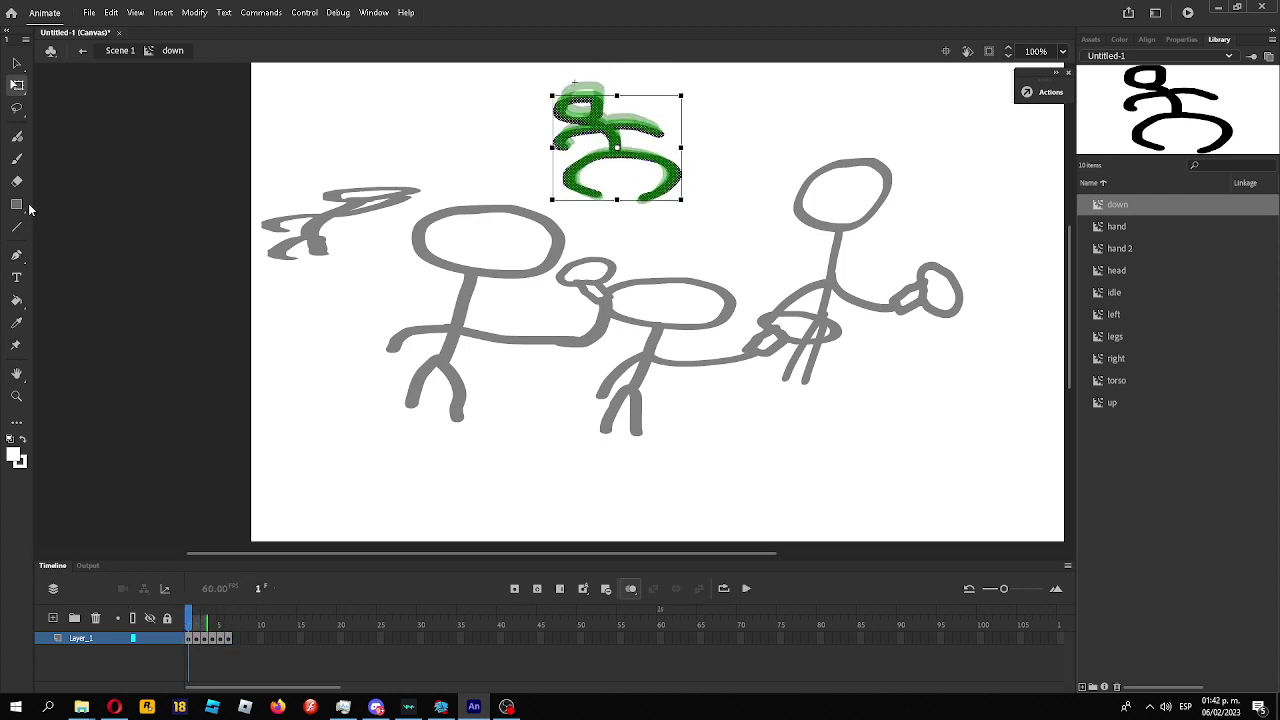
click(24, 303)
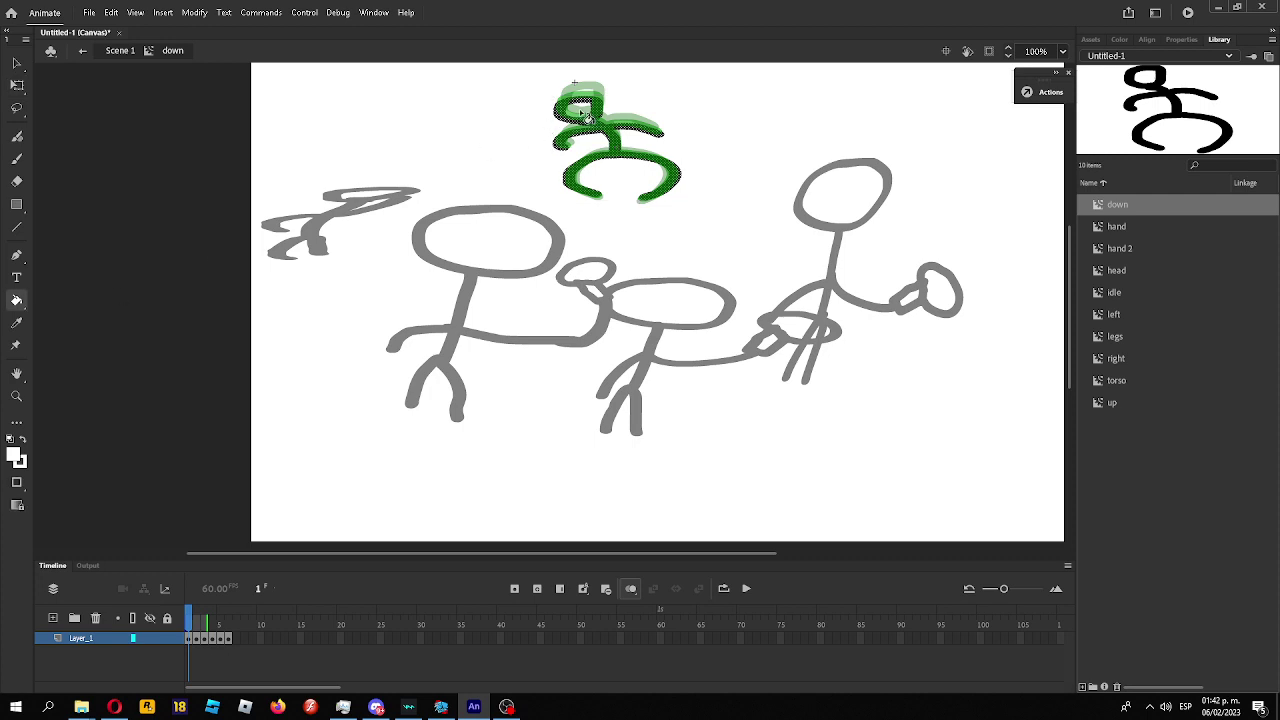
click(17, 85)
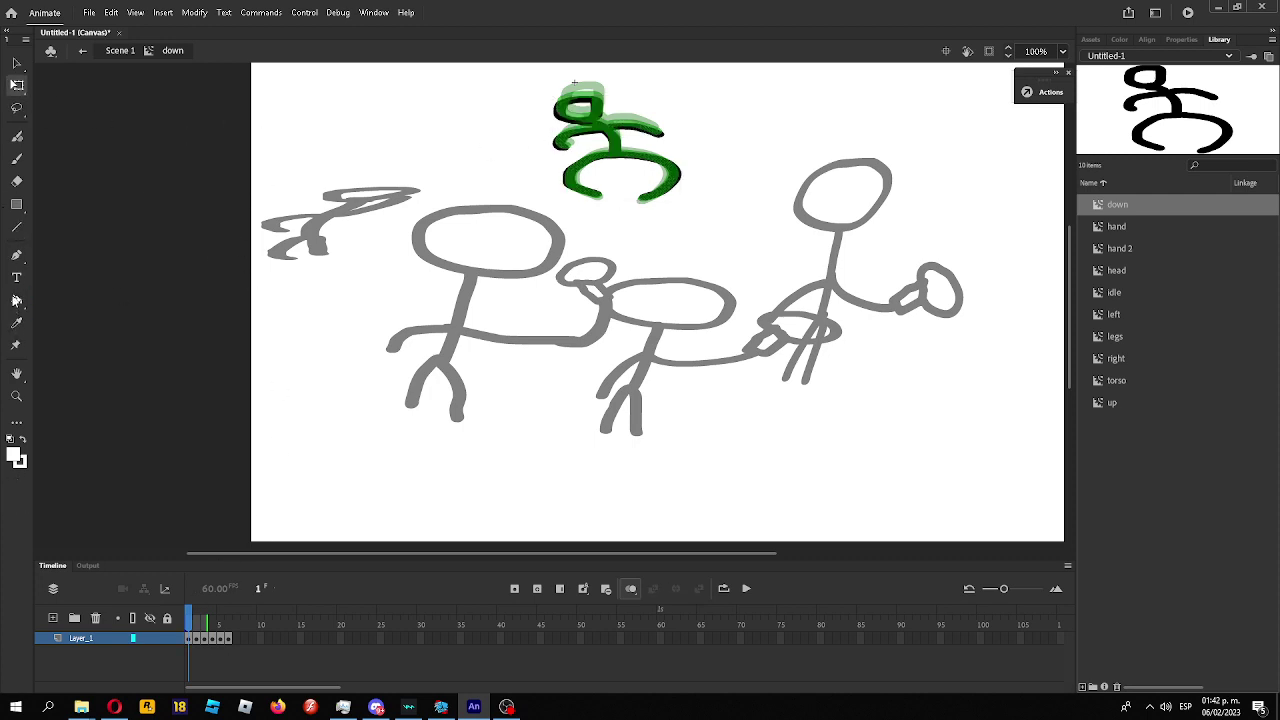
click(17, 300)
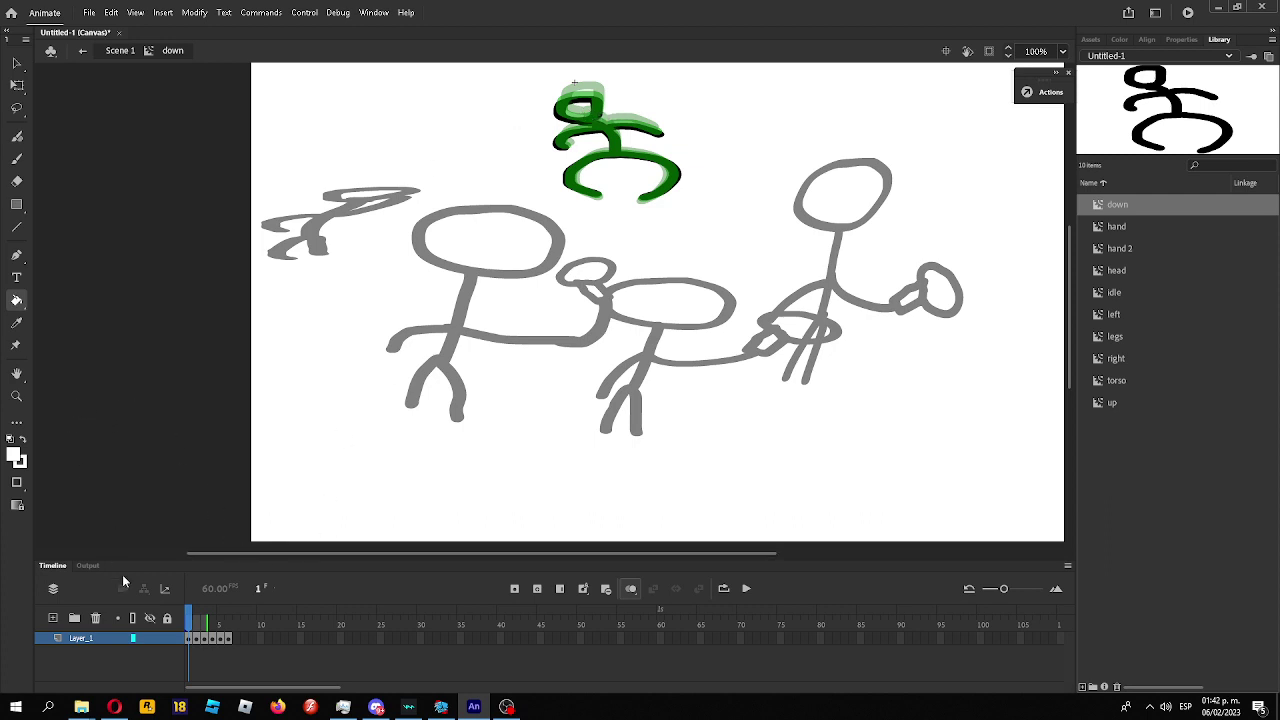
click(199, 621)
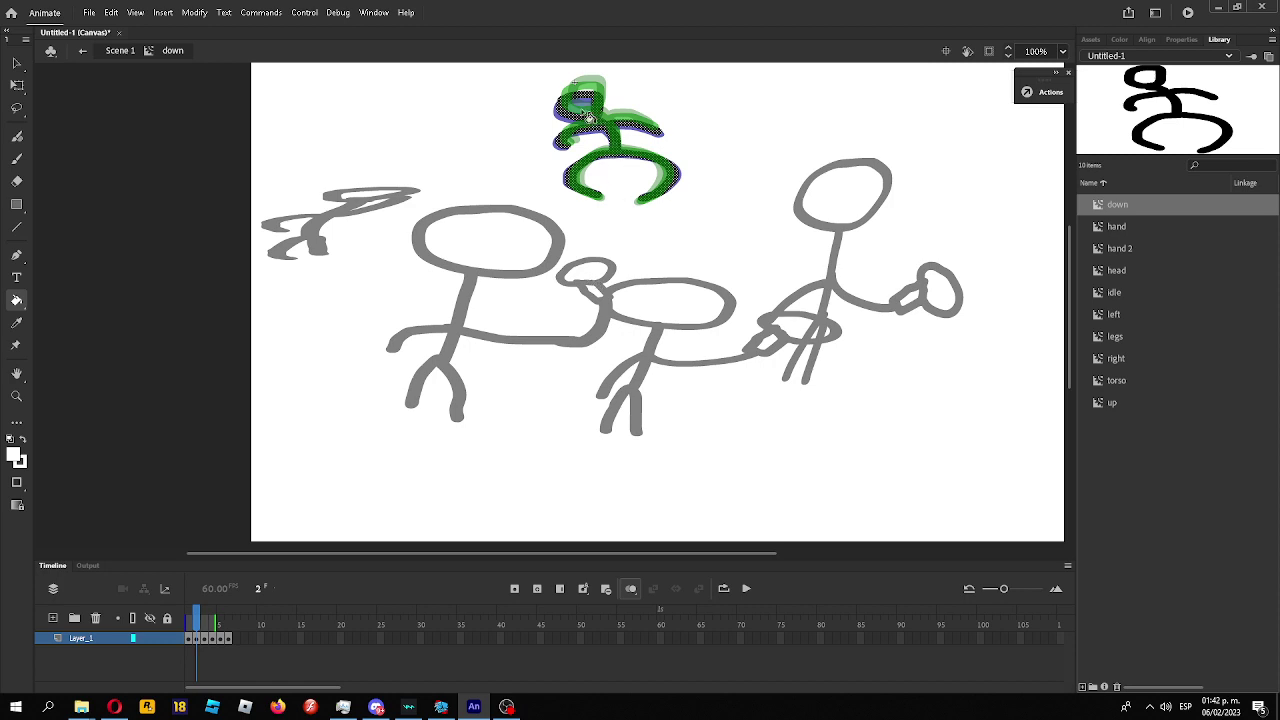
click(205, 621)
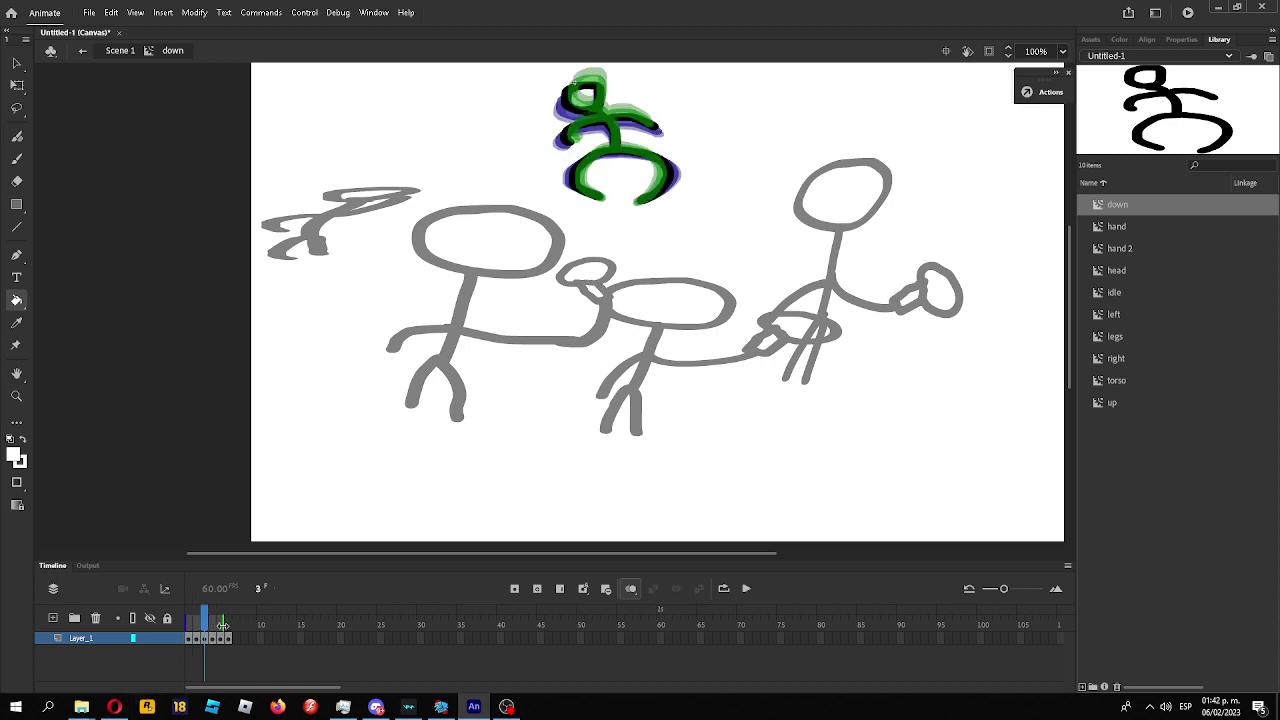
drag(222, 625, 208, 622)
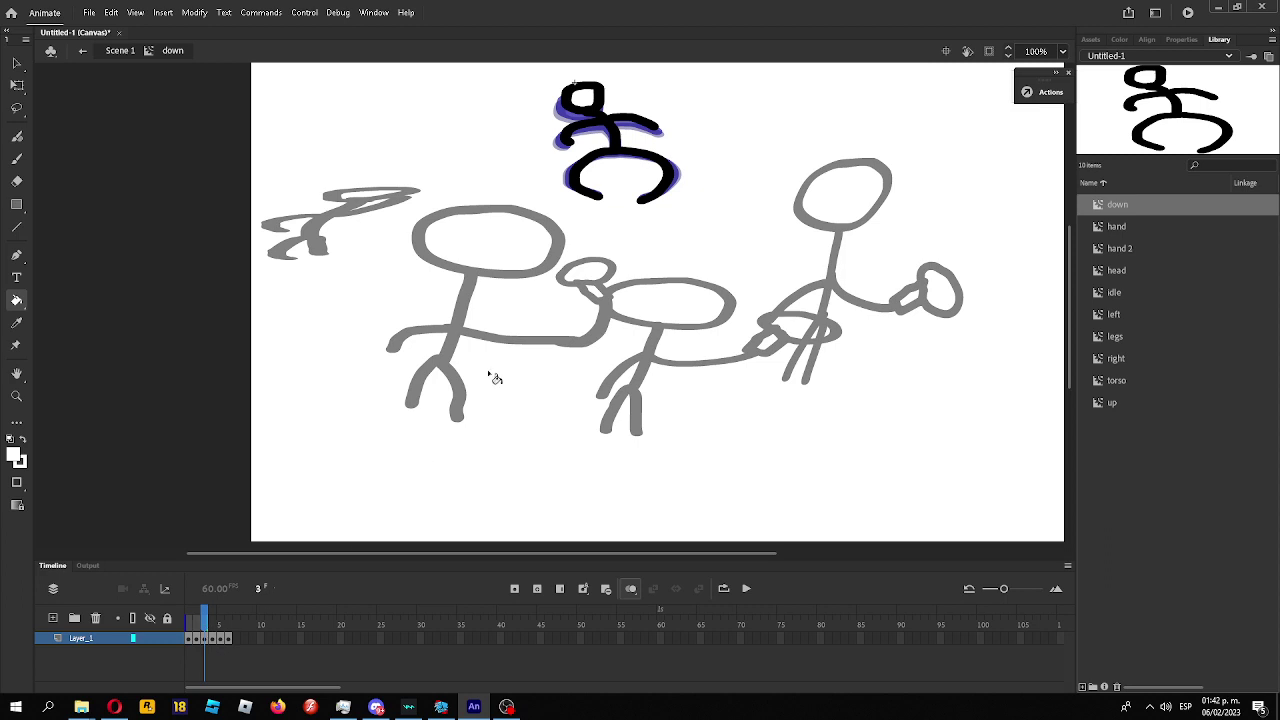
click(212, 624)
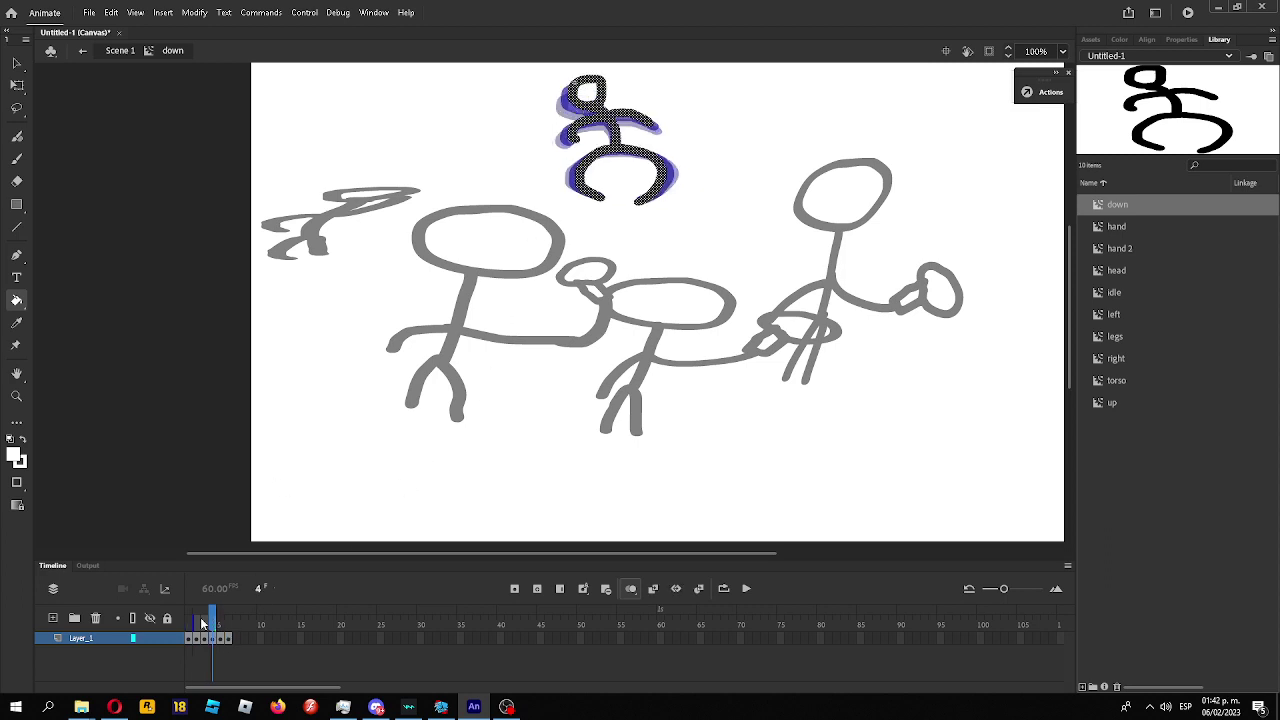
click(220, 625)
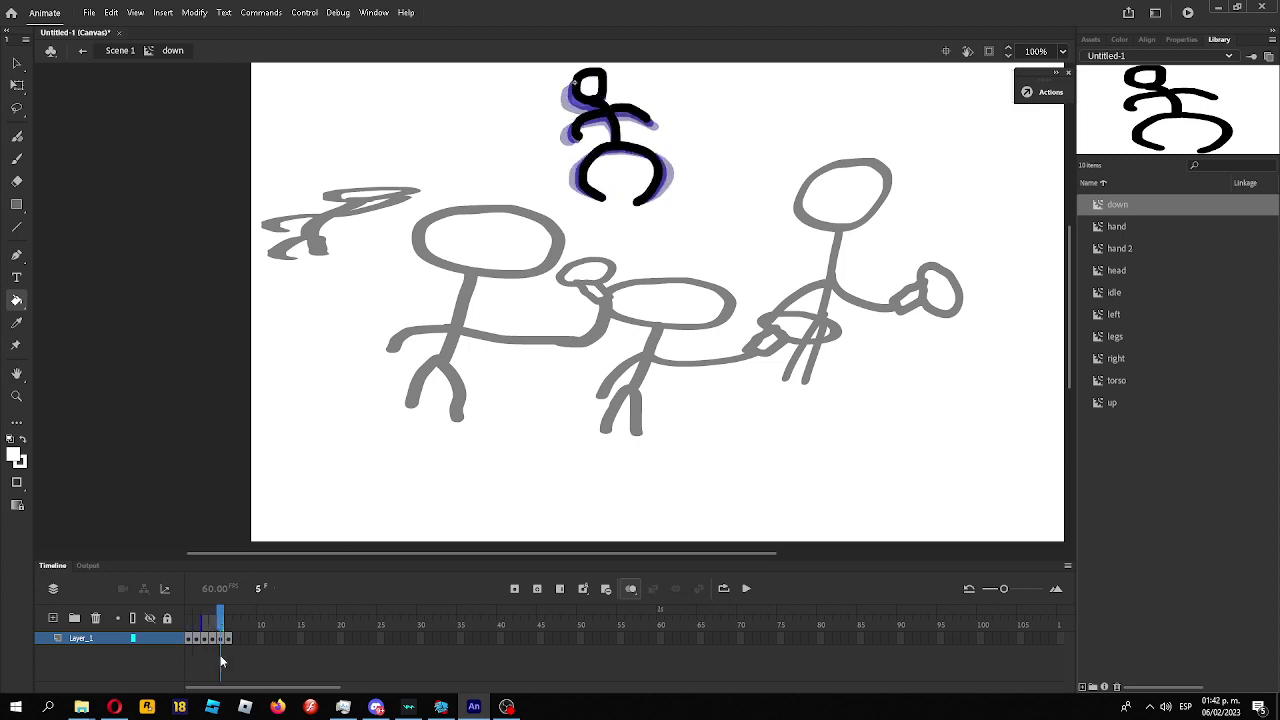
click(228, 614)
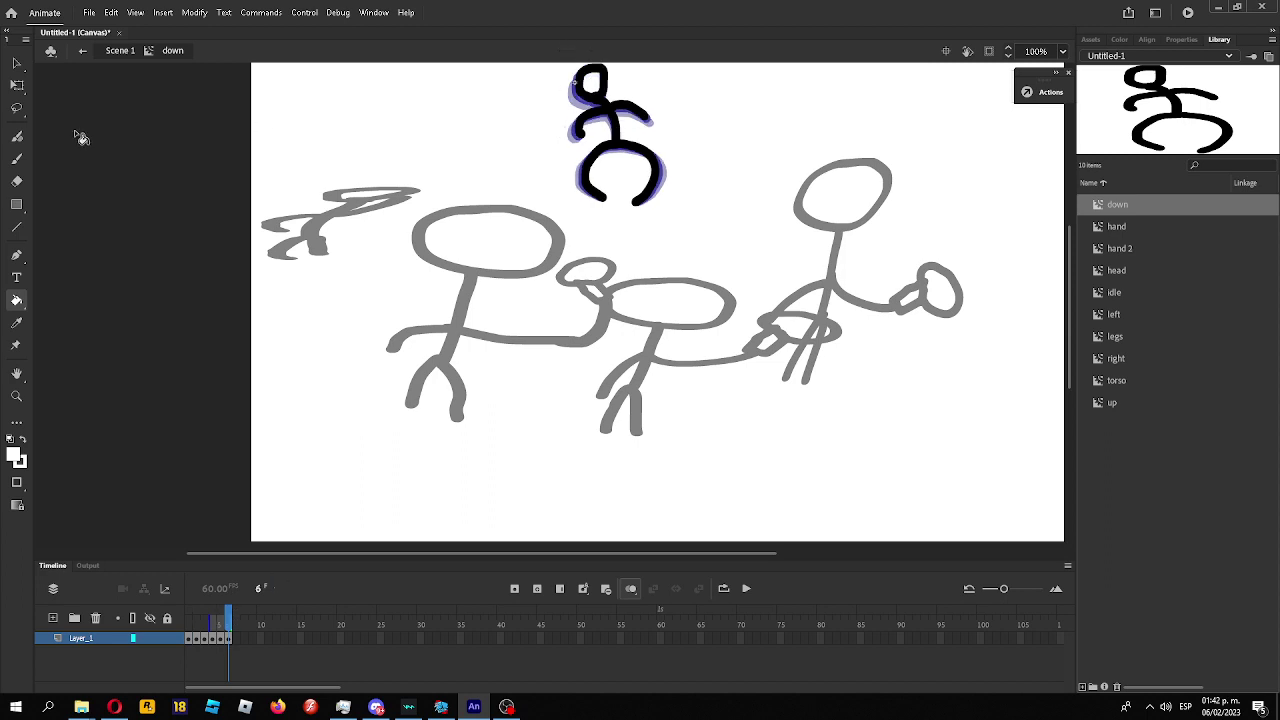
click(16, 84)
double_click(506, 188)
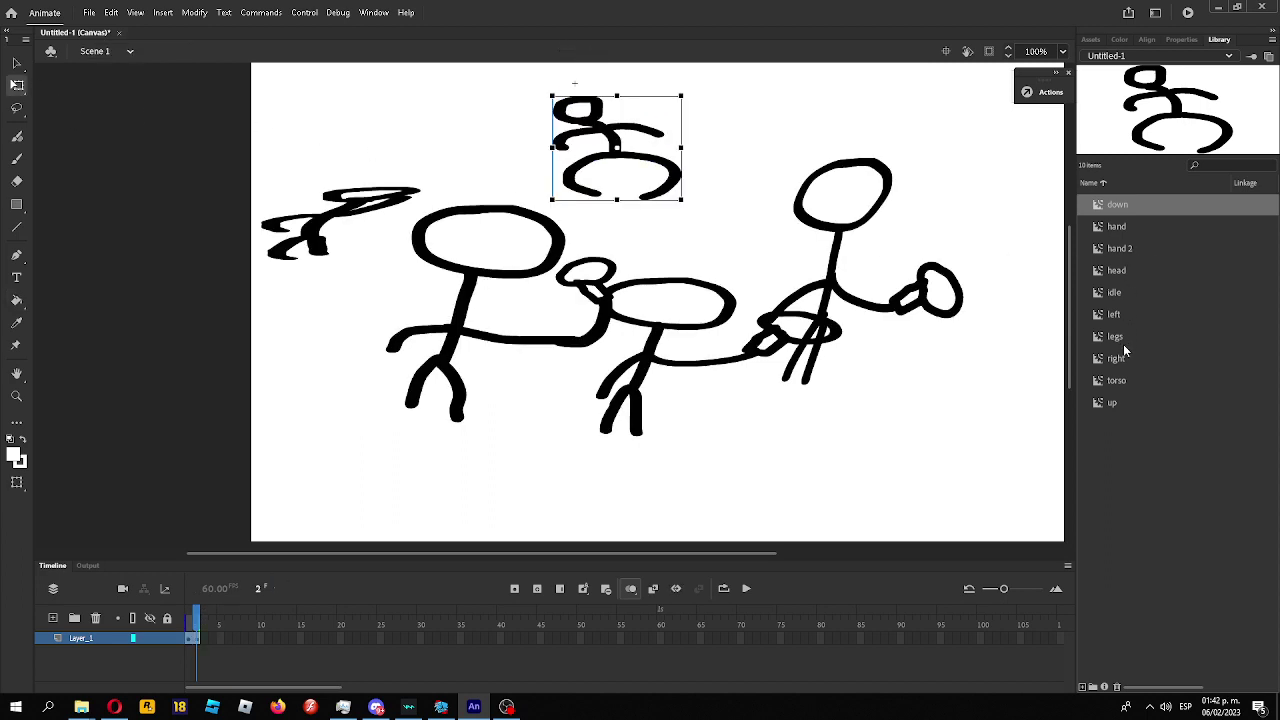
shift+click(1121, 382)
ctrl+click(1121, 380)
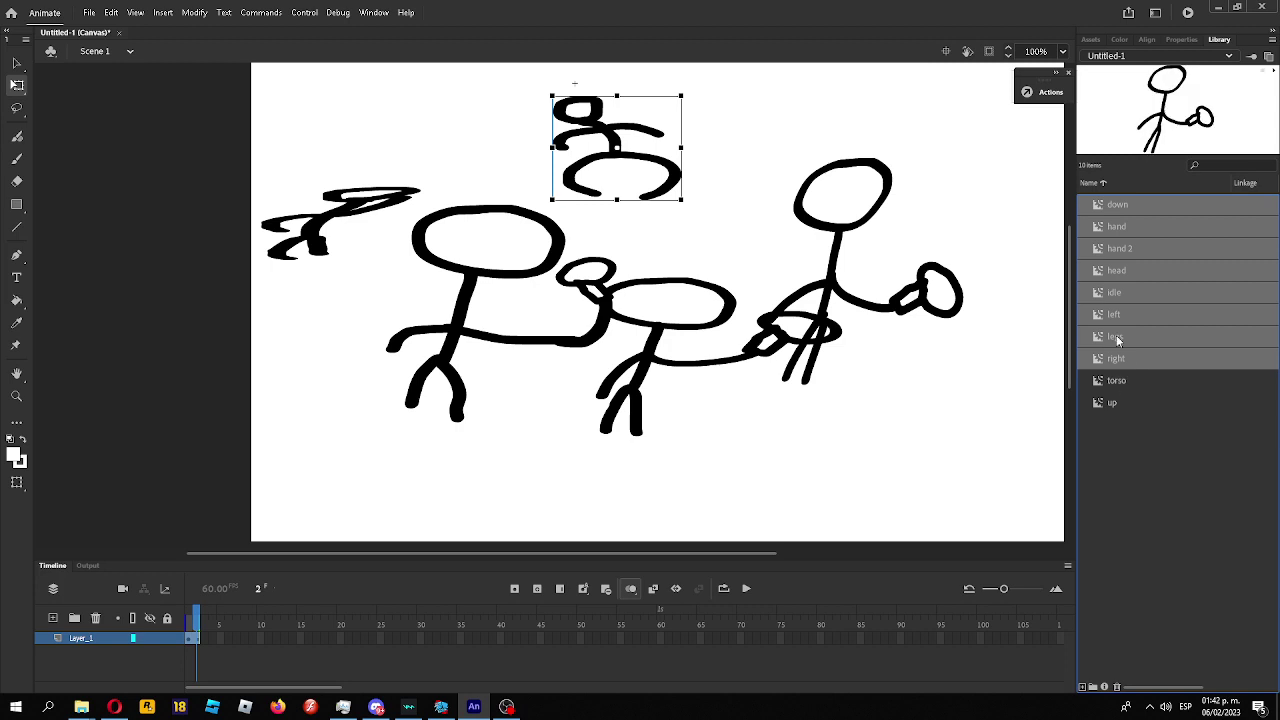
ctrl+click(1116, 336)
ctrl+click(1116, 321)
ctrl+click(1116, 314)
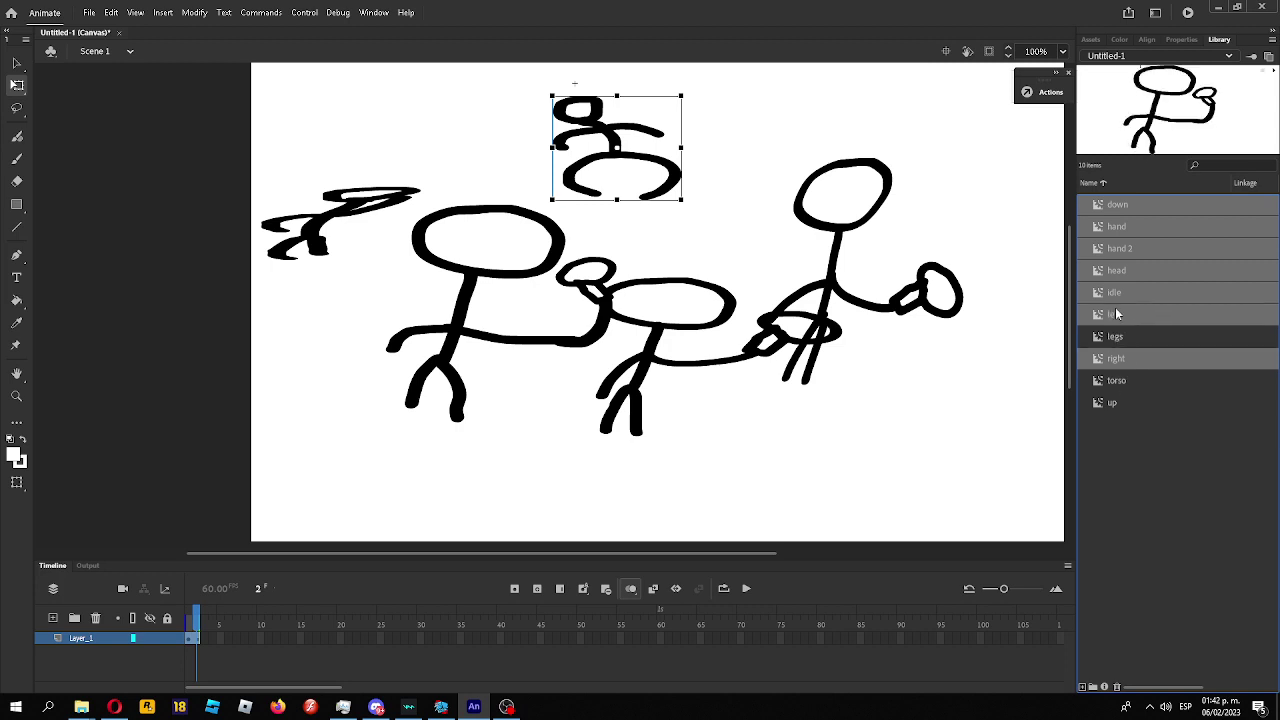
ctrl+click(1116, 298)
ctrl+click(1116, 298)
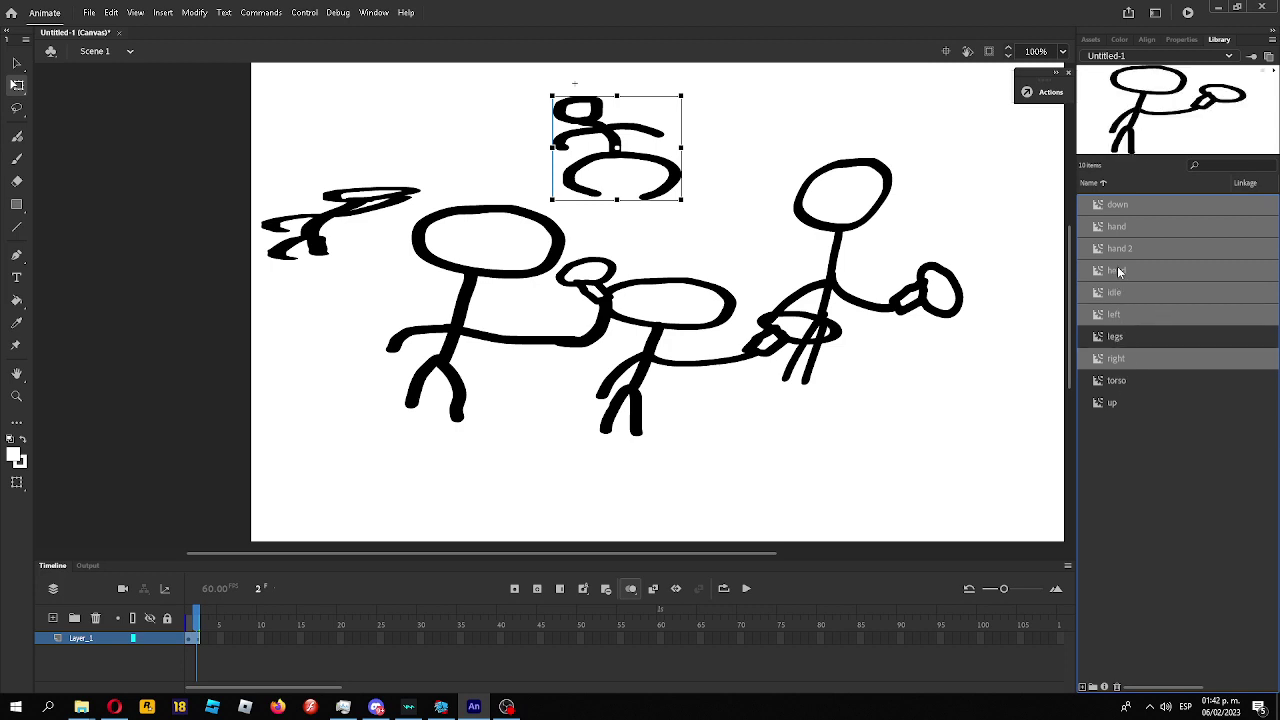
ctrl+click(1119, 271)
ctrl+click(1118, 250)
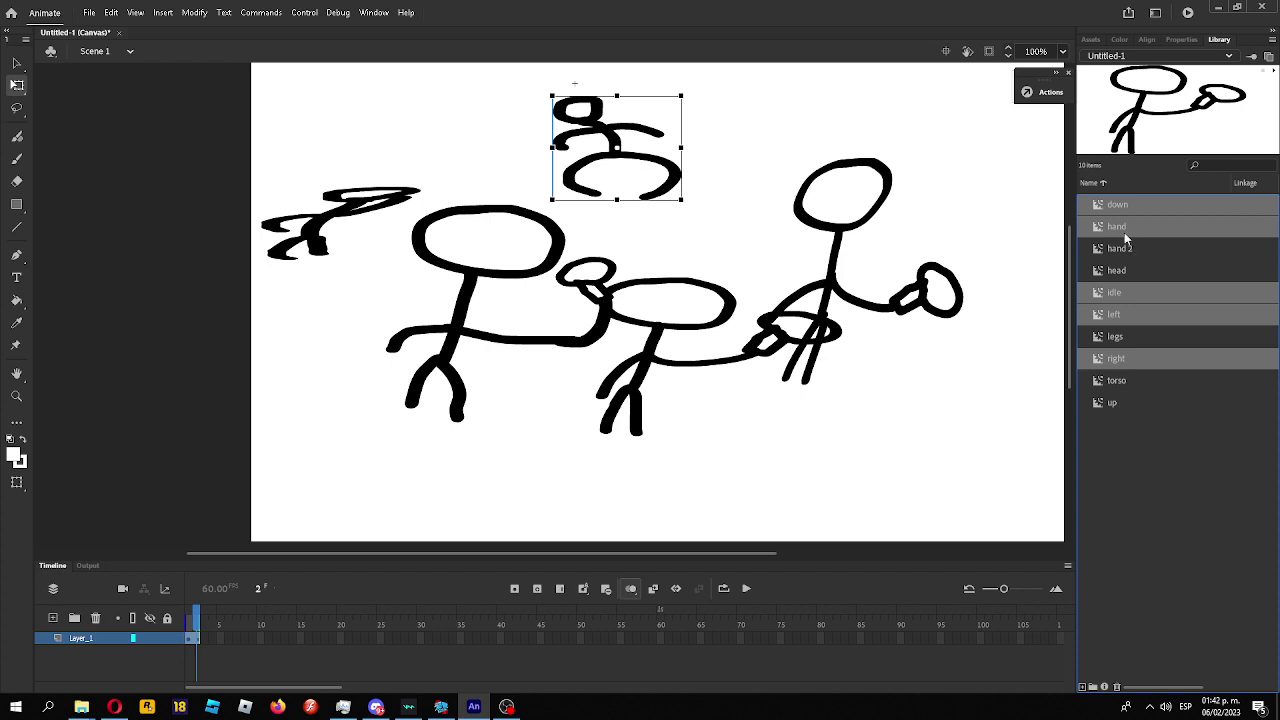
ctrl+click(1124, 230)
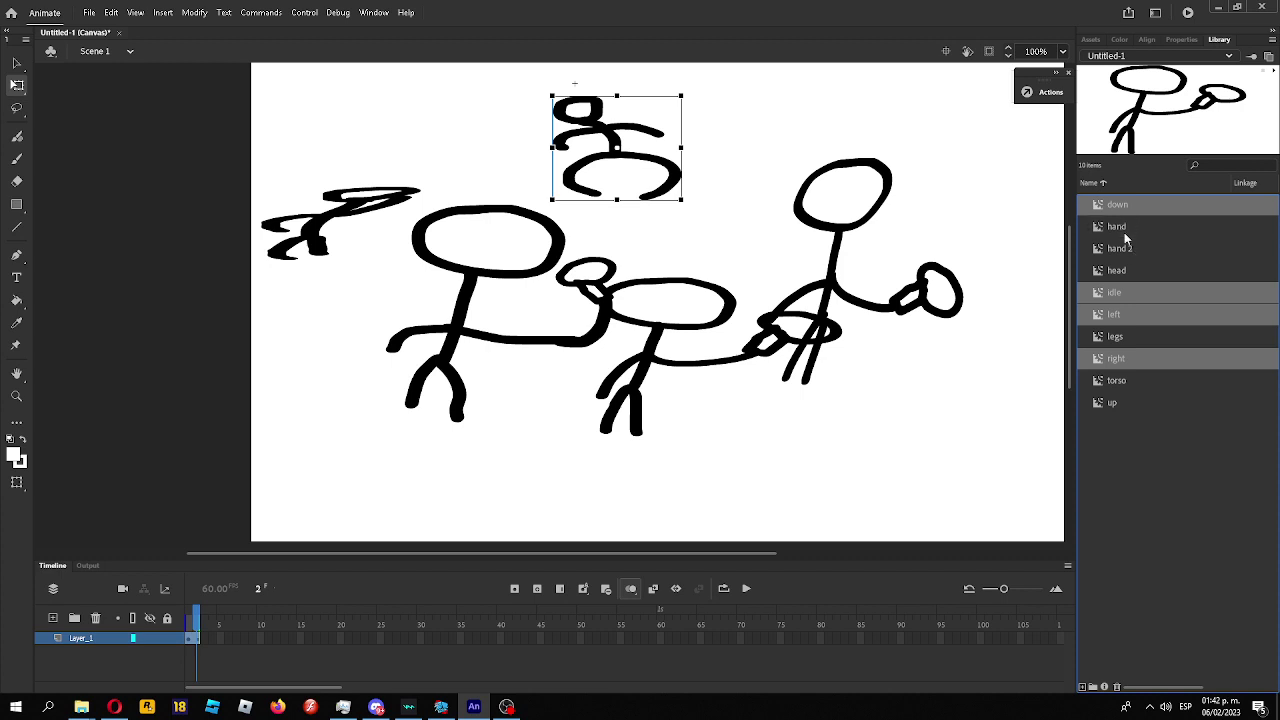
Select the right, up, left, idle and down symbols in the library and start generating a sprite sheet from them.
click(1130, 358)
ctrl+click(1118, 402)
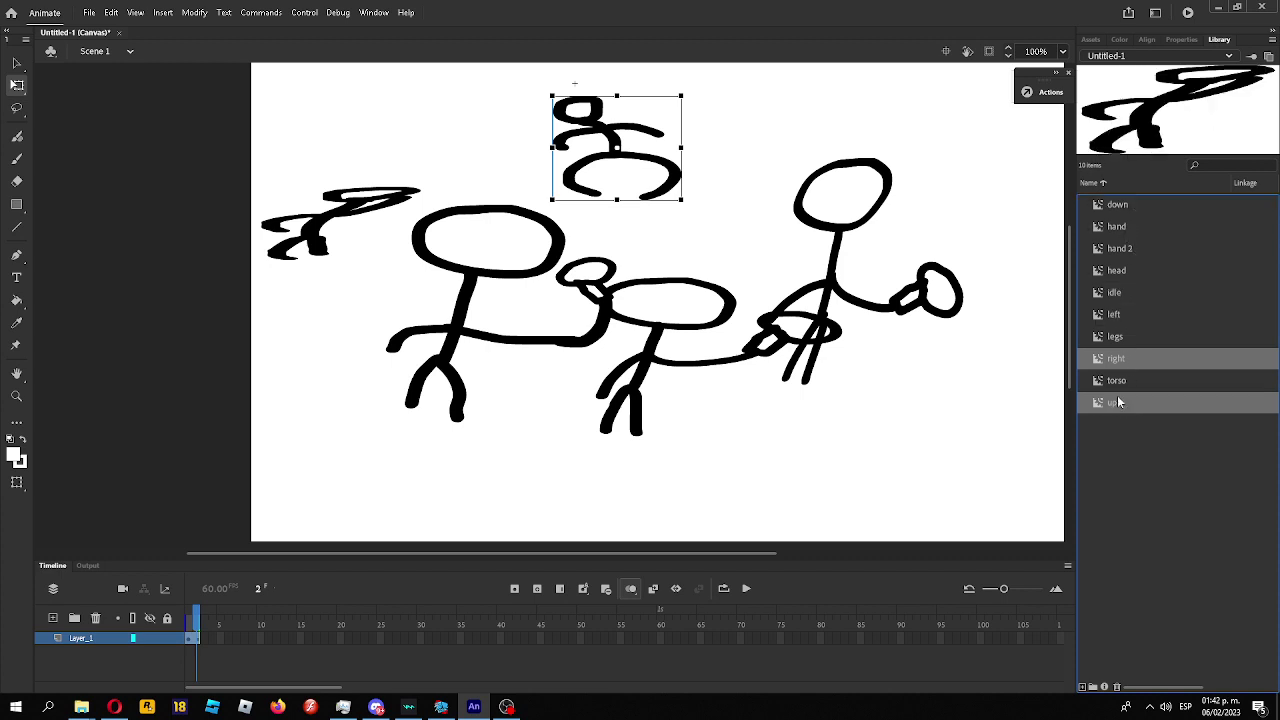
ctrl+click(1117, 313)
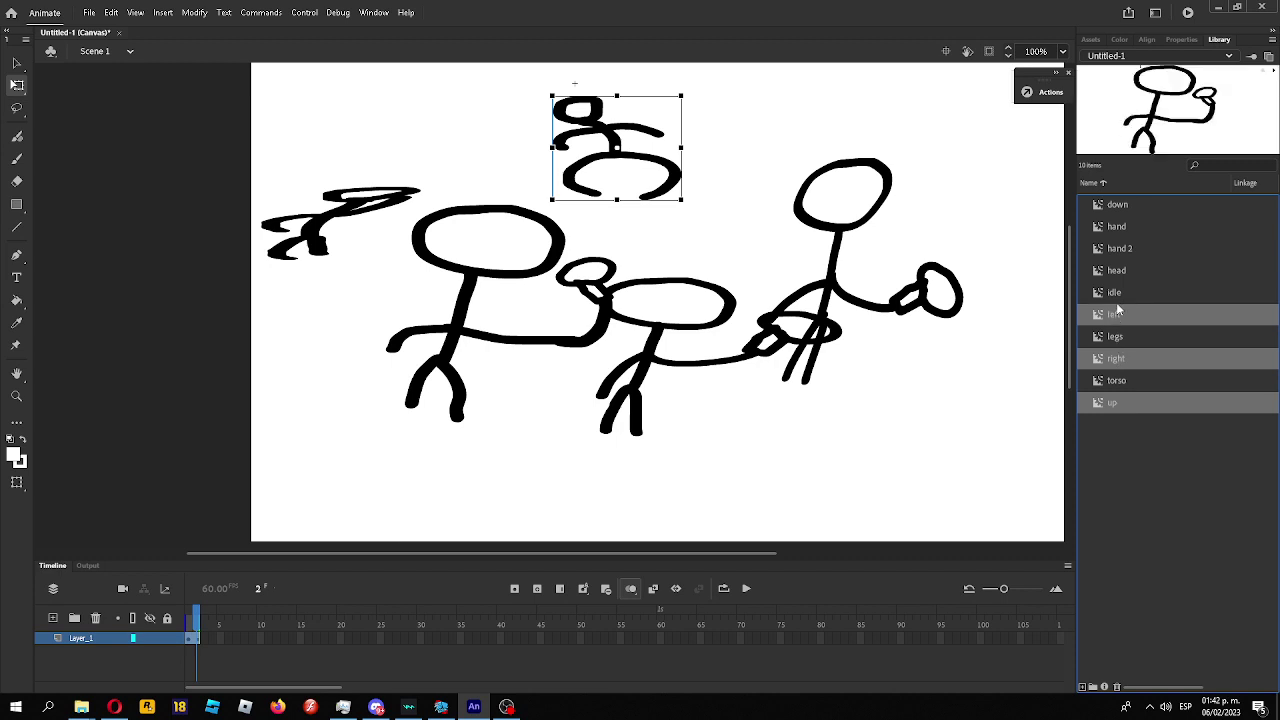
ctrl+click(1119, 291)
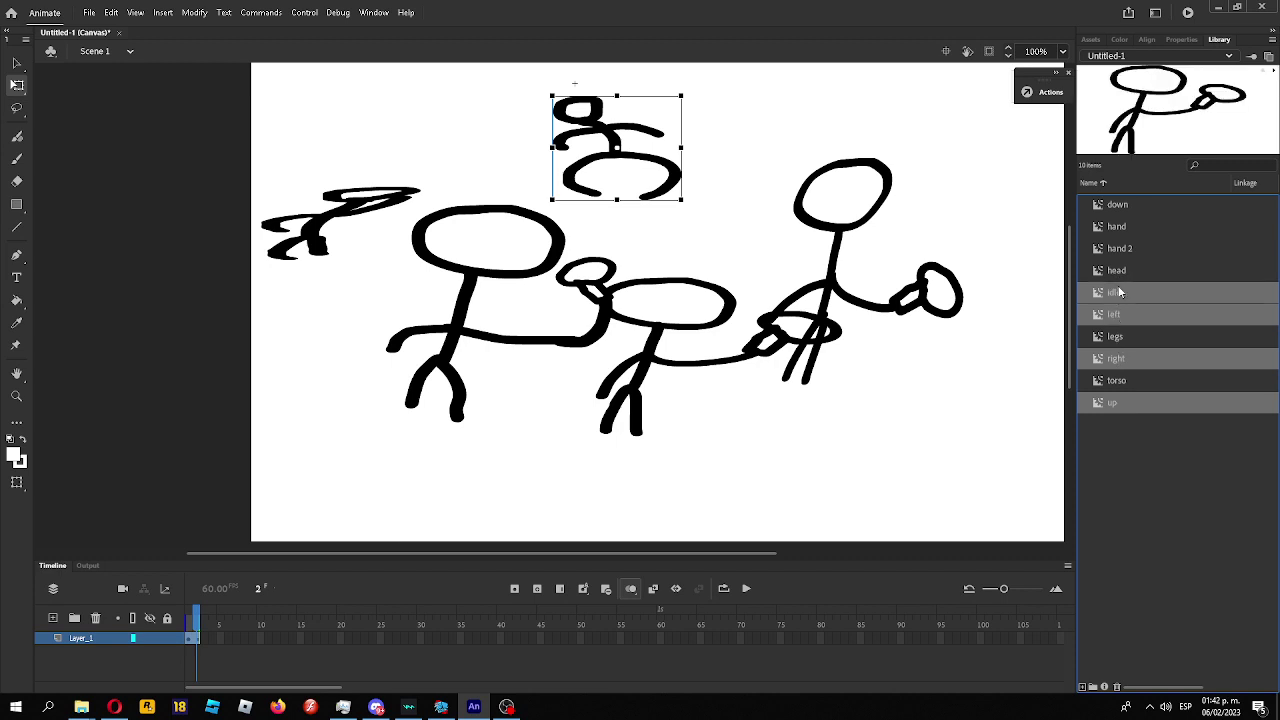
ctrl+click(1119, 206)
right_click(1119, 209)
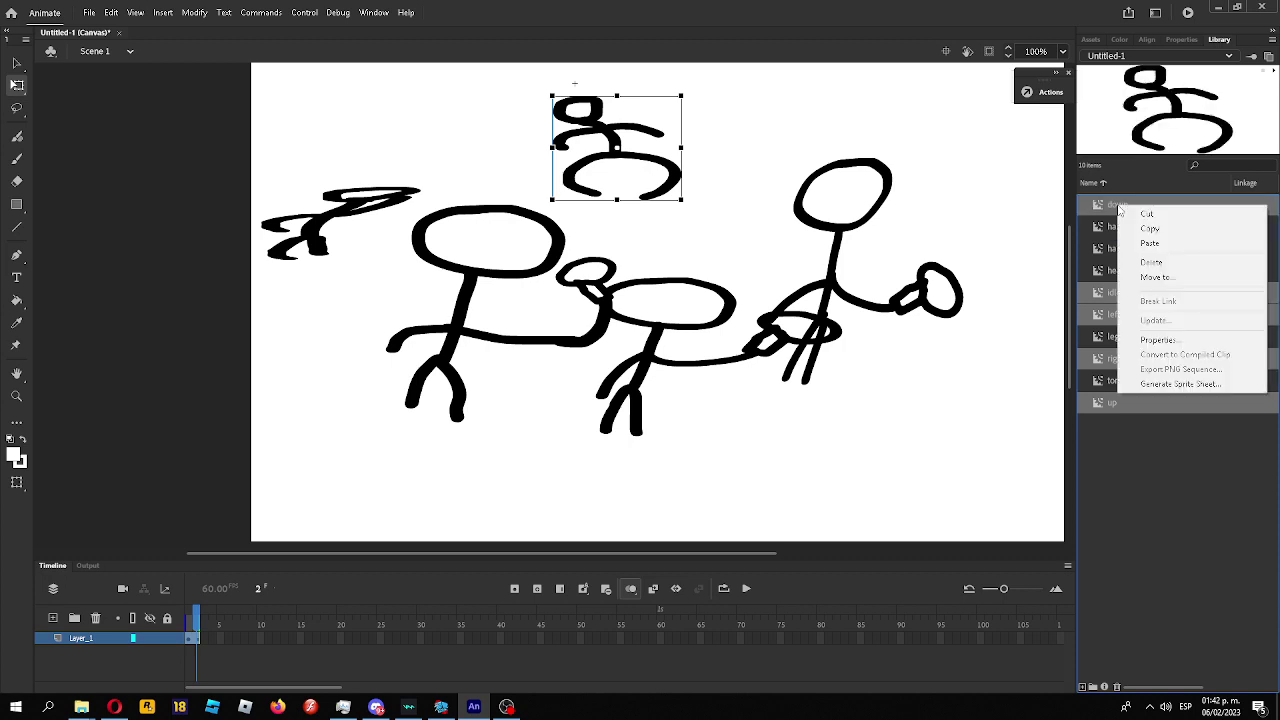
click(1160, 384)
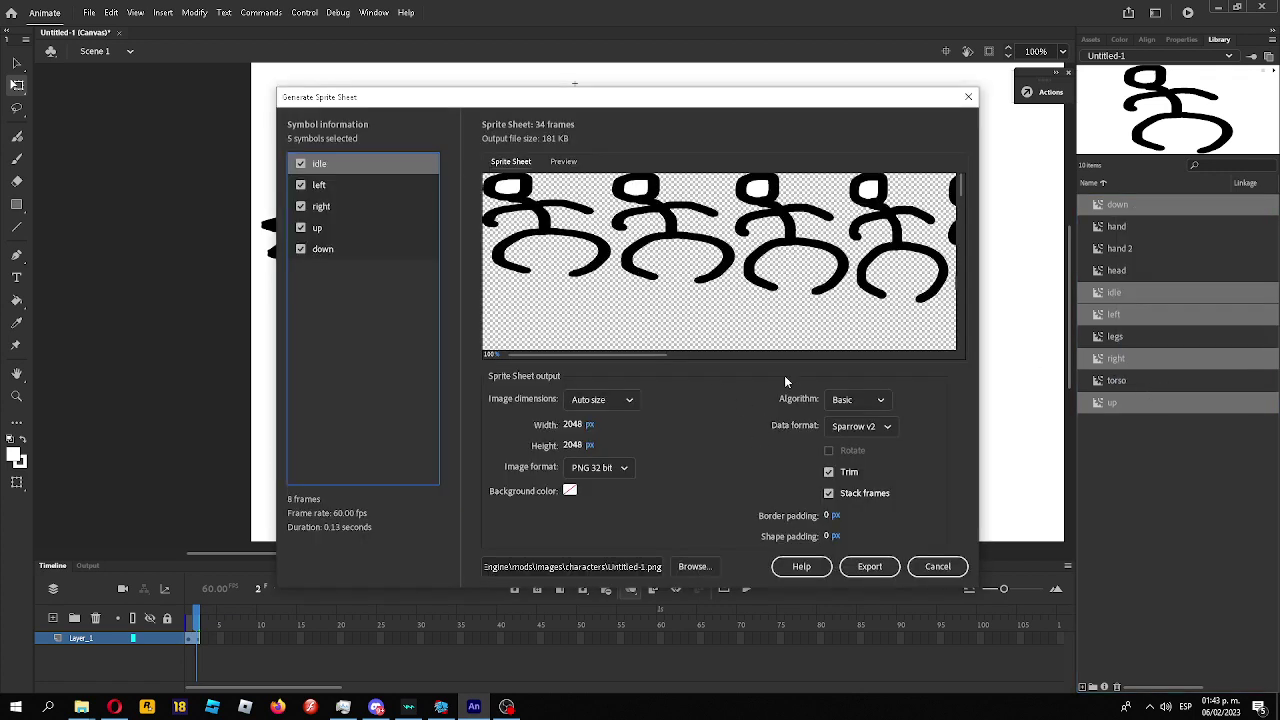
Choose the Sparrow v2 data format, name the sprite sheet file stickman in the characters folder, and export it.
scroll(797, 345, right, 3)
click(859, 428)
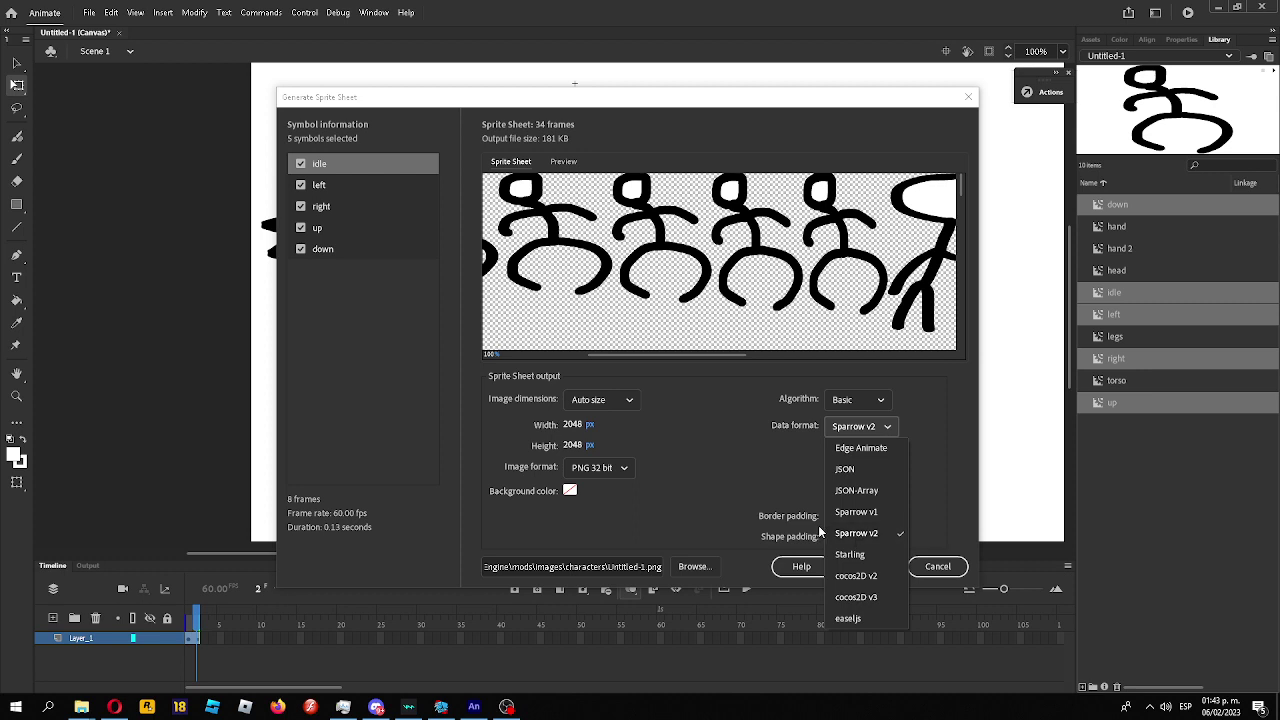
click(861, 541)
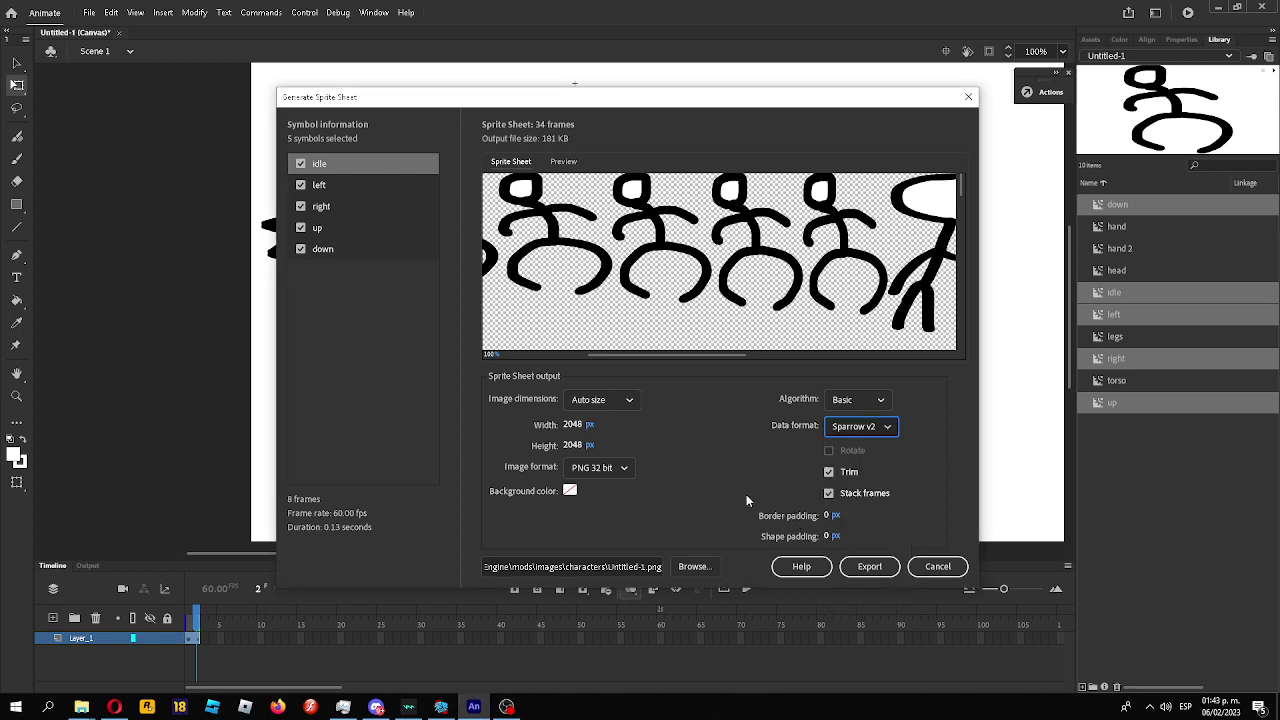
double_click(625, 566)
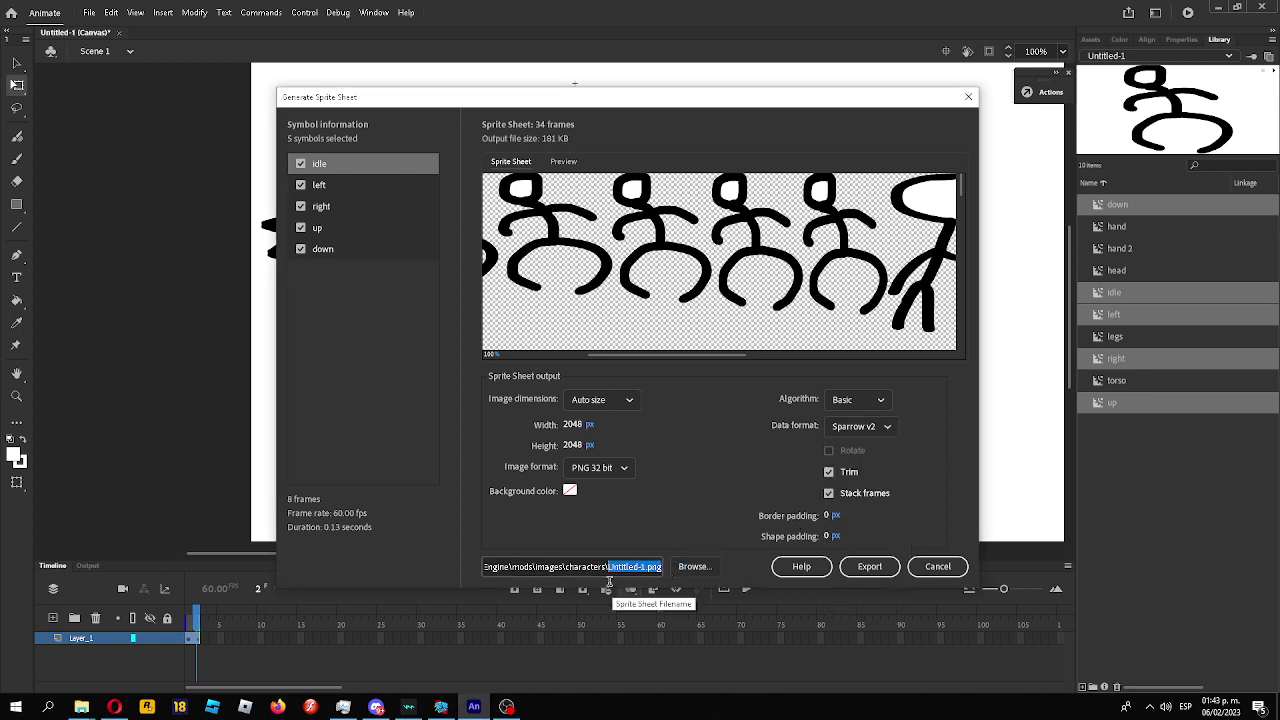
text(stickman)
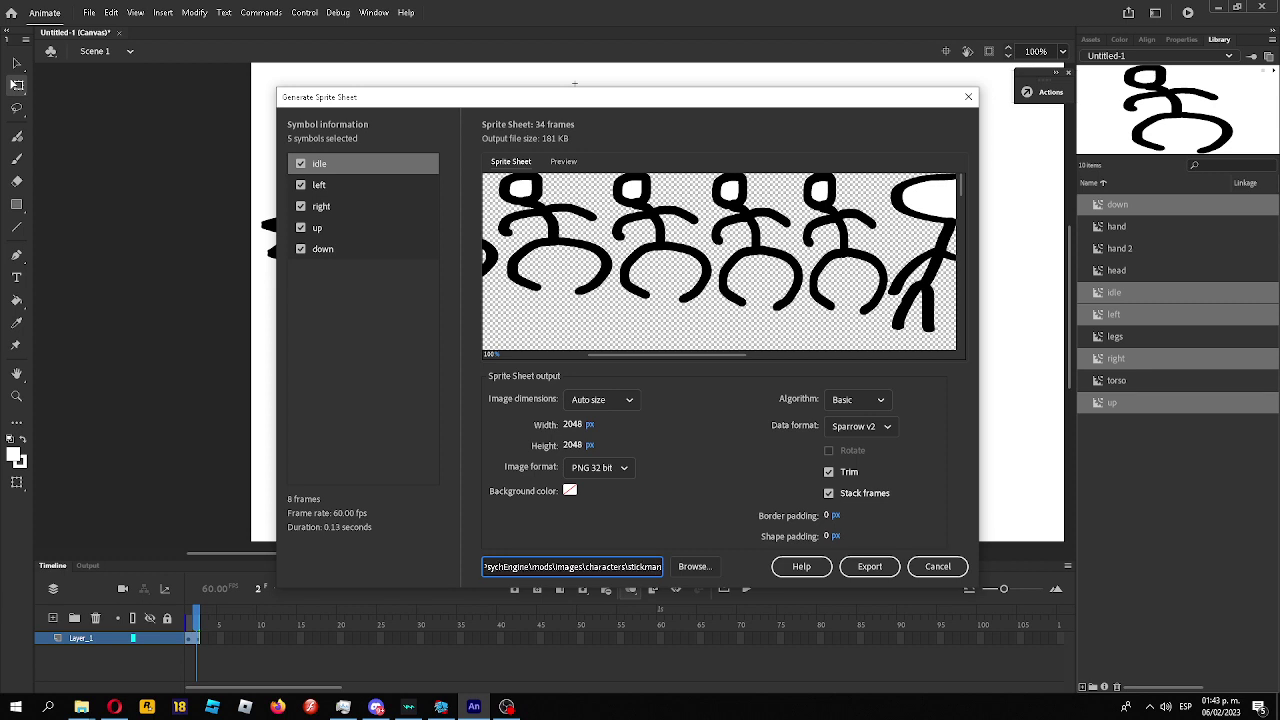
click(869, 566)
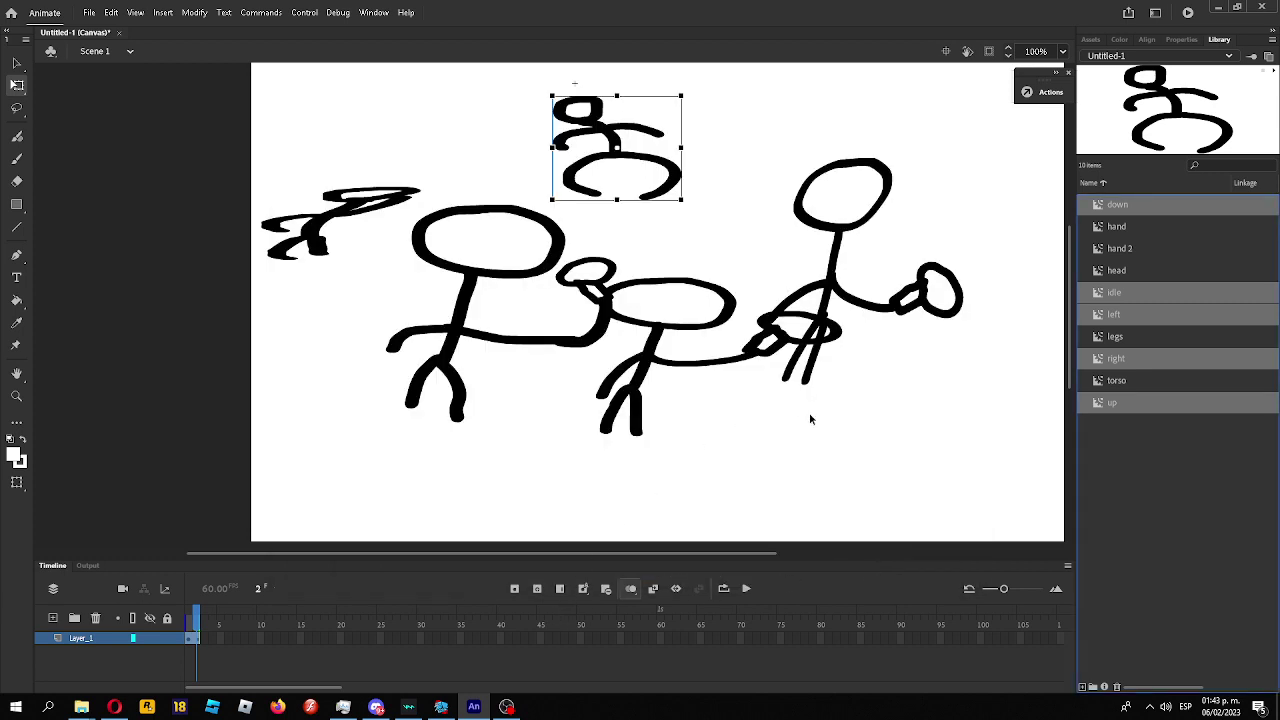
click(810, 419)
Switch to File Explorer, open the exported stickman image from the characters folder in paint.net, and examine the whole sprite sheet.
click(81, 706)
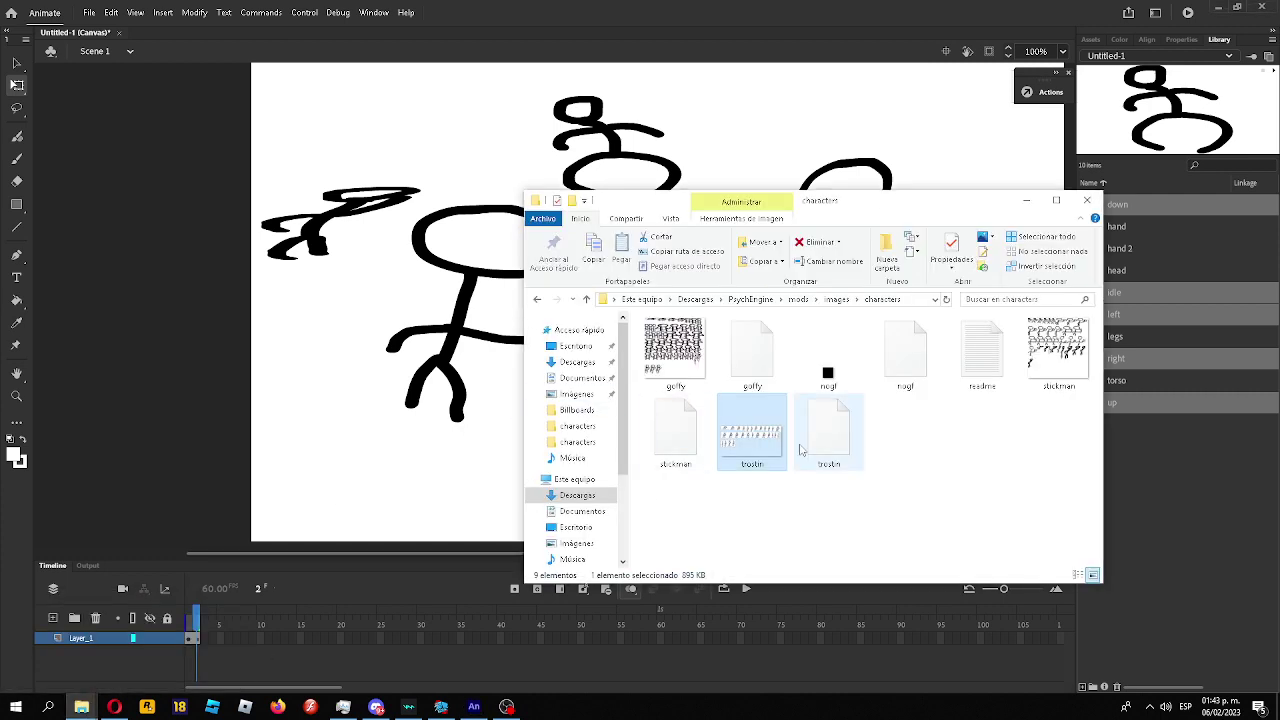
click(1048, 345)
right_click(1047, 345)
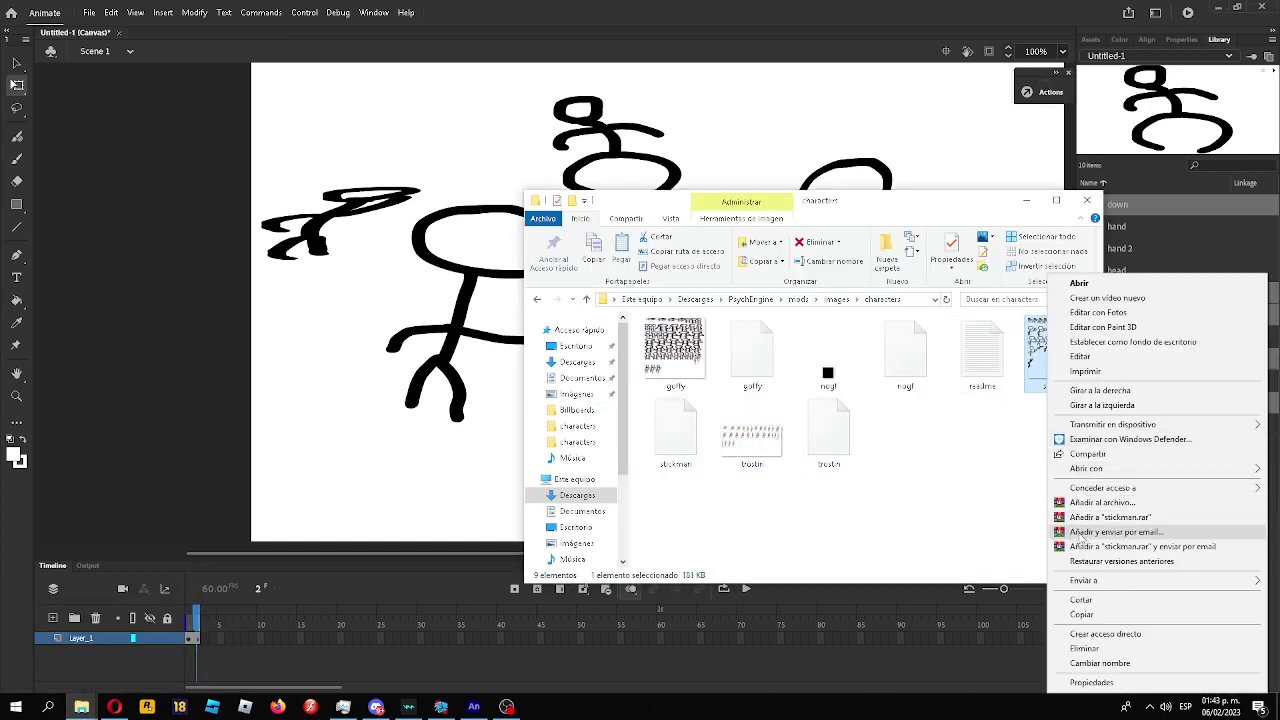
mouse_move(1086, 468)
click(940, 548)
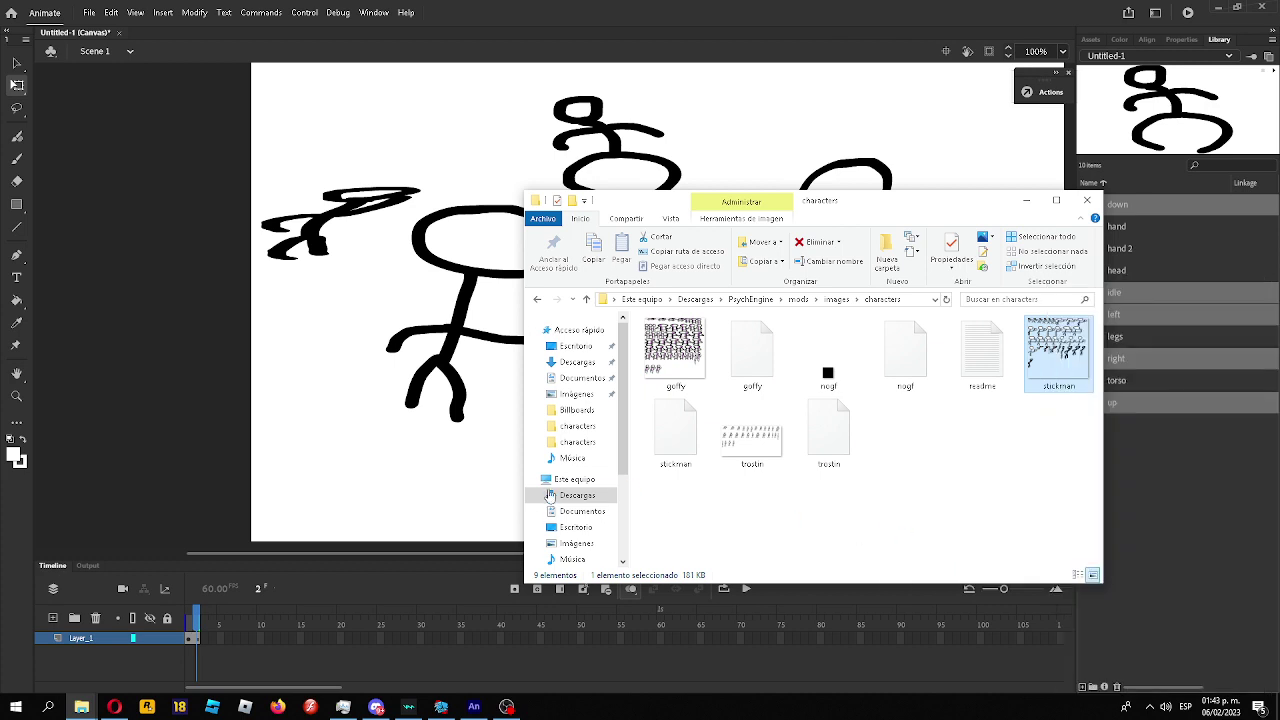
click(510, 708)
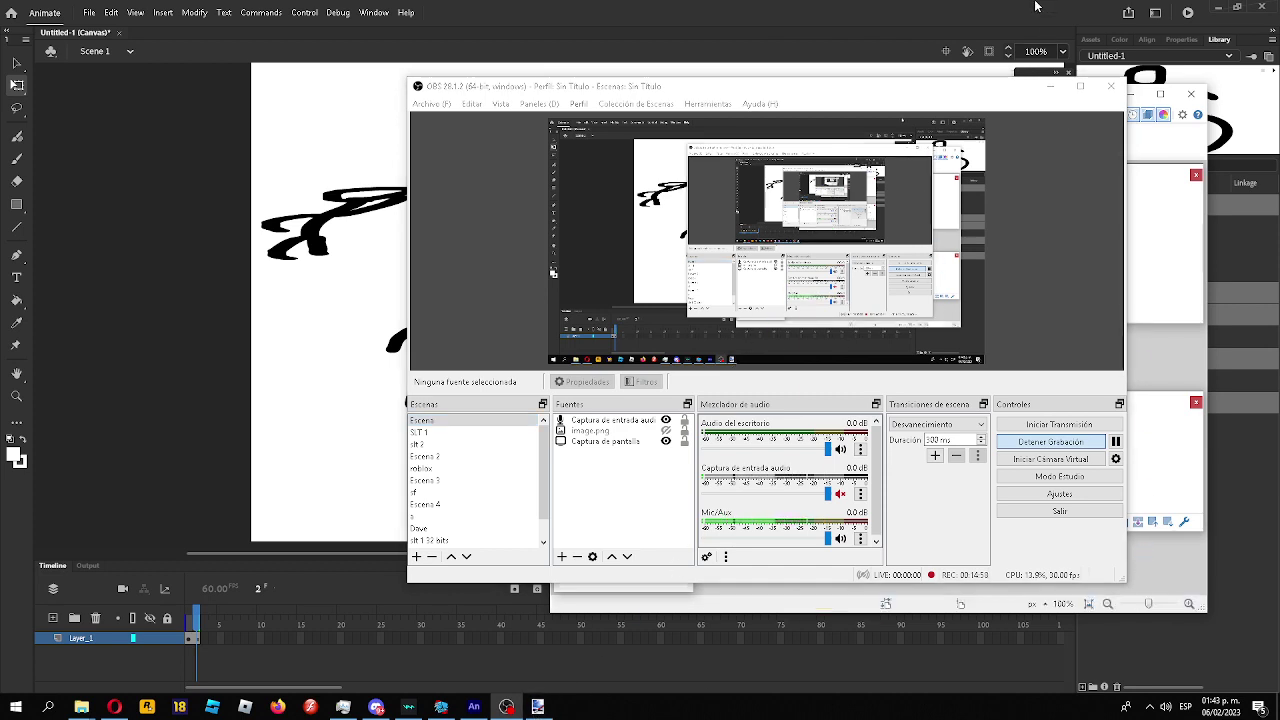
click(1052, 87)
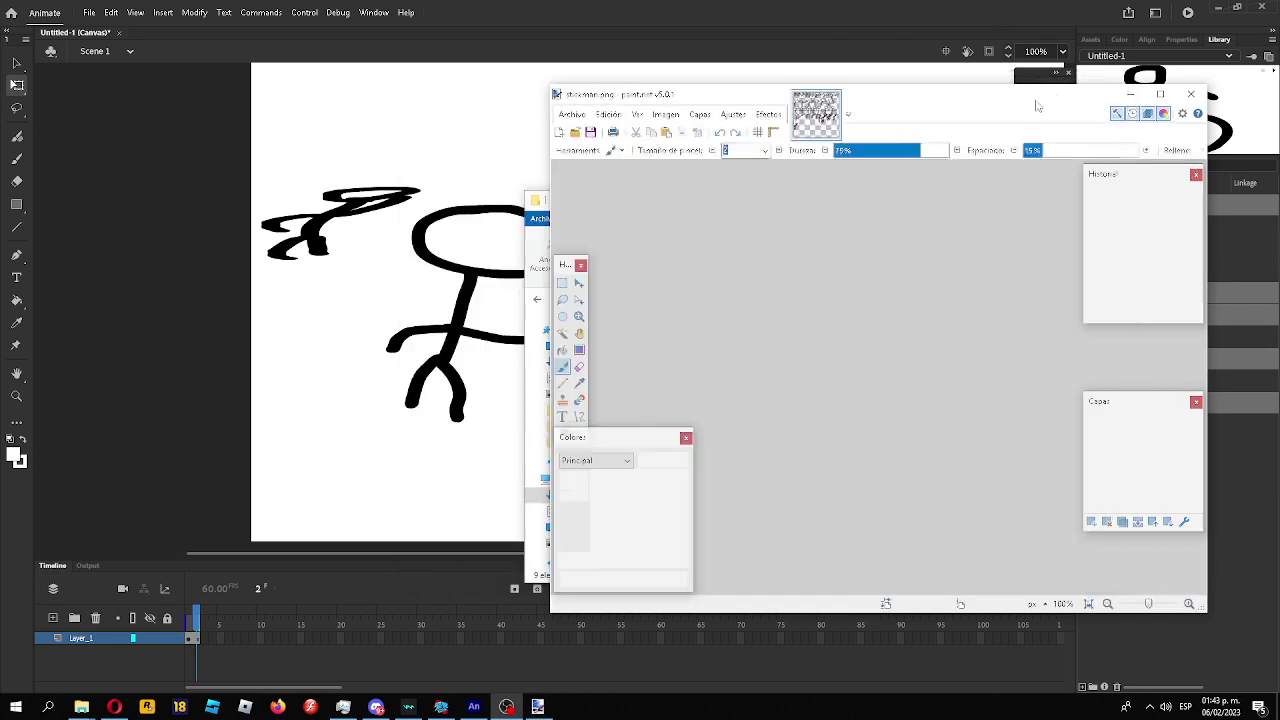
scroll(861, 184, up, 3)
scroll(872, 290, up, 2)
scroll(850, 285, down, 8)
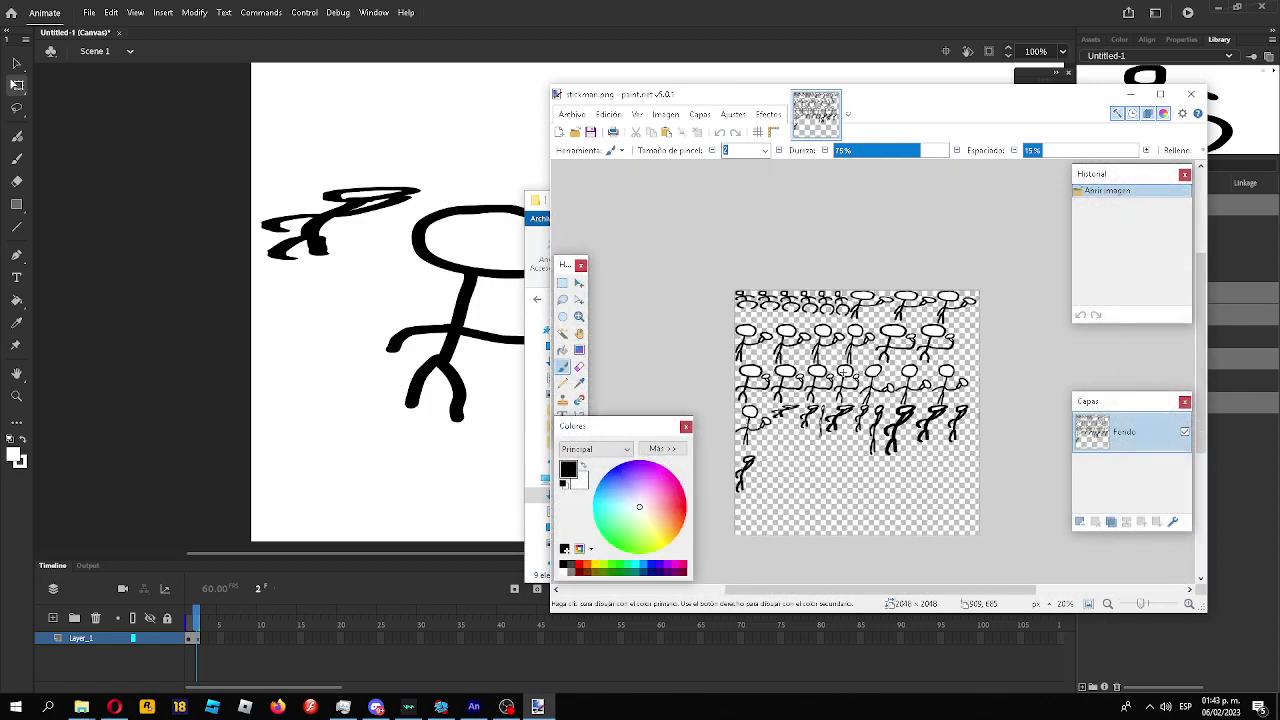
Examine the stickman sprite sheet up close and as a whole in paint.net, and close the image.
scroll(758, 234, up, 6)
scroll(757, 307, down, 3)
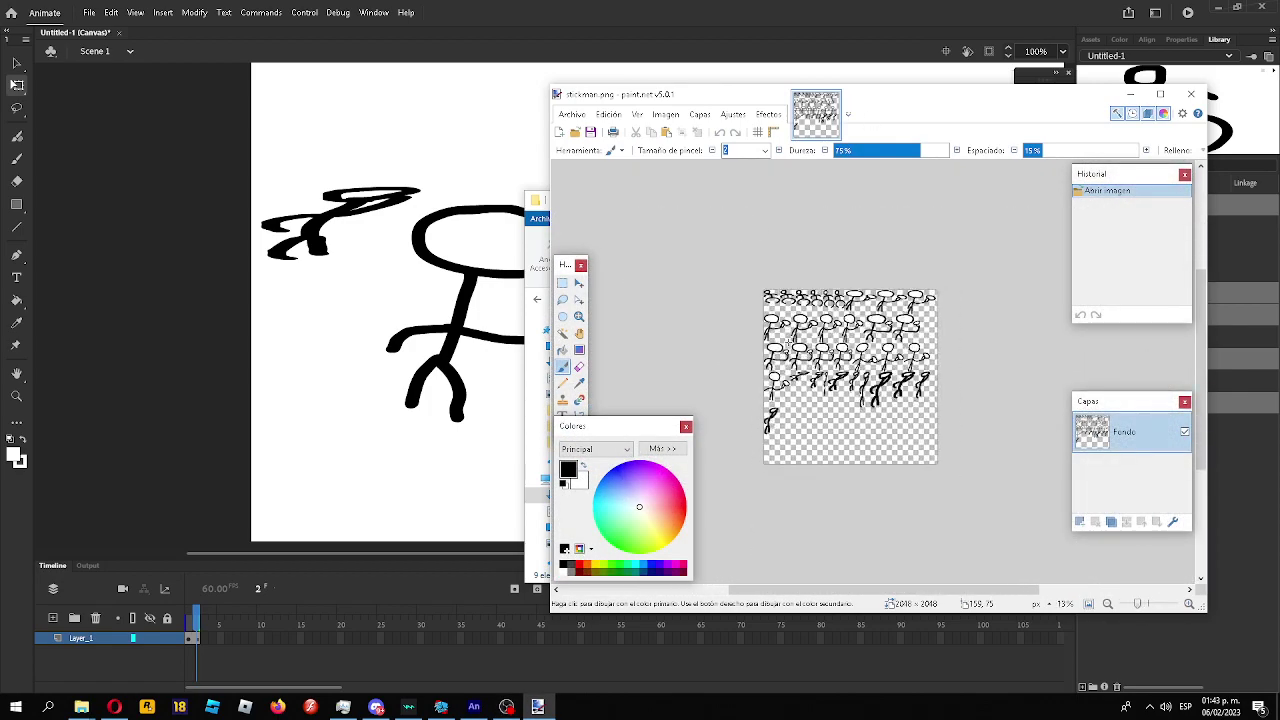
scroll(785, 310, up, 2)
scroll(803, 313, up, 2)
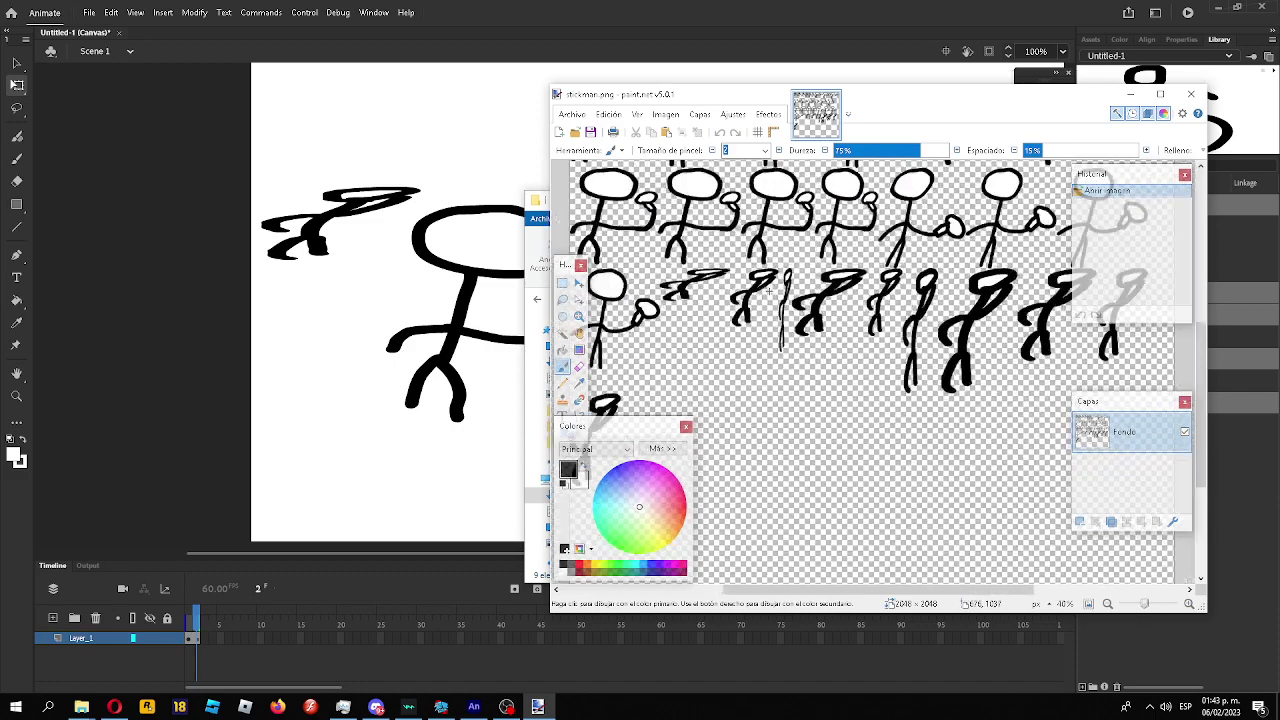
scroll(790, 300, down, 4)
scroll(790, 300, up, 2)
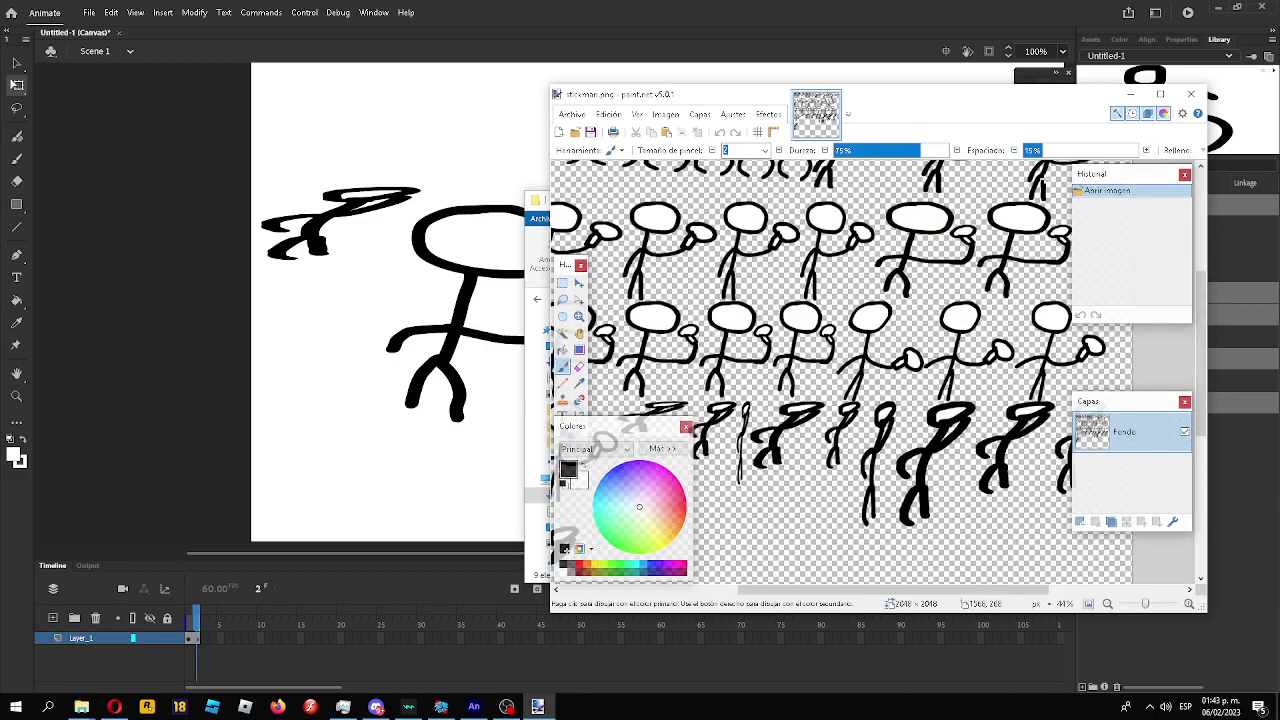
scroll(923, 257, down, 1)
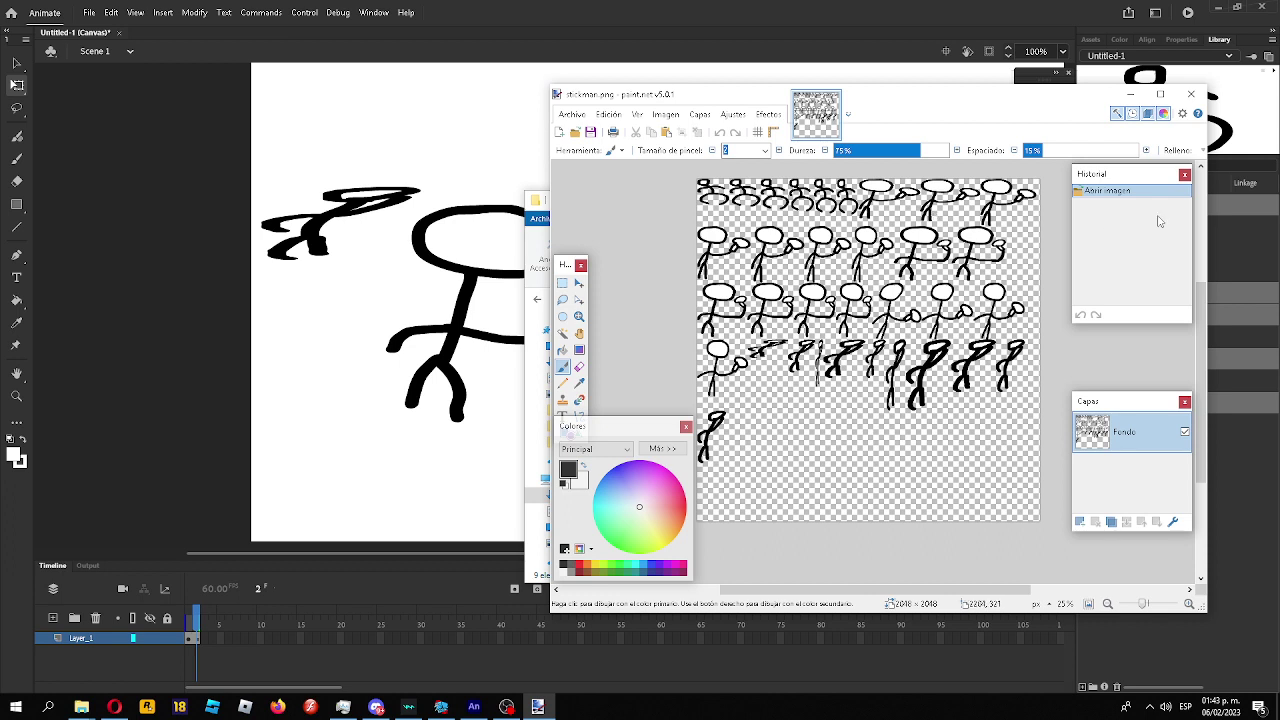
click(1191, 94)
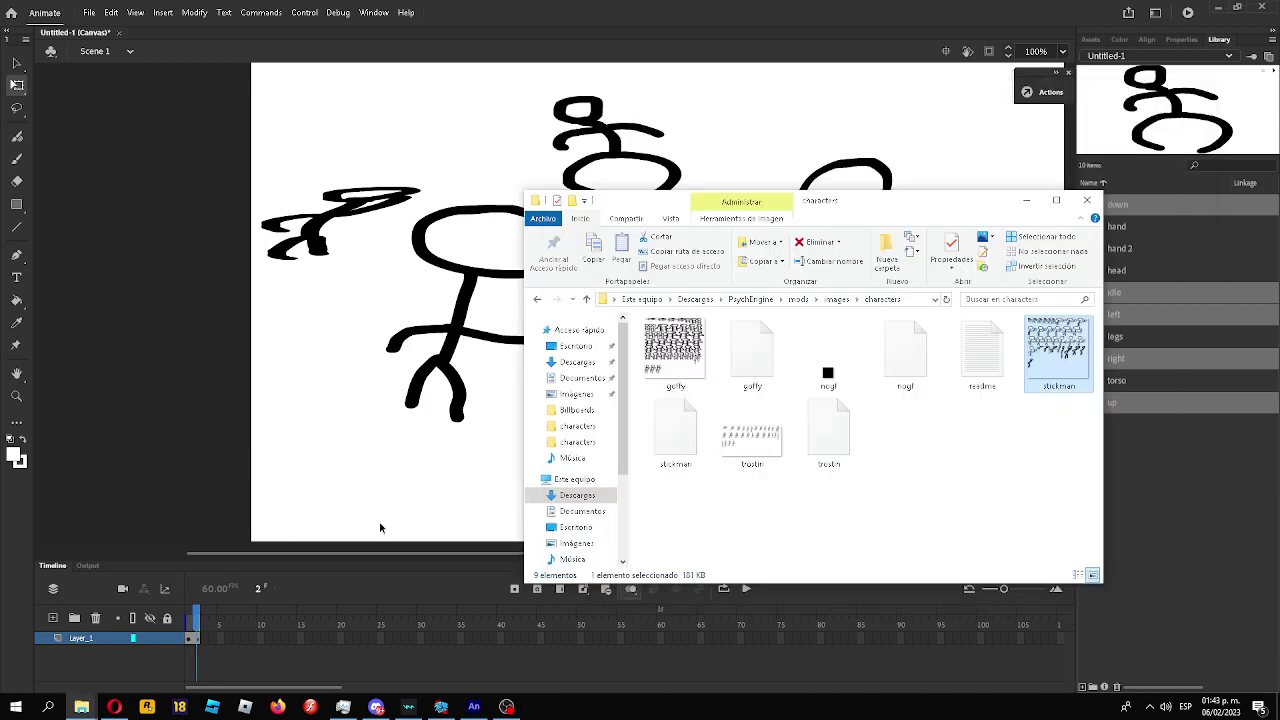
Switch to Psych Engine, exit the paused song to the menu, and open the Character Editor.
click(441, 707)
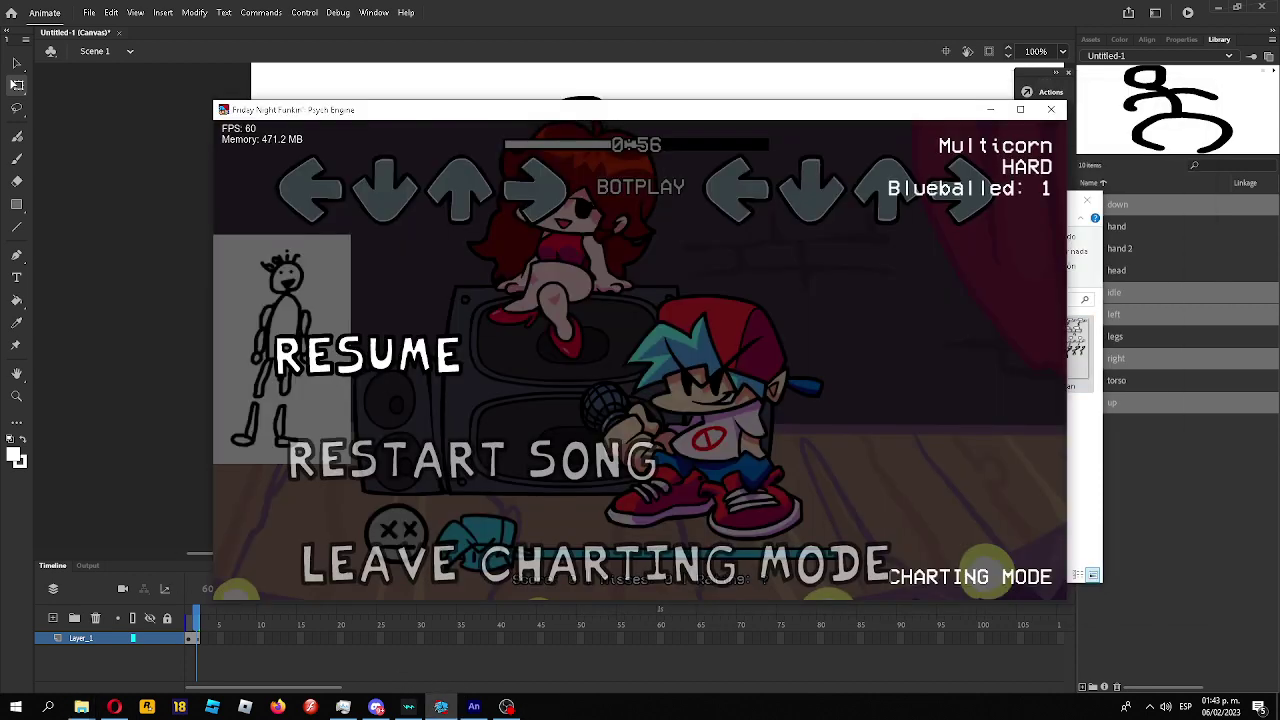
key(Up)
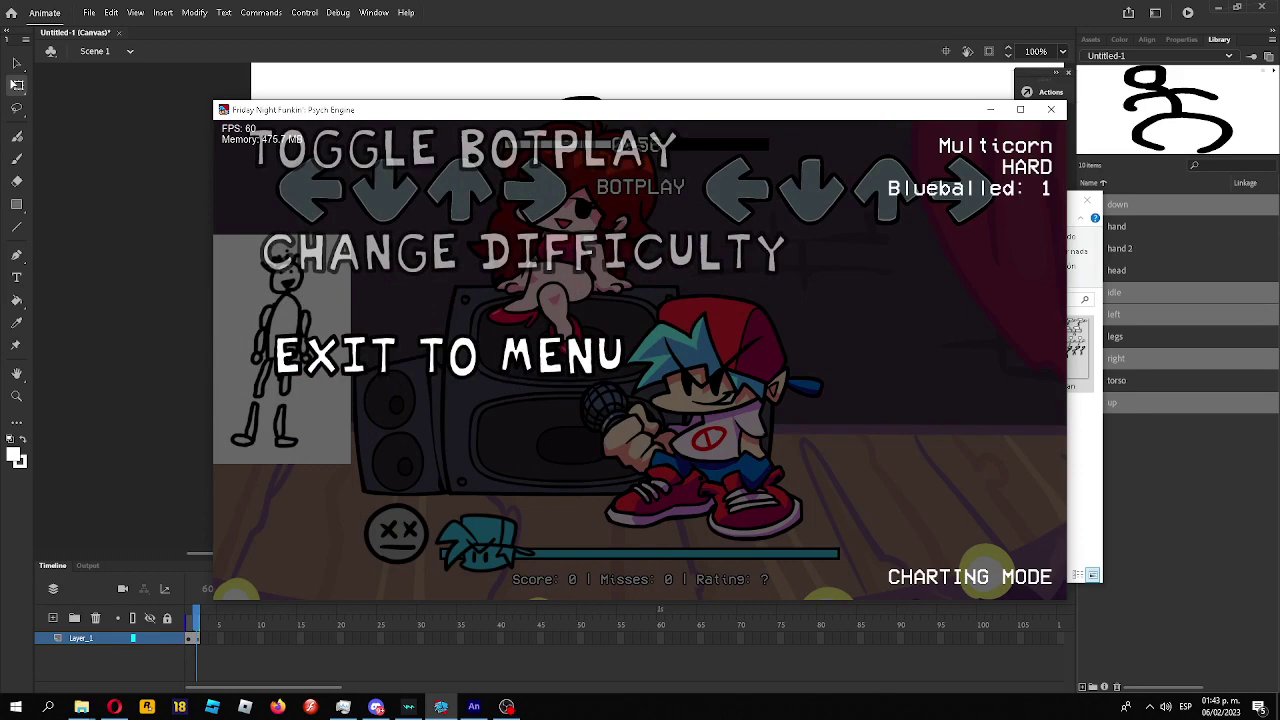
key(Return)
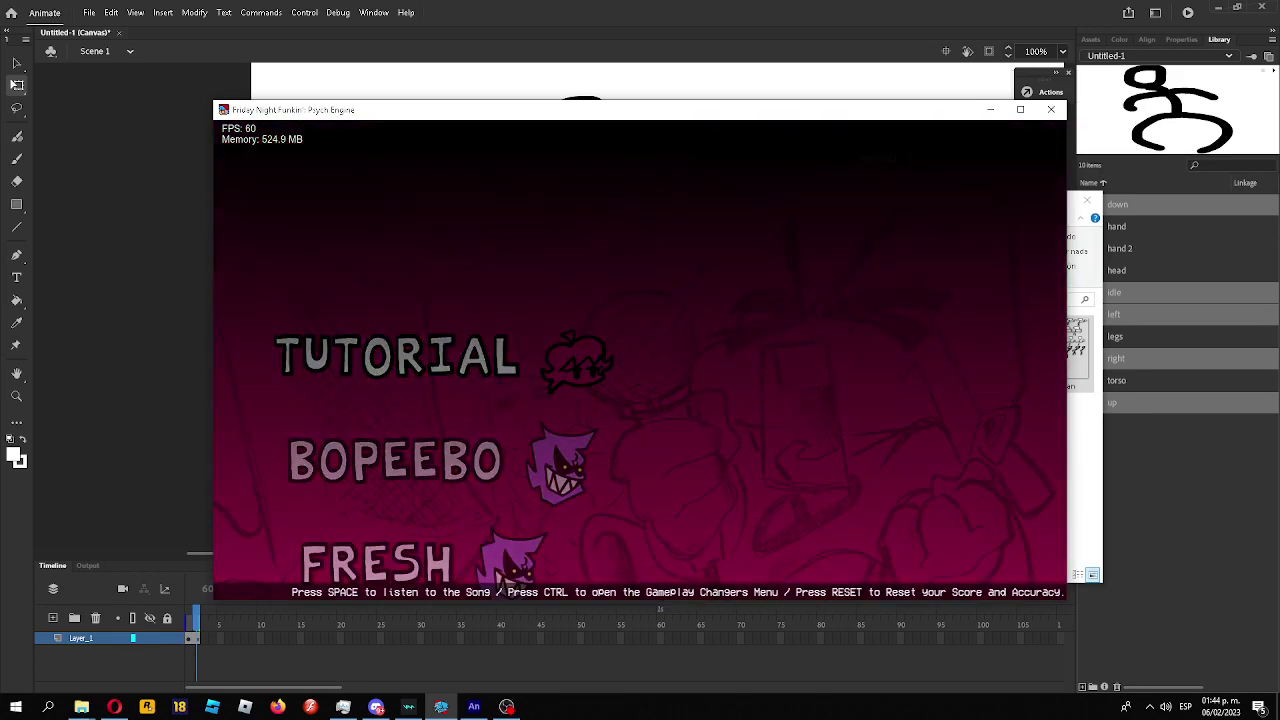
key(Escape)
key(Escape)
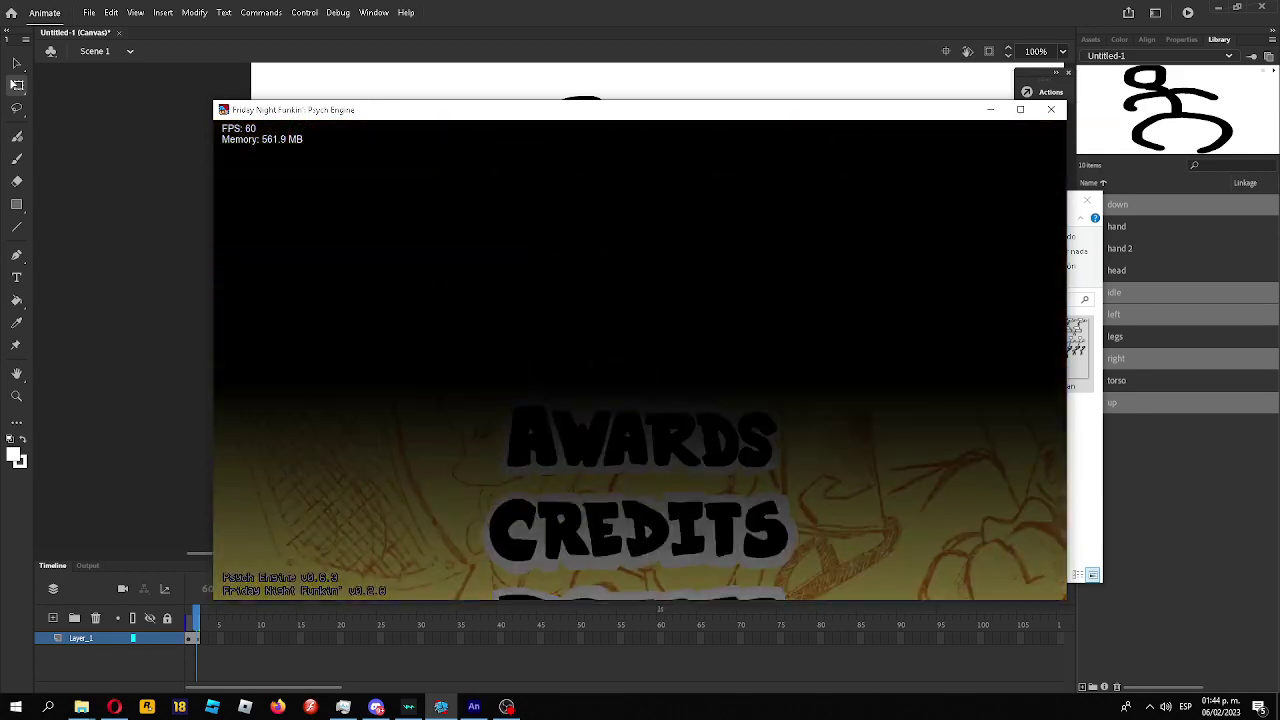
key(Up)
key(Up)
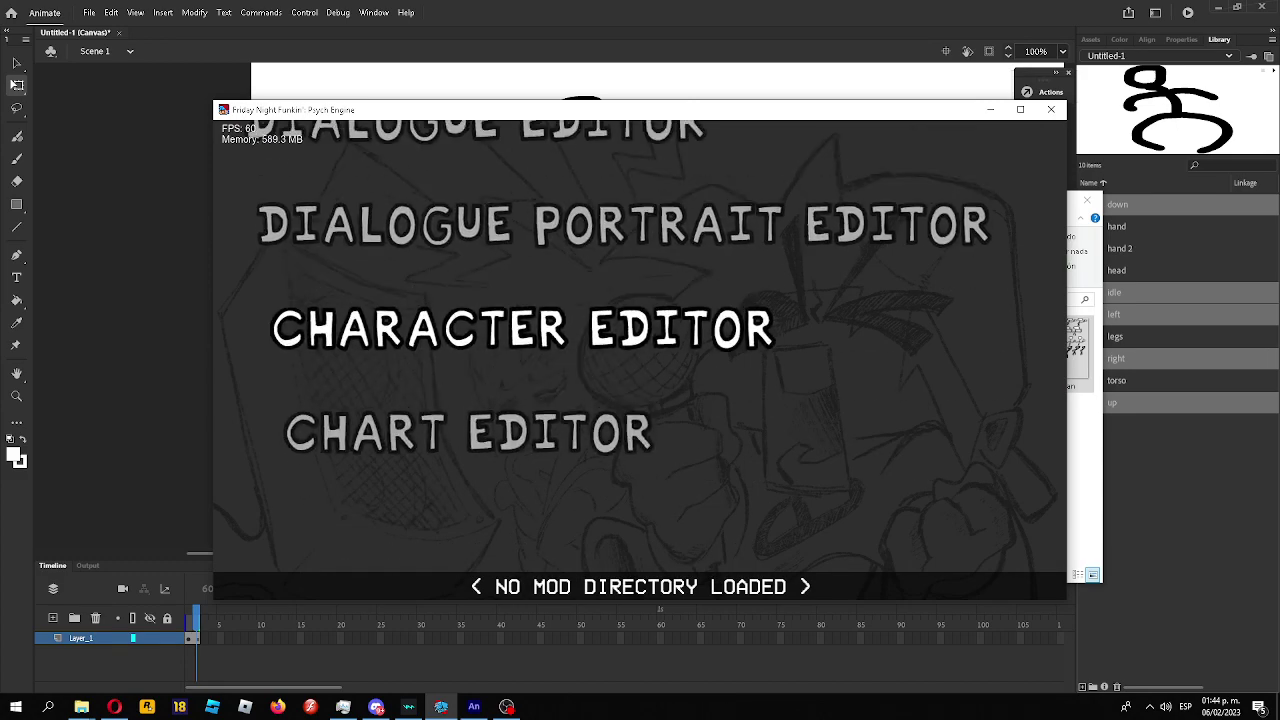
key(Return)
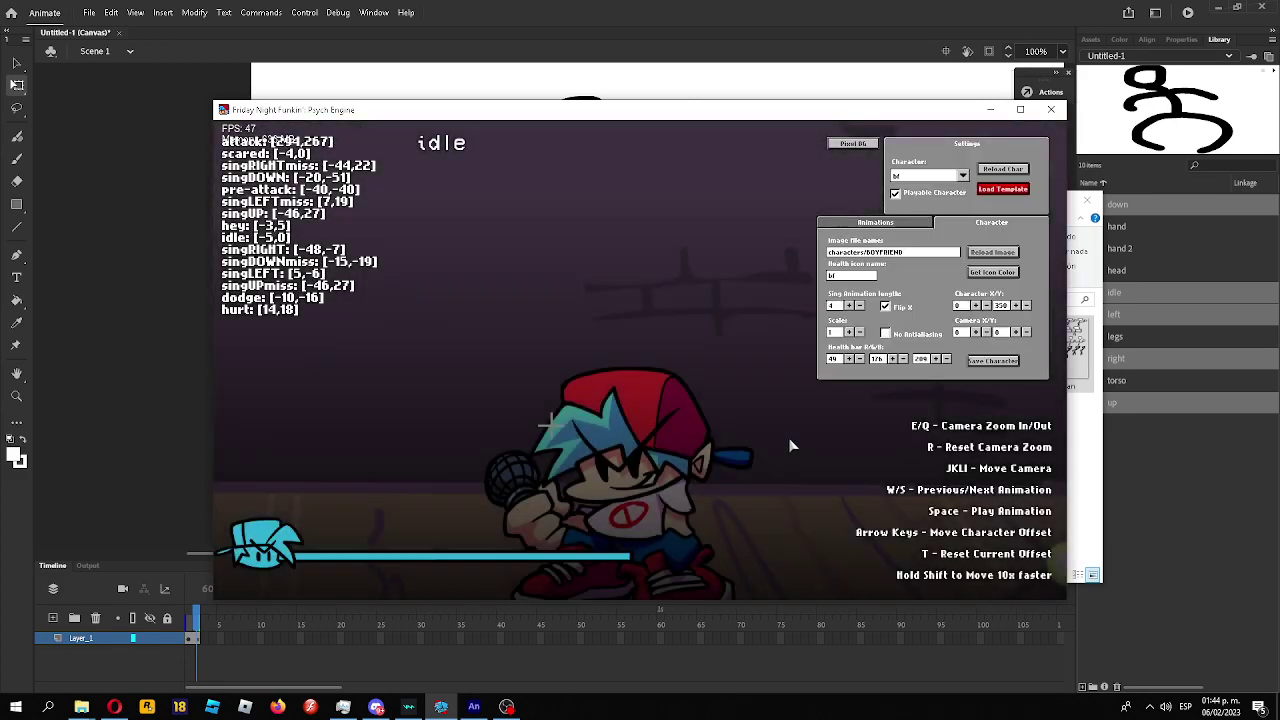
Choose the dad character and load the blank character template.
click(940, 176)
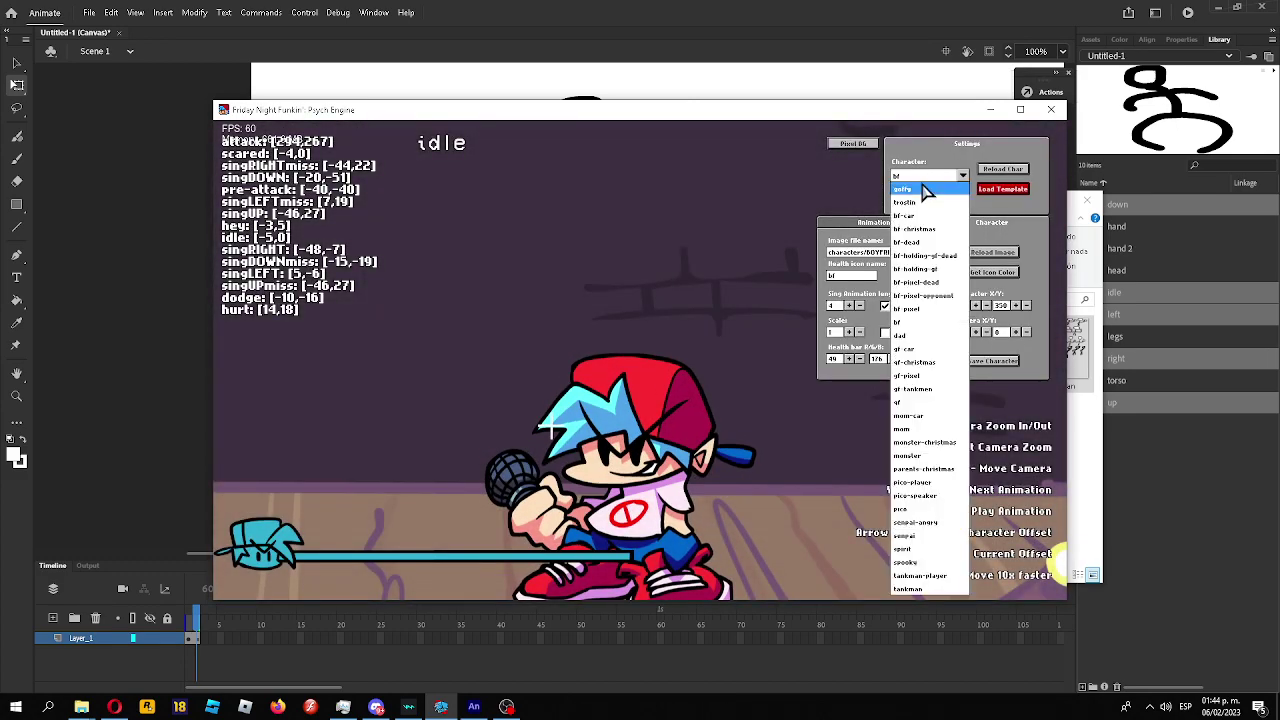
click(905, 336)
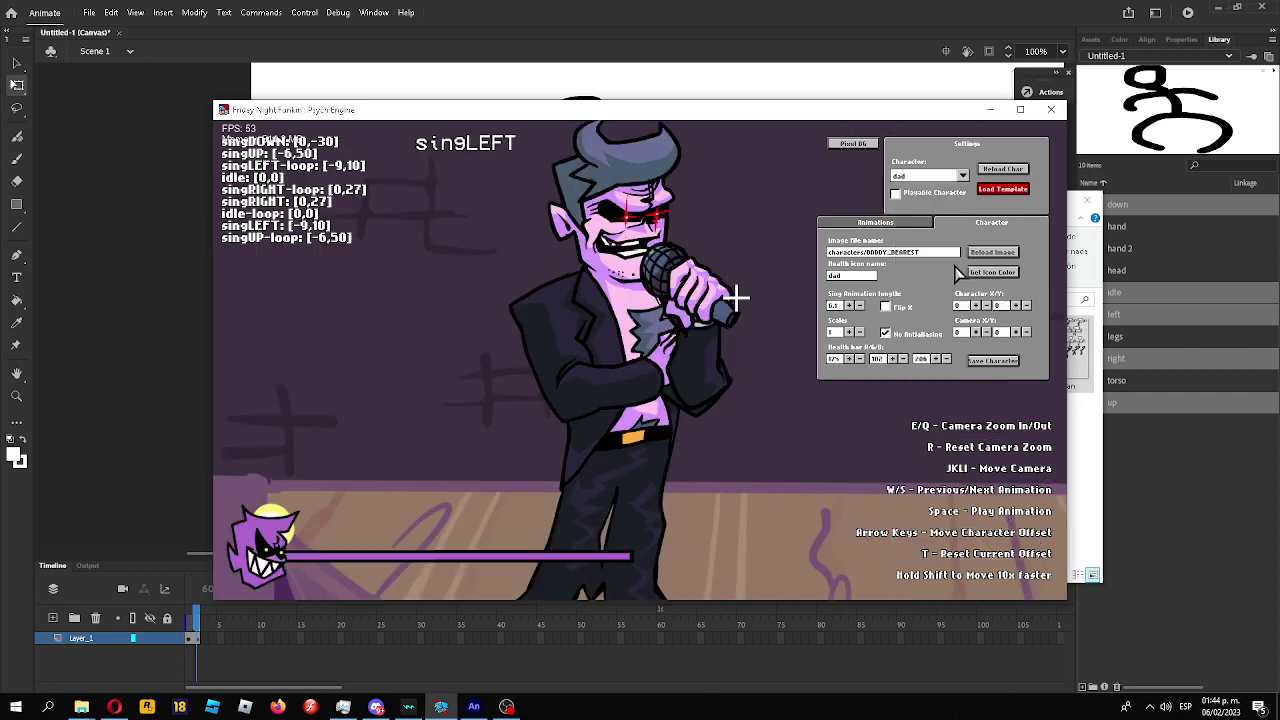
click(1003, 168)
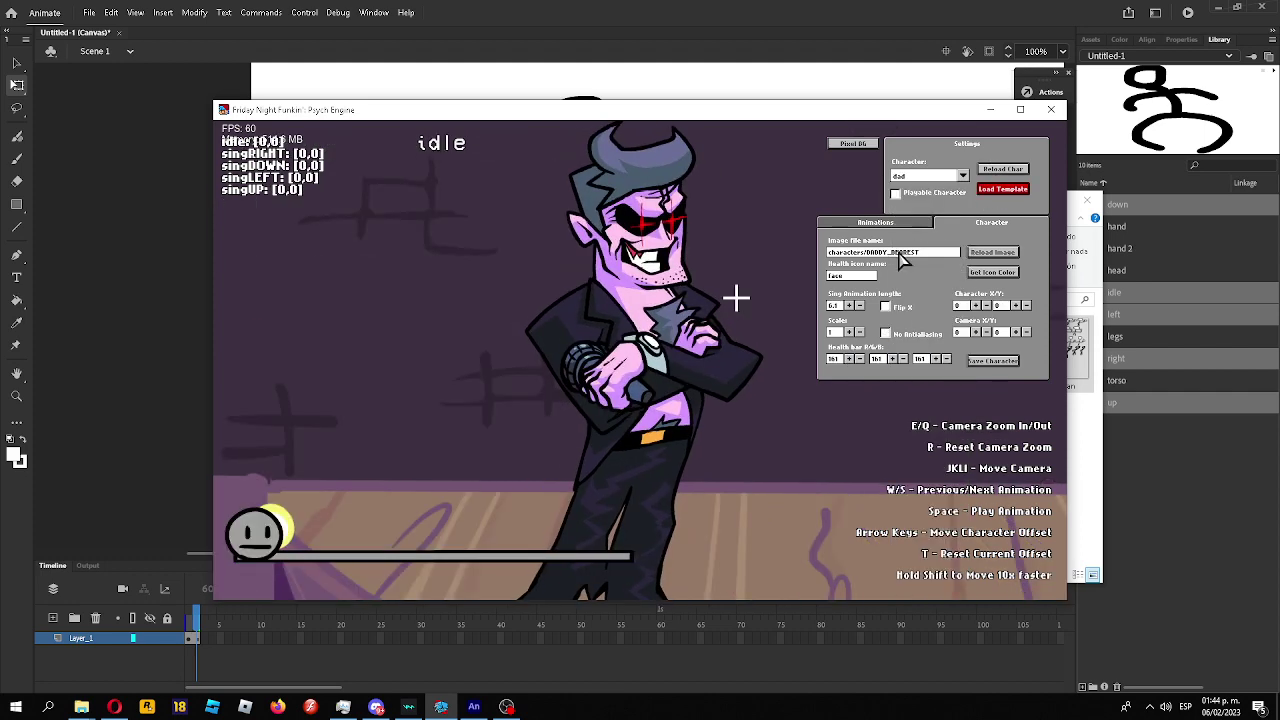
Set the image file name to characters/stickman, reload the image, and open the character's animation settings.
key(BackSpace)
key(BackSpace)
key(BackSpace)
key(BackSpace)
click(982, 252)
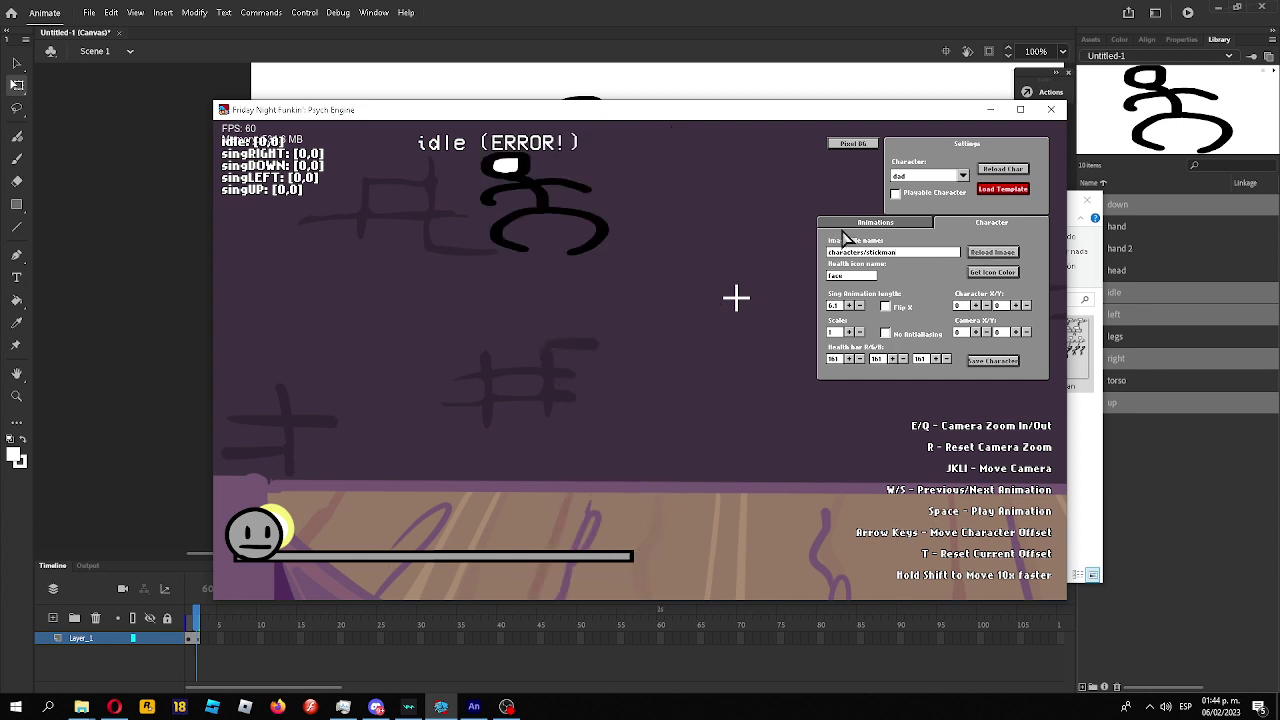
click(872, 222)
Switch to Animate, preview the idle, left and right symbols in the library to check their names, and return to Psych Engine.
click(1152, 488)
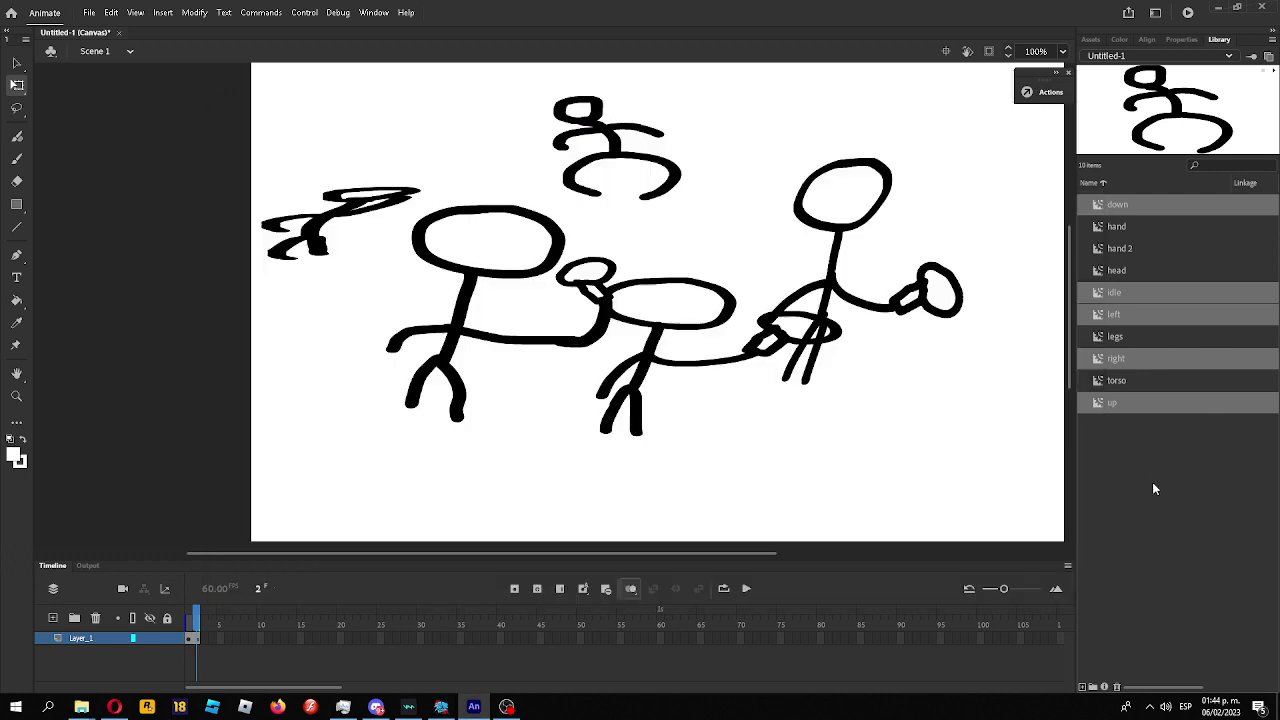
click(1114, 292)
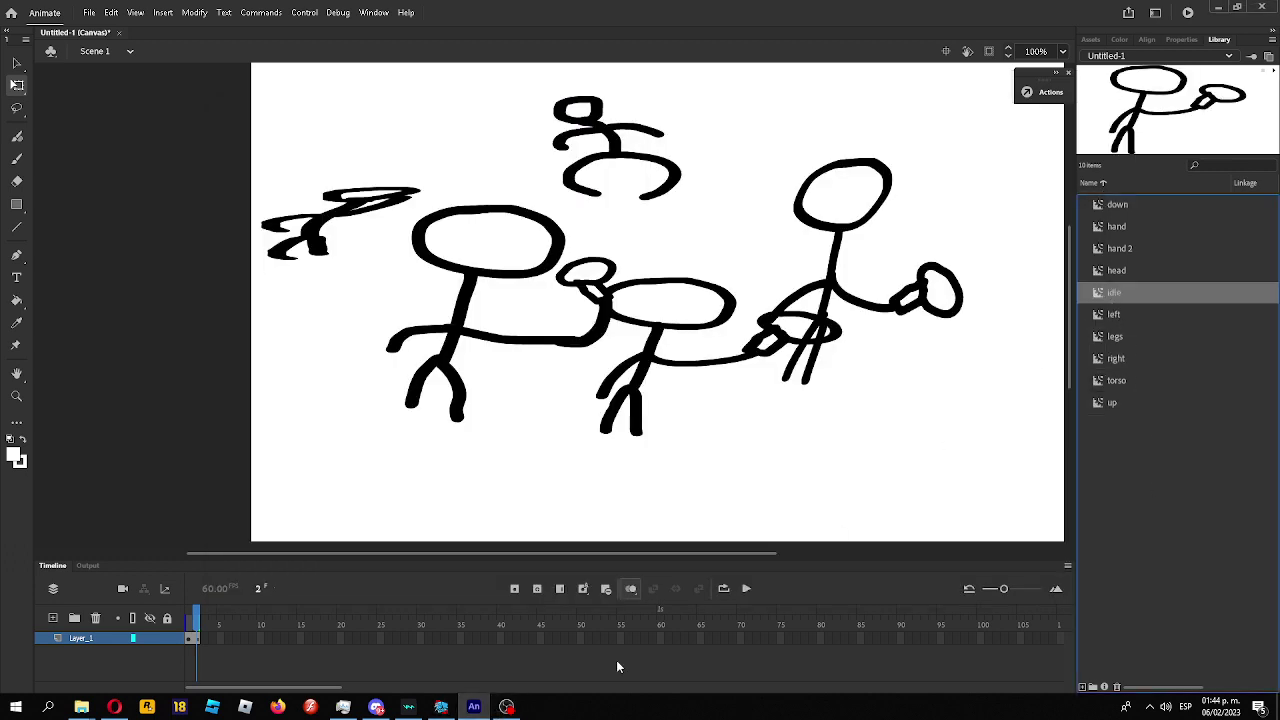
click(1117, 314)
click(1123, 359)
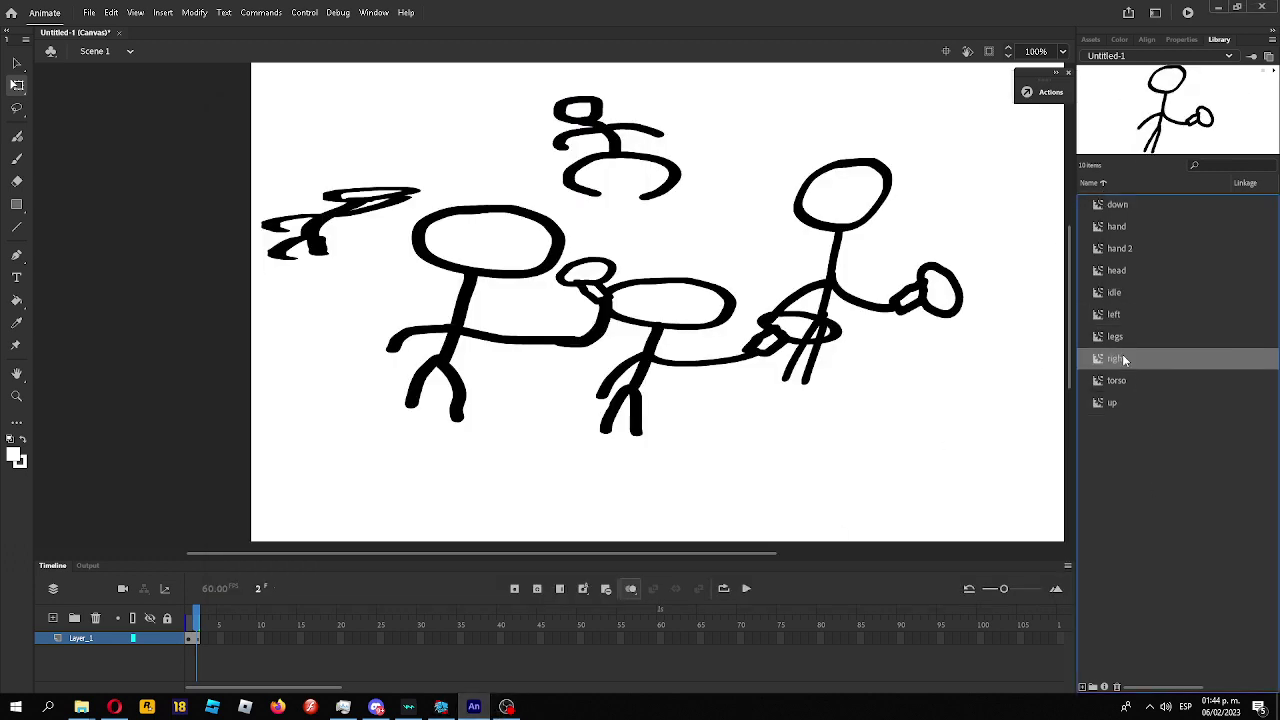
click(1117, 293)
click(1120, 315)
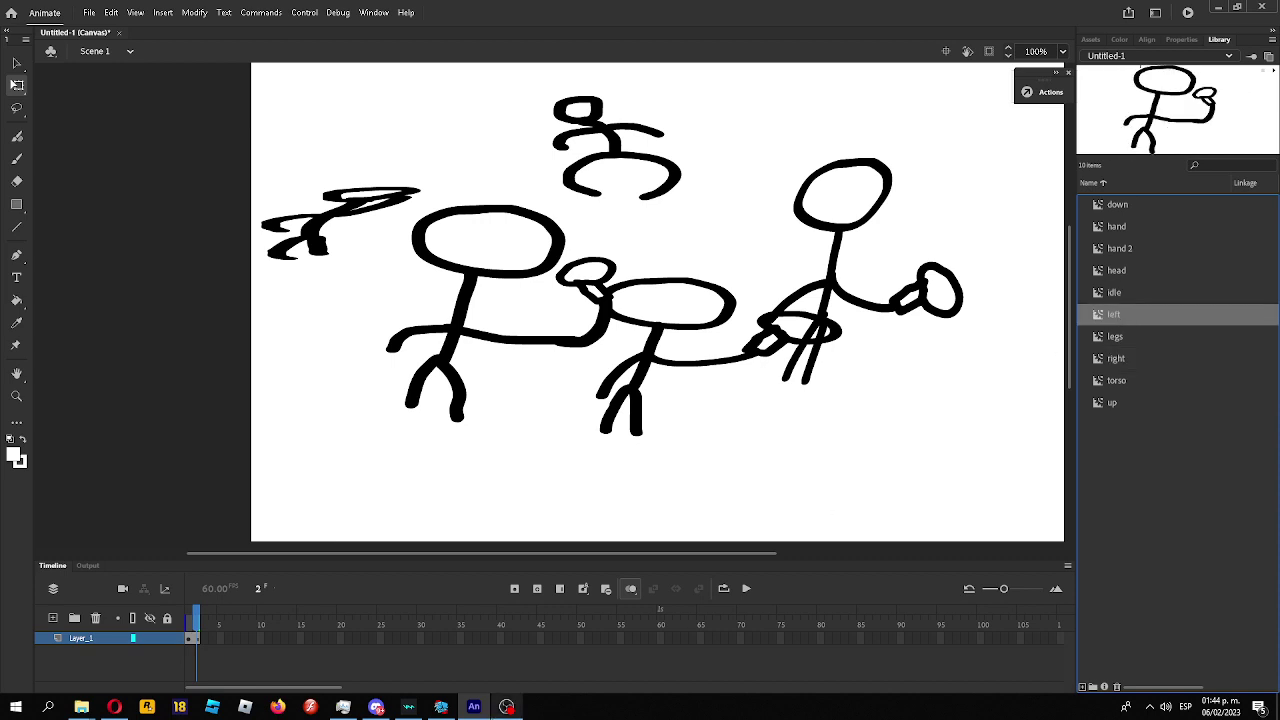
click(1171, 295)
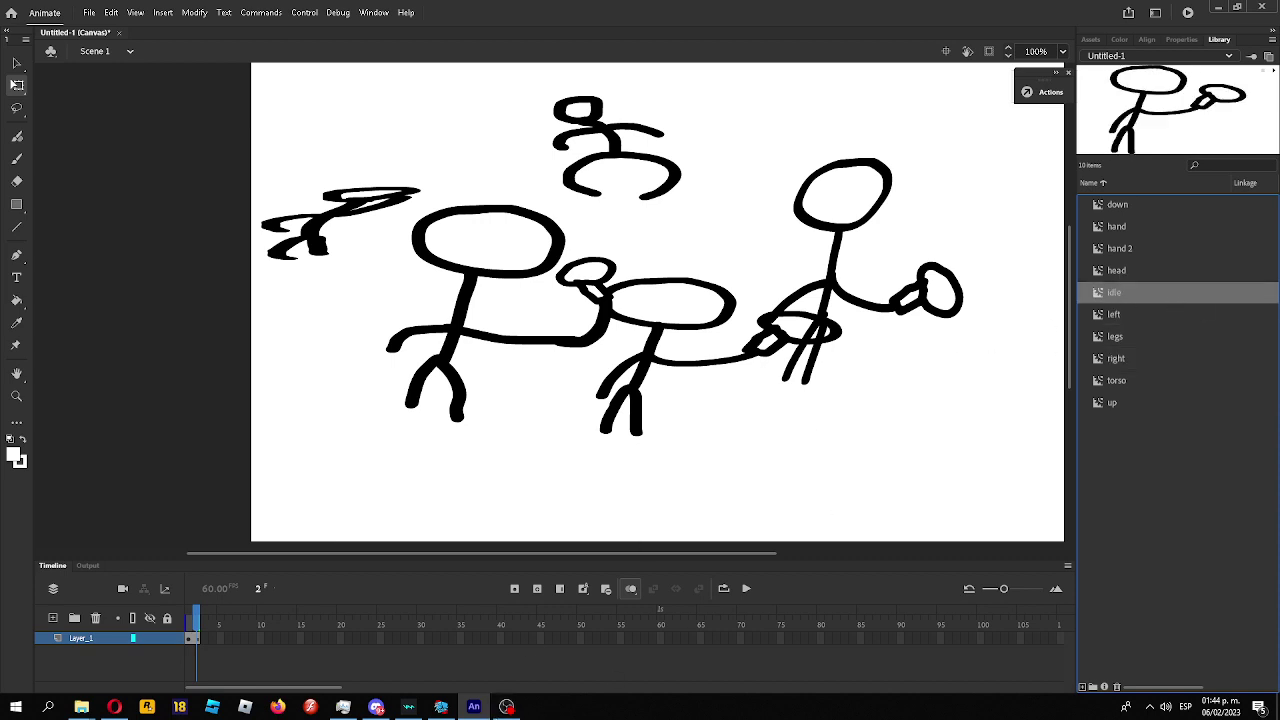
click(441, 707)
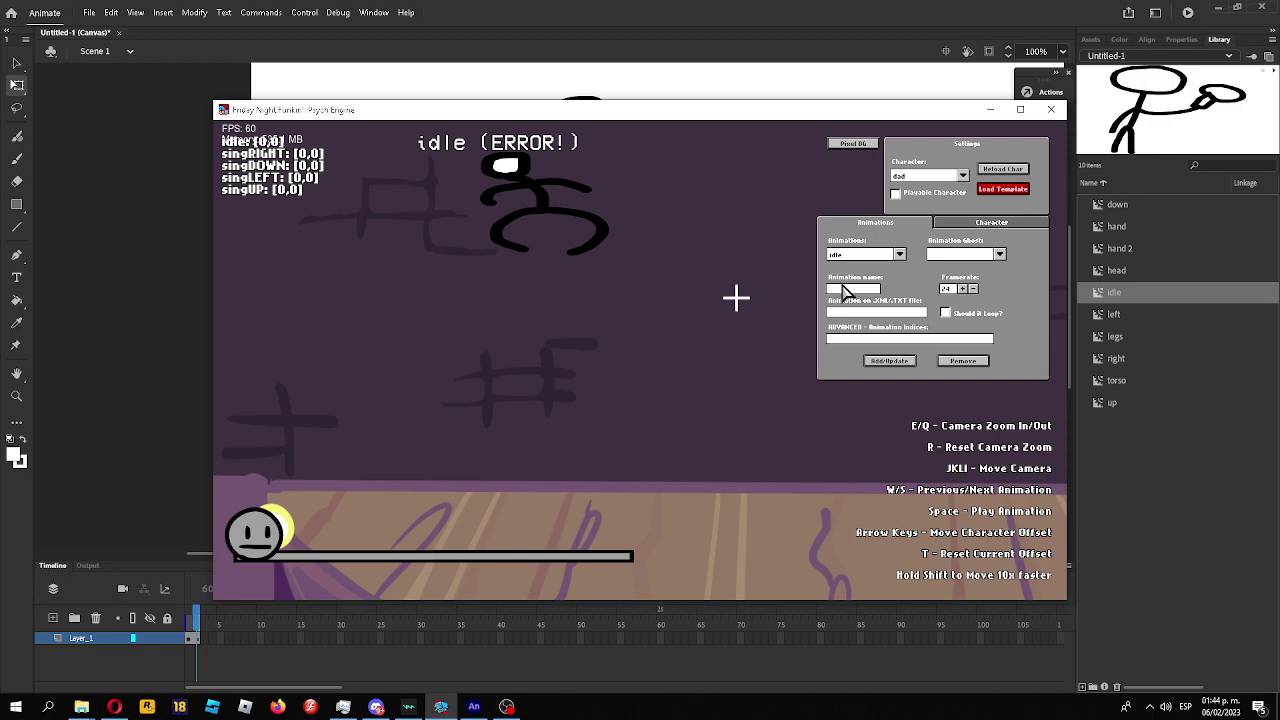
Switch to File Explorer, open the stickman data file in WordPad, and examine the SubTexture names of the idle frames.
click(114, 707)
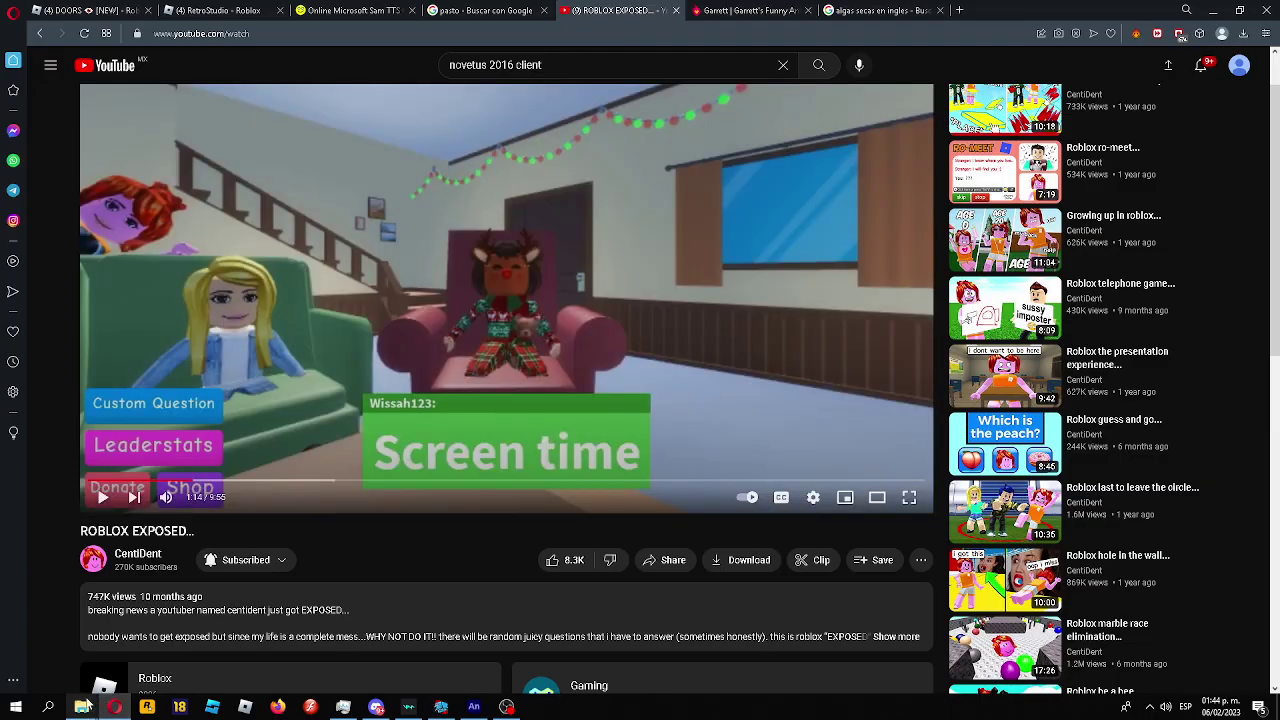
mouse_move(85, 707)
click(63, 650)
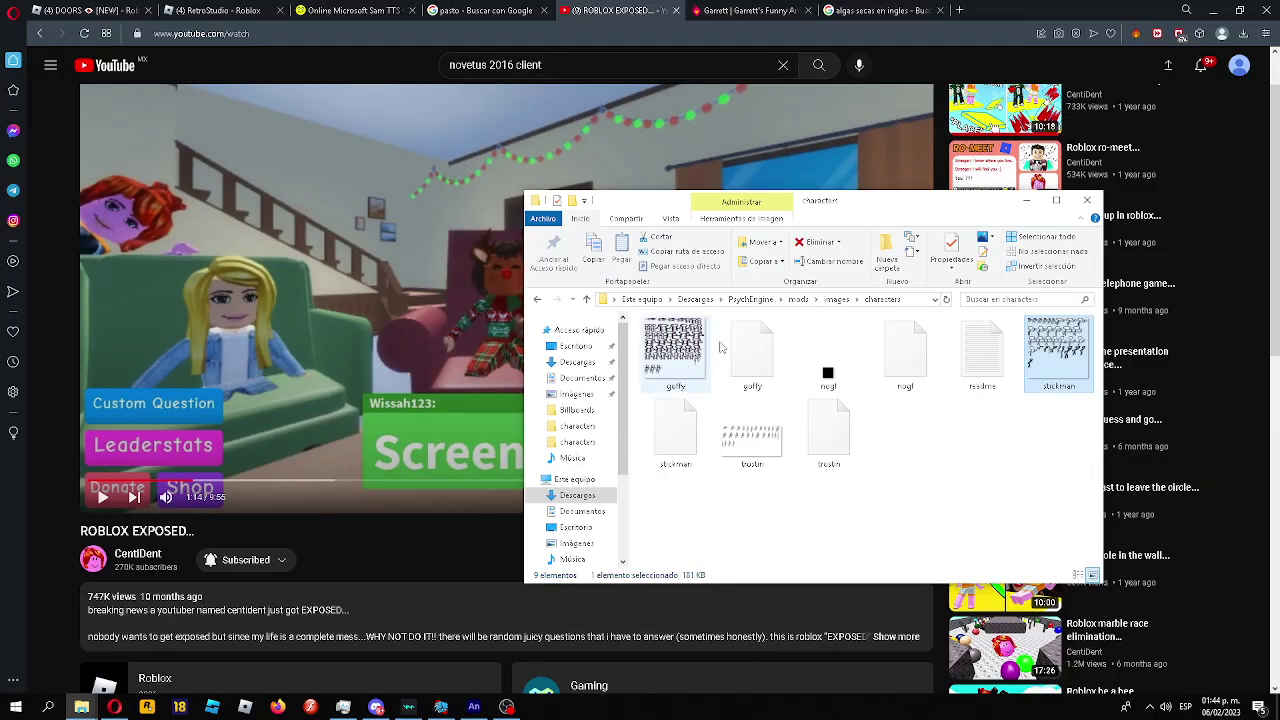
right_click(655, 458)
click(700, 365)
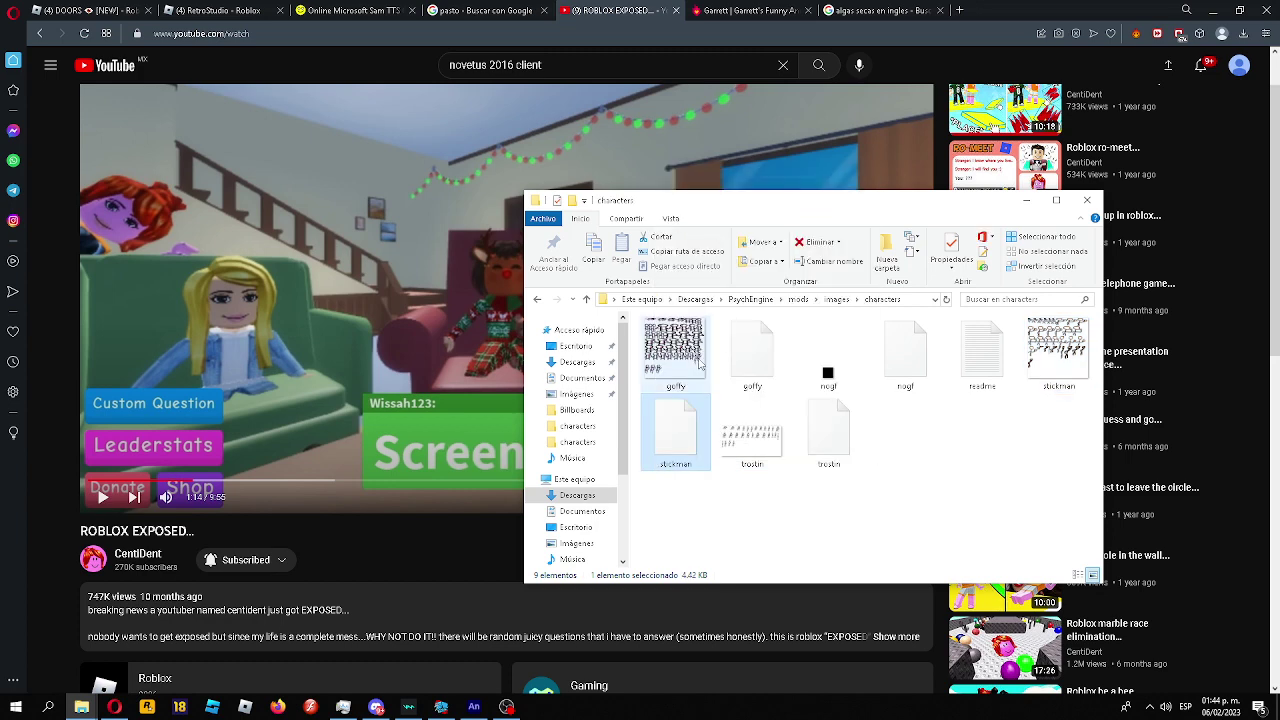
right_click(701, 428)
click(783, 149)
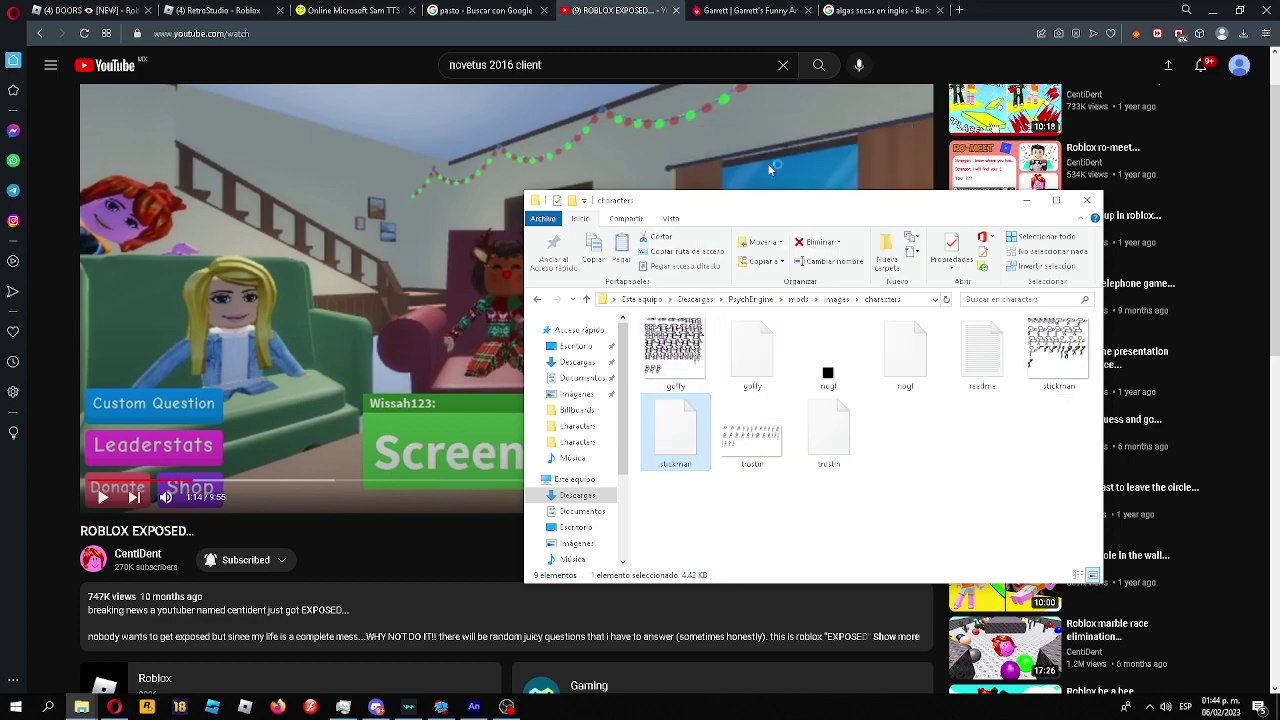
scroll(614, 320, down, 5)
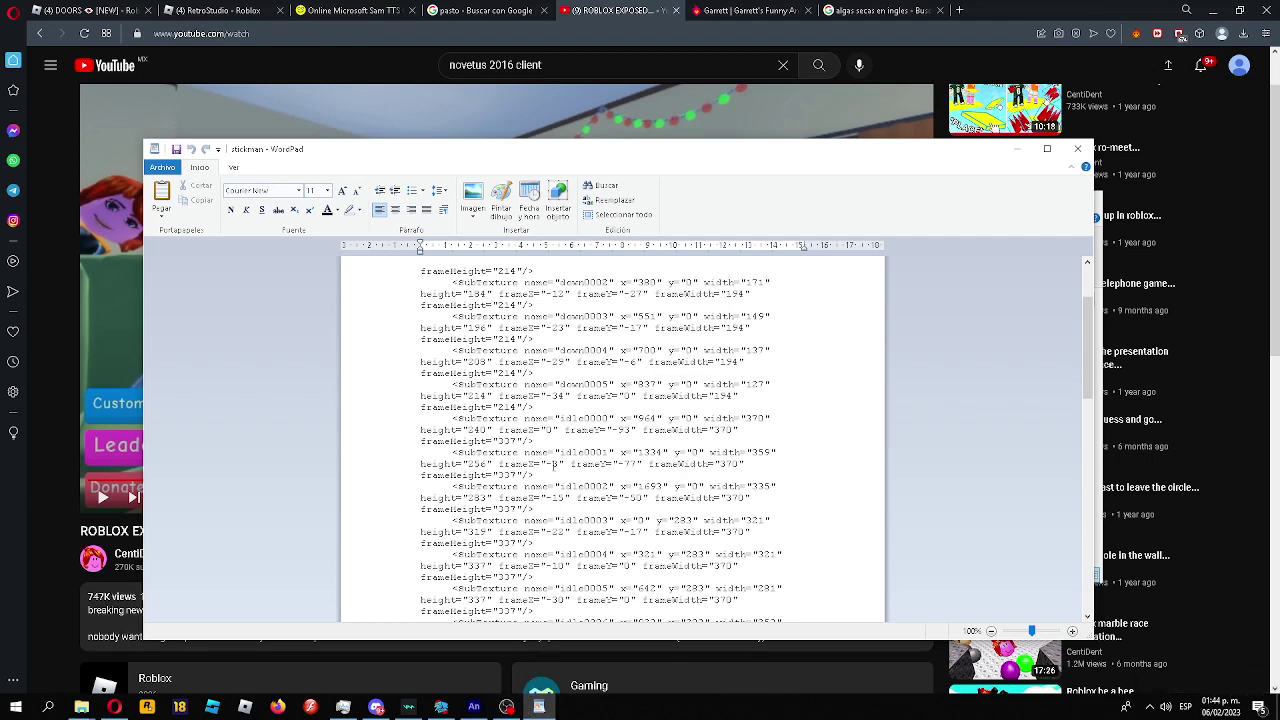
key(shift+Home)
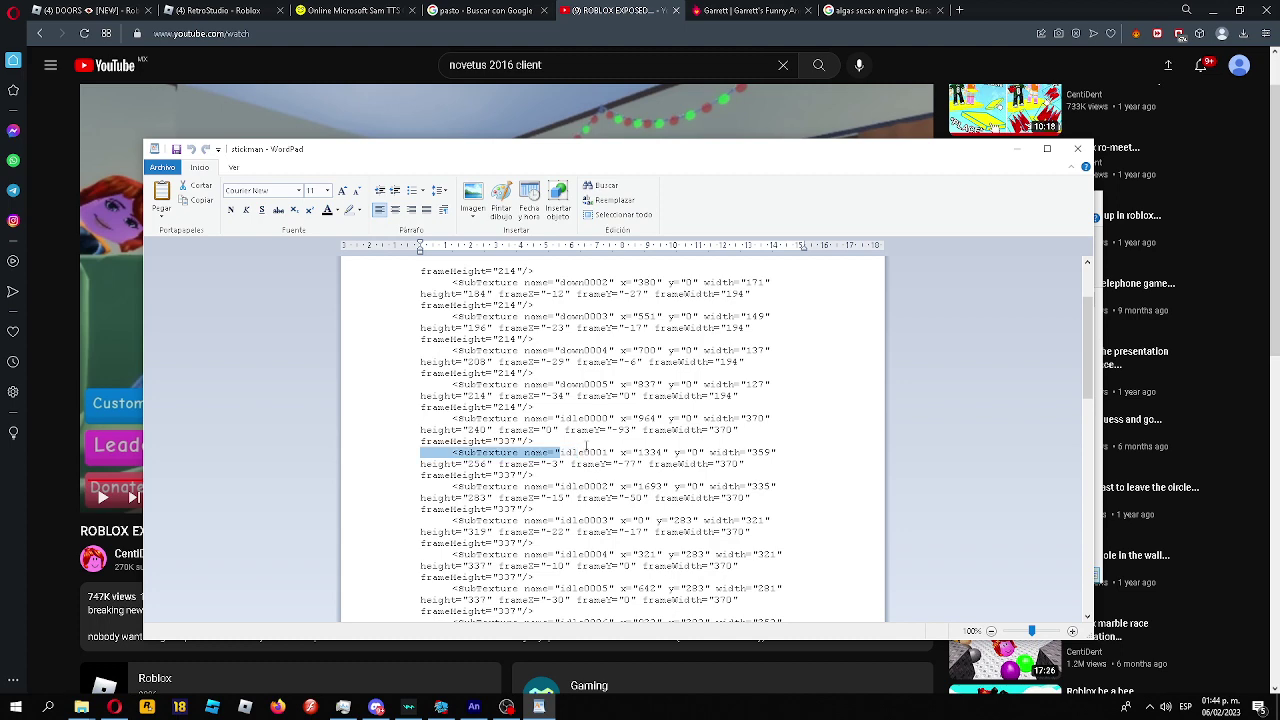
Switch to Psych Engine and update the idle animation, entering idle as both its name and its XML animation name.
click(441, 707)
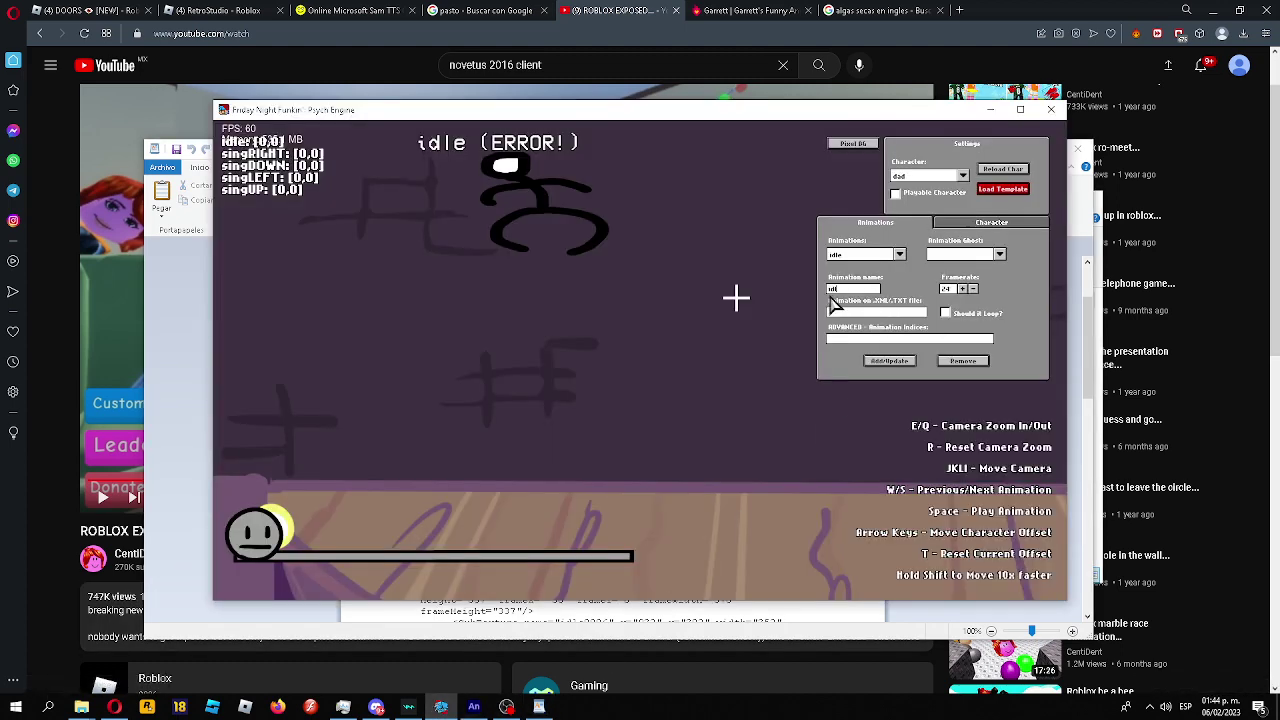
click(866, 314)
click(893, 366)
key(w)
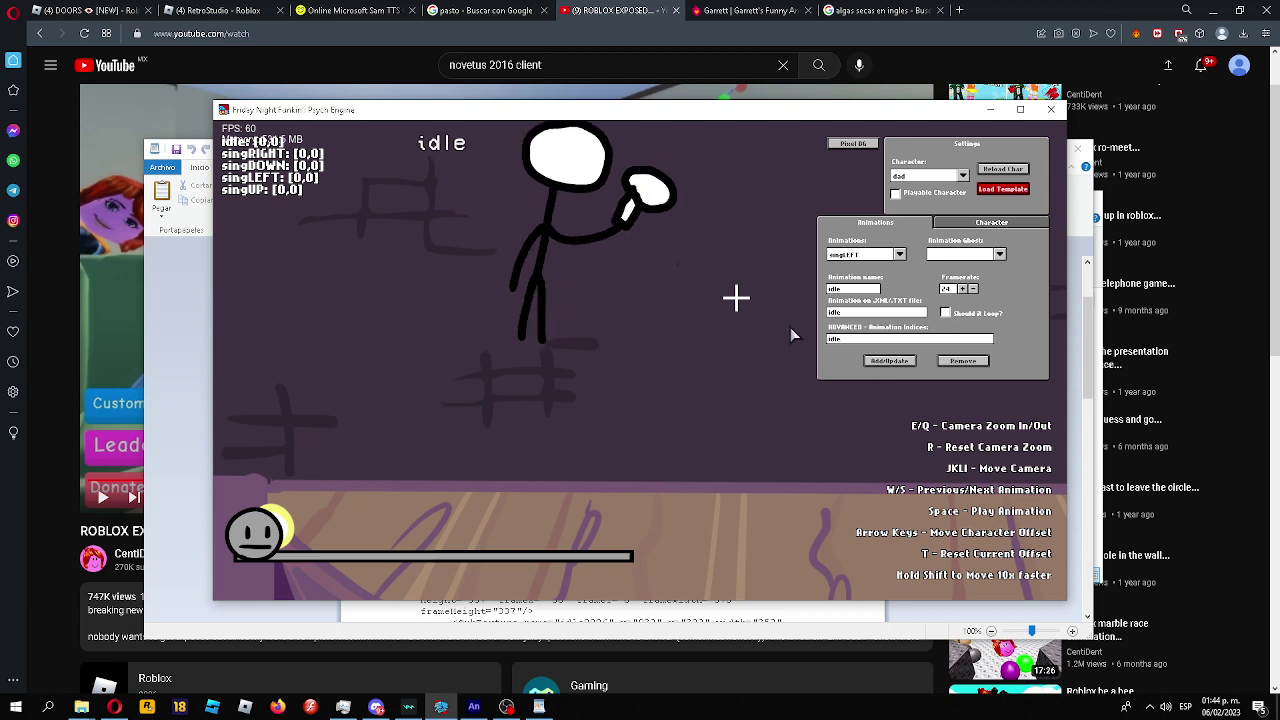
Move the idle animation's offset to -10, -310 so the stick figure stands lower on the stage.
key(shift+Down)
key(shift+Down)
key(shift+Down)
key(shift+Down)
key(shift+Down)
key(shift+Down)
key(shift+Down)
key(shift+Down)
key(shift+Down)
key(shift+Down)
key(shift+Down)
key(shift+Down)
key(shift+Down)
key(shift+Down)
key(shift+Down)
key(shift+Down)
key(shift+Down)
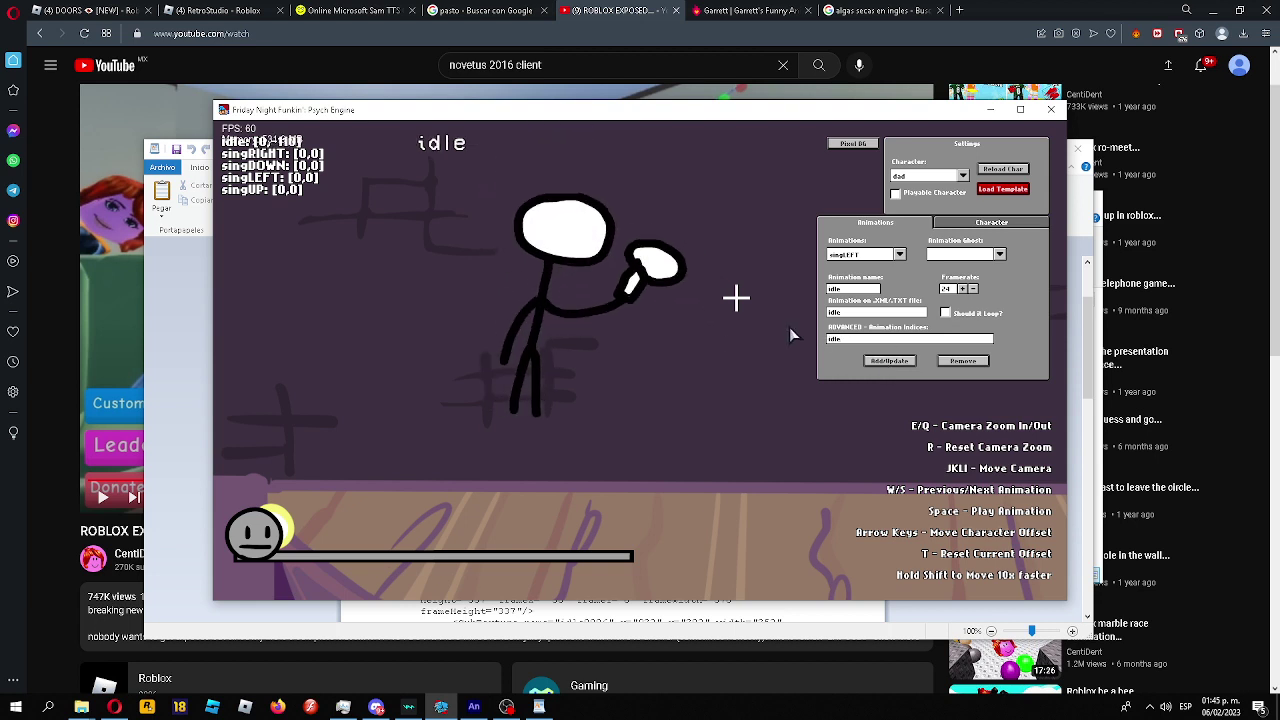
key(shift+Right)
key(shift+Right)
key(shift+Down)
key(shift+Down)
key(shift+Left)
key(shift+Down)
key(shift+Down)
key(shift+Down)
key(shift+Down)
key(shift+Down)
key(shift+Down)
key(shift+Down)
key(shift+Down)
key(shift+Down)
key(shift+Down)
key(shift+Down)
key(shift+Down)
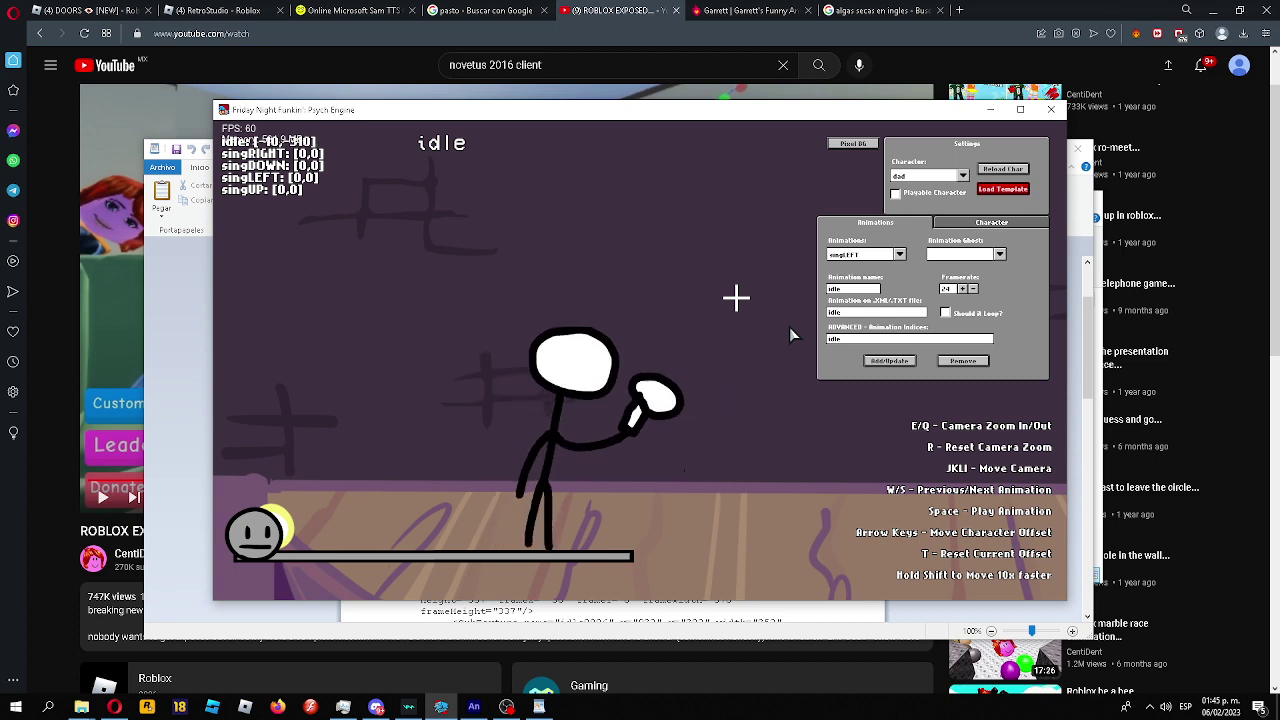
Update the singLEFT animation, using left as its animation name in the XML file.
key(s)
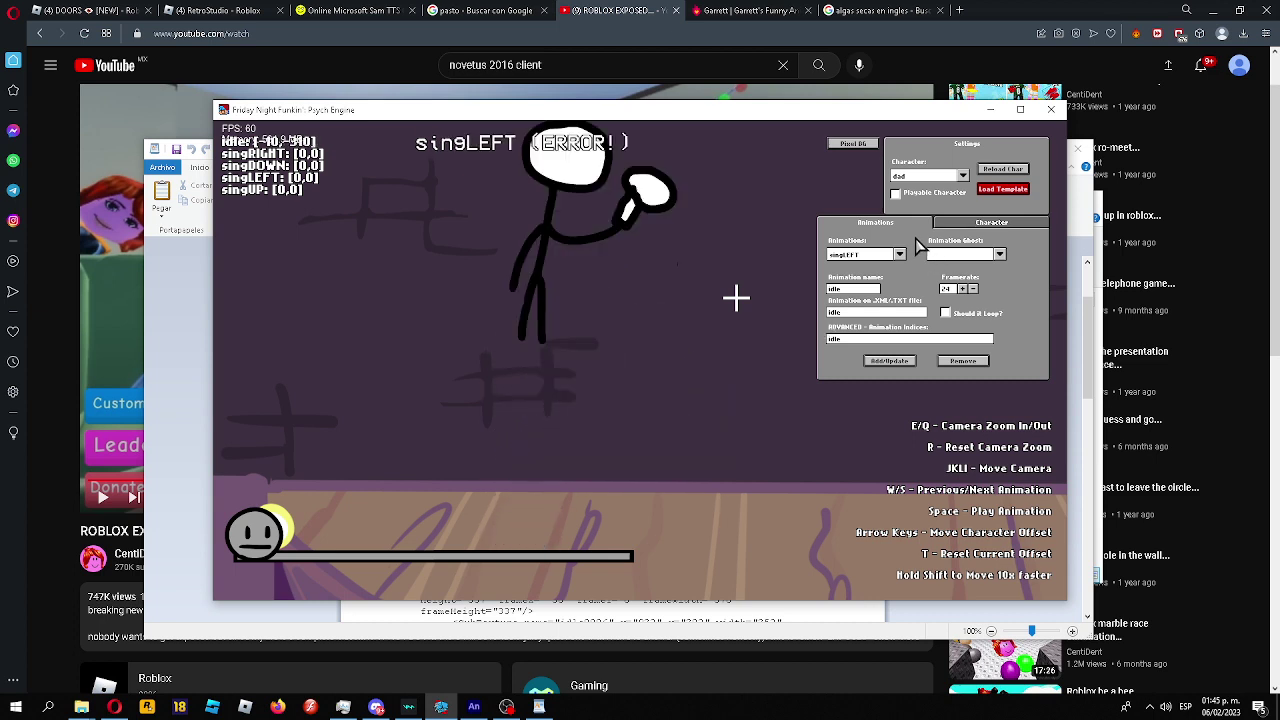
click(875, 290)
text(EFT)
click(853, 340)
key(BackSpace)
key(BackSpace)
key(BackSpace)
key(BackSpace)
text(left)
click(886, 361)
Lower the singLEFT animation to offset 0, -40 and set idle as the animation ghost for alignment.
key(shift+Down)
key(shift+Down)
key(shift+Down)
key(shift+Down)
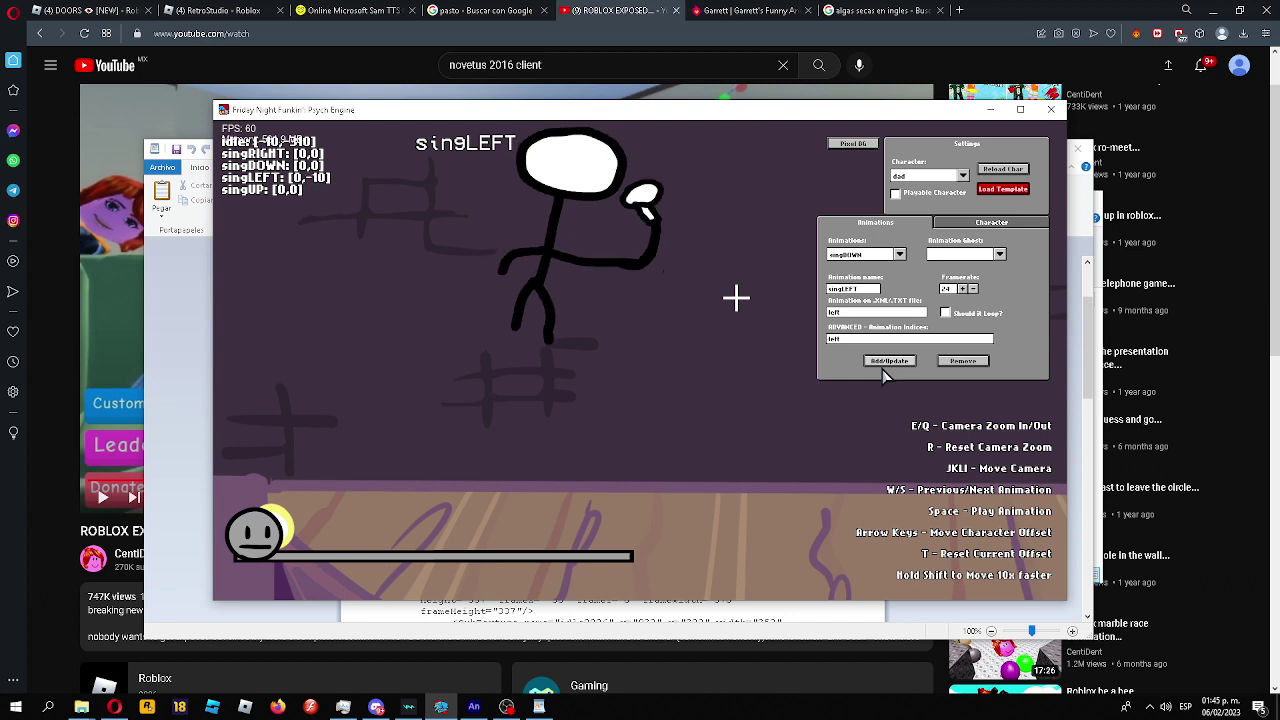
click(945, 256)
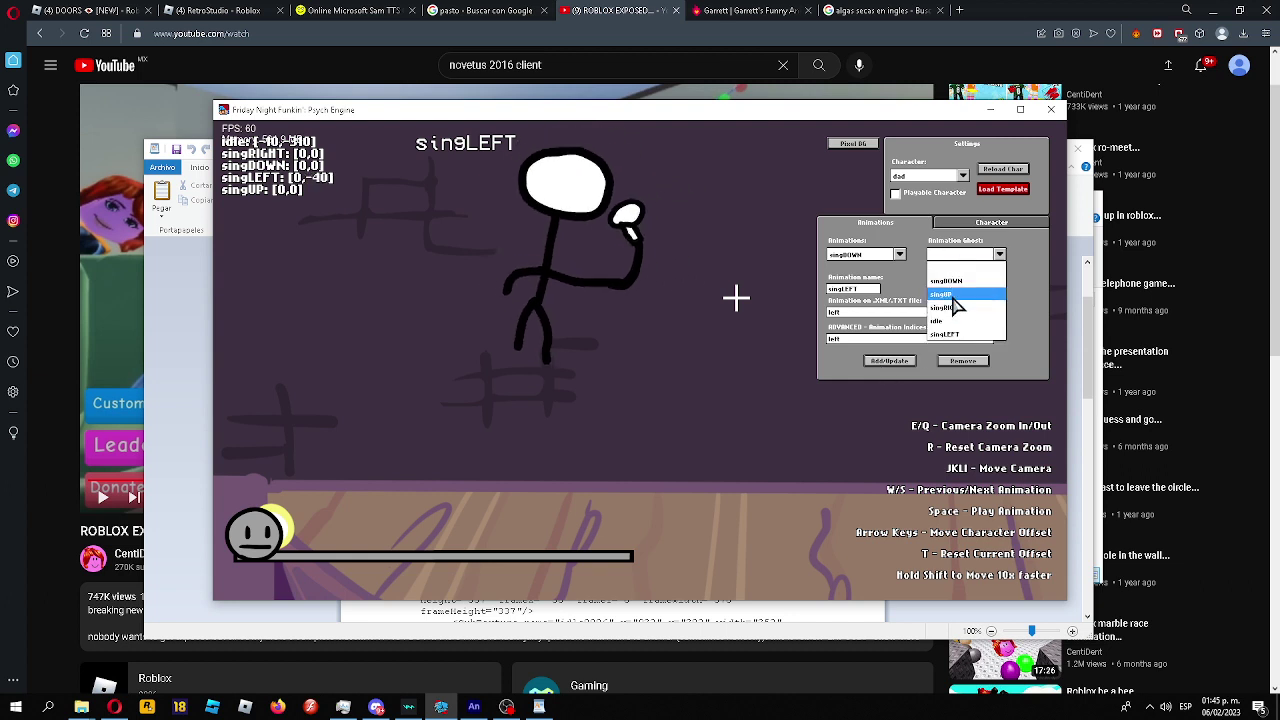
click(955, 313)
Move the singLEFT animation in coarse increments to offset -20, -330, roughly over the idle ghost.
key(shift+Down)
key(shift+Down)
key(shift+Down)
key(shift+Down)
key(shift+Down)
key(shift+Down)
key(shift+Down)
key(shift+Down)
key(shift+Down)
key(shift+Down)
key(shift+Down)
key(shift+Down)
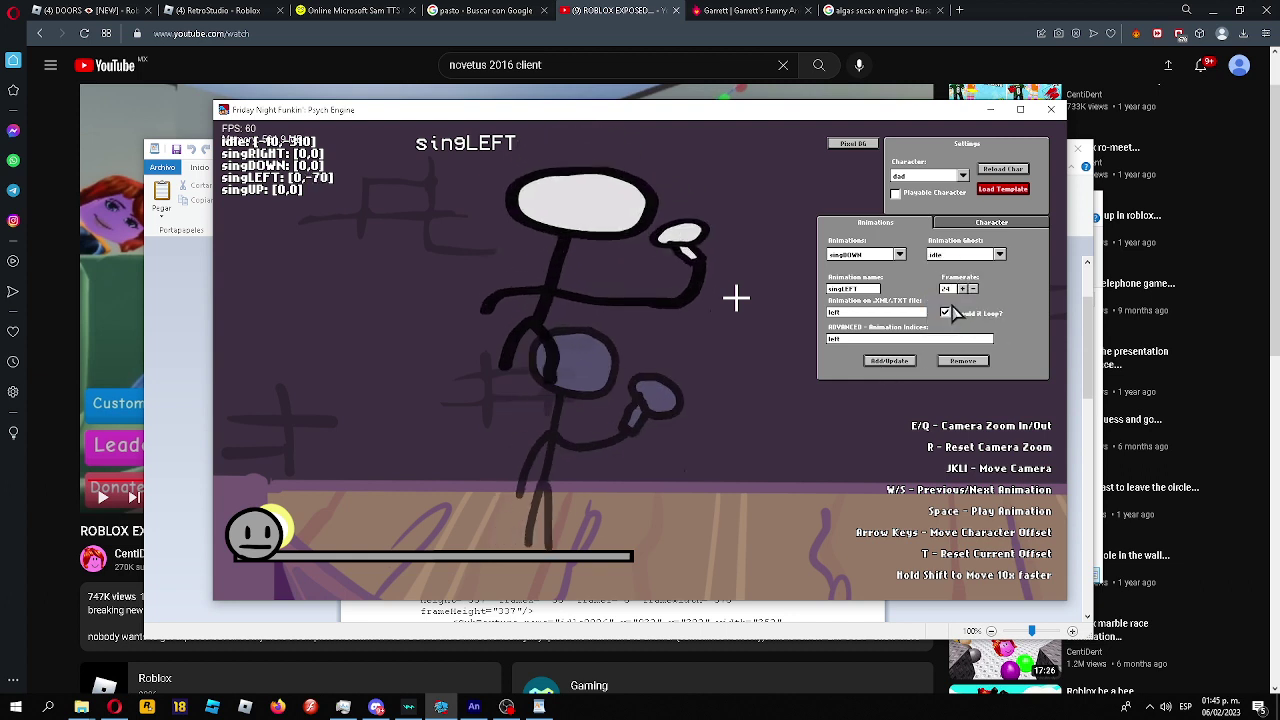
key(shift+Right)
key(shift+Right)
key(shift+Down)
key(shift+Down)
key(shift+Down)
key(shift+Down)
key(shift+Down)
key(shift+Down)
key(shift+Down)
key(shift+Down)
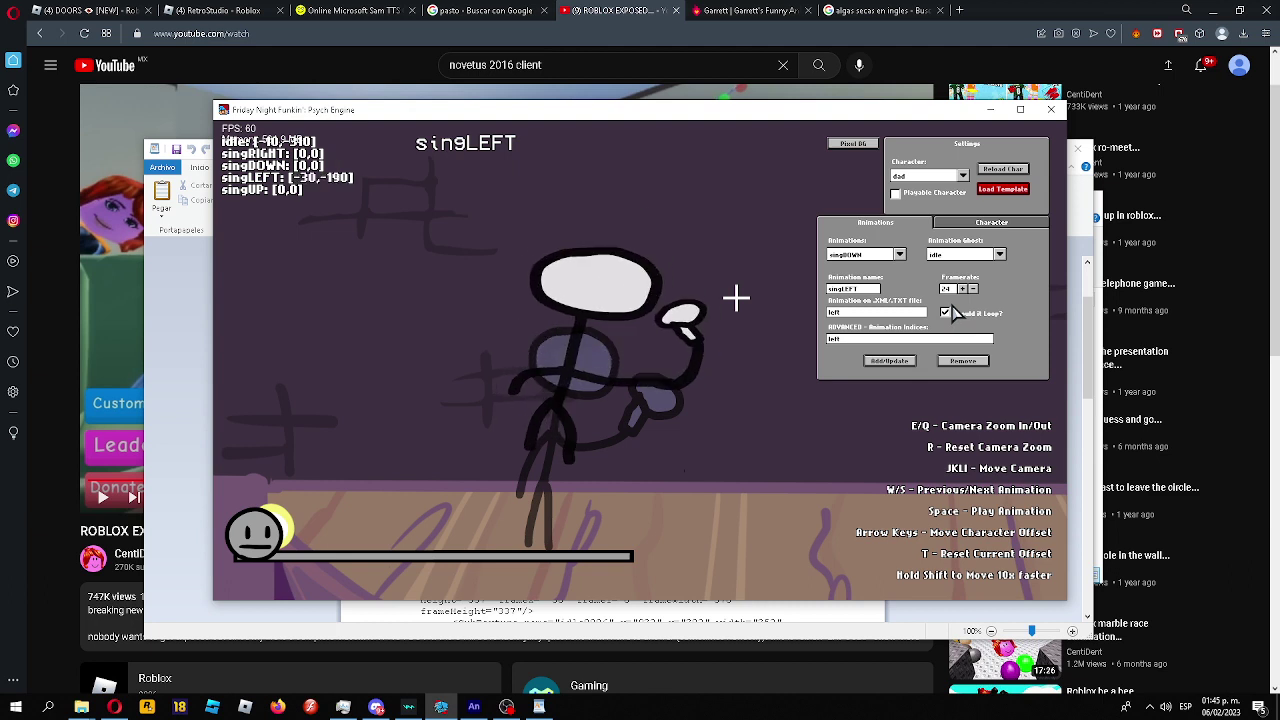
key(shift+Right)
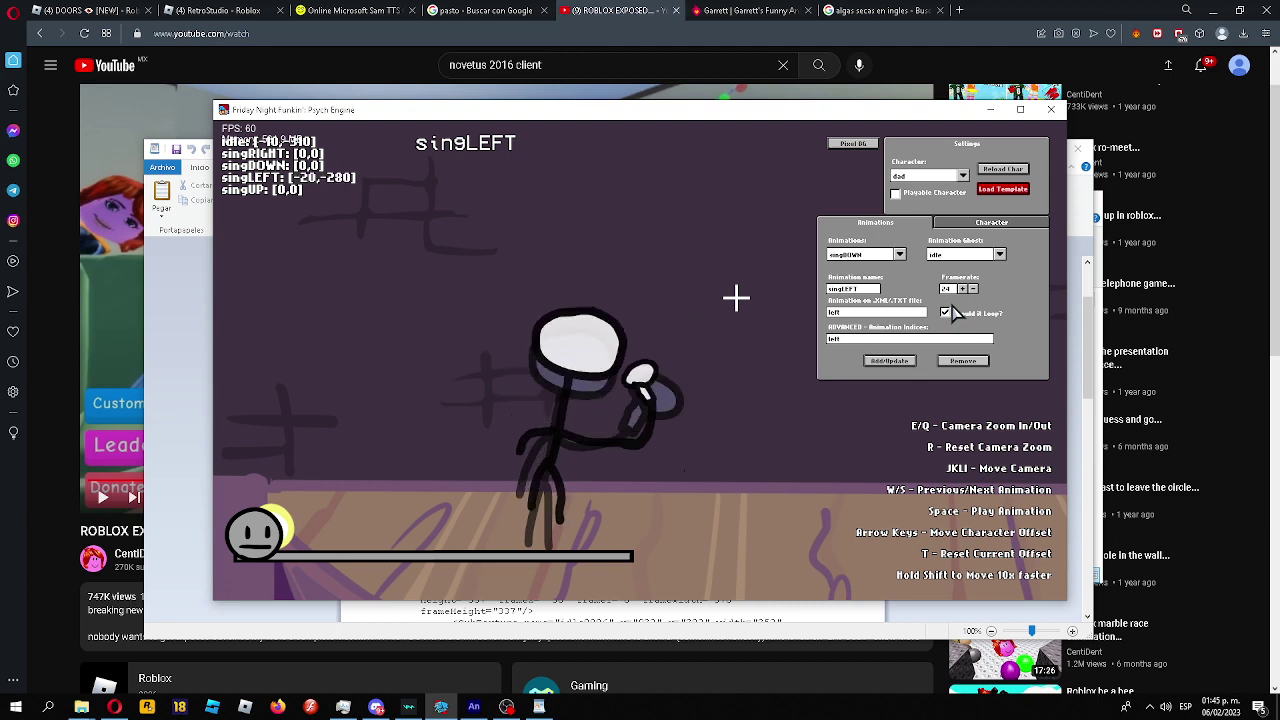
key(shift+Down)
key(shift+Down)
key(shift+Down)
key(shift+Down)
key(shift+Down)
key(shift+Down)
key(shift+Down)
key(shift+Down)
key(shift+Up)
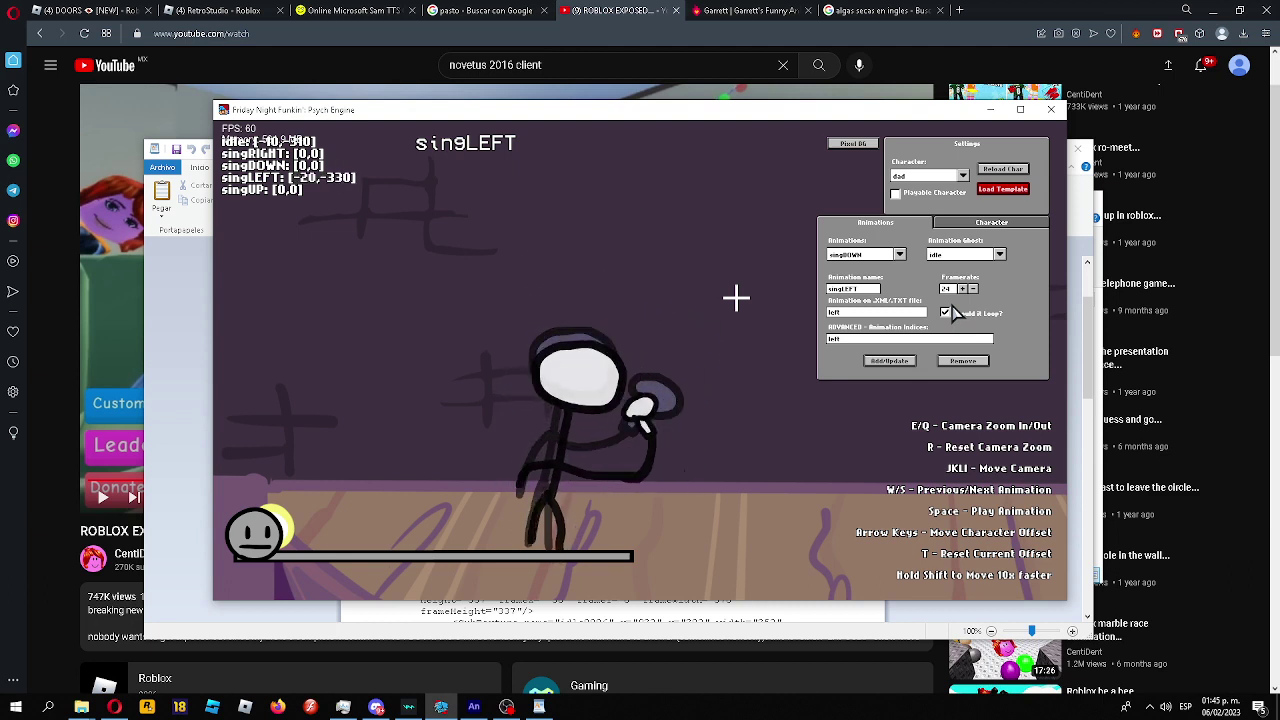
Fine-tune the singLEFT offset to -10, -334 so the stick figure's feet line up with the idle ghost.
key(Left)
key(Left)
key(Down)
key(Down)
key(Down)
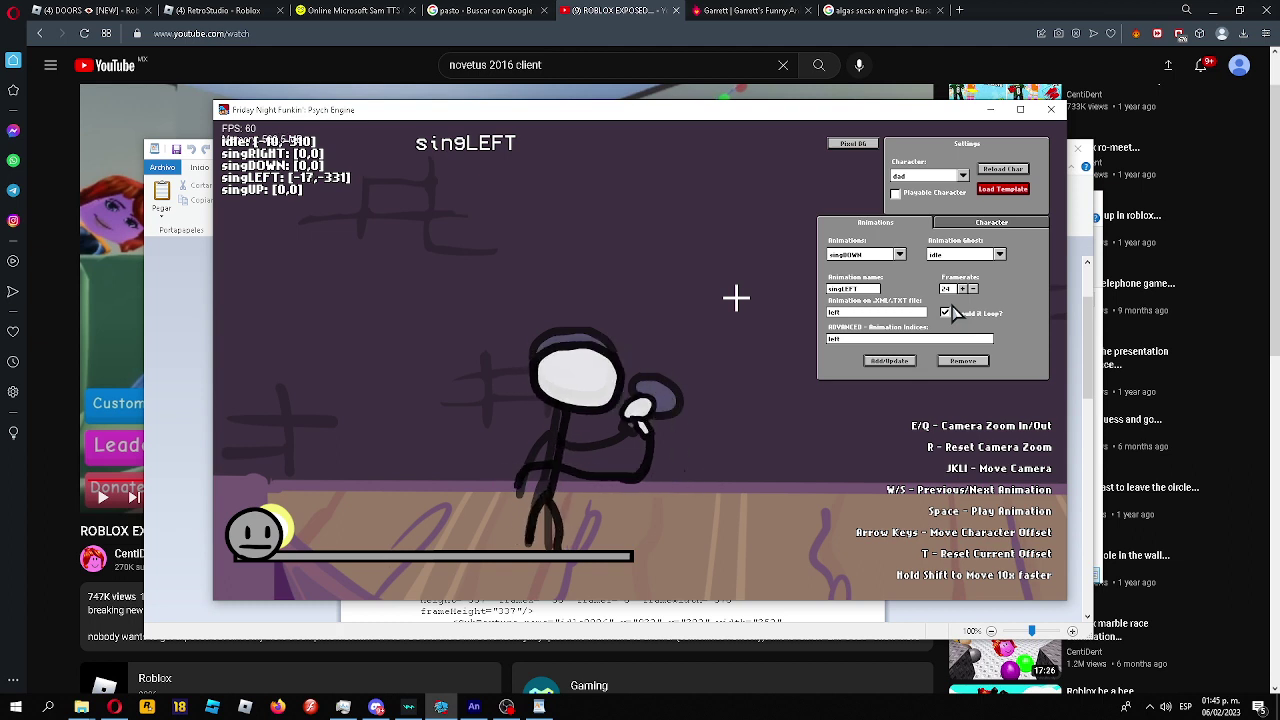
key(Down)
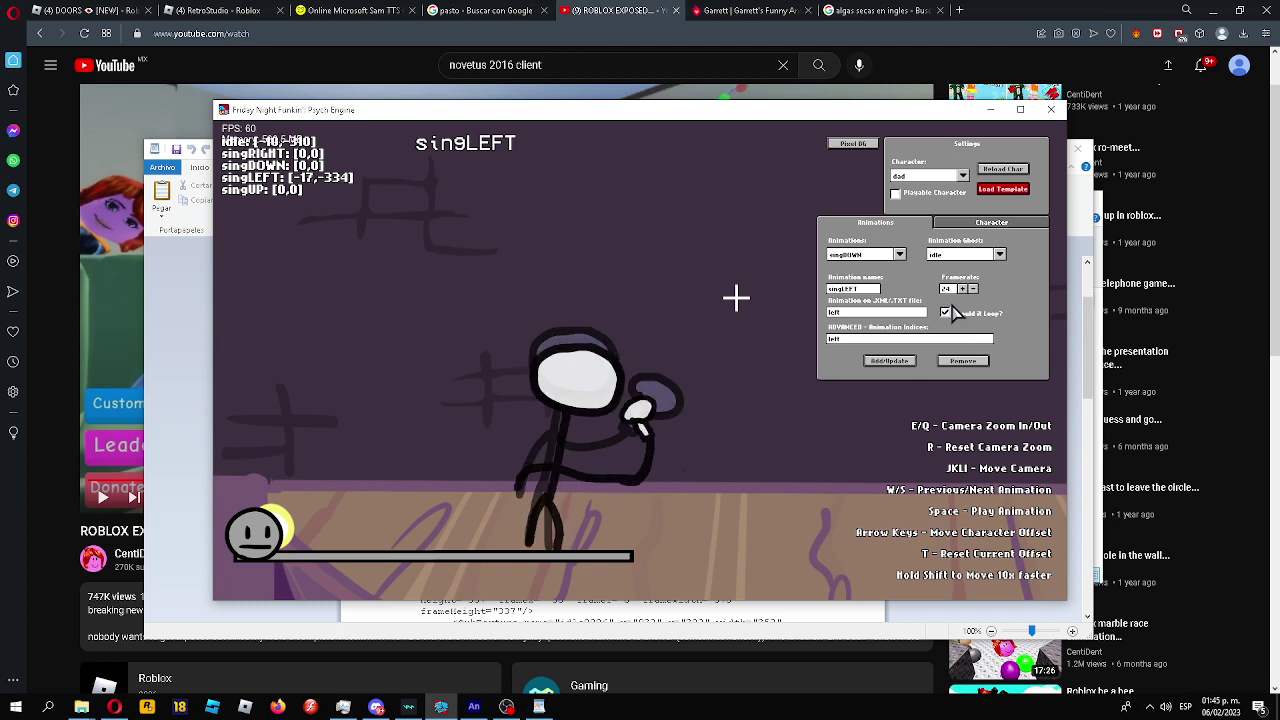
key(Right)
key(Right)
key(Right)
key(Right)
key(Right)
key(Right)
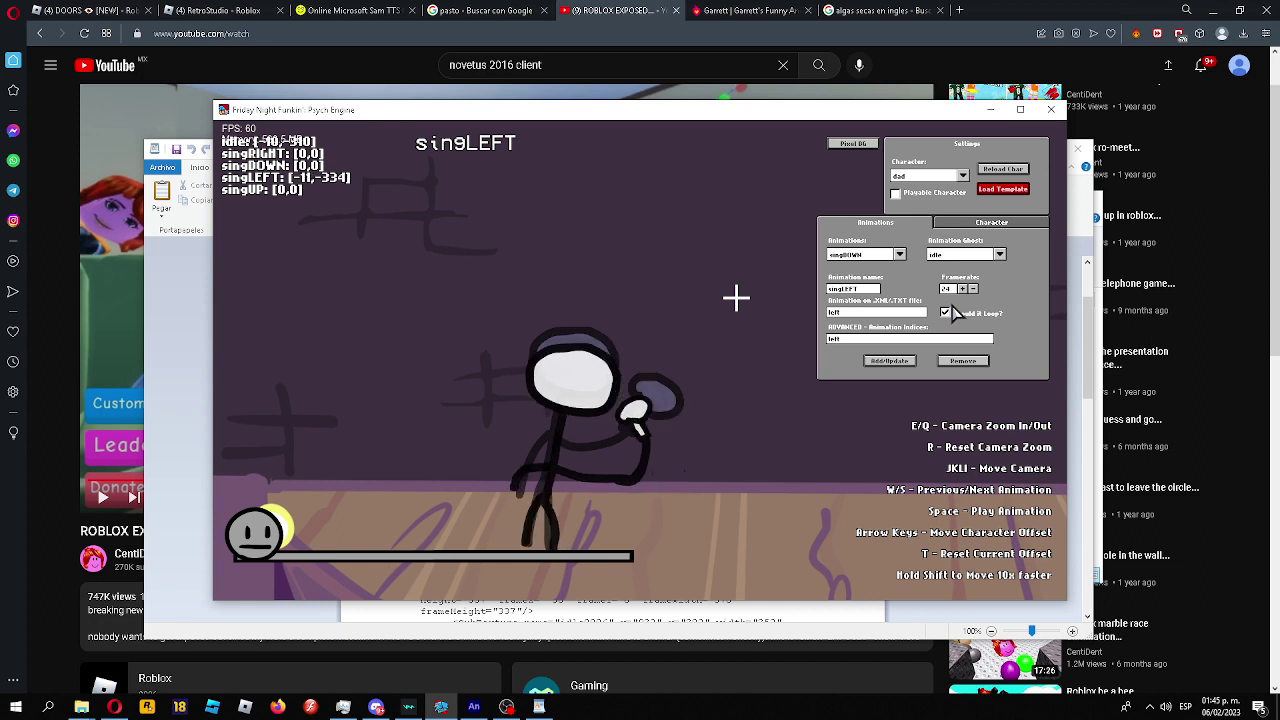
key(Right)
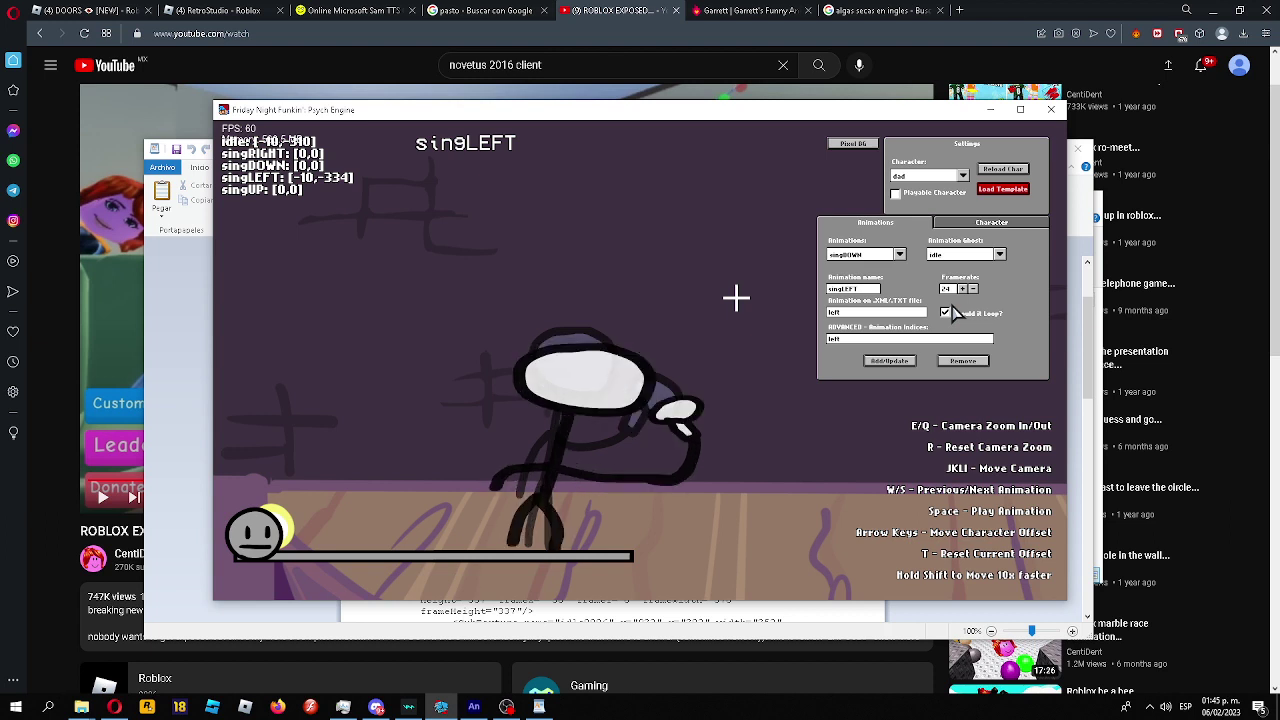